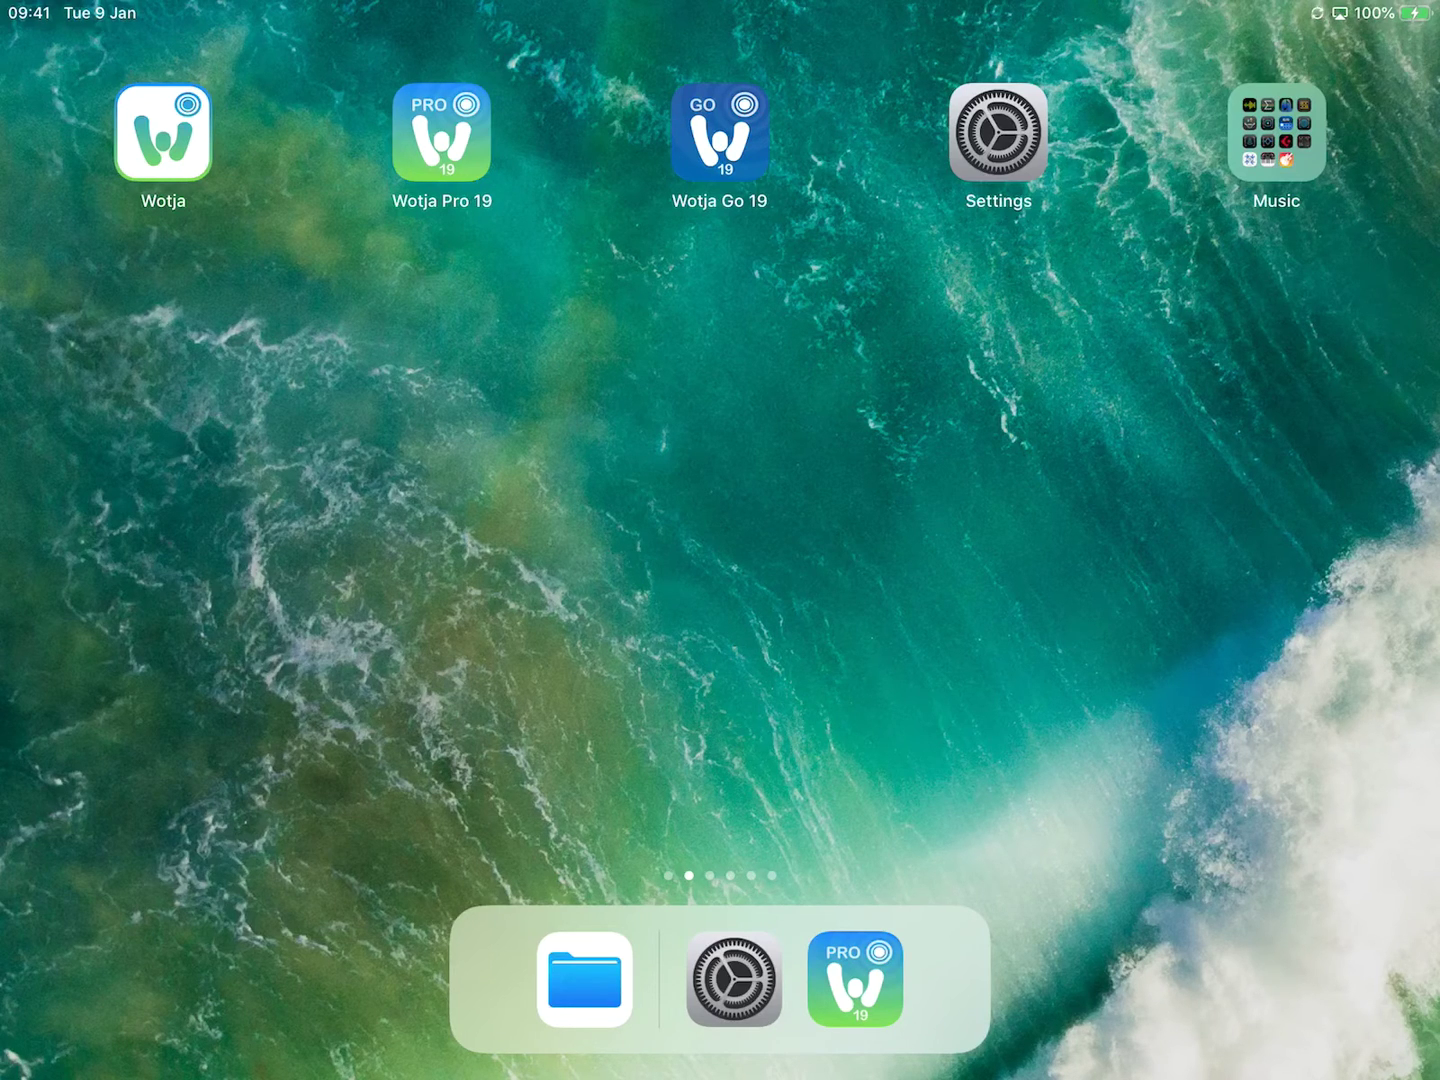
Step: Launch Wotja Pro 19 and wait through its splash screen to the storage prompt
{"action": "left_click", "coordinate": [443, 133]}
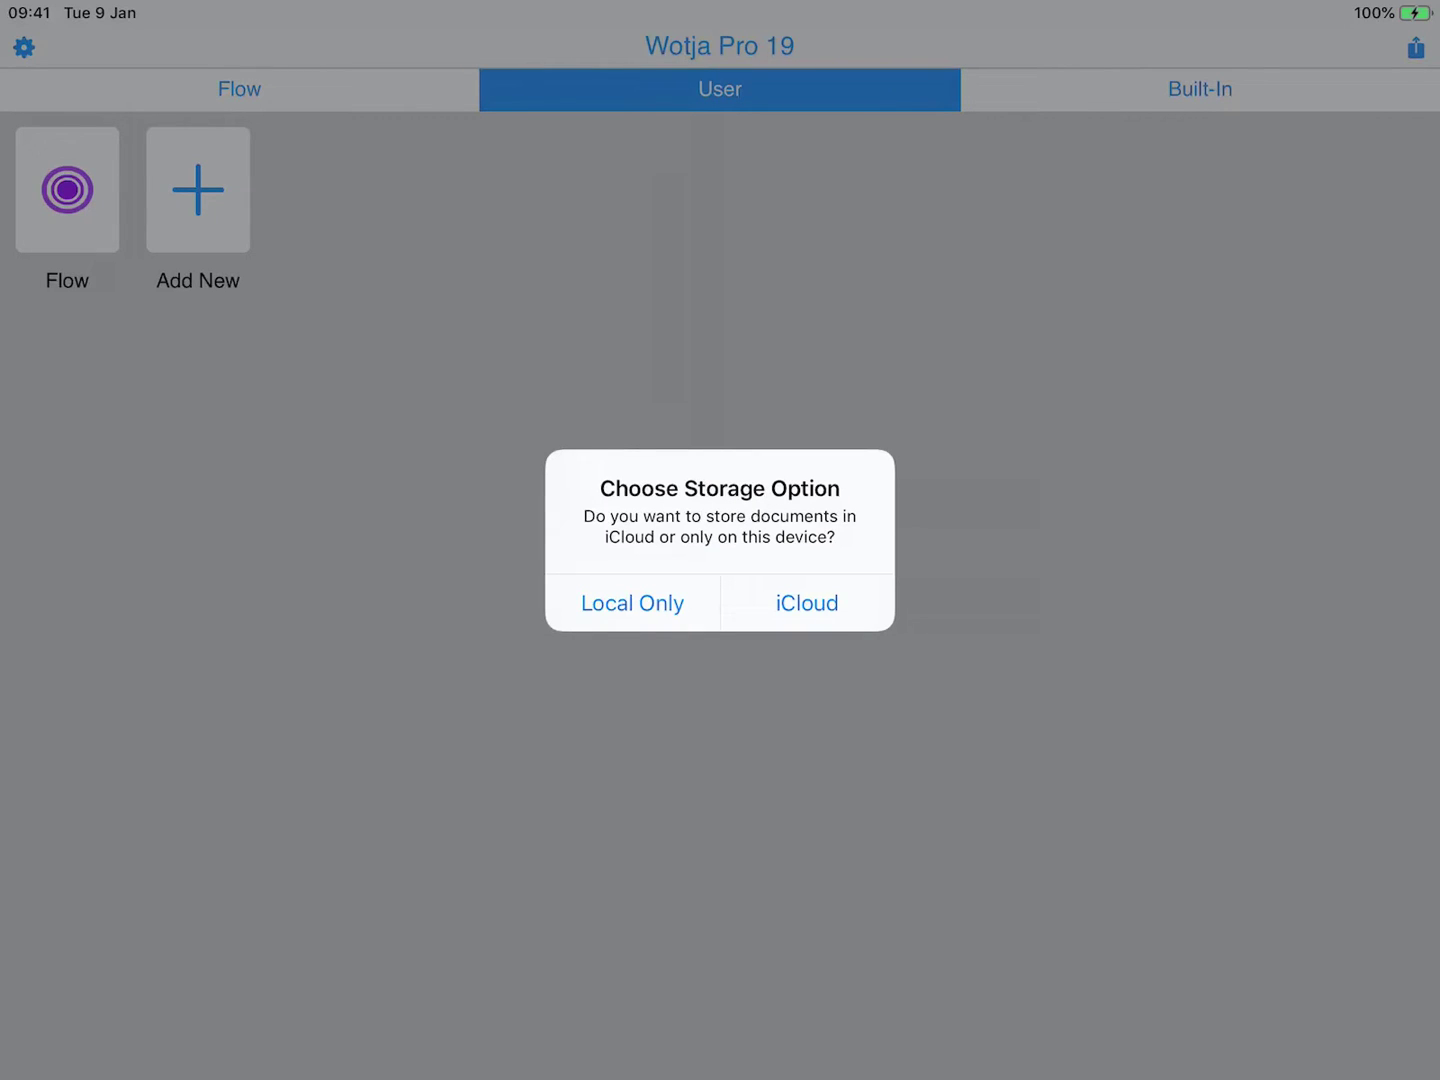
Step: Choose iCloud storage, then glance at the Flow and Built-In collections from the User documents
{"action": "left_click", "coordinate": [806, 603]}
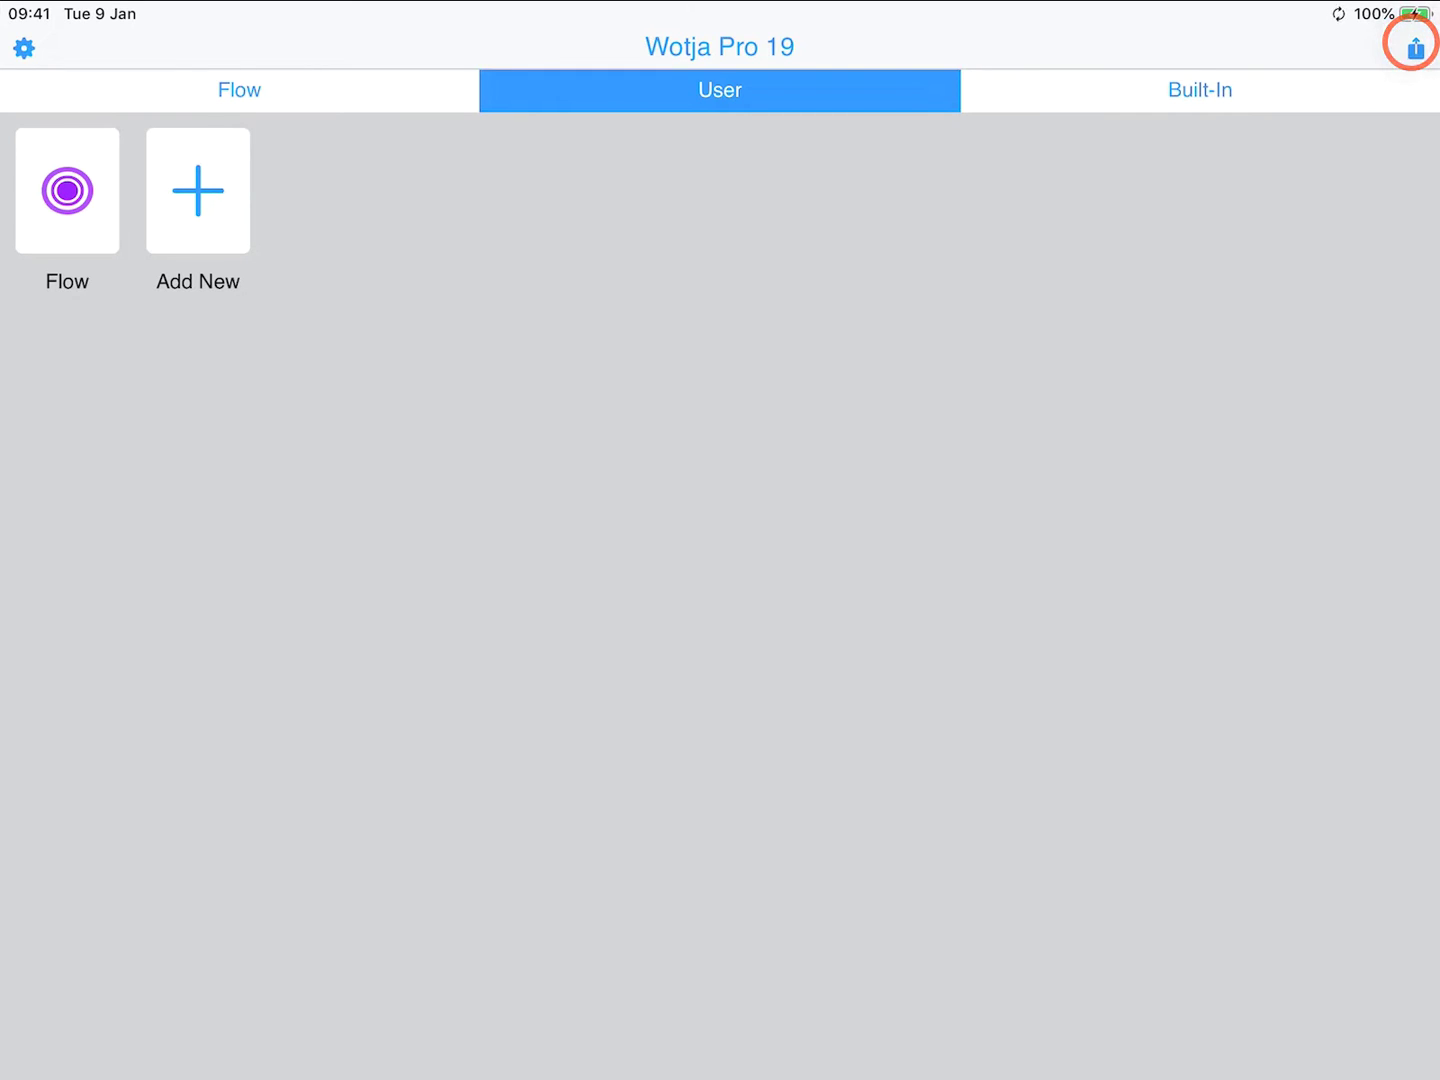
{"action": "left_click", "coordinate": [238, 90]}
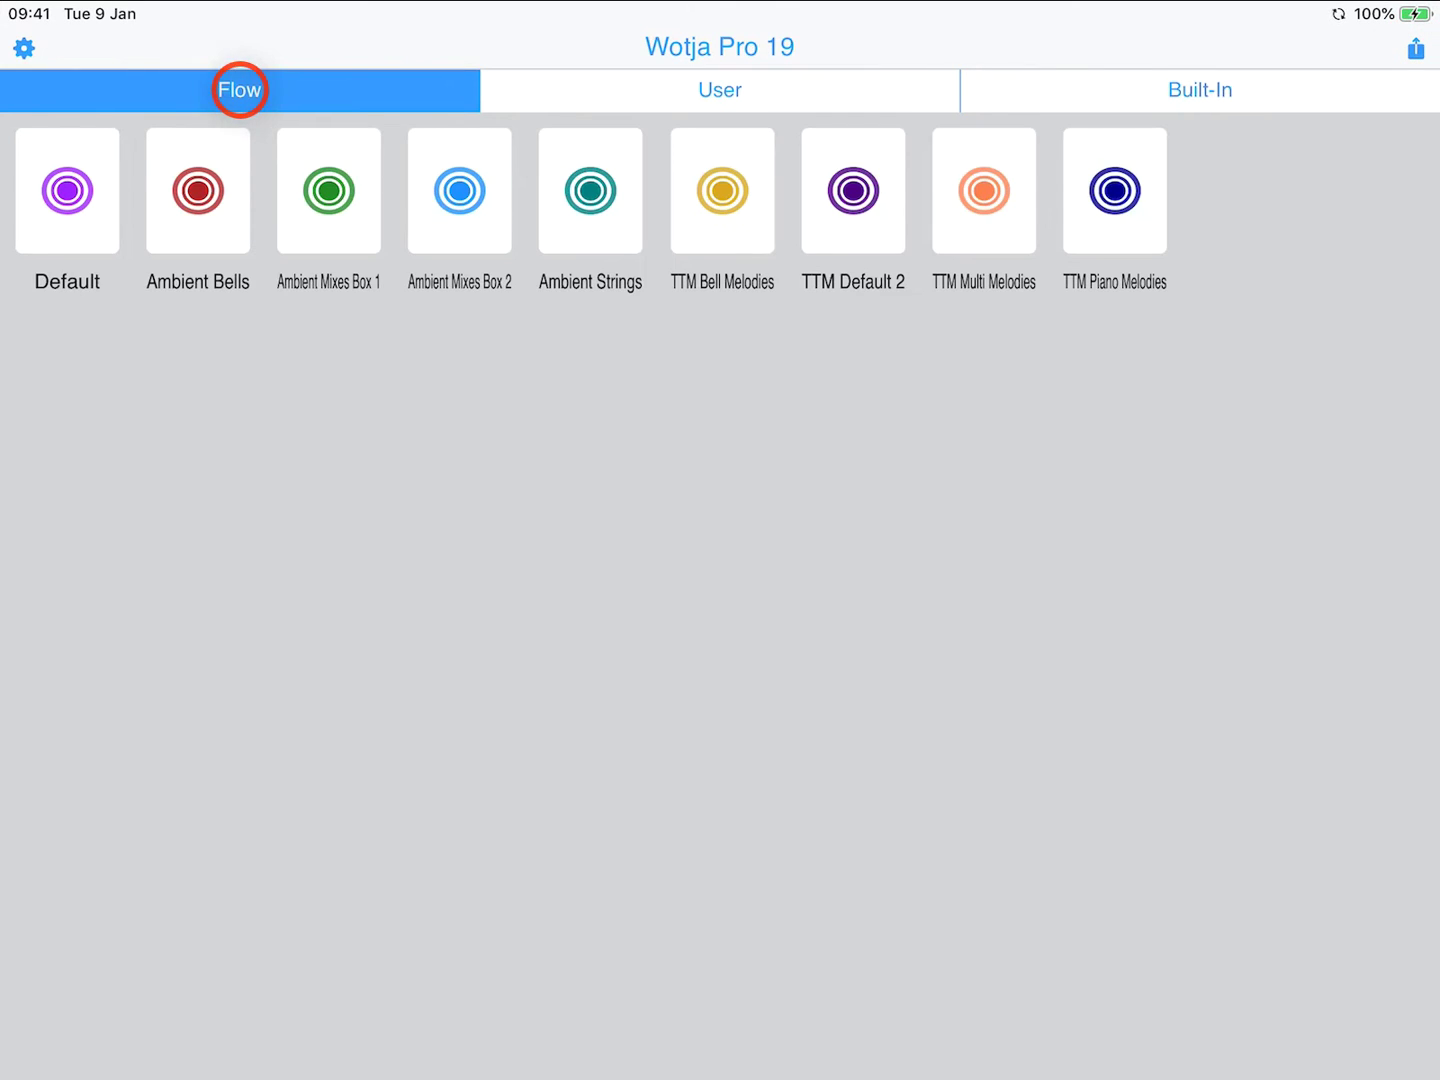
{"action": "left_click", "coordinate": [720, 90]}
{"action": "left_click", "coordinate": [1199, 90]}
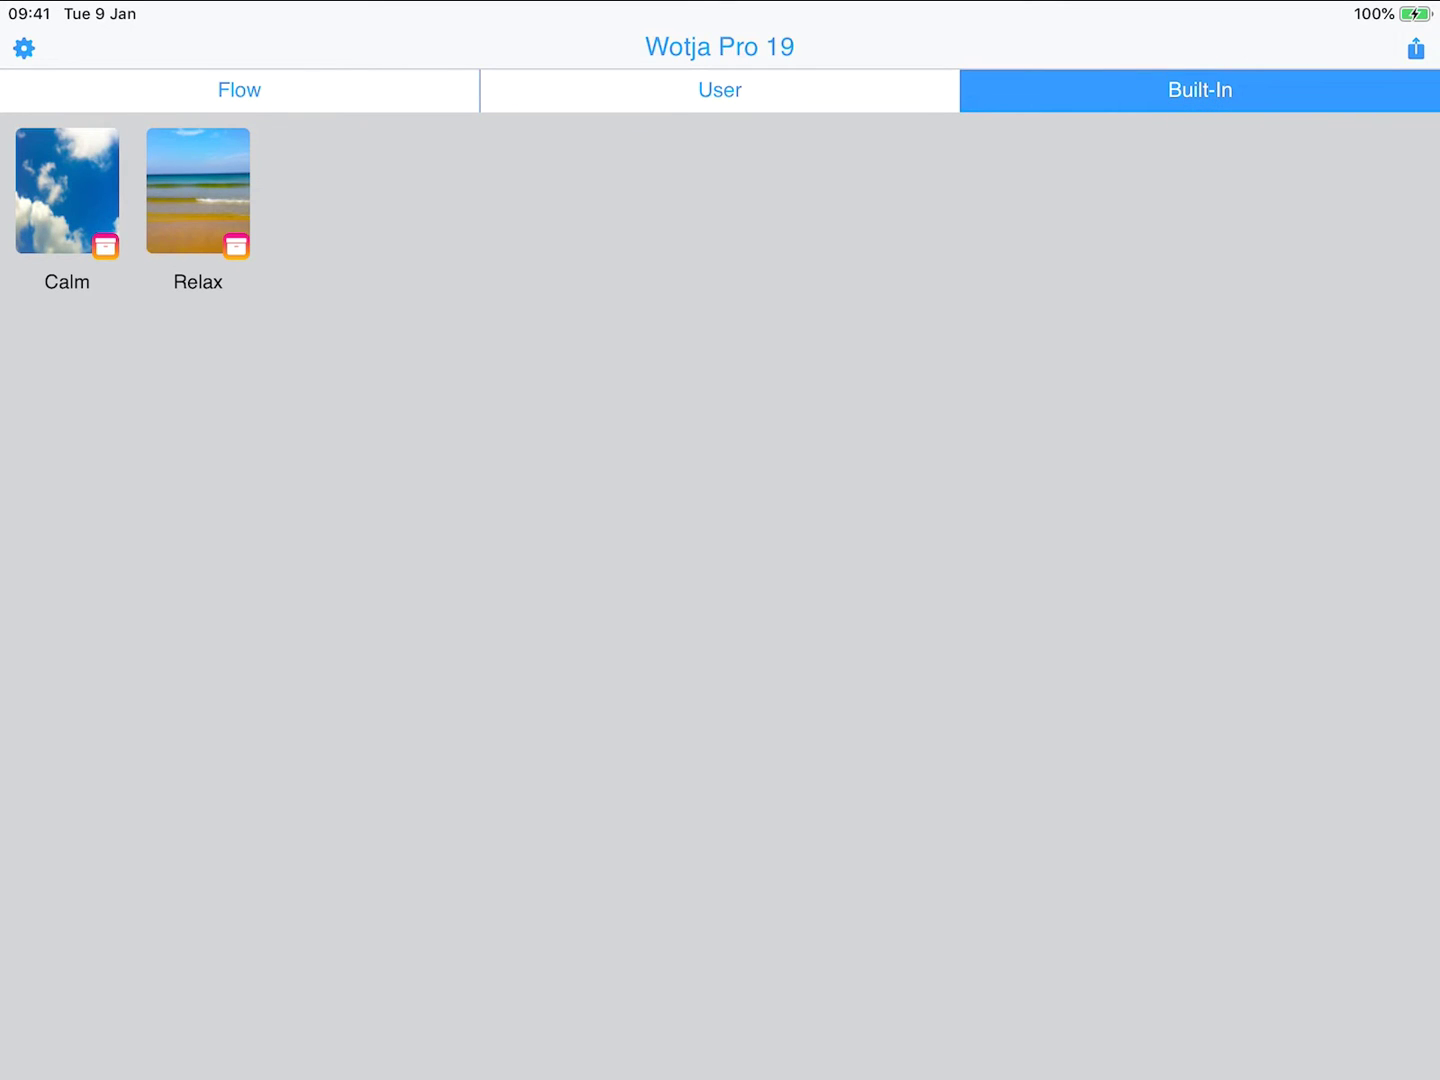
{"action": "left_click", "coordinate": [720, 90]}
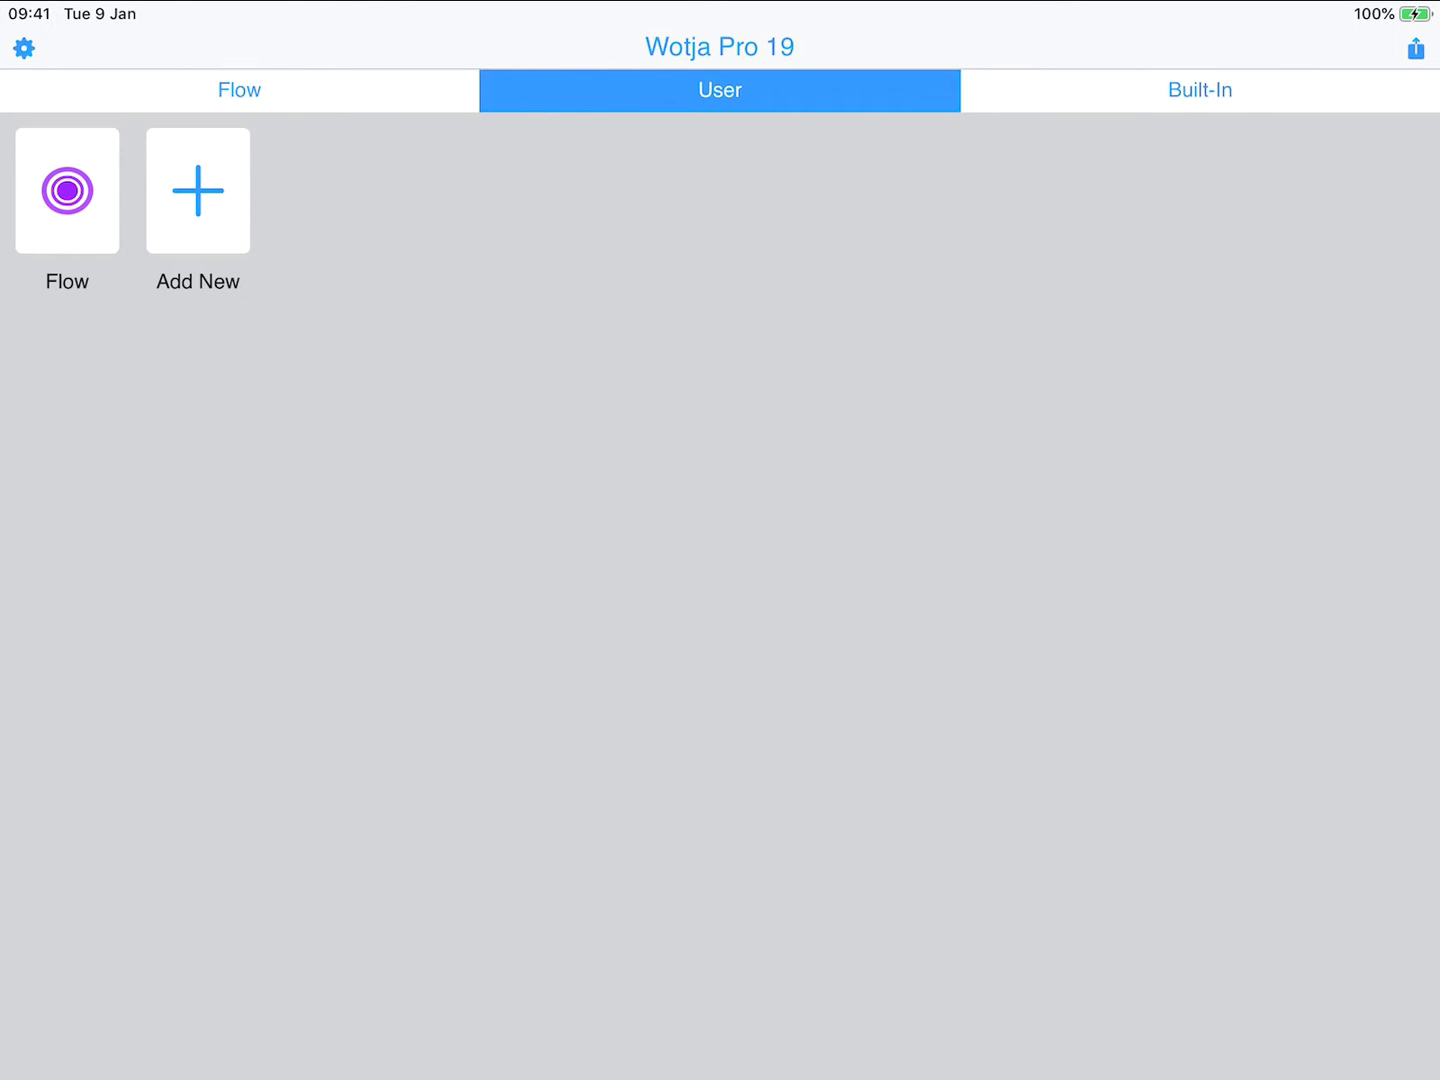
Step: Revisit the Built-In albums and nine Flow presets, return to User and bring up the Actions list
{"action": "left_click", "coordinate": [1199, 91]}
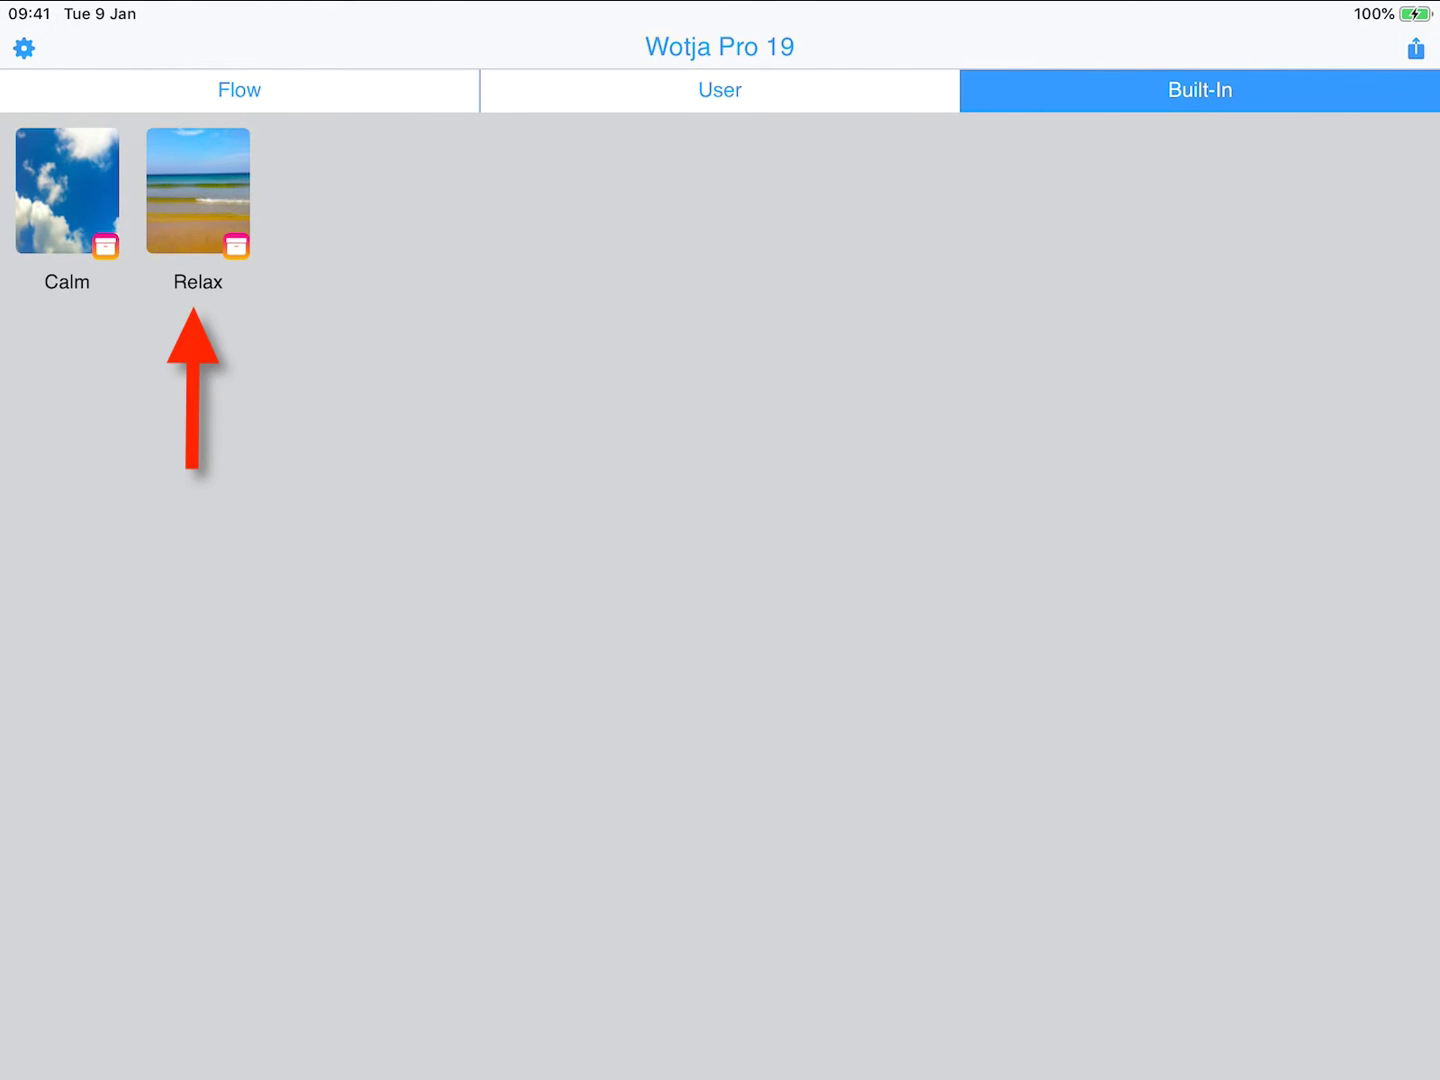
{"action": "left_click", "coordinate": [239, 90]}
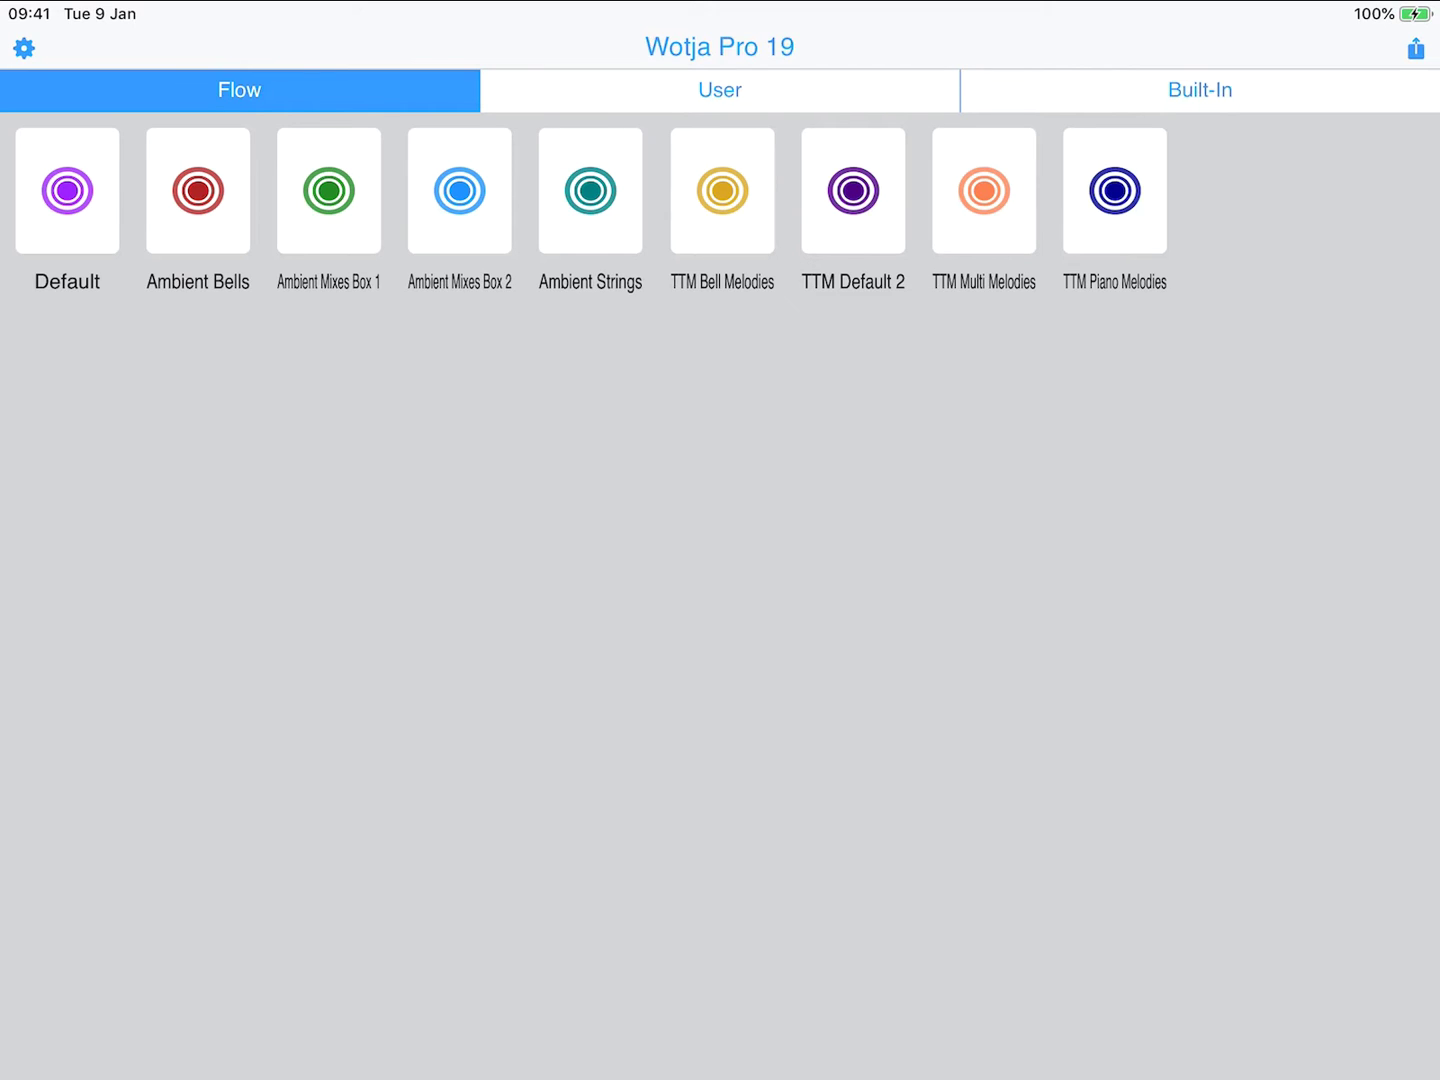
{"action": "left_click", "coordinate": [720, 90]}
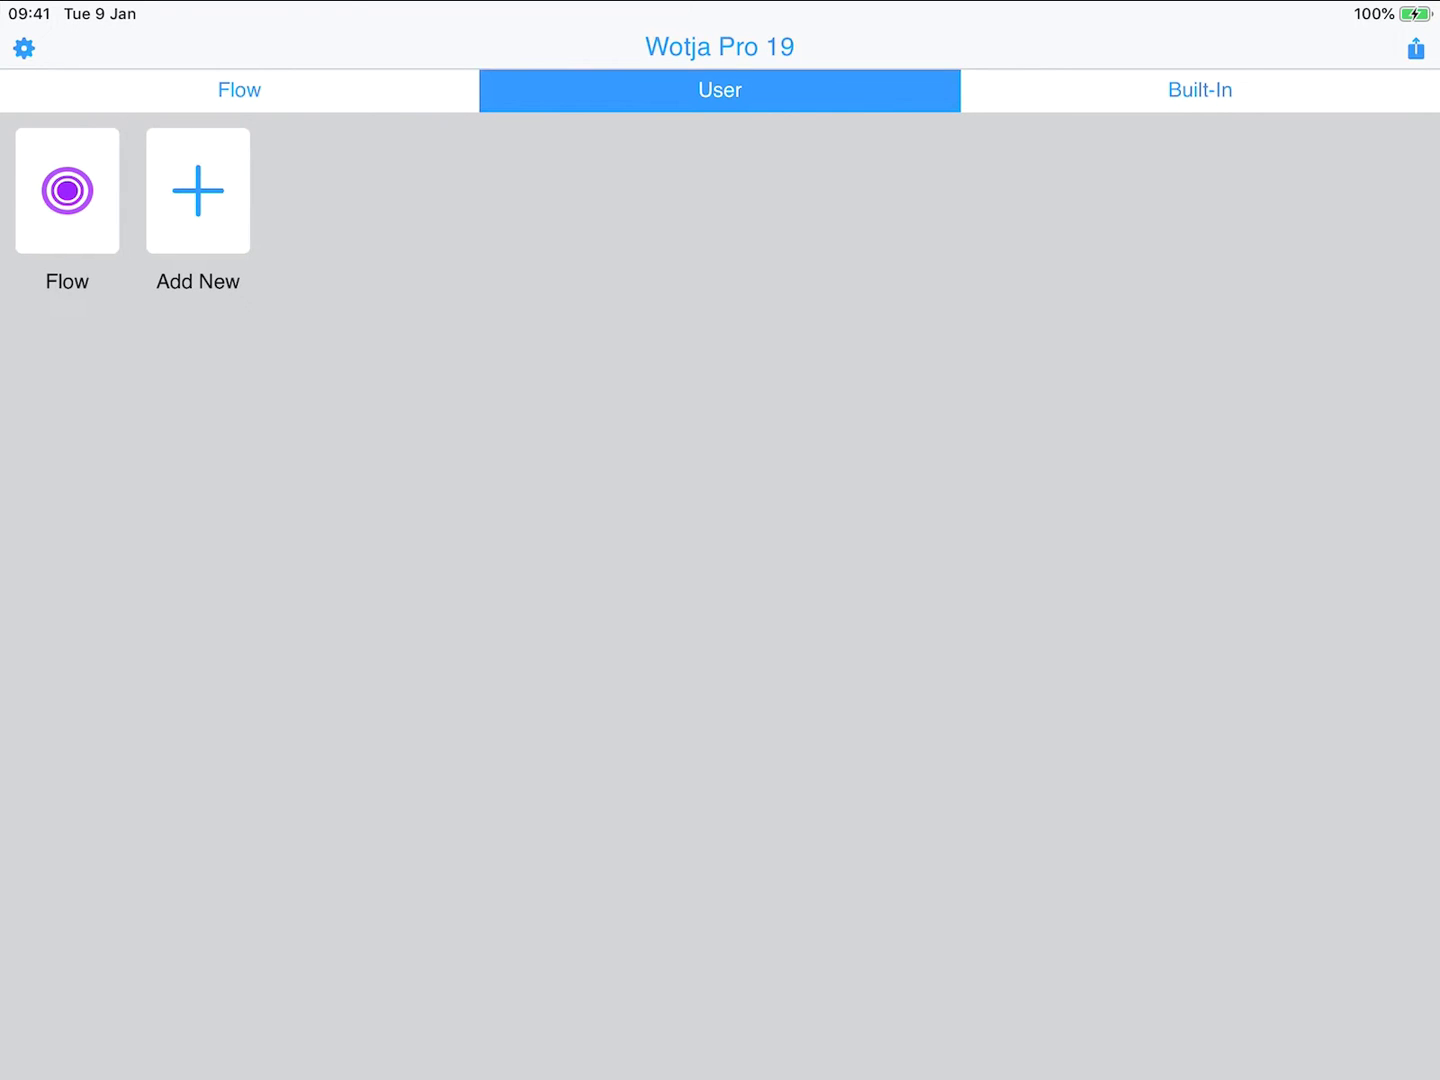
{"action": "left_click", "coordinate": [1415, 49]}
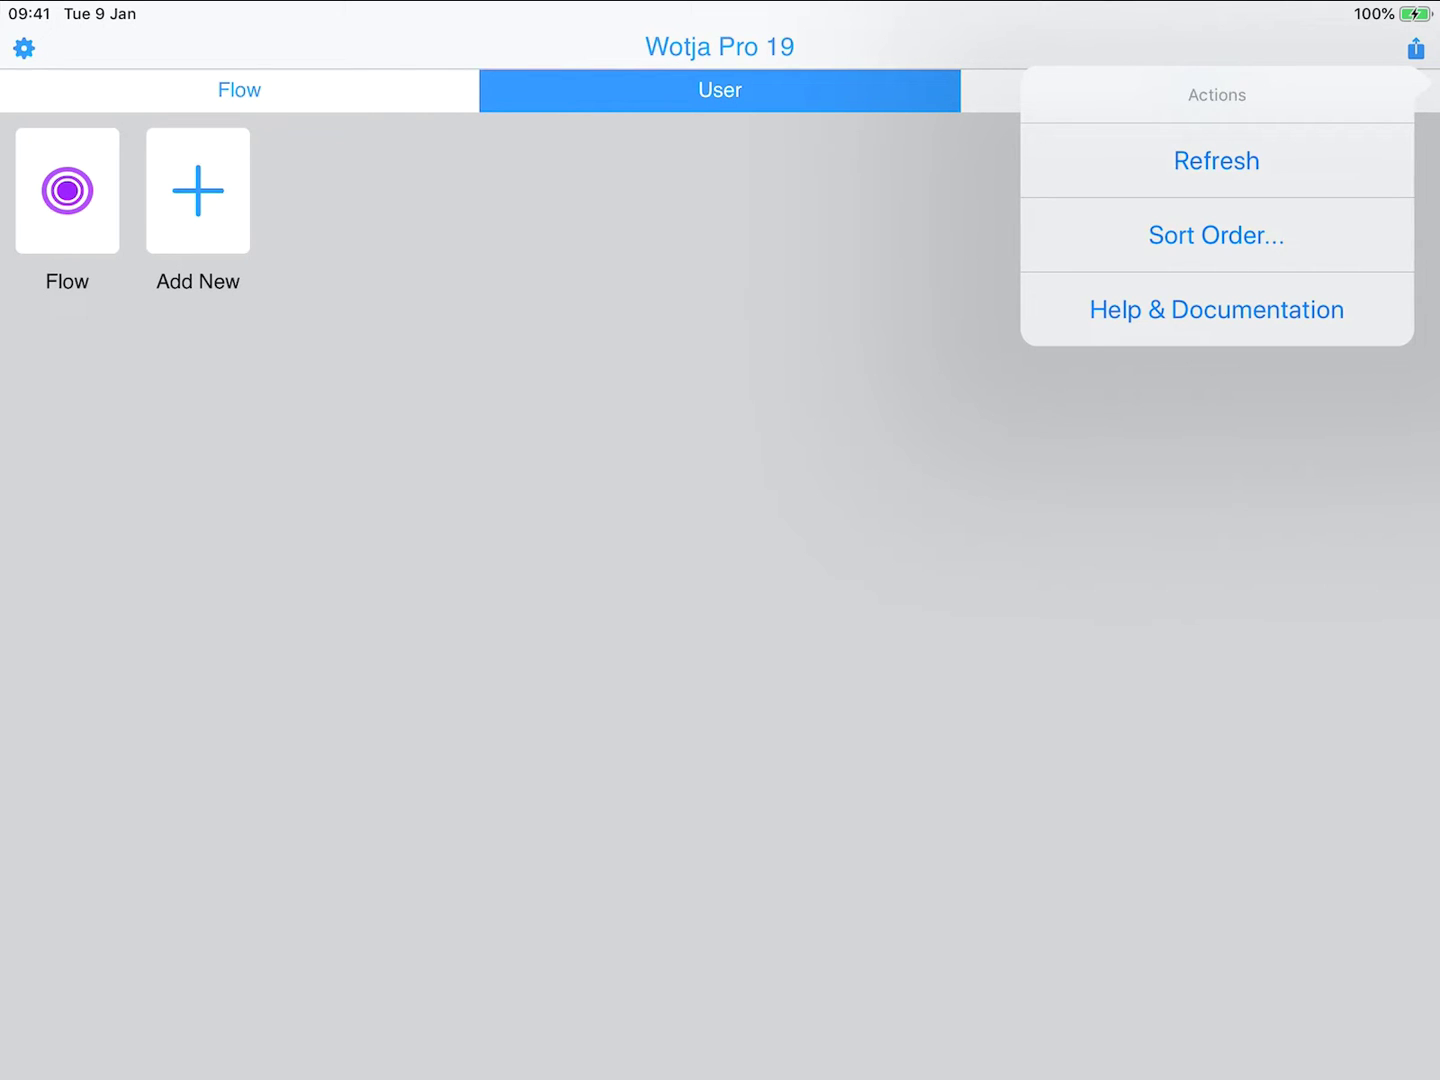
Step: View the available document sort orders, then dismiss them
{"action": "left_click", "coordinate": [1216, 235]}
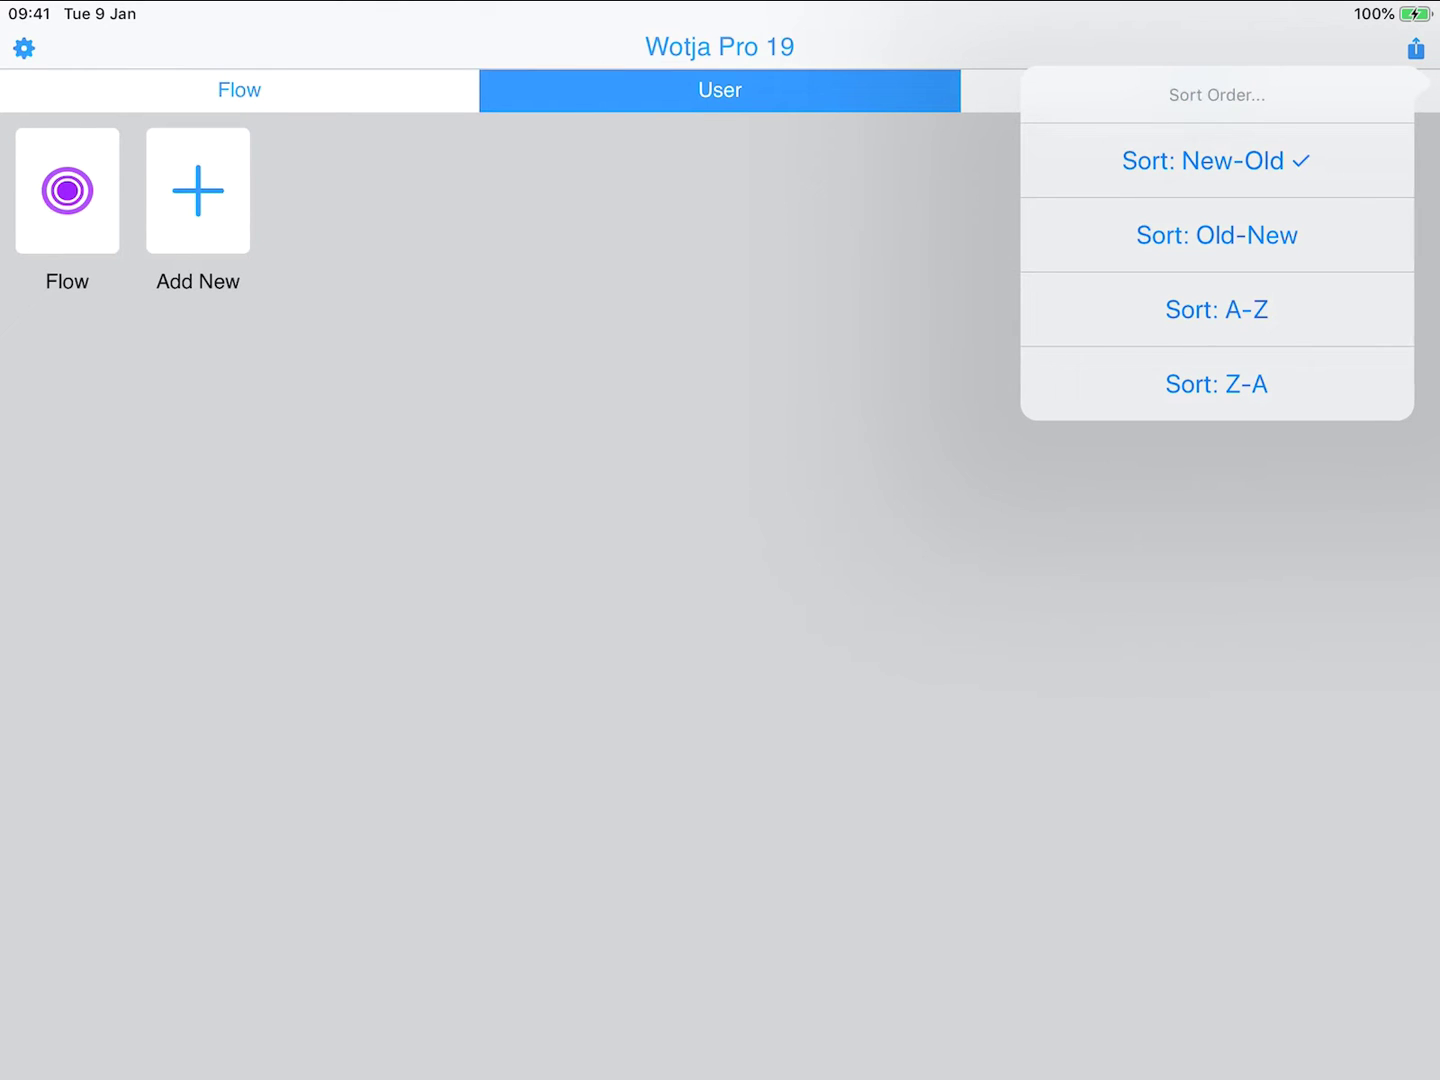
{"action": "key", "text": "Escape"}
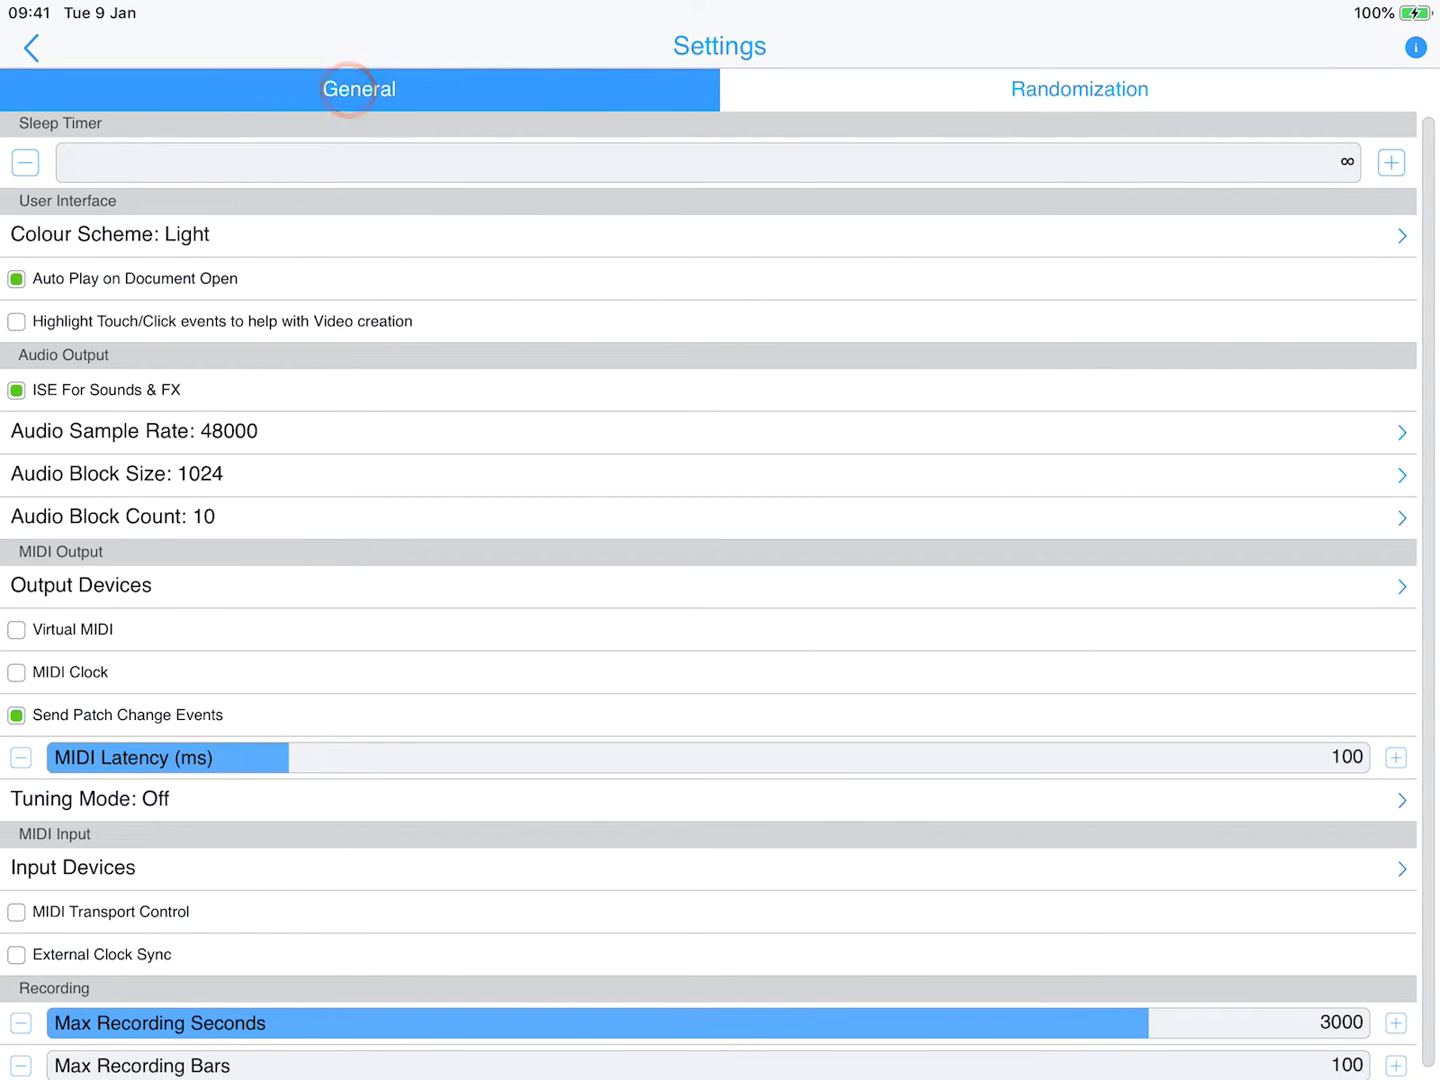
Step: Peek at the Randomization tab, then try a finite sleep timer and restore it to infinite
{"action": "left_click", "coordinate": [1087, 90]}
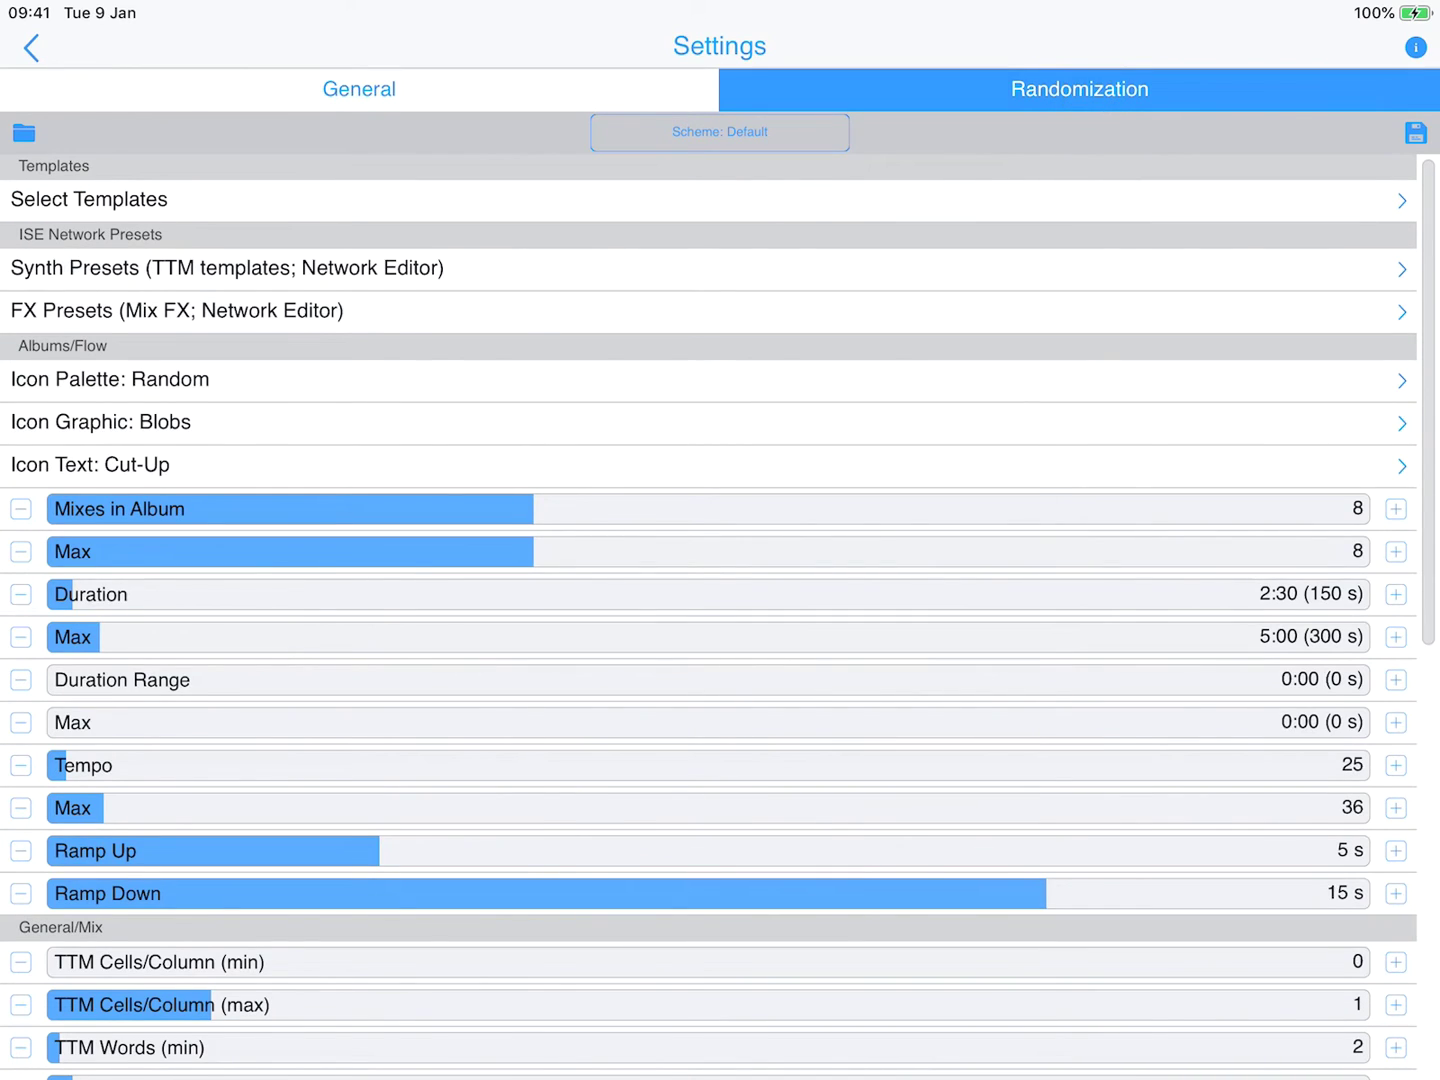
{"action": "left_click", "coordinate": [359, 89]}
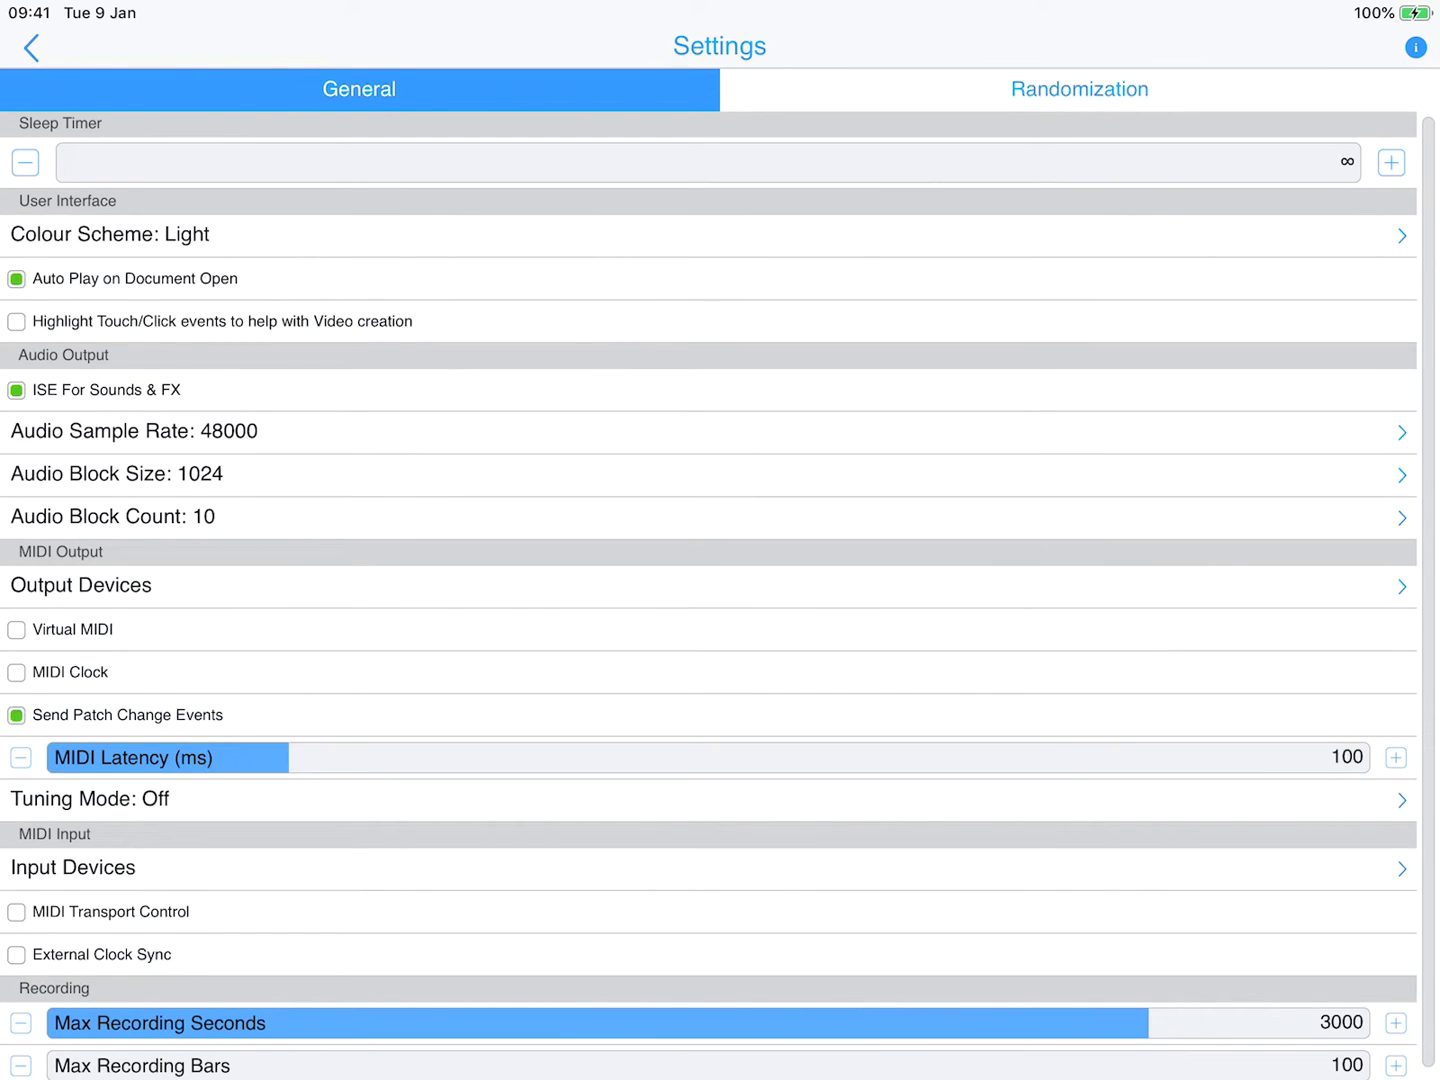
{"action": "mouse_move", "coordinate": [56, 162]}
{"action": "left_mouse_down"}
{"action": "mouse_move", "coordinate": [1254, 162]}
{"action": "mouse_move", "coordinate": [779, 162]}
{"action": "left_mouse_up"}
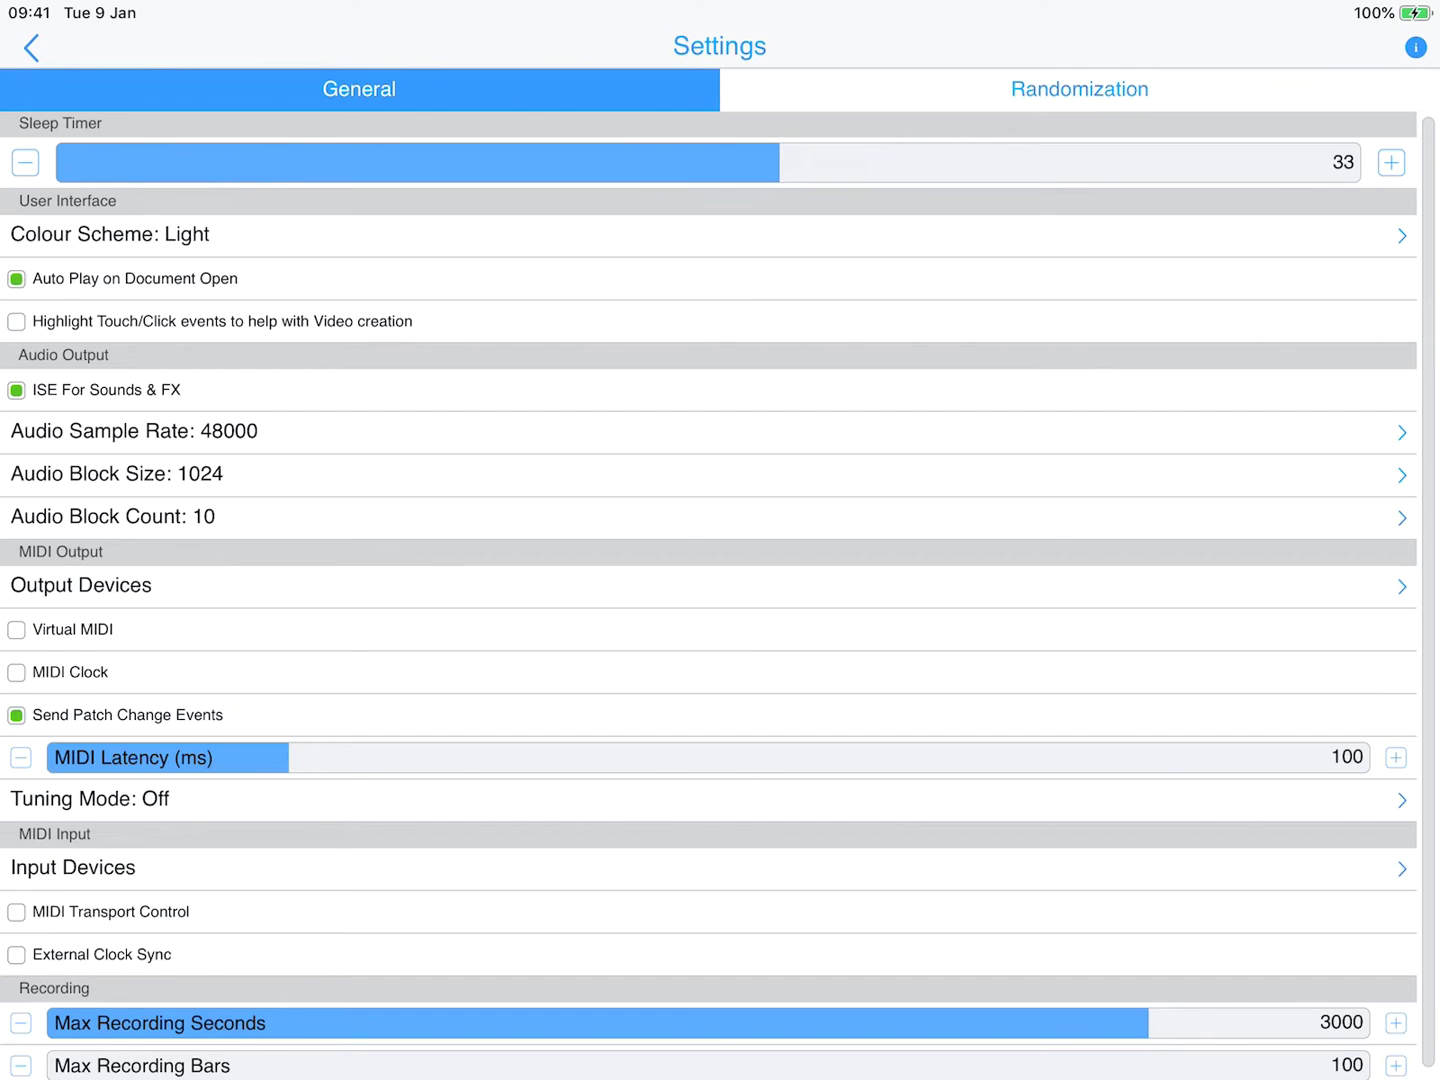
{"action": "left_click_drag", "start_coordinate": [780, 163], "coordinate": [57, 162]}
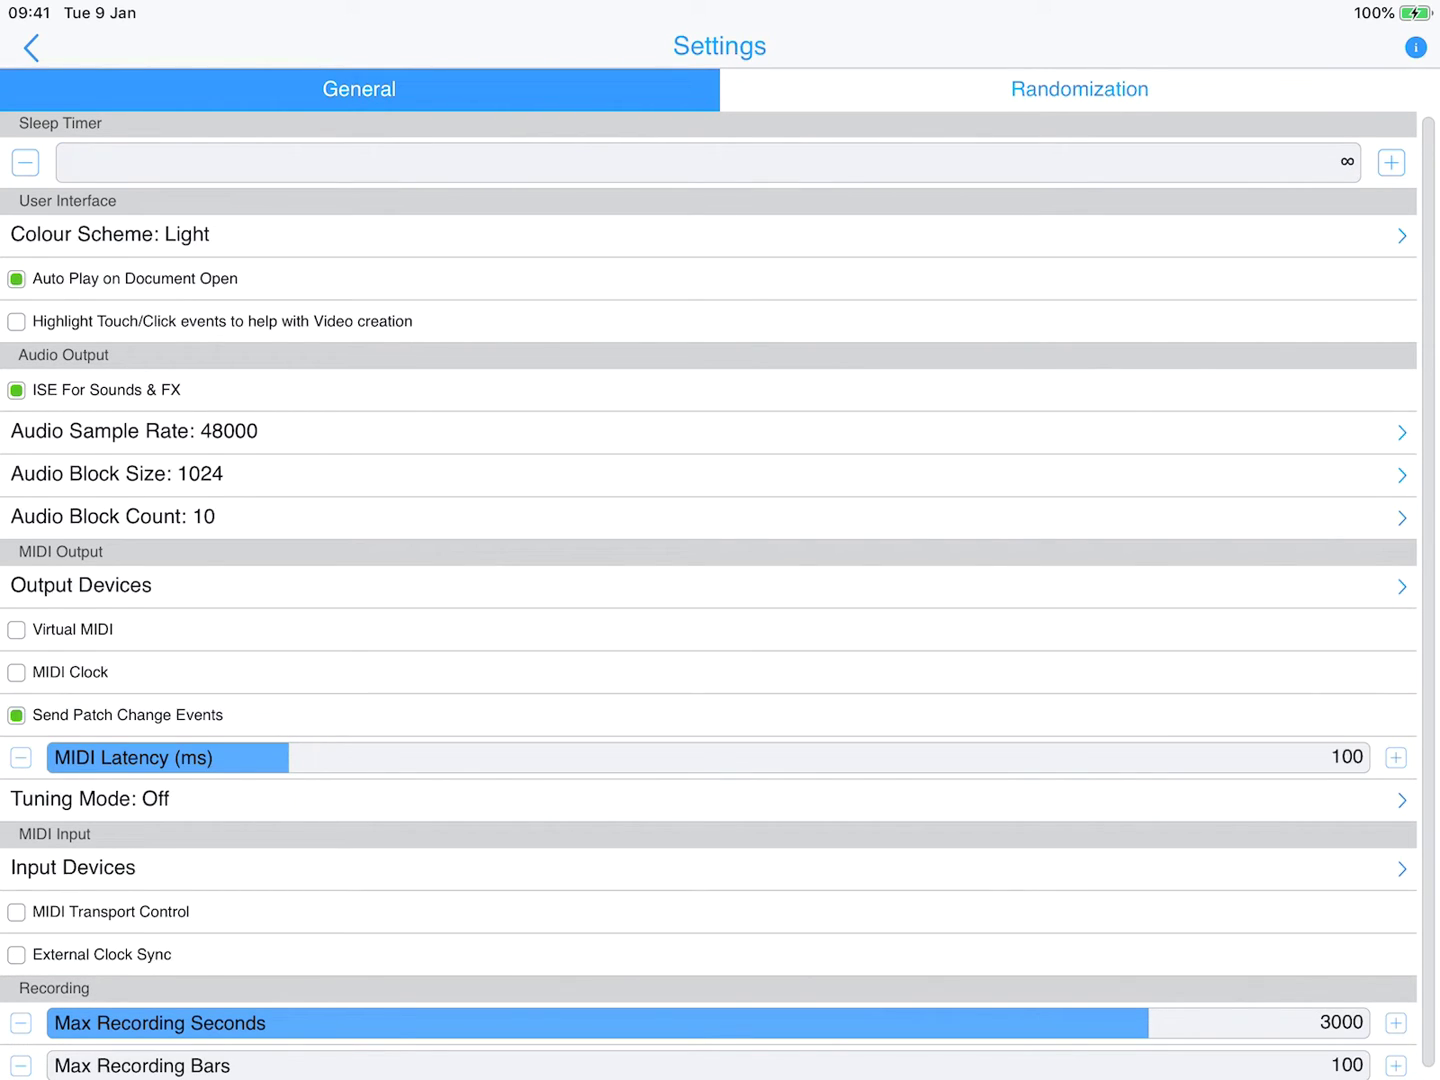
Step: Switch the colour scheme to Dark and back to Light
{"action": "left_click", "coordinate": [478, 234]}
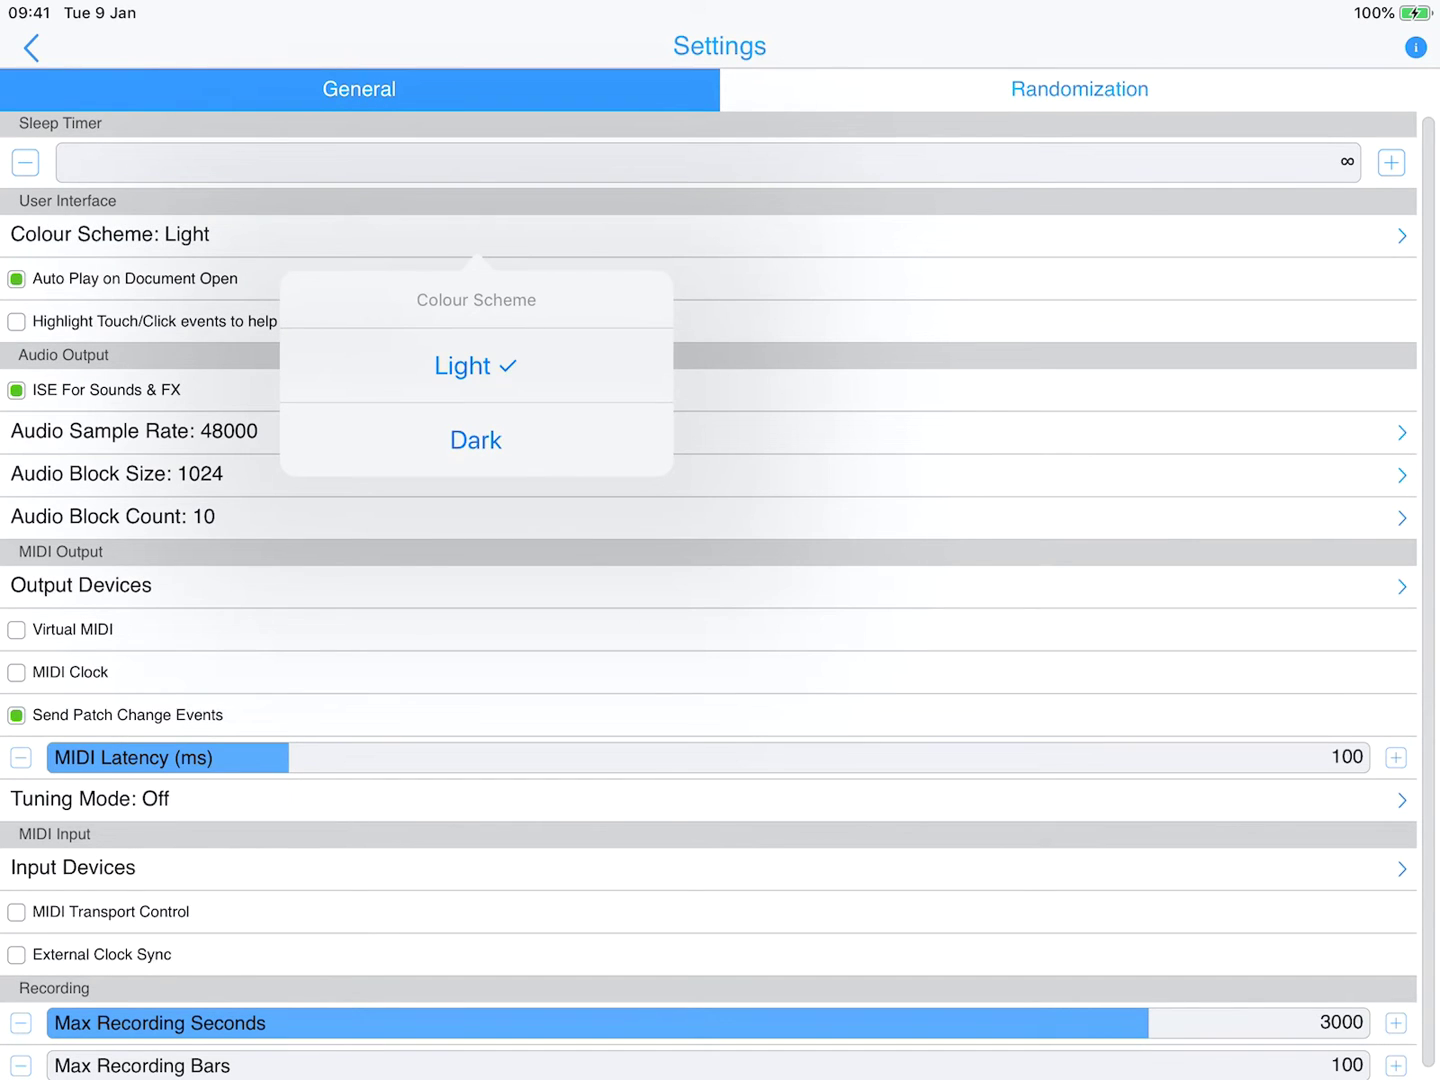
{"action": "left_click", "coordinate": [476, 439]}
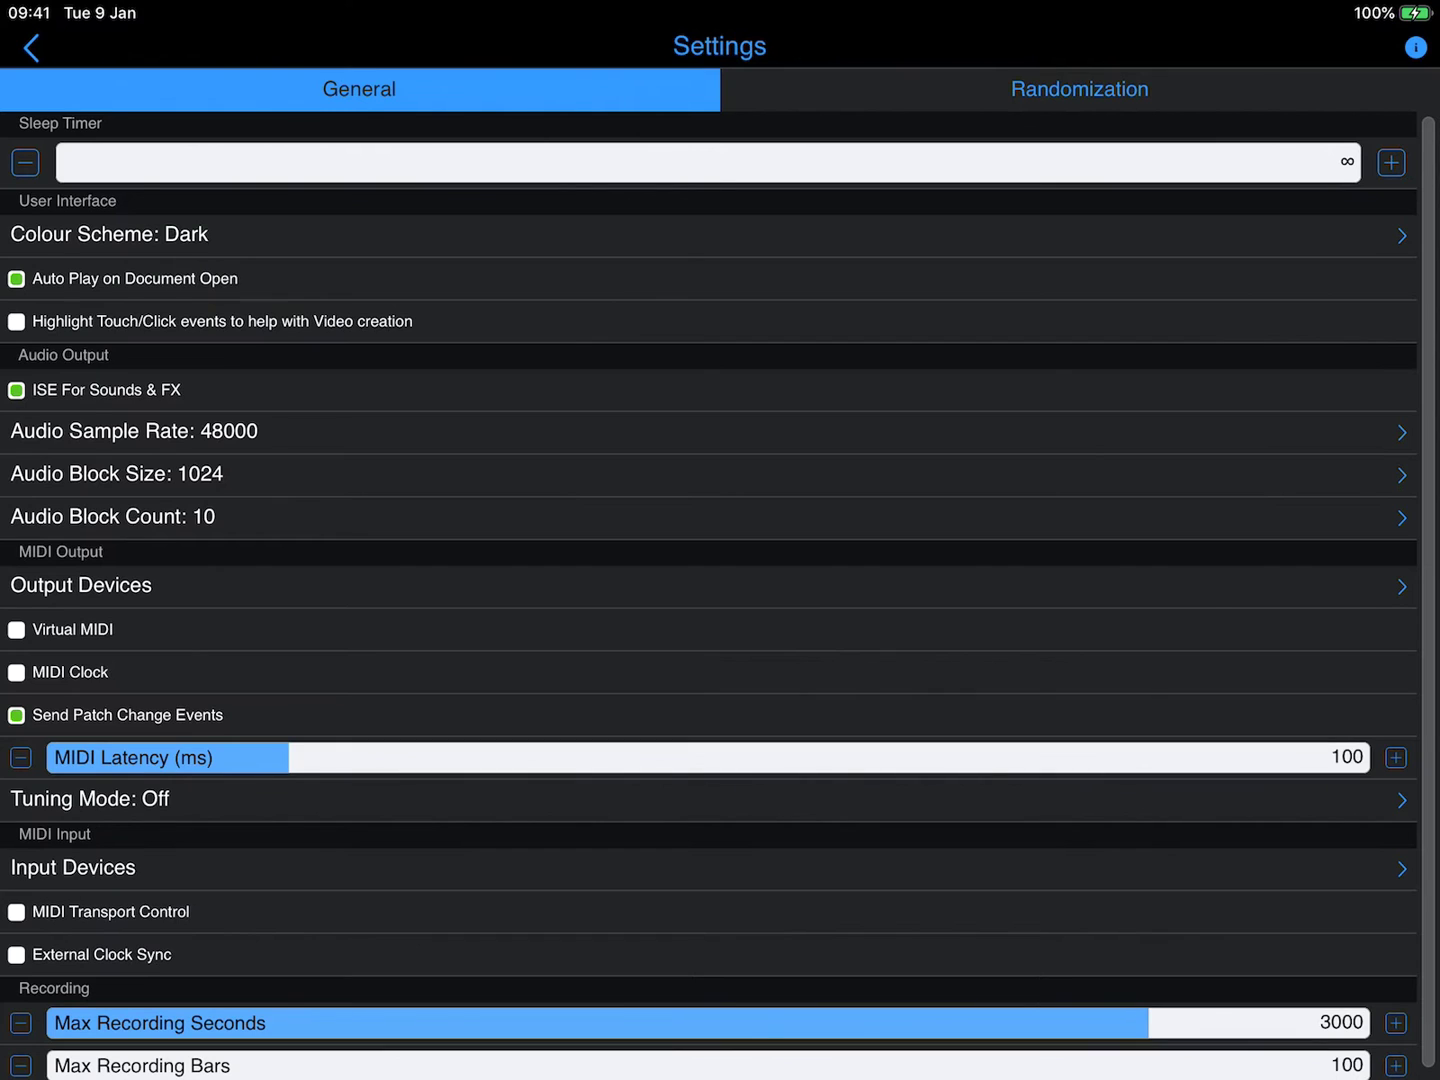
{"action": "left_click", "coordinate": [586, 234]}
{"action": "left_click", "coordinate": [586, 372]}
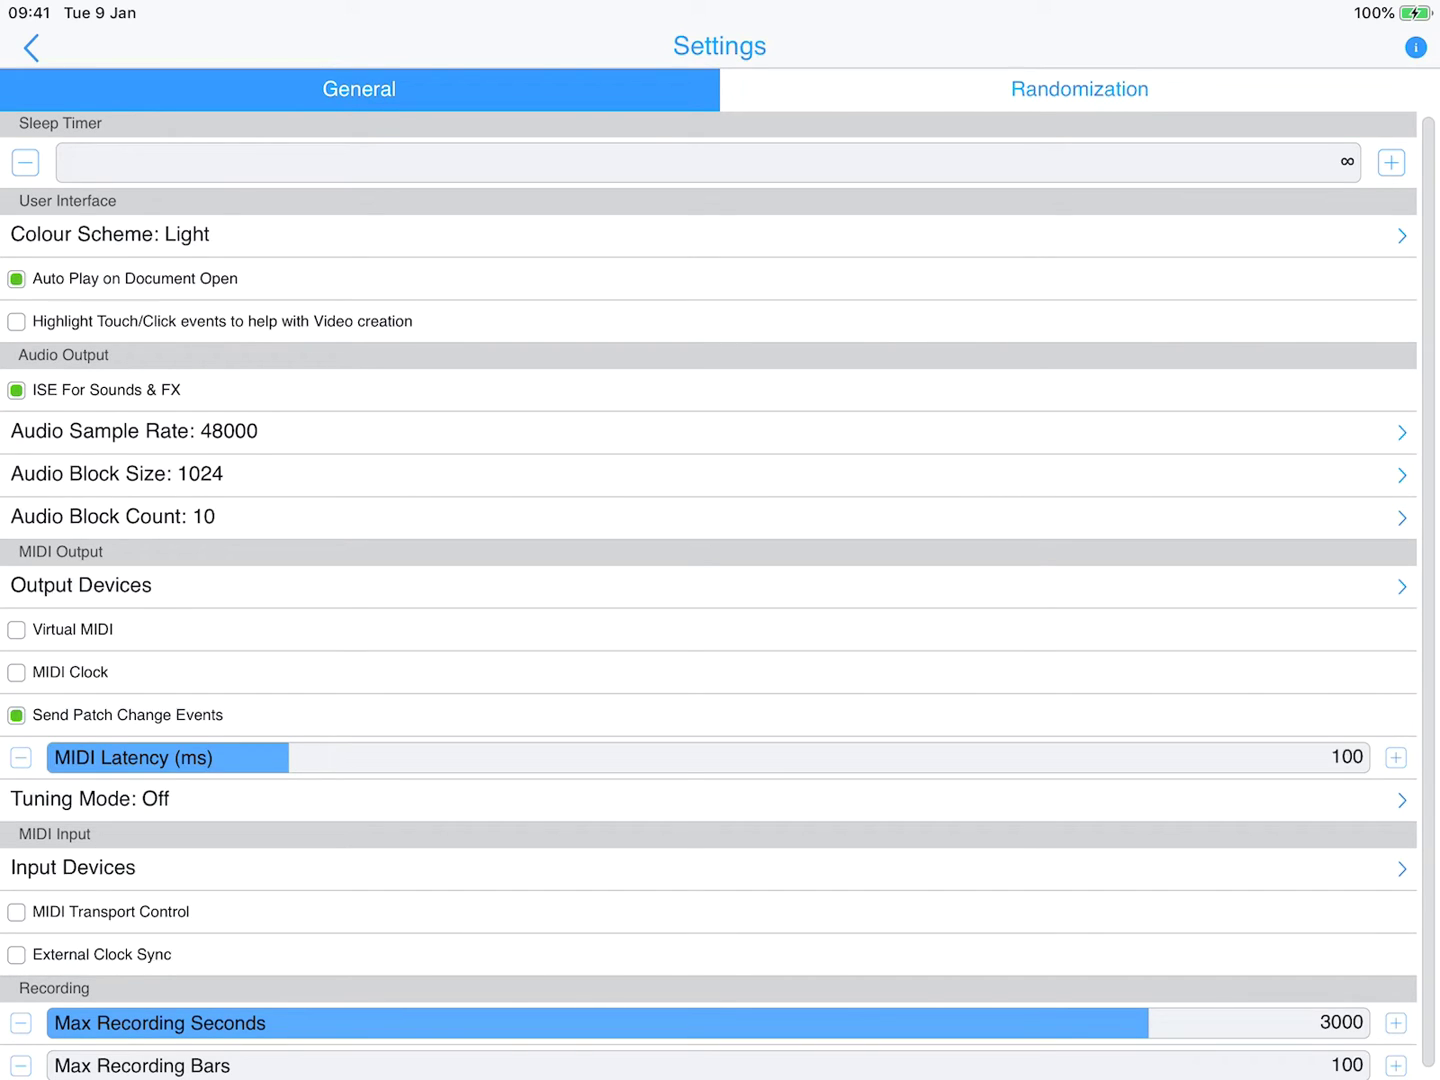
Step: Toggle Highlight Touch/Click events, leaving it enabled
{"action": "left_click", "coordinate": [16, 320]}
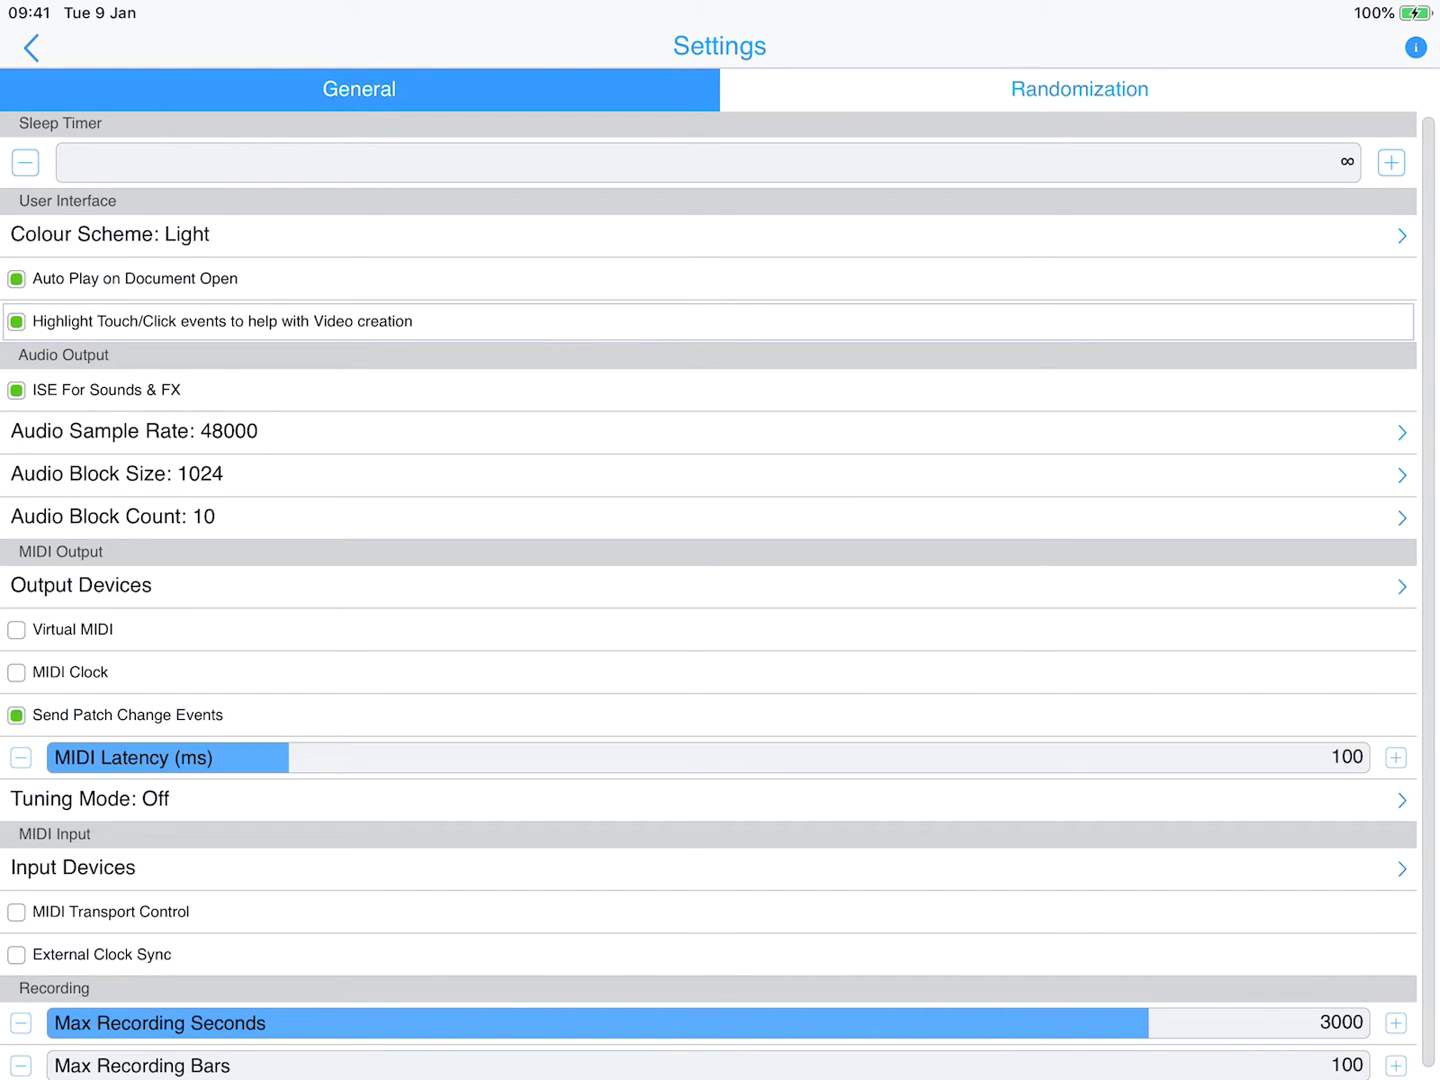
{"action": "left_click", "coordinate": [709, 322]}
{"action": "left_click", "coordinate": [16, 321]}
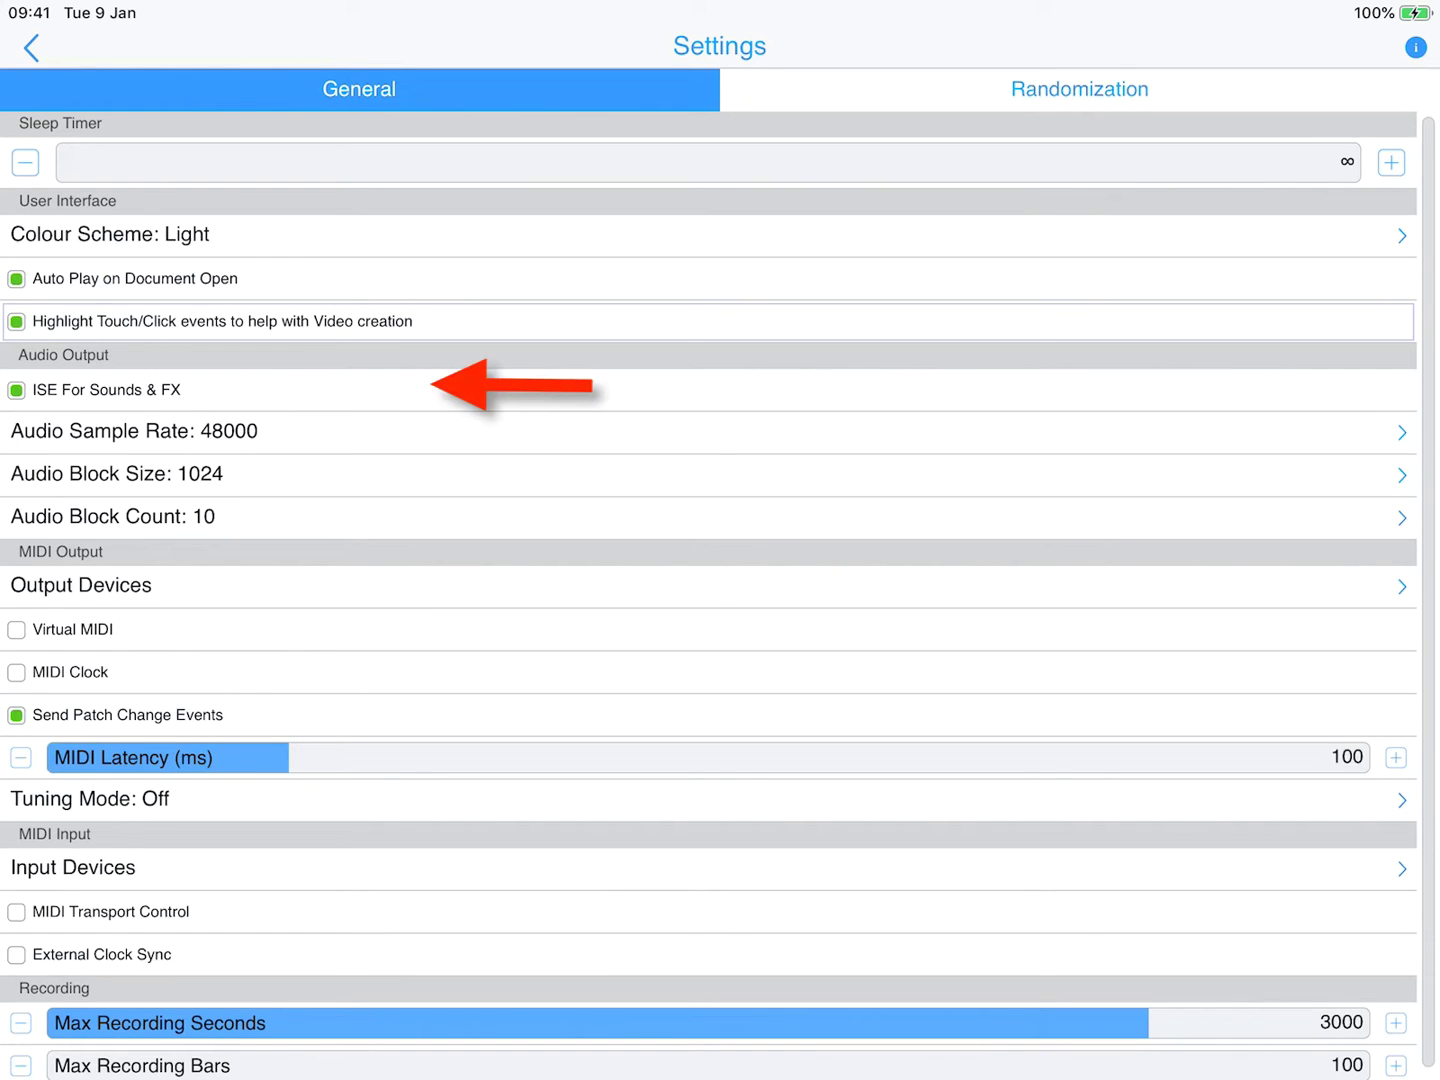
{"action": "left_click", "coordinate": [708, 389]}
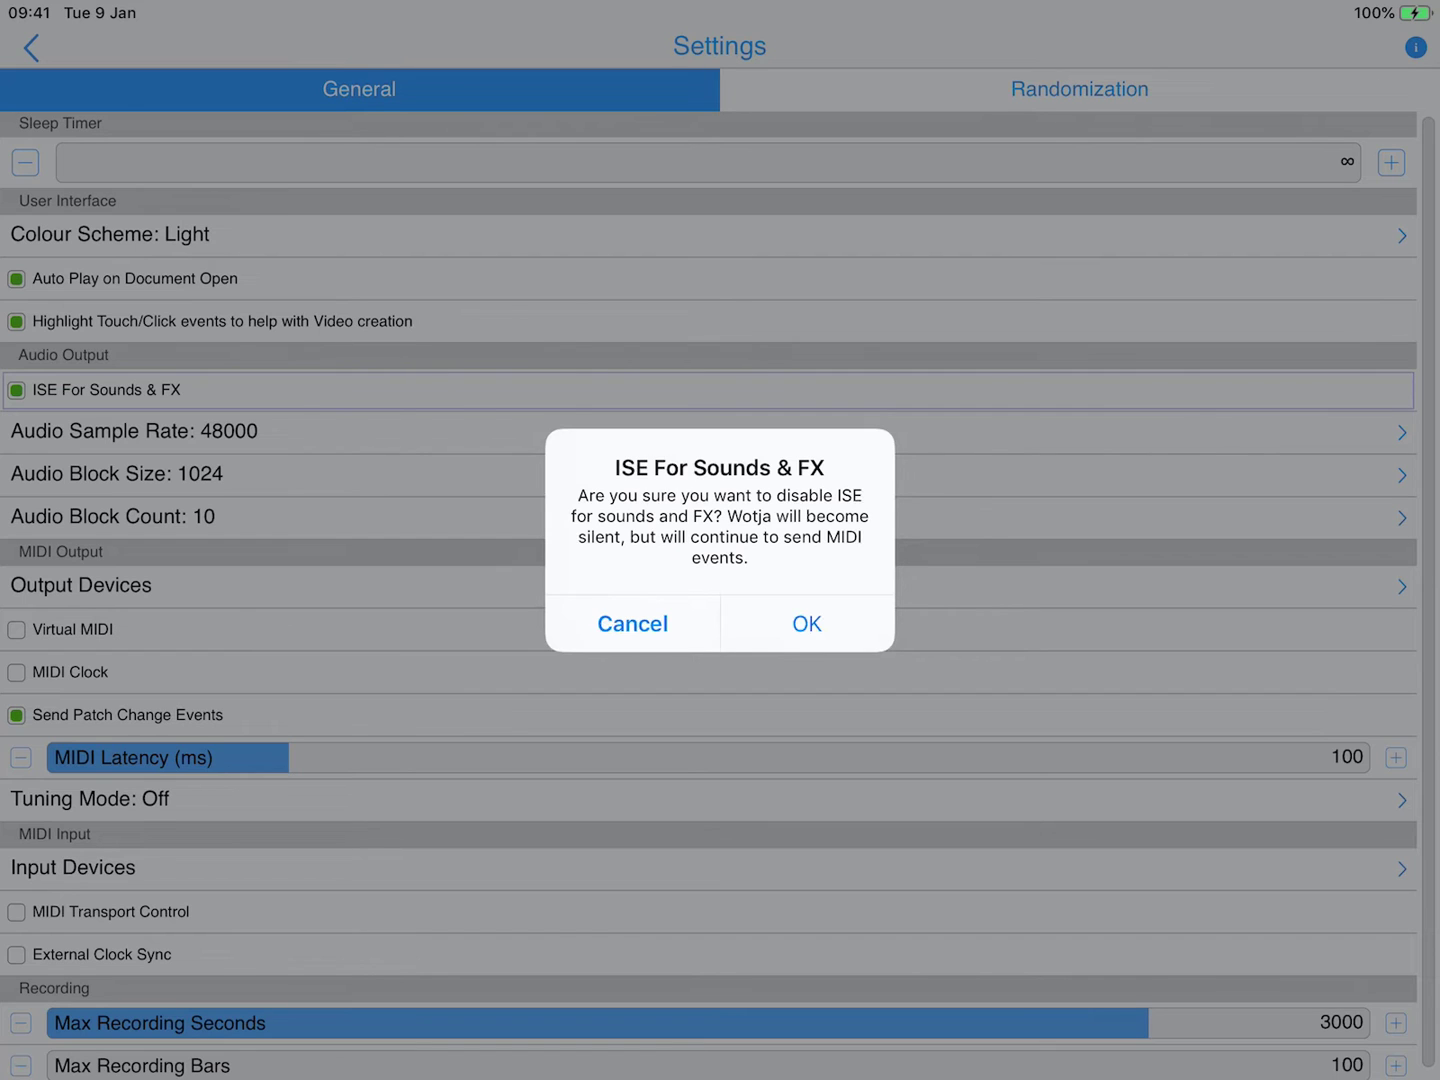
{"action": "left_click", "coordinate": [632, 623]}
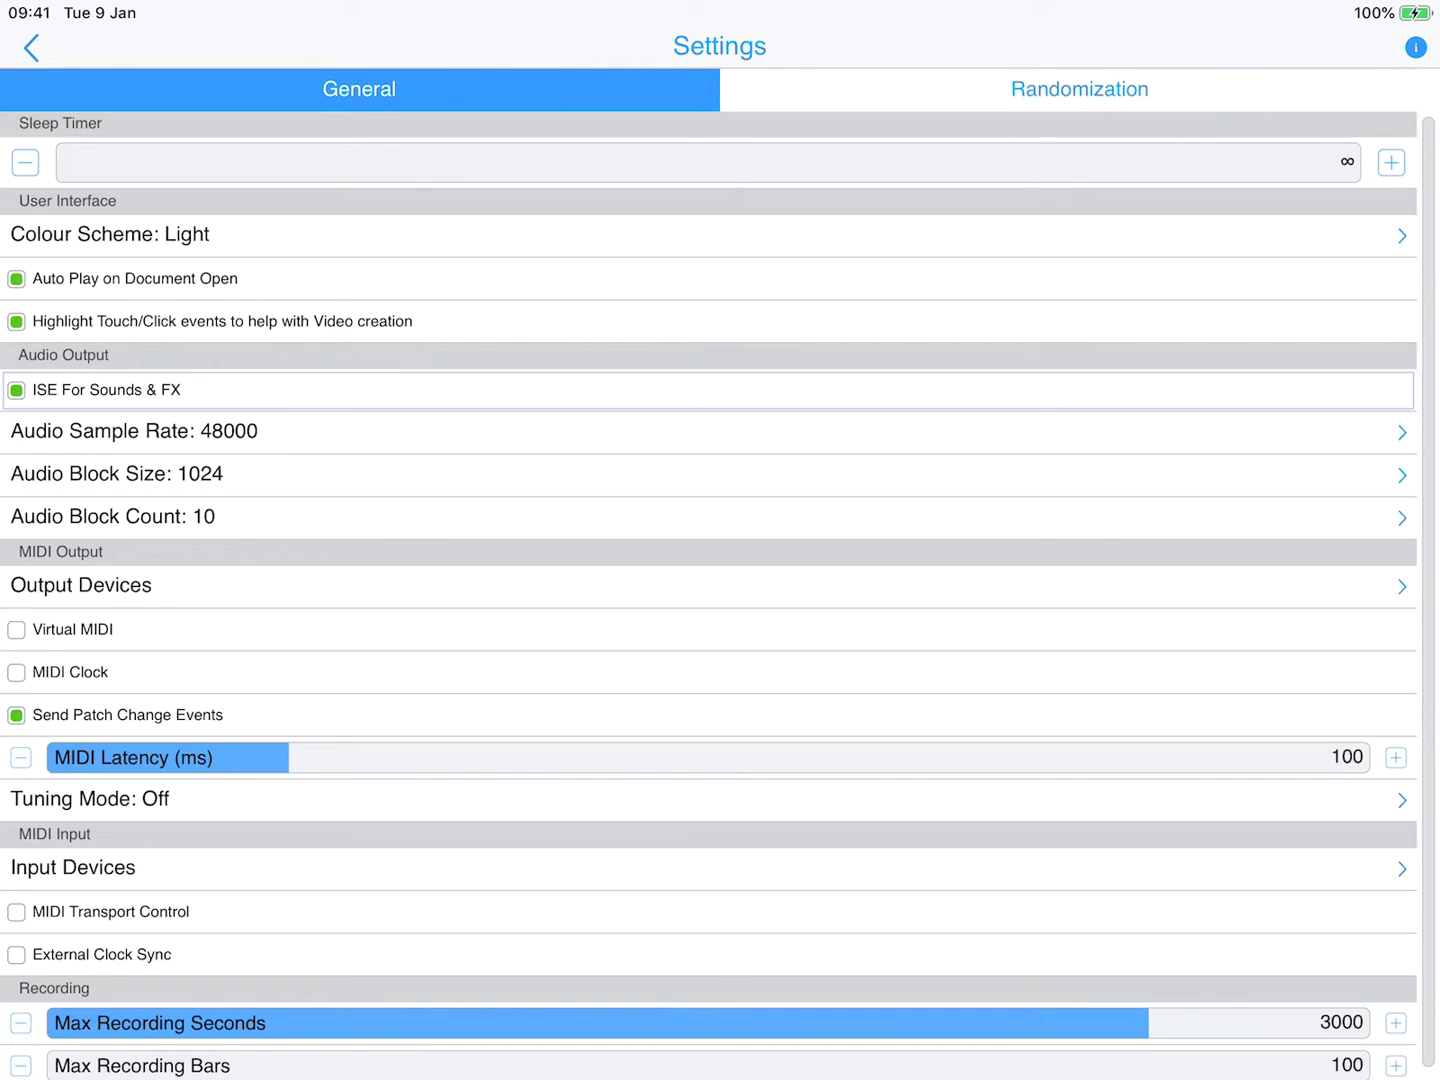
Step: Check the MIDI output and input device lists, then switch to the Randomization settings
{"action": "left_click", "coordinate": [708, 587]}
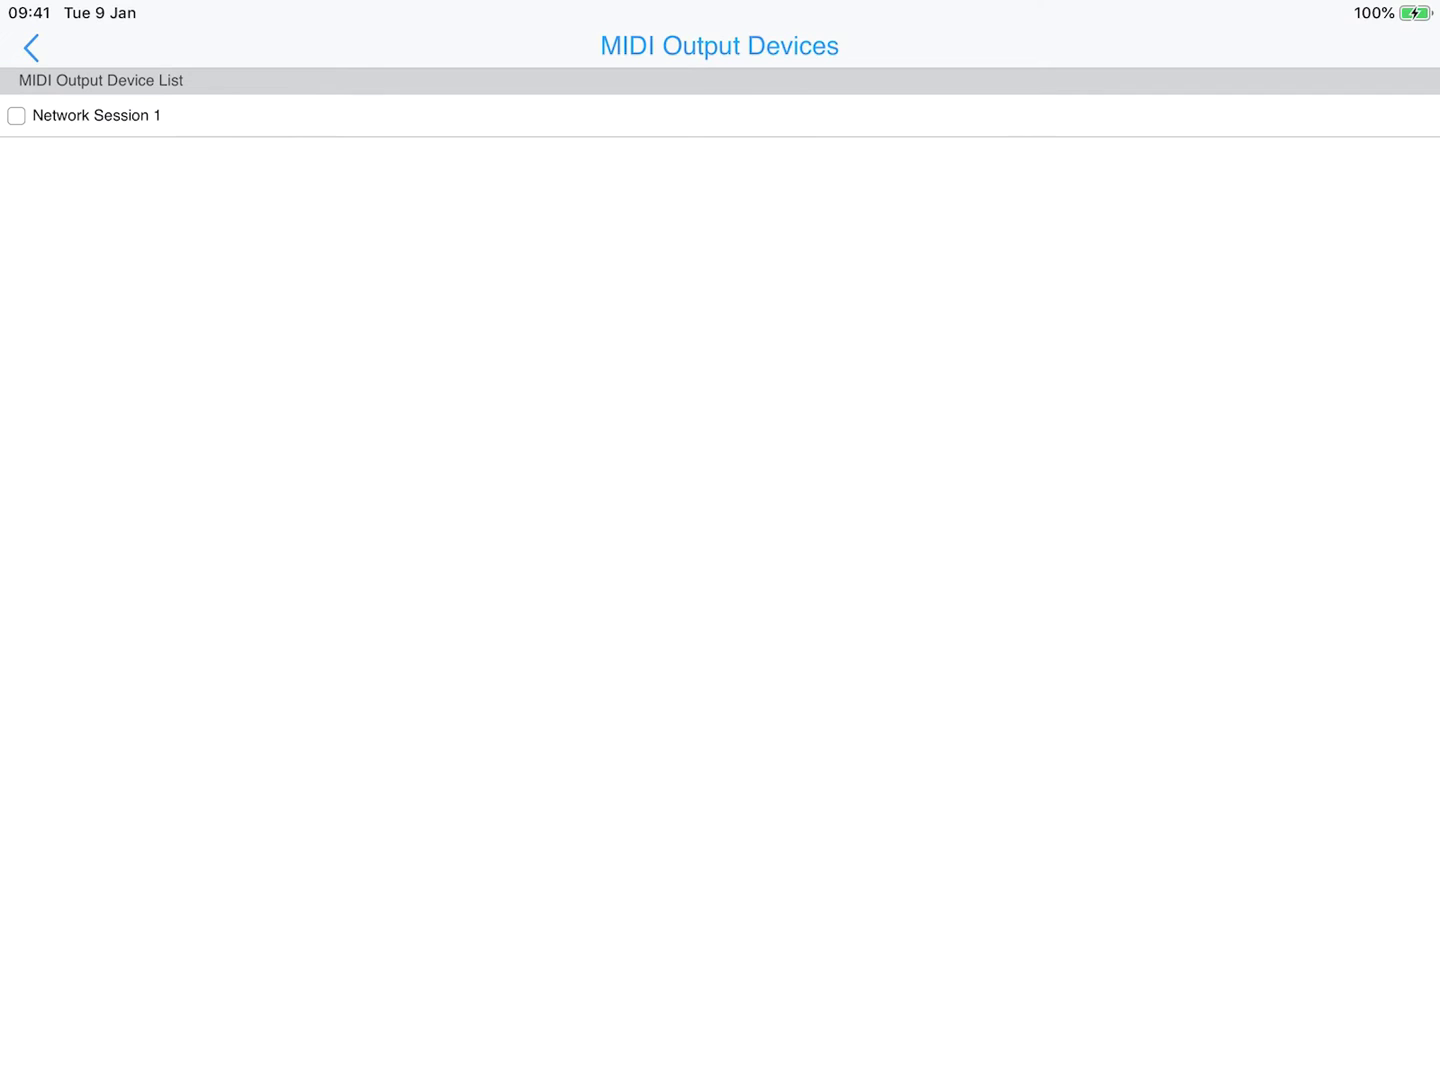
{"action": "left_click", "coordinate": [30, 48]}
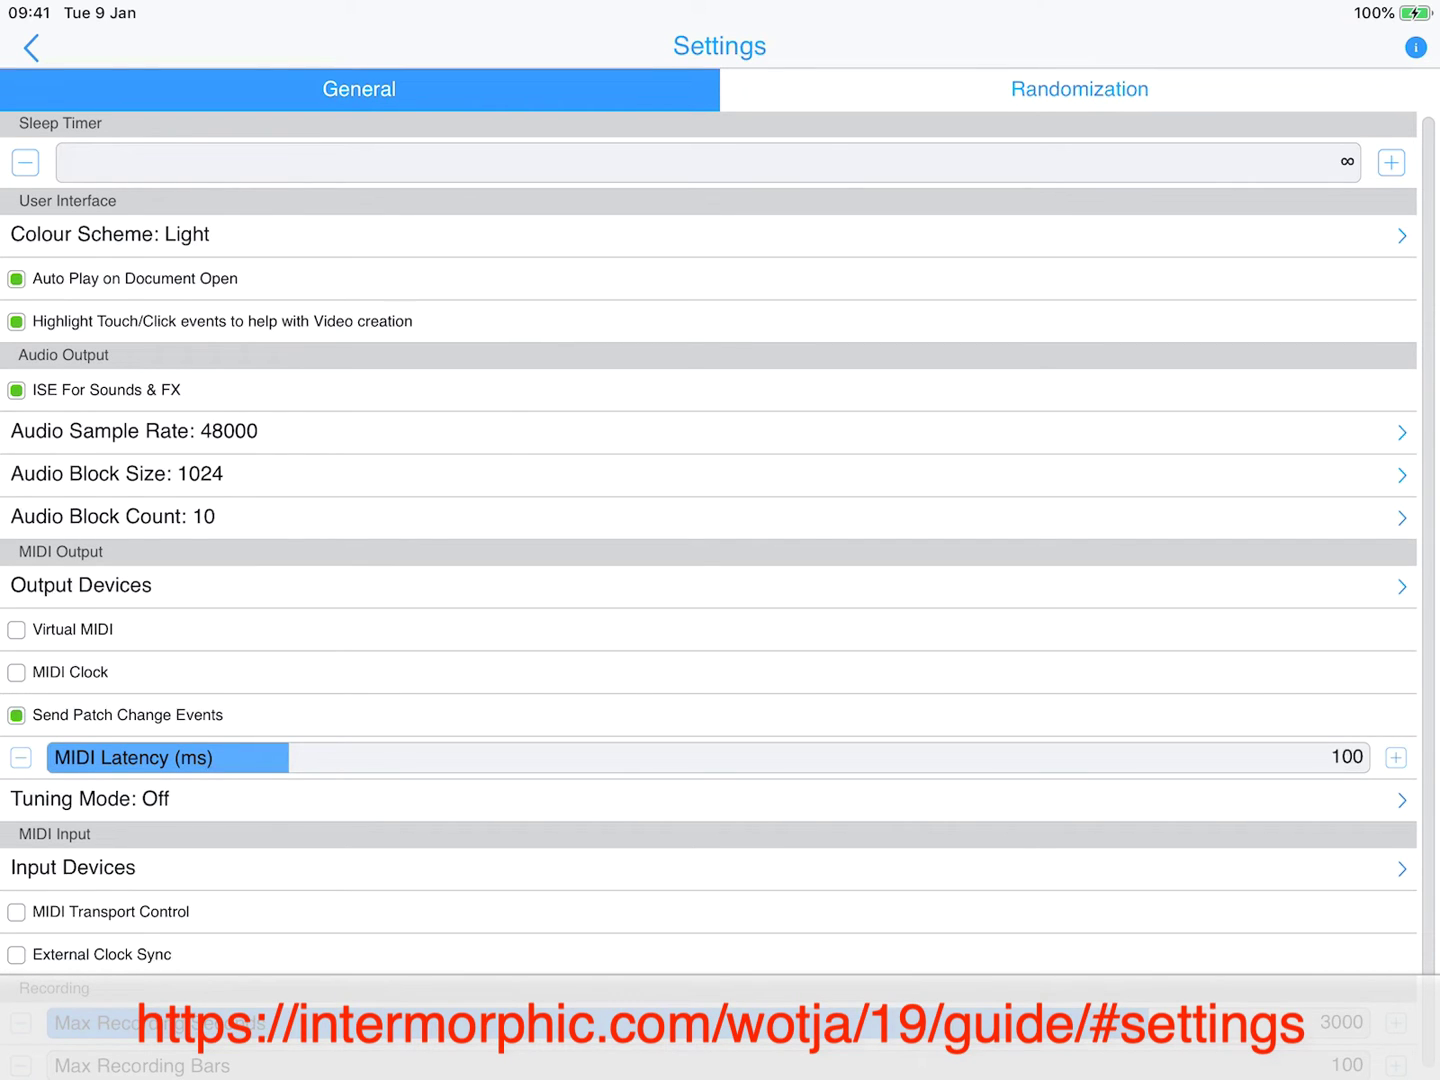
{"action": "scroll", "coordinate": [720, 563], "scroll_direction": "down", "scroll_amount": 1}
{"action": "left_click", "coordinate": [708, 867]}
{"action": "left_click", "coordinate": [708, 862]}
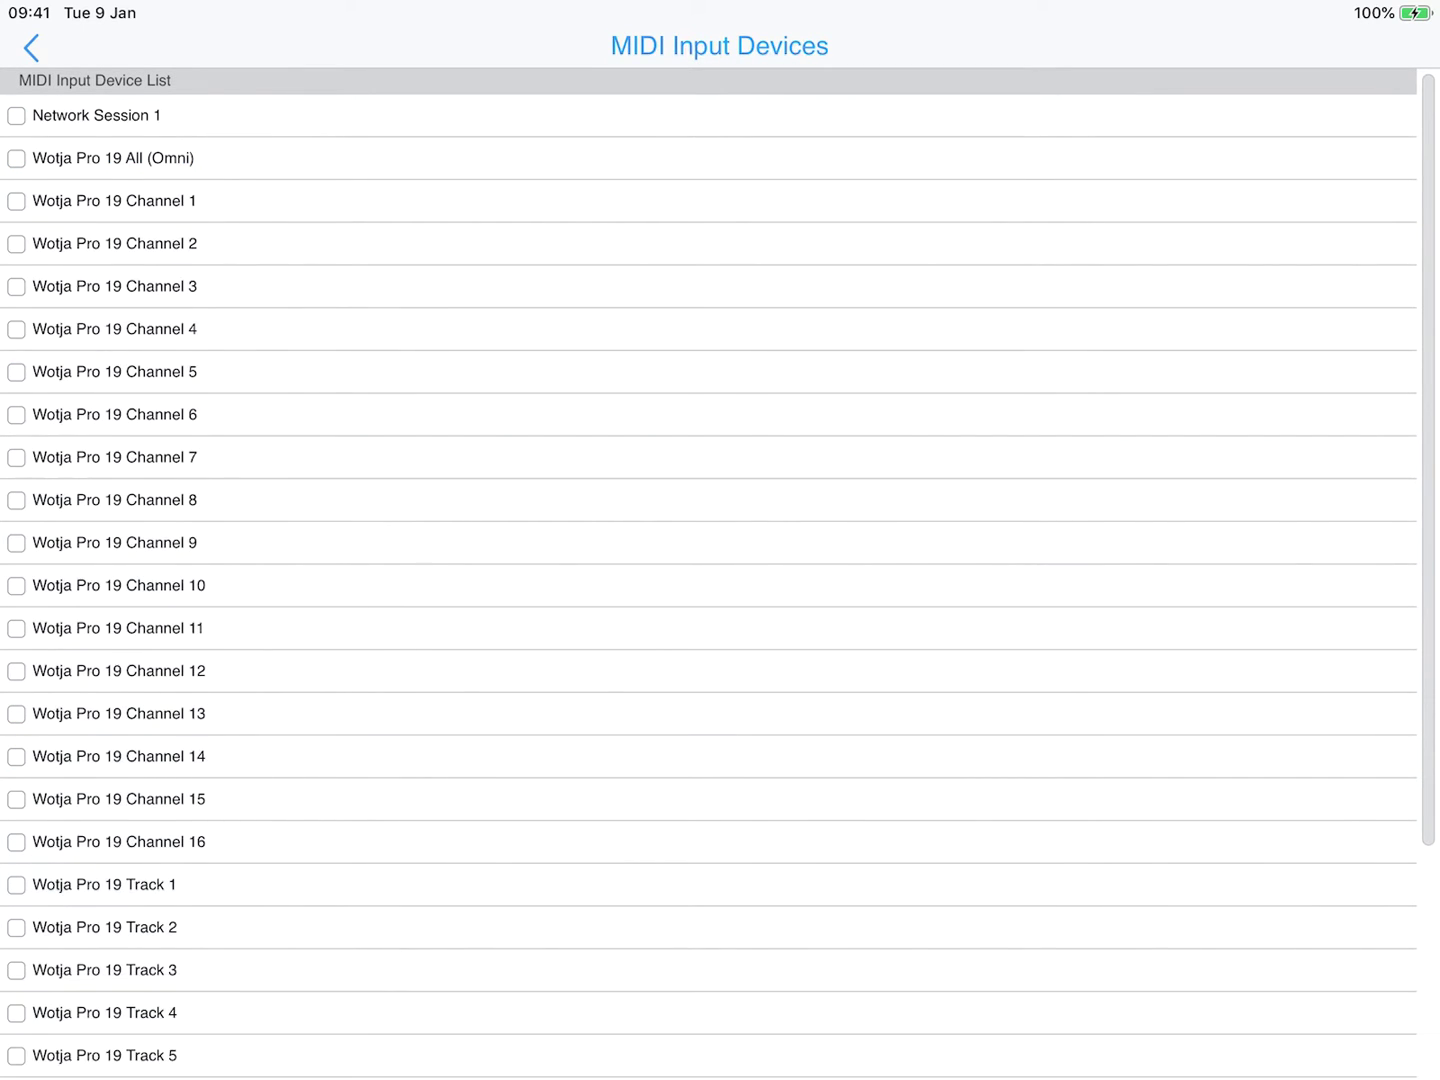
{"action": "left_click", "coordinate": [31, 48]}
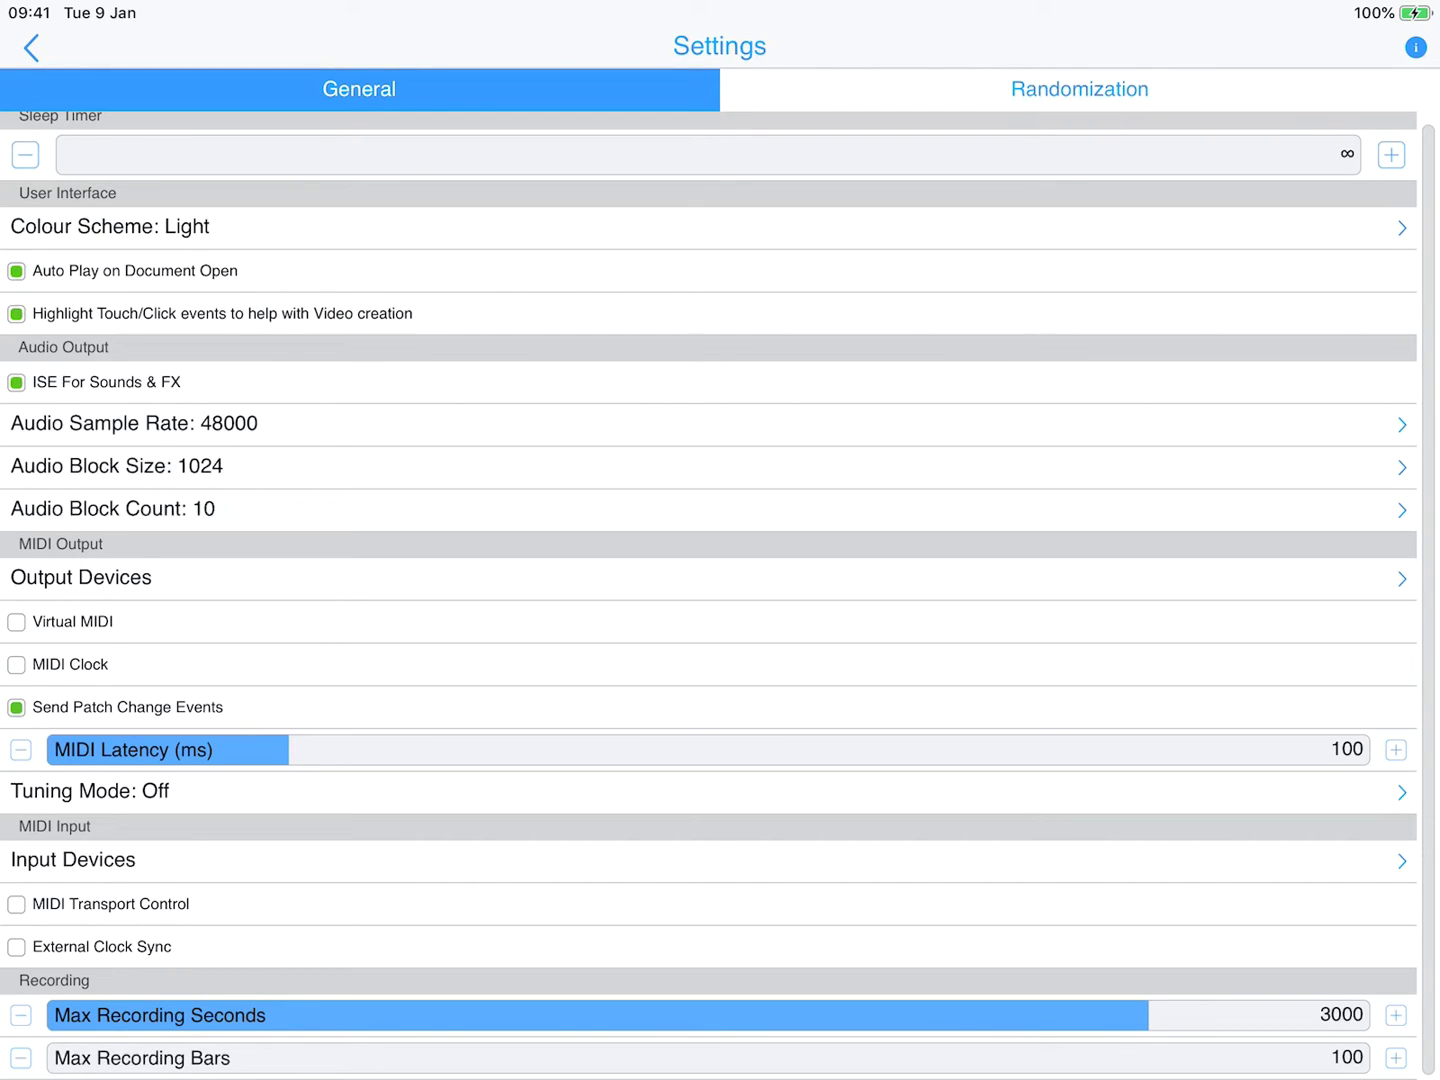
{"action": "left_click", "coordinate": [1081, 91]}
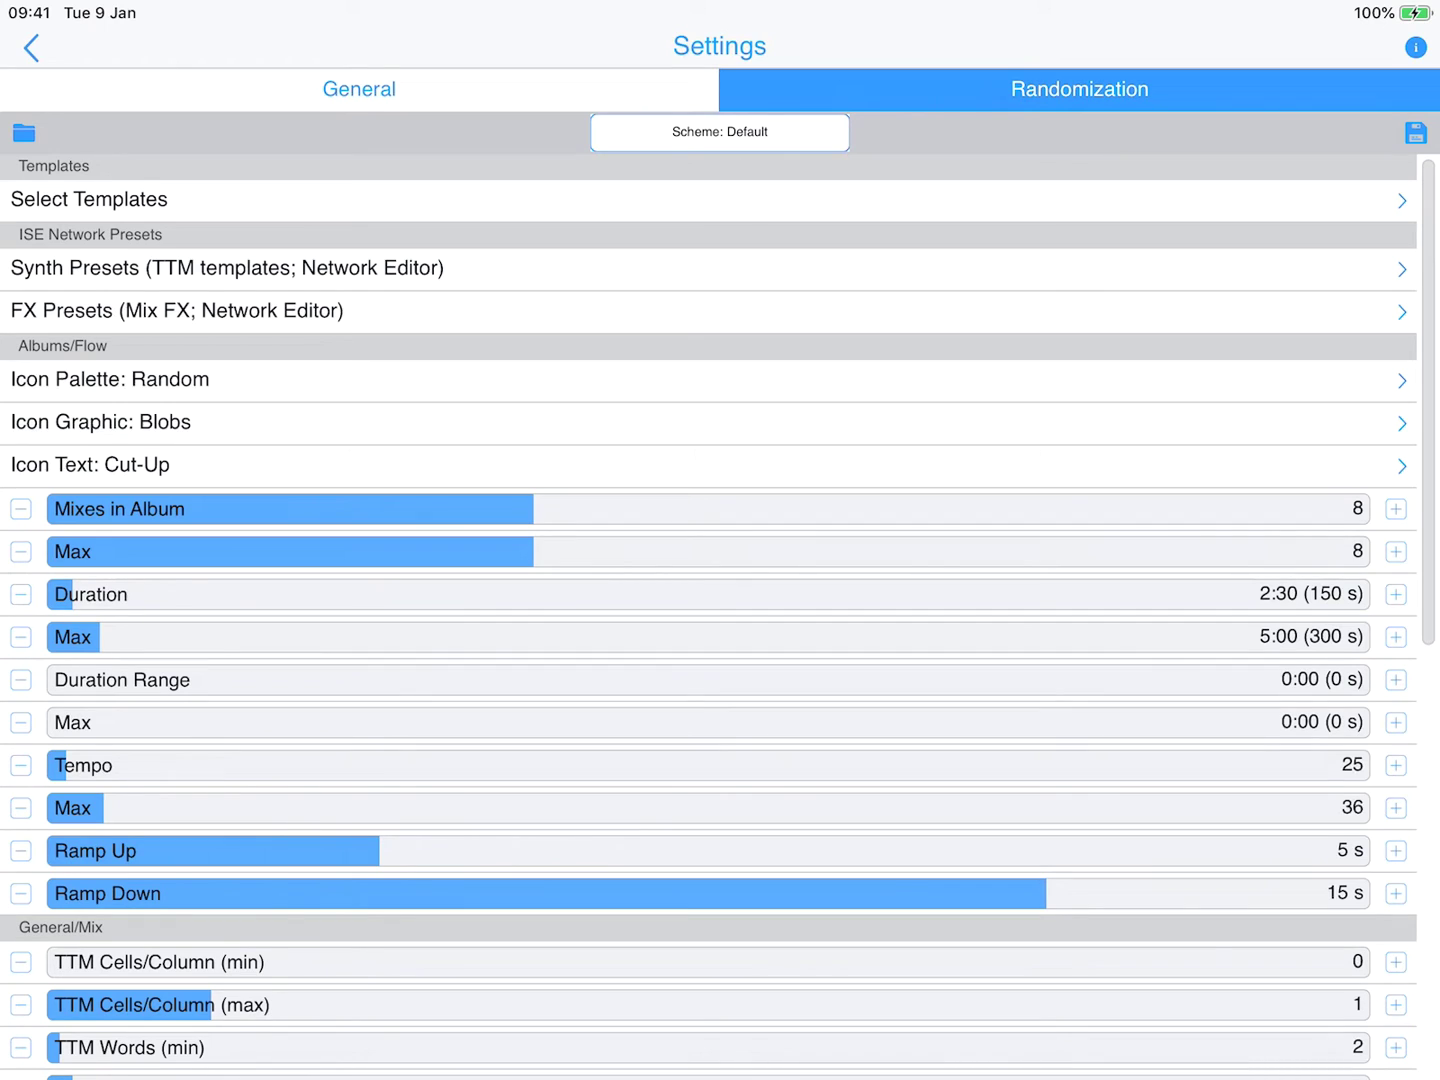
{"action": "left_click", "coordinate": [22, 133]}
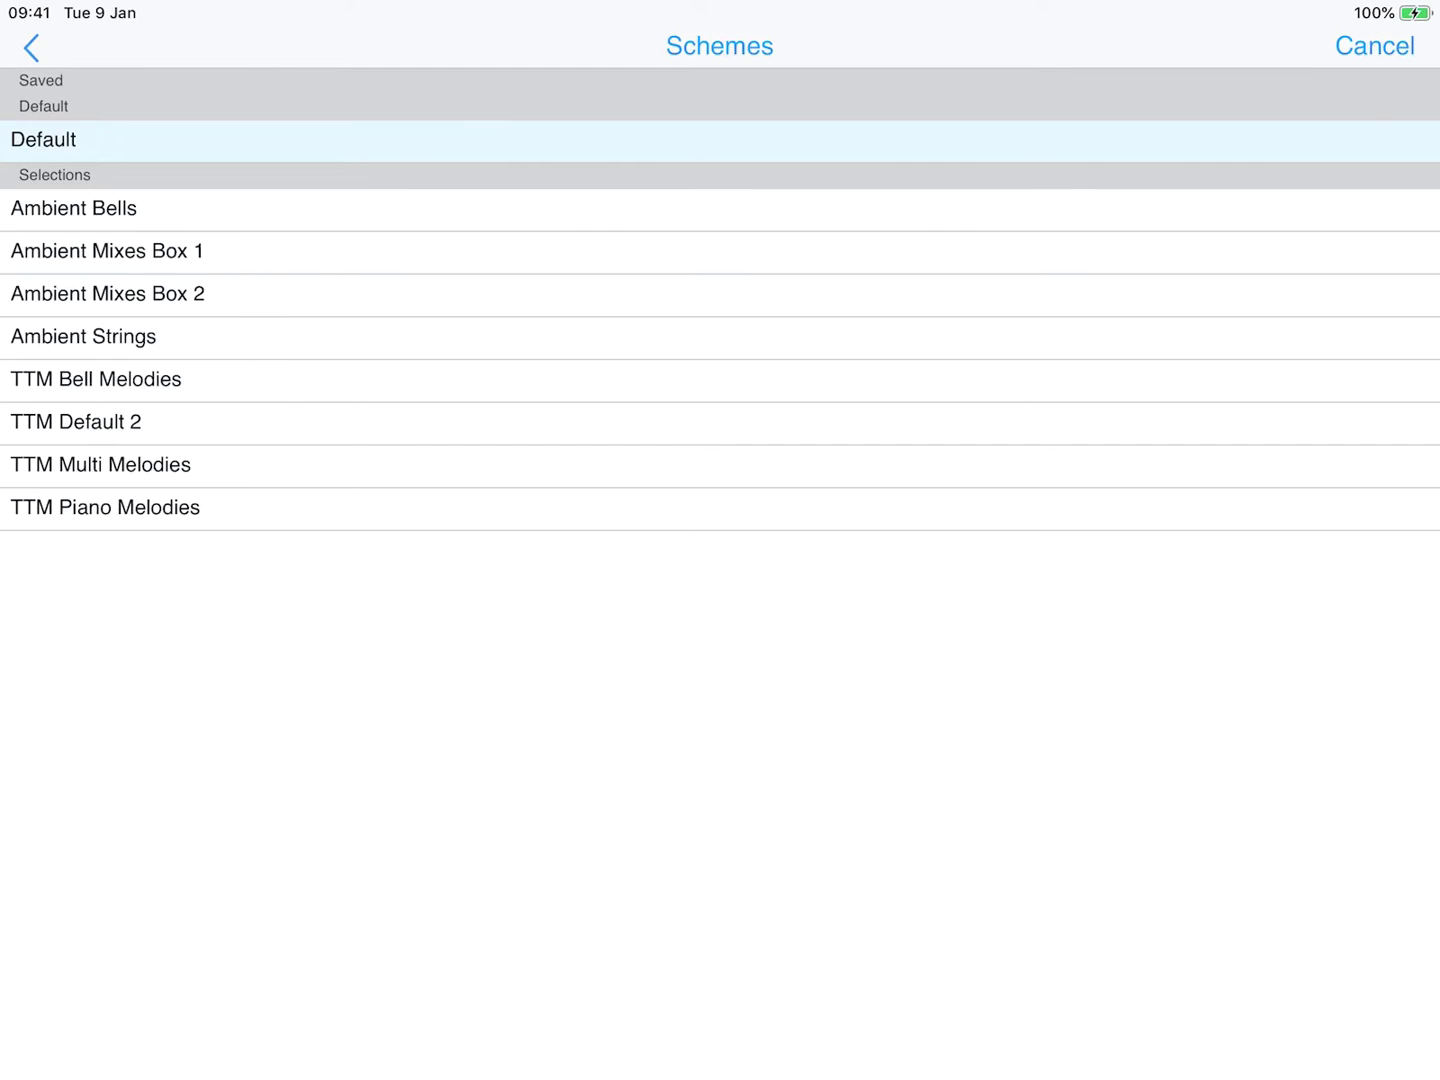
{"action": "left_click", "coordinate": [29, 47]}
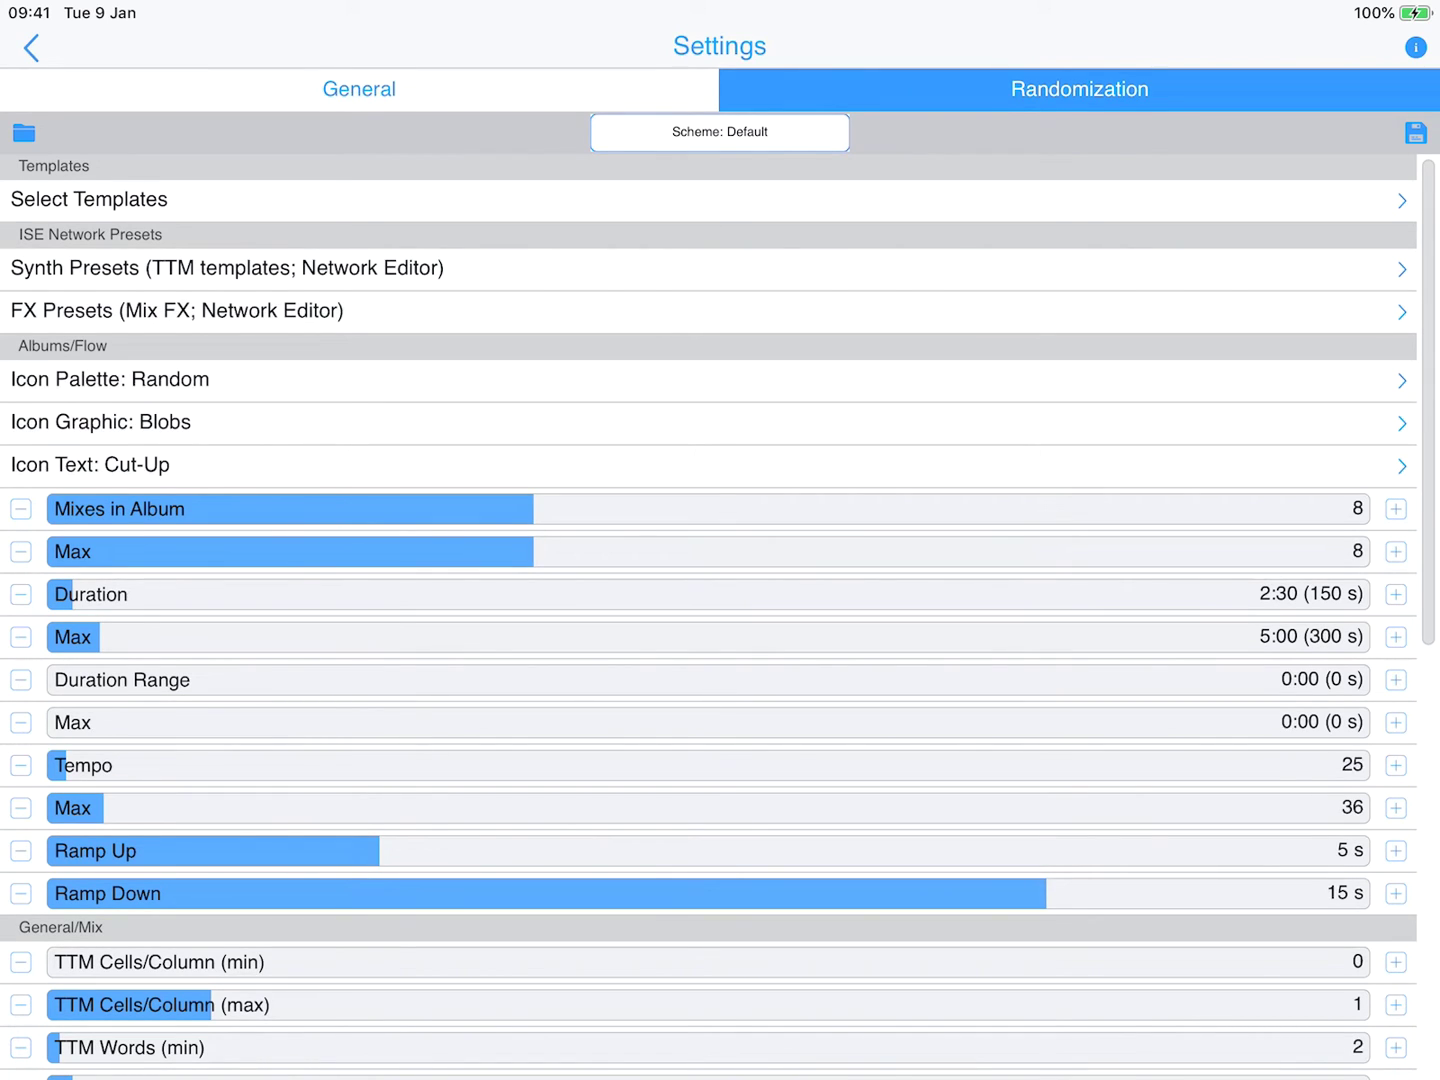
{"action": "scroll", "coordinate": [720, 607], "scroll_direction": "down", "scroll_amount": 10}
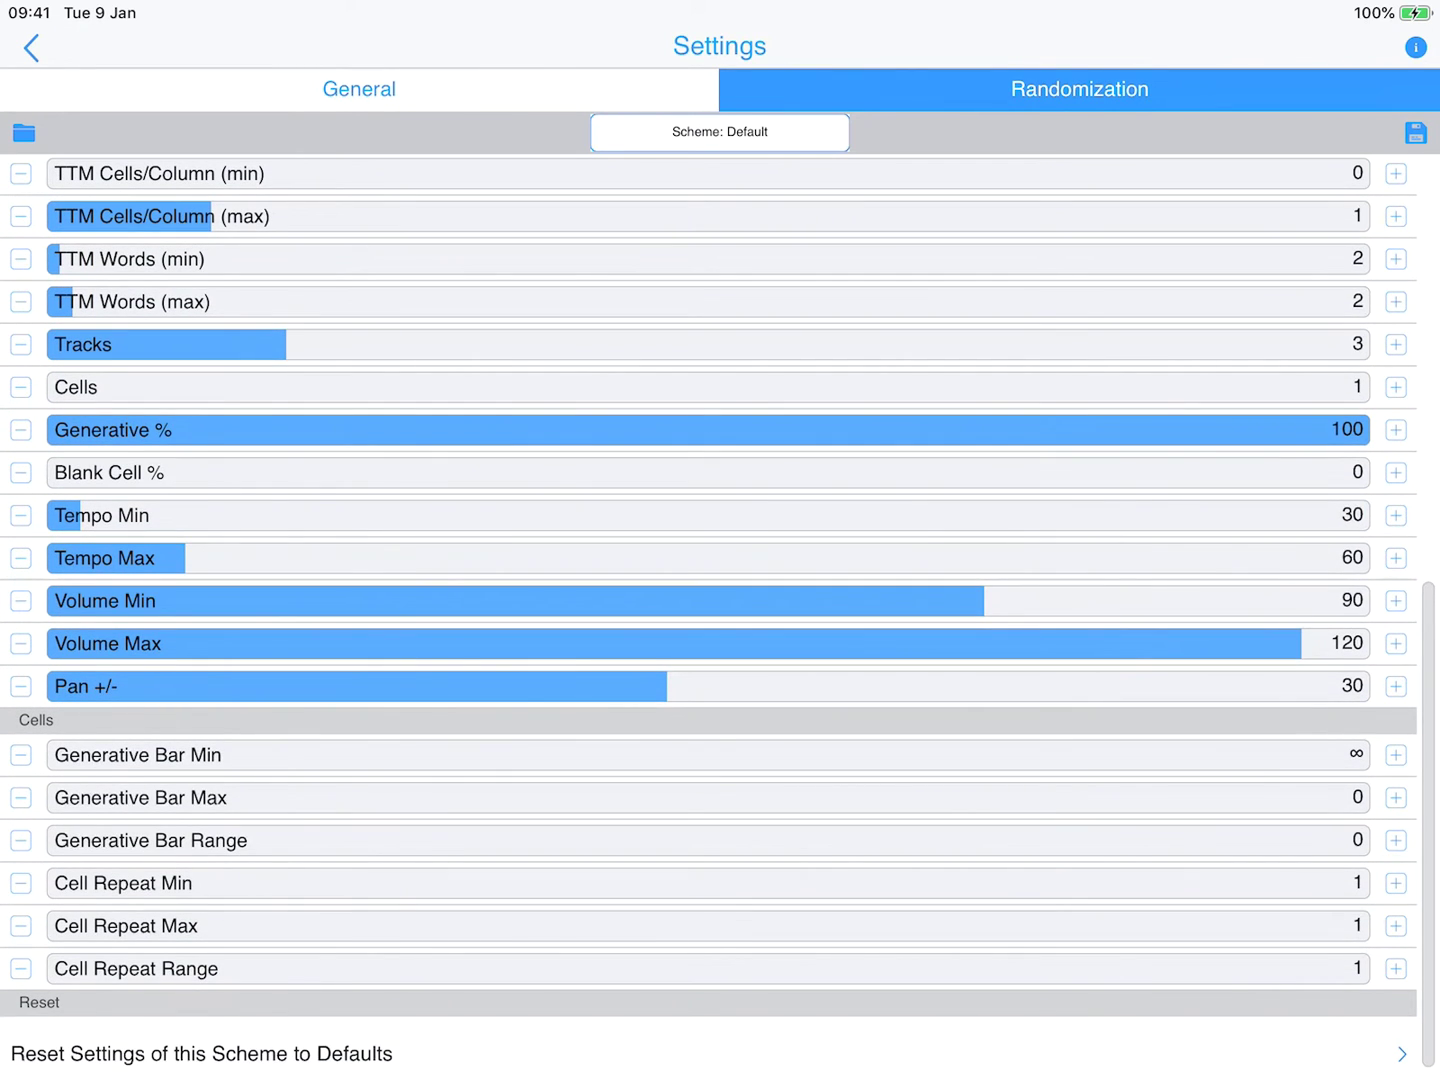
{"action": "scroll", "coordinate": [720, 607], "scroll_direction": "up", "scroll_amount": 10}
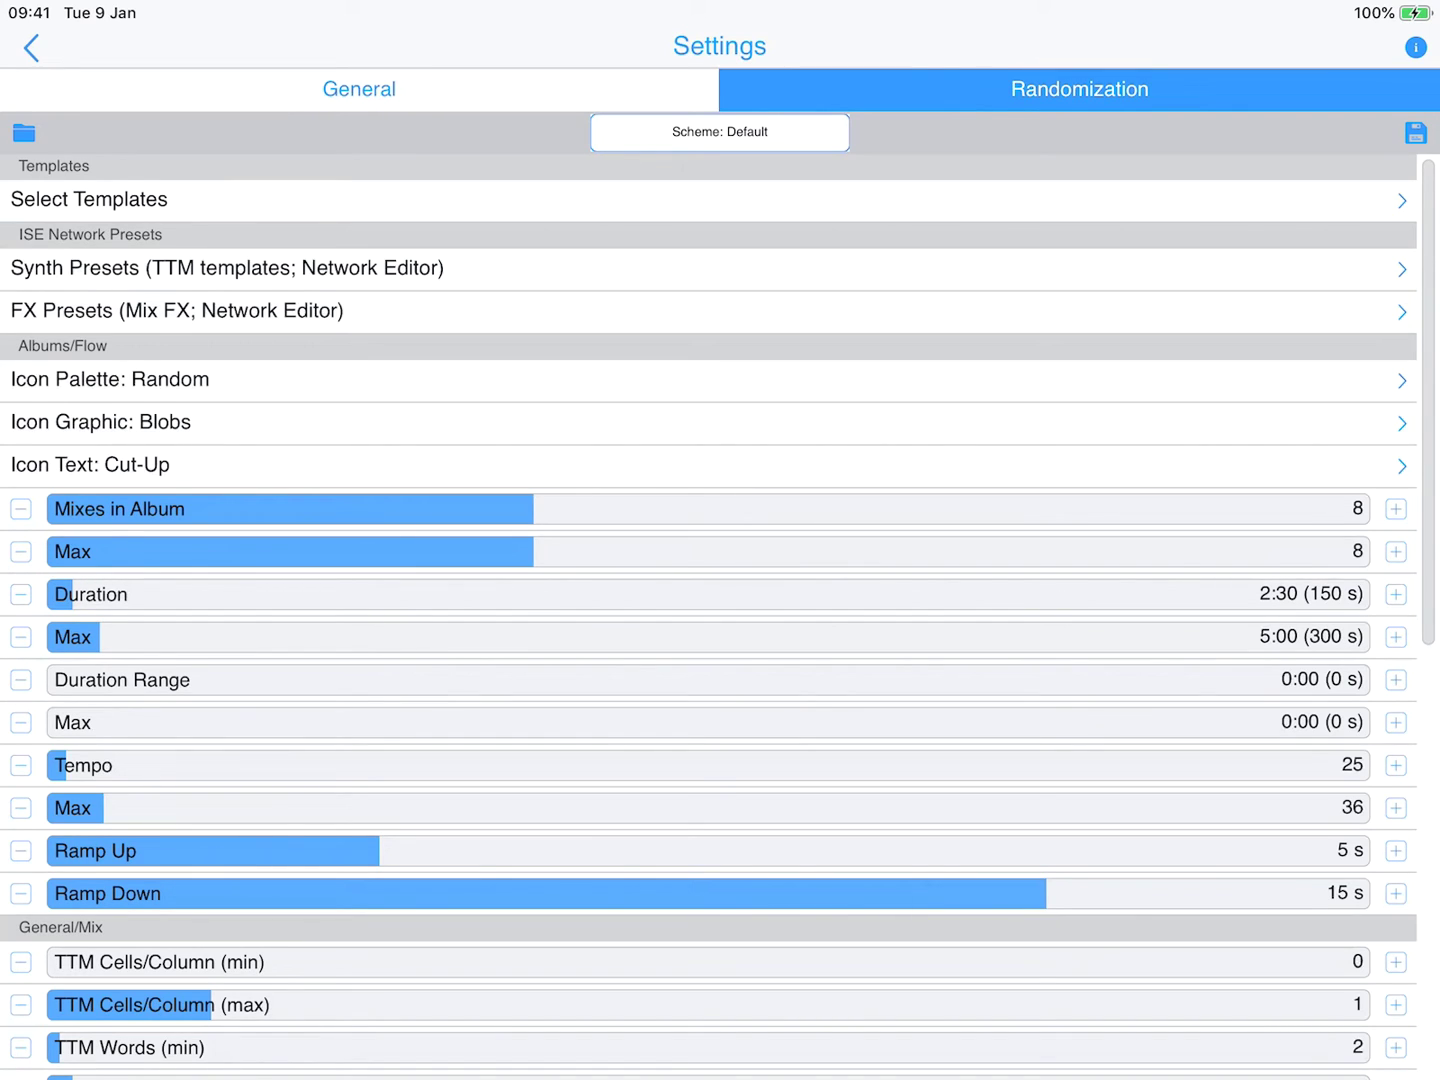
Step: Leave settings, open the Built-In Calm album, play Calm: 2 and view its artwork full screen
{"action": "left_click", "coordinate": [28, 48]}
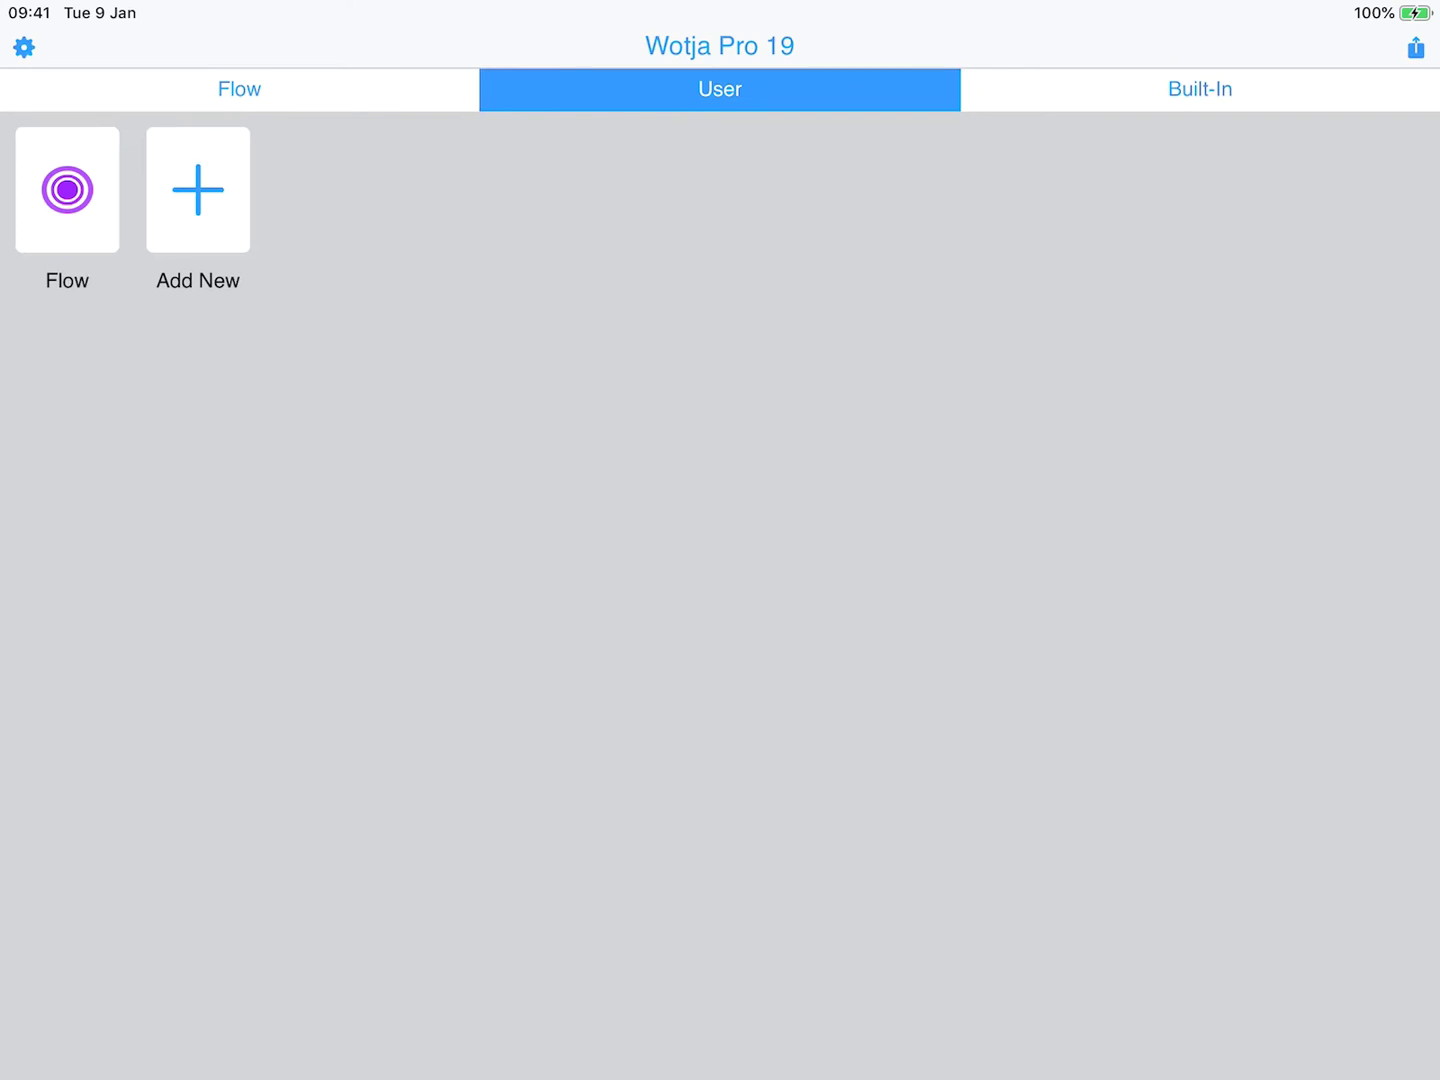
{"action": "left_click", "coordinate": [1200, 89]}
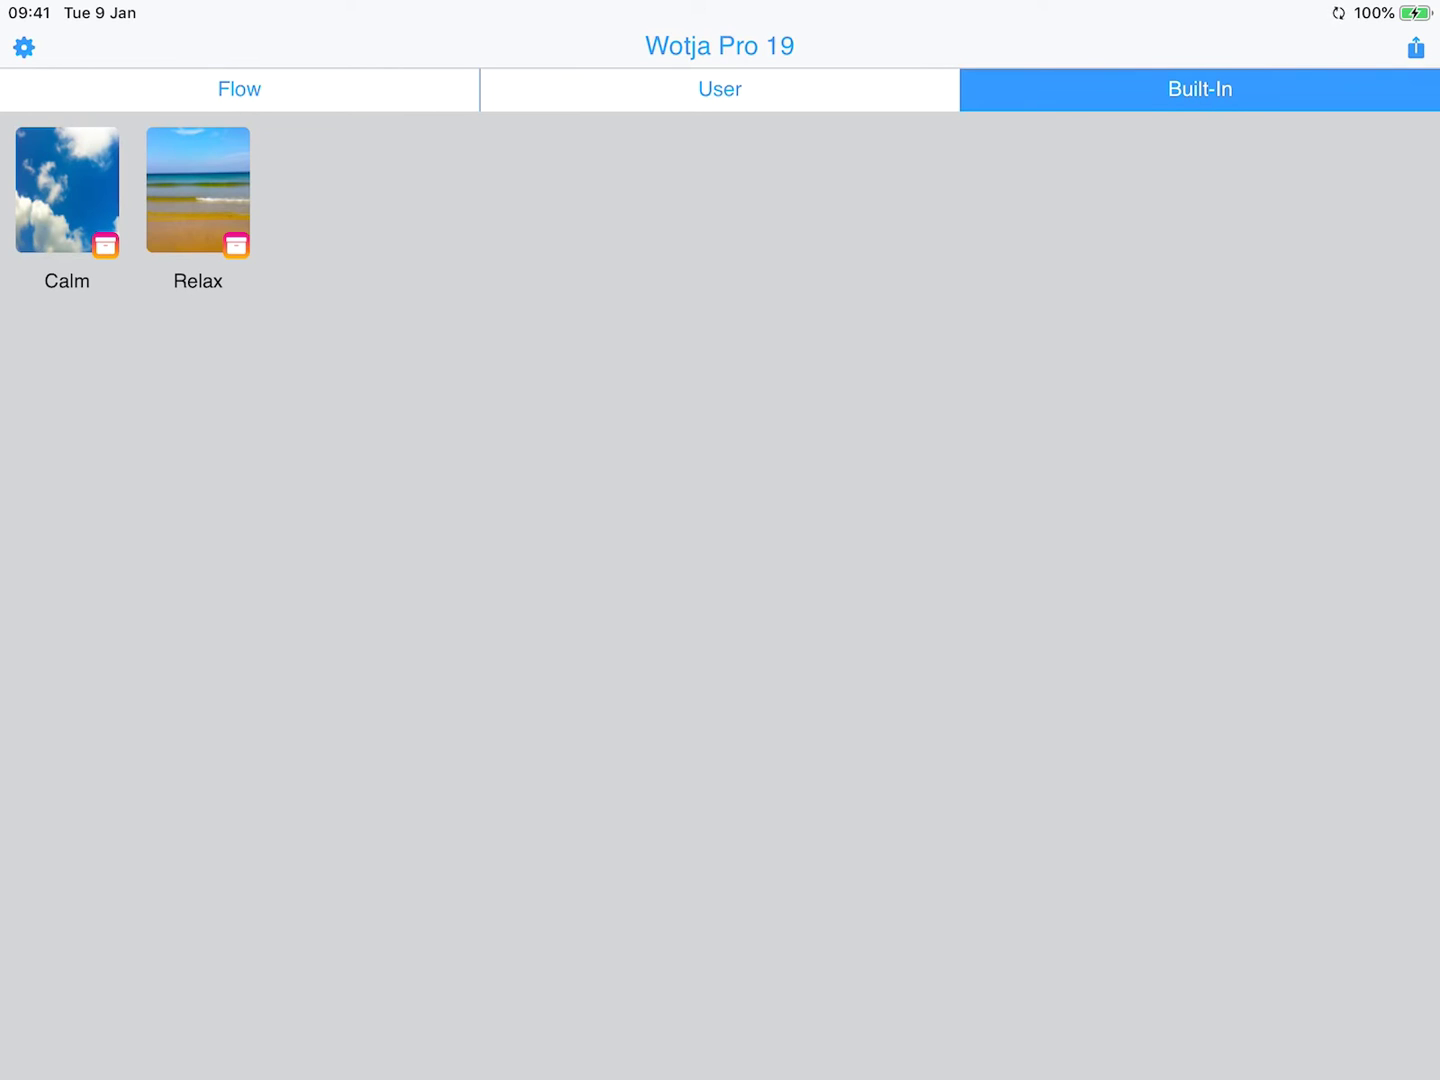
{"action": "left_click", "coordinate": [67, 189]}
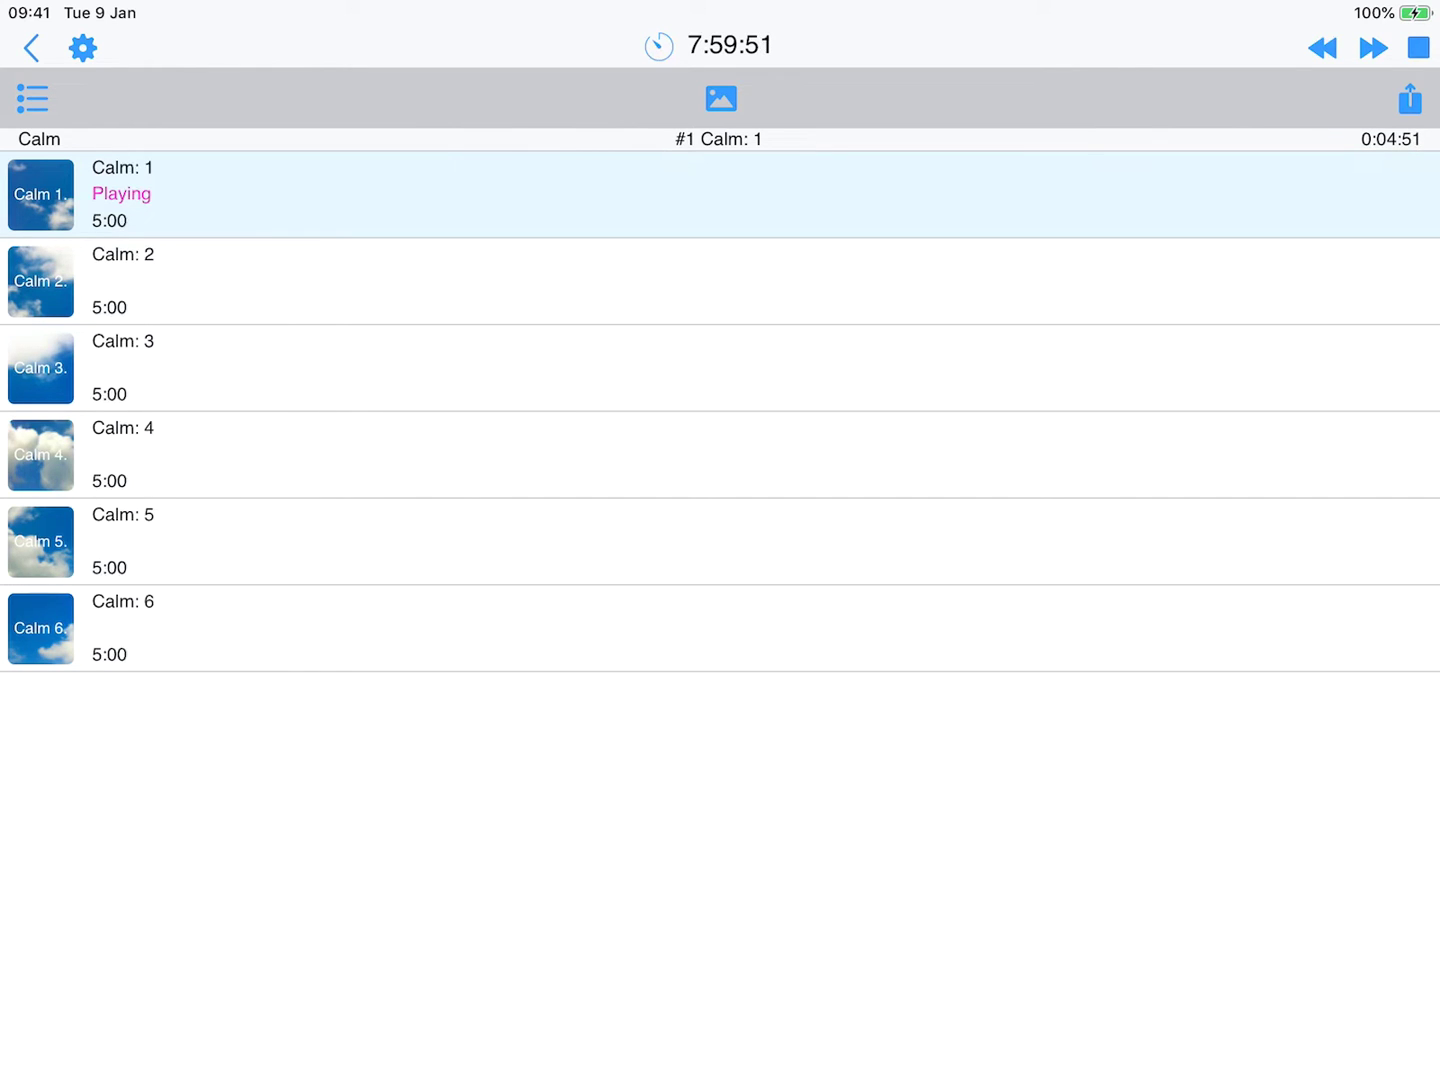
{"action": "left_click", "coordinate": [720, 280]}
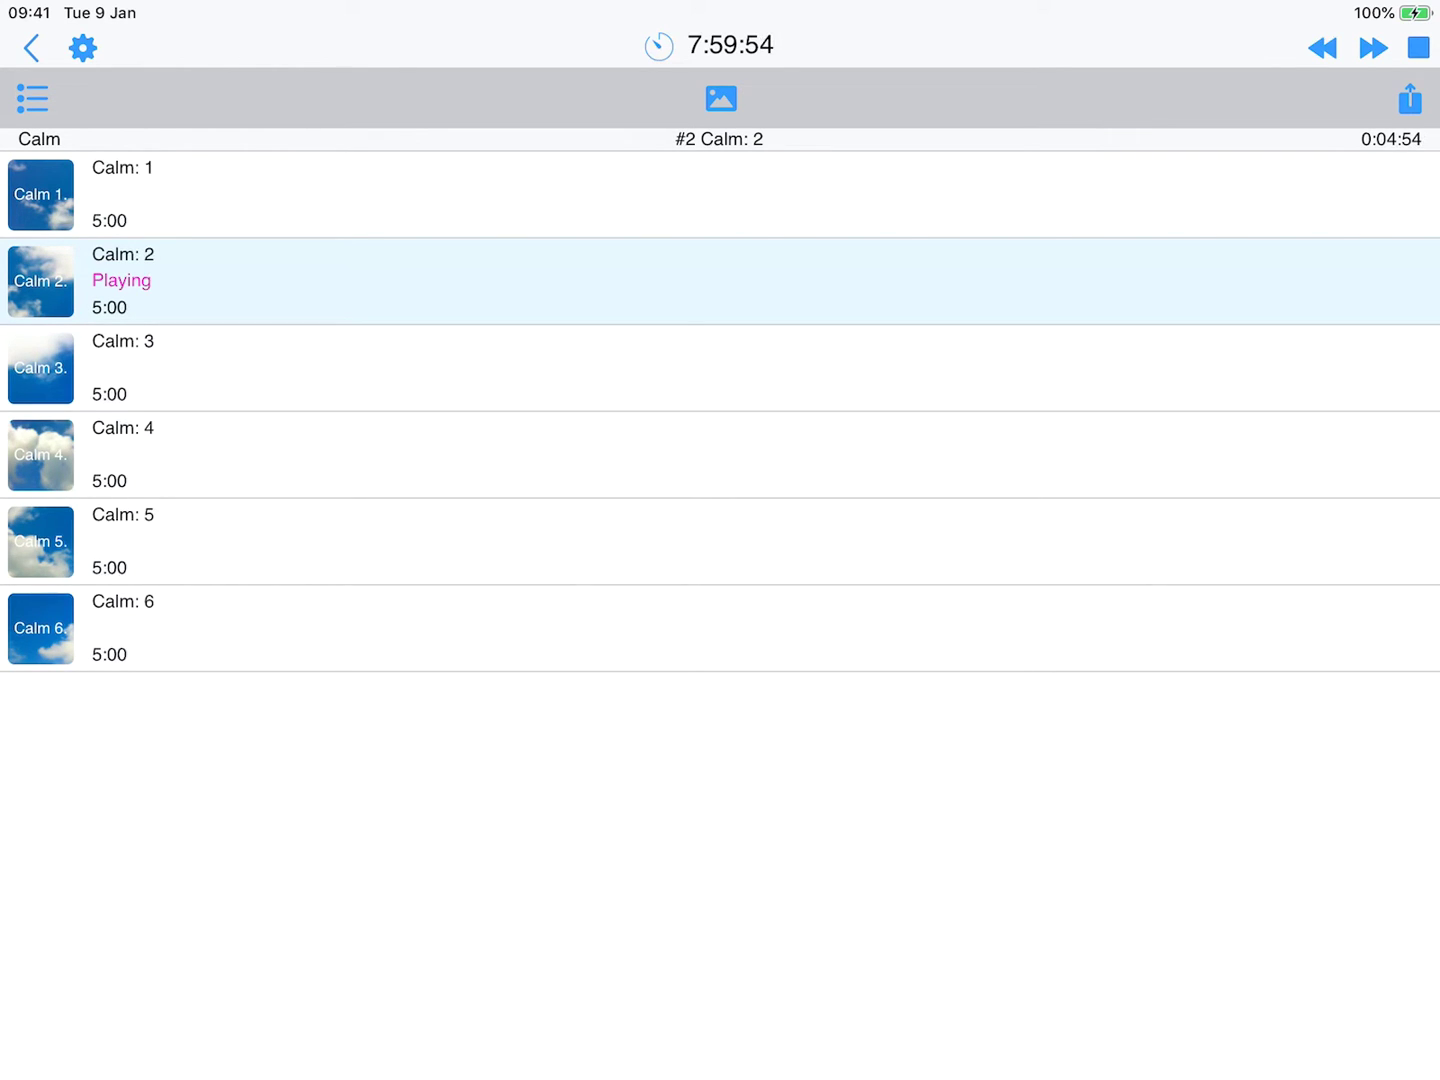
{"action": "left_click", "coordinate": [41, 281]}
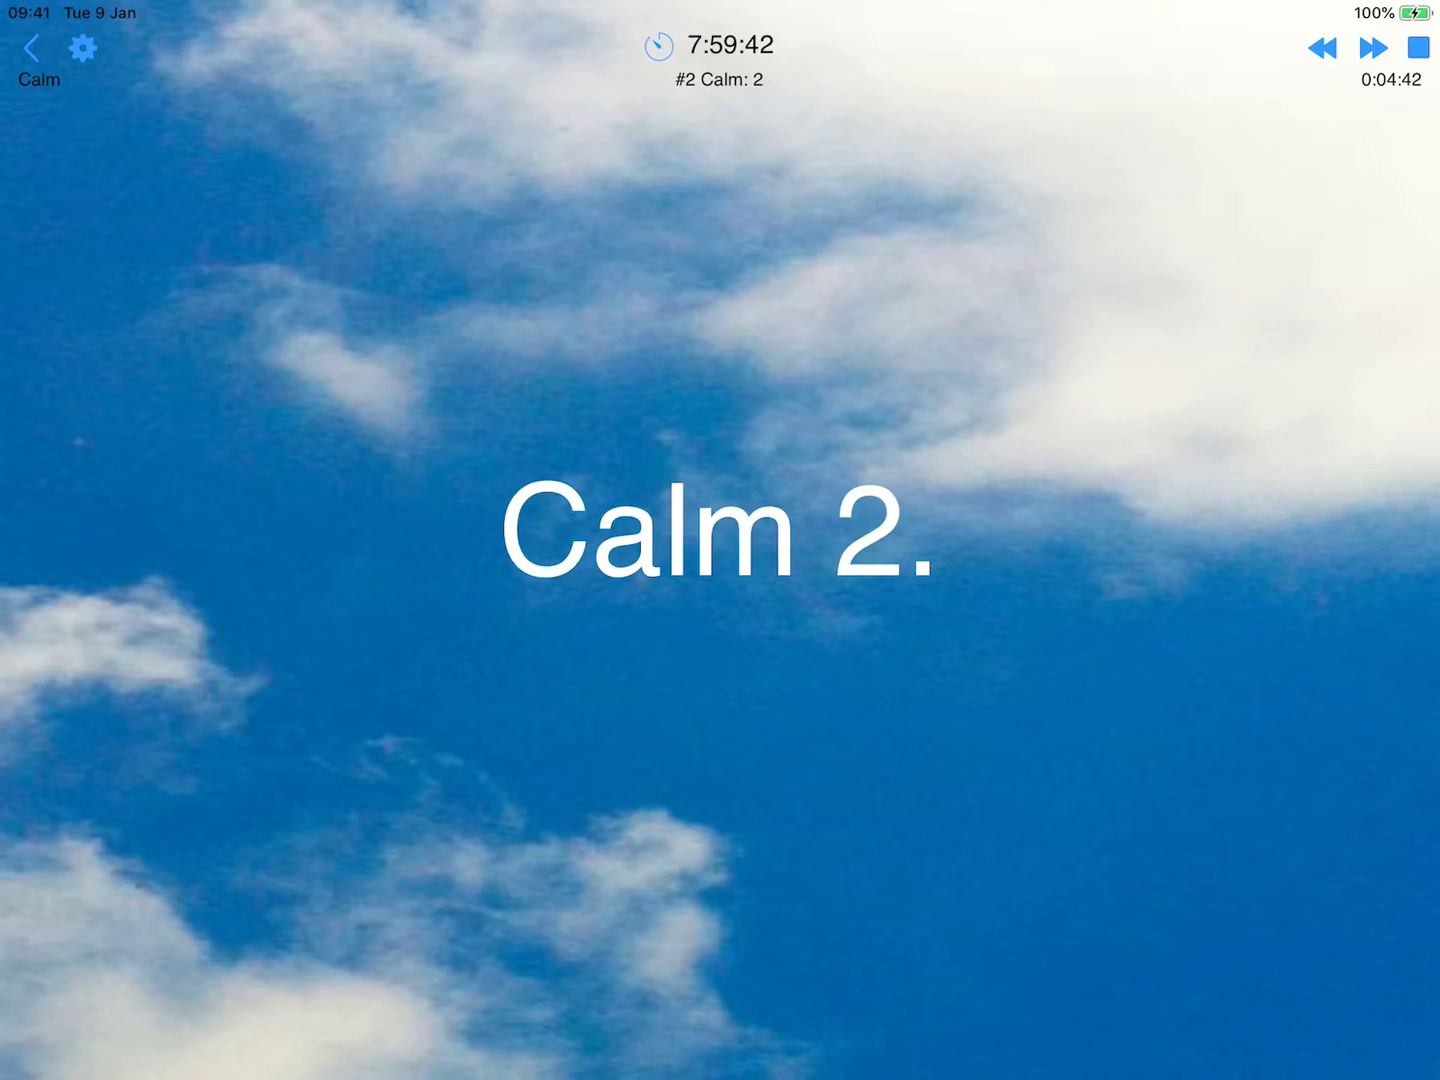
{"action": "left_click", "coordinate": [720, 540]}
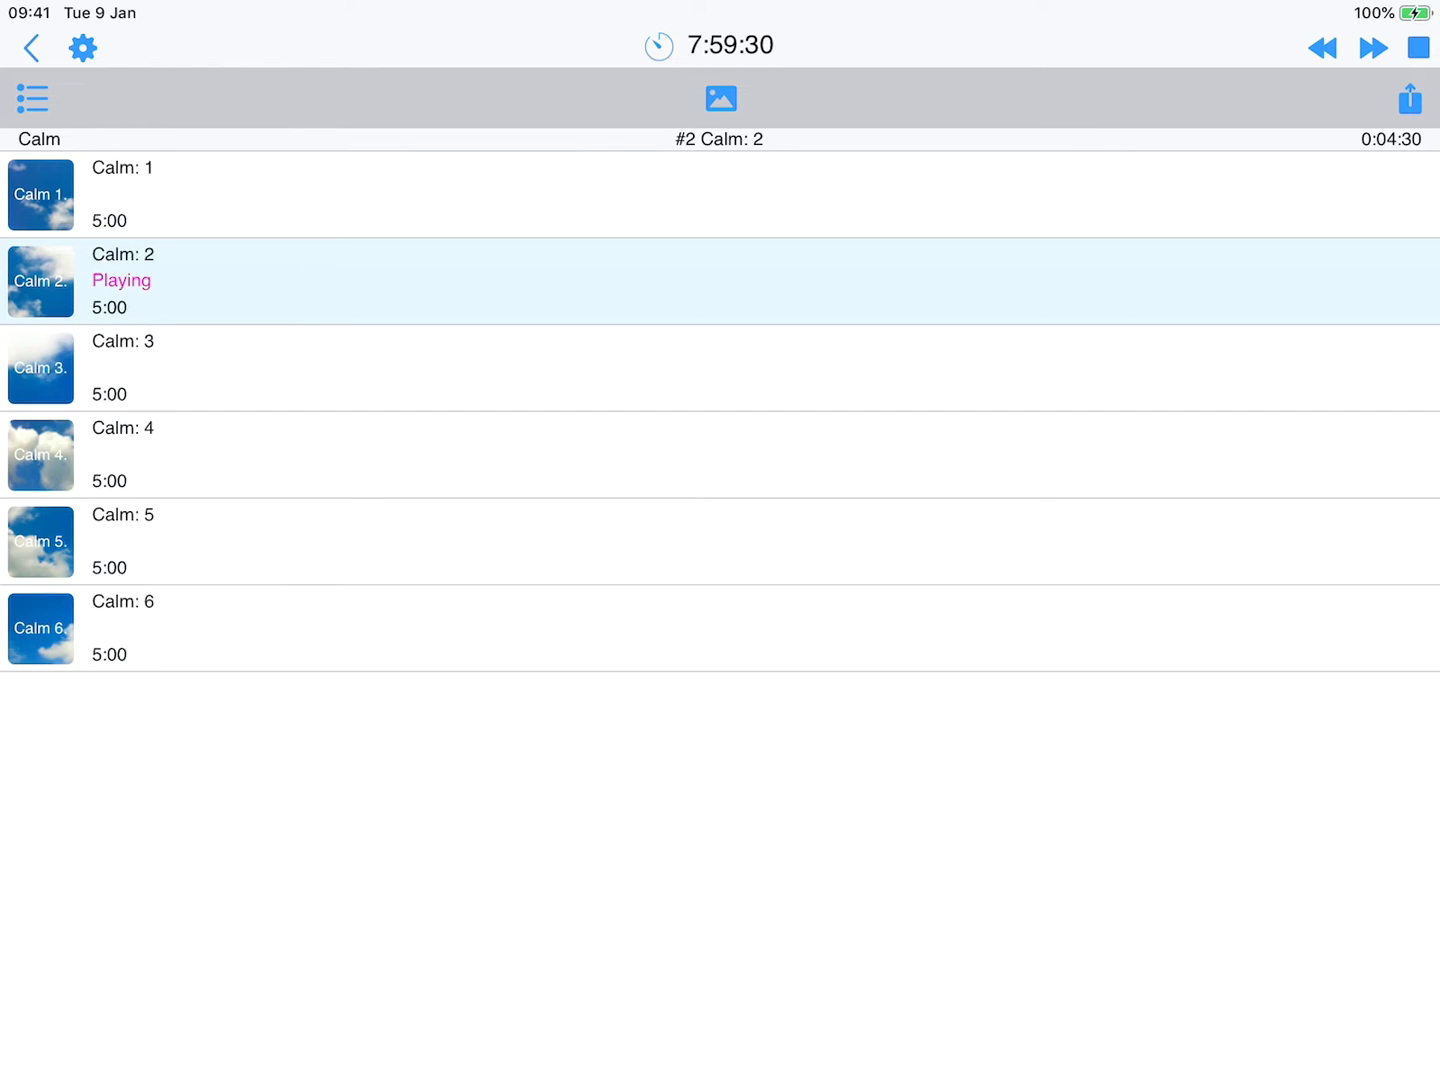
Step: Glance at the player's General settings, then toggle playlist shuffle on and off
{"action": "left_click", "coordinate": [83, 47]}
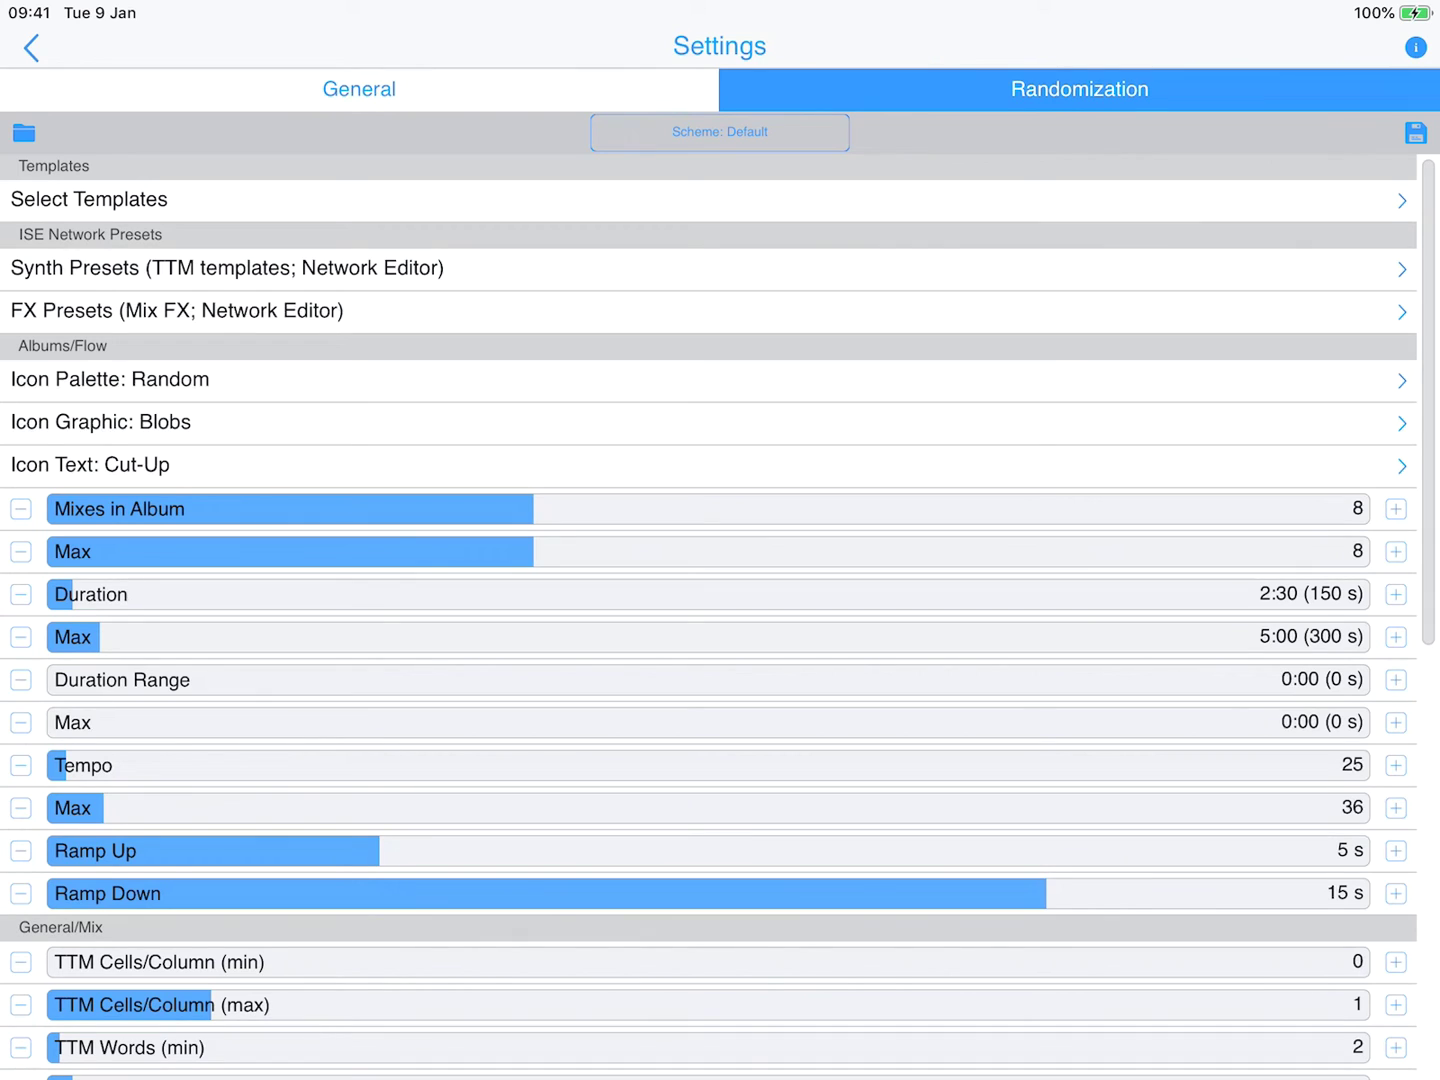
{"action": "left_click", "coordinate": [359, 89]}
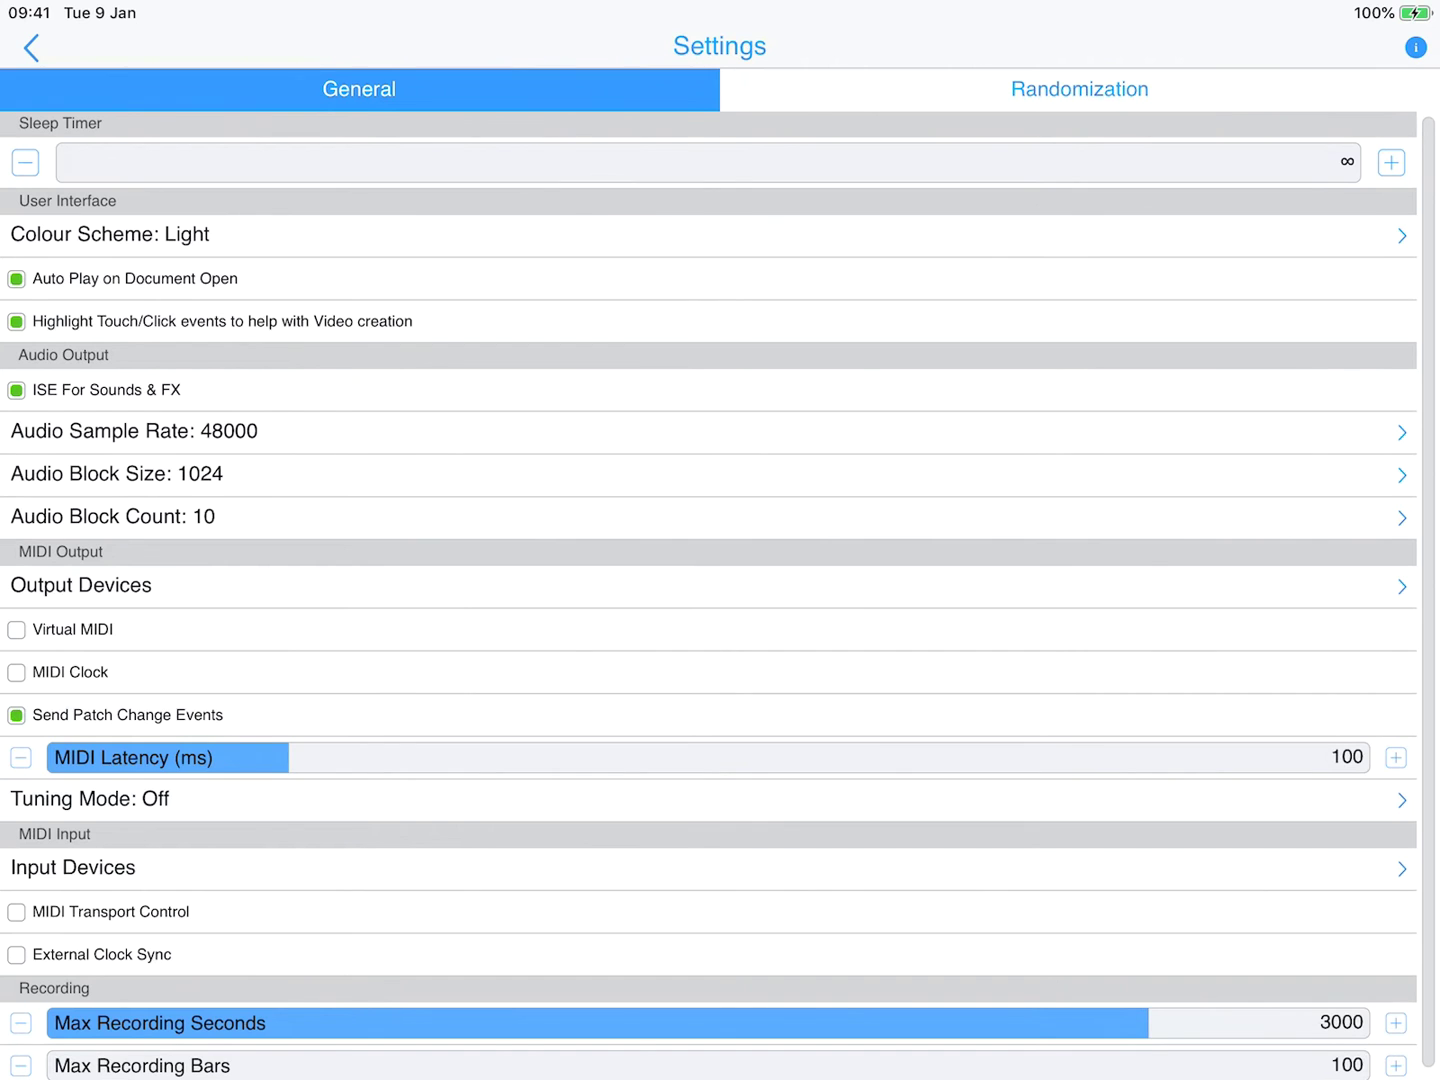
{"action": "left_click", "coordinate": [31, 48]}
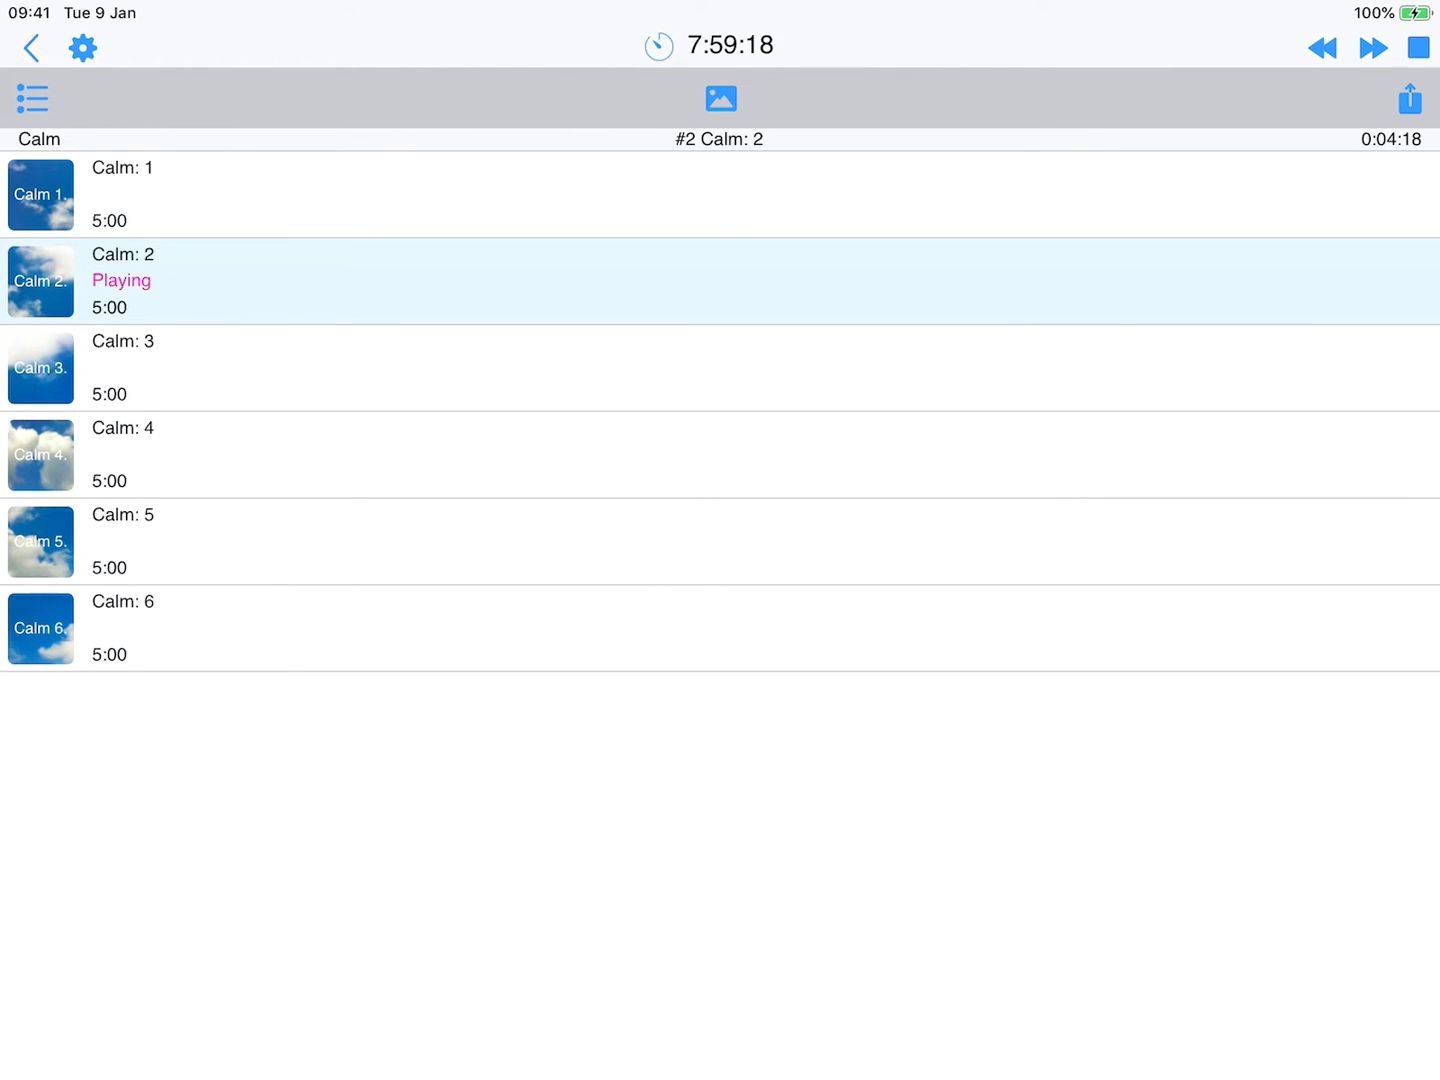
{"action": "left_click", "coordinate": [33, 100]}
{"action": "left_click", "coordinate": [33, 99]}
Step: Stop album playback and return to the Built-In albums screen
{"action": "left_click", "coordinate": [1418, 47]}
{"action": "left_click", "coordinate": [1418, 47]}
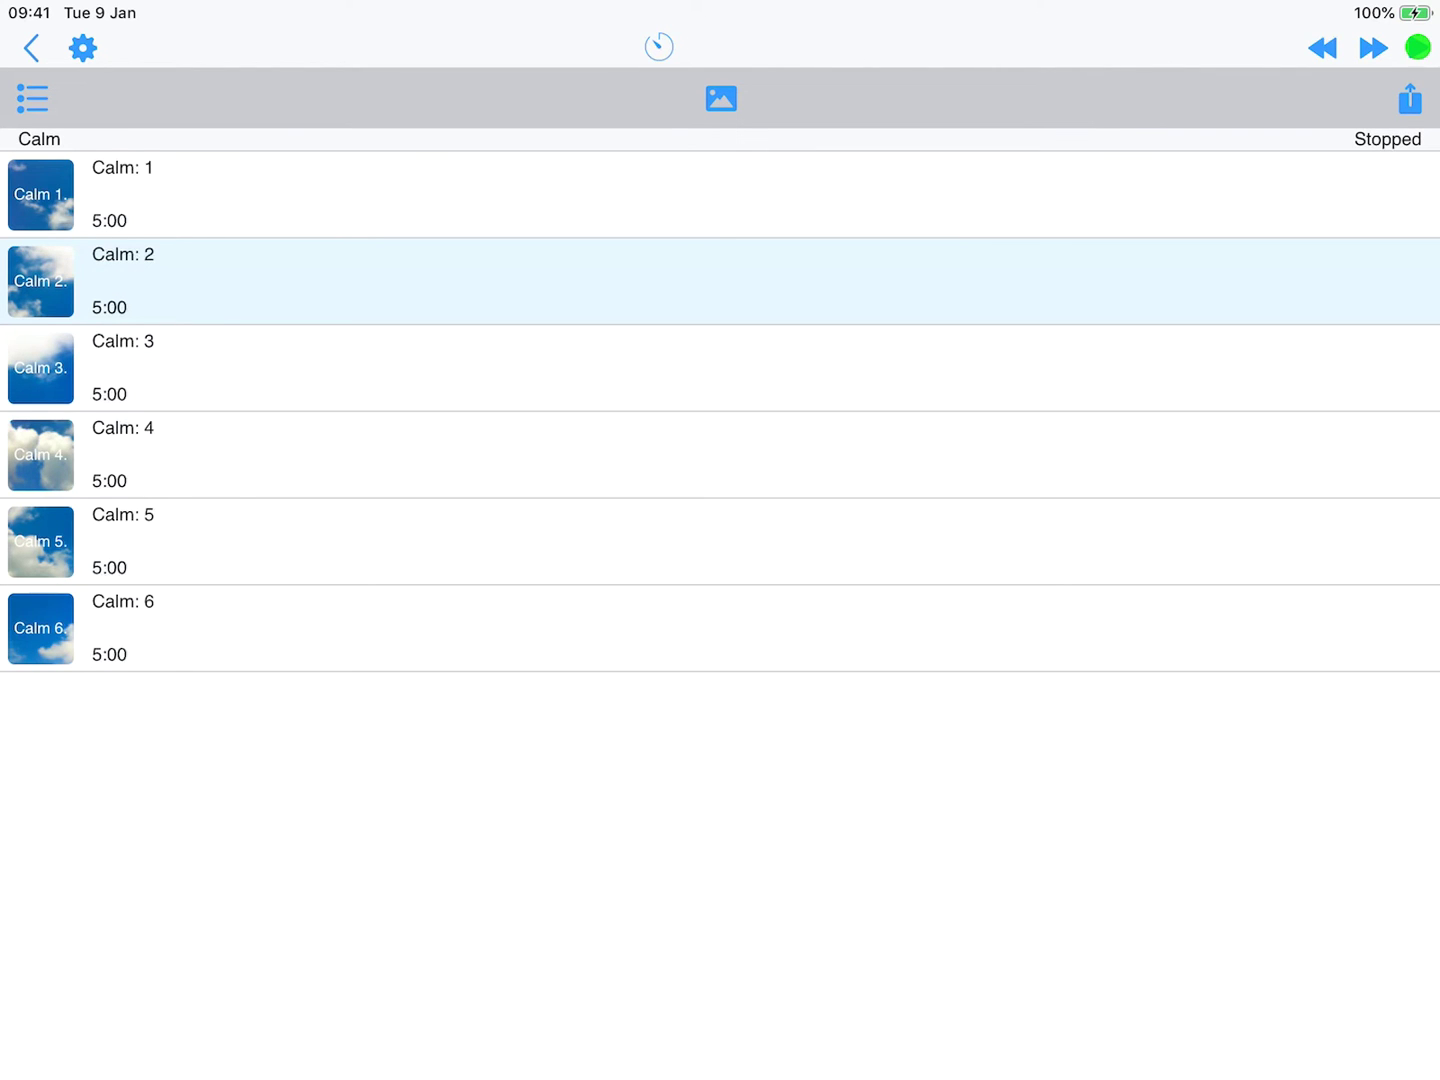
{"action": "left_click", "coordinate": [29, 47]}
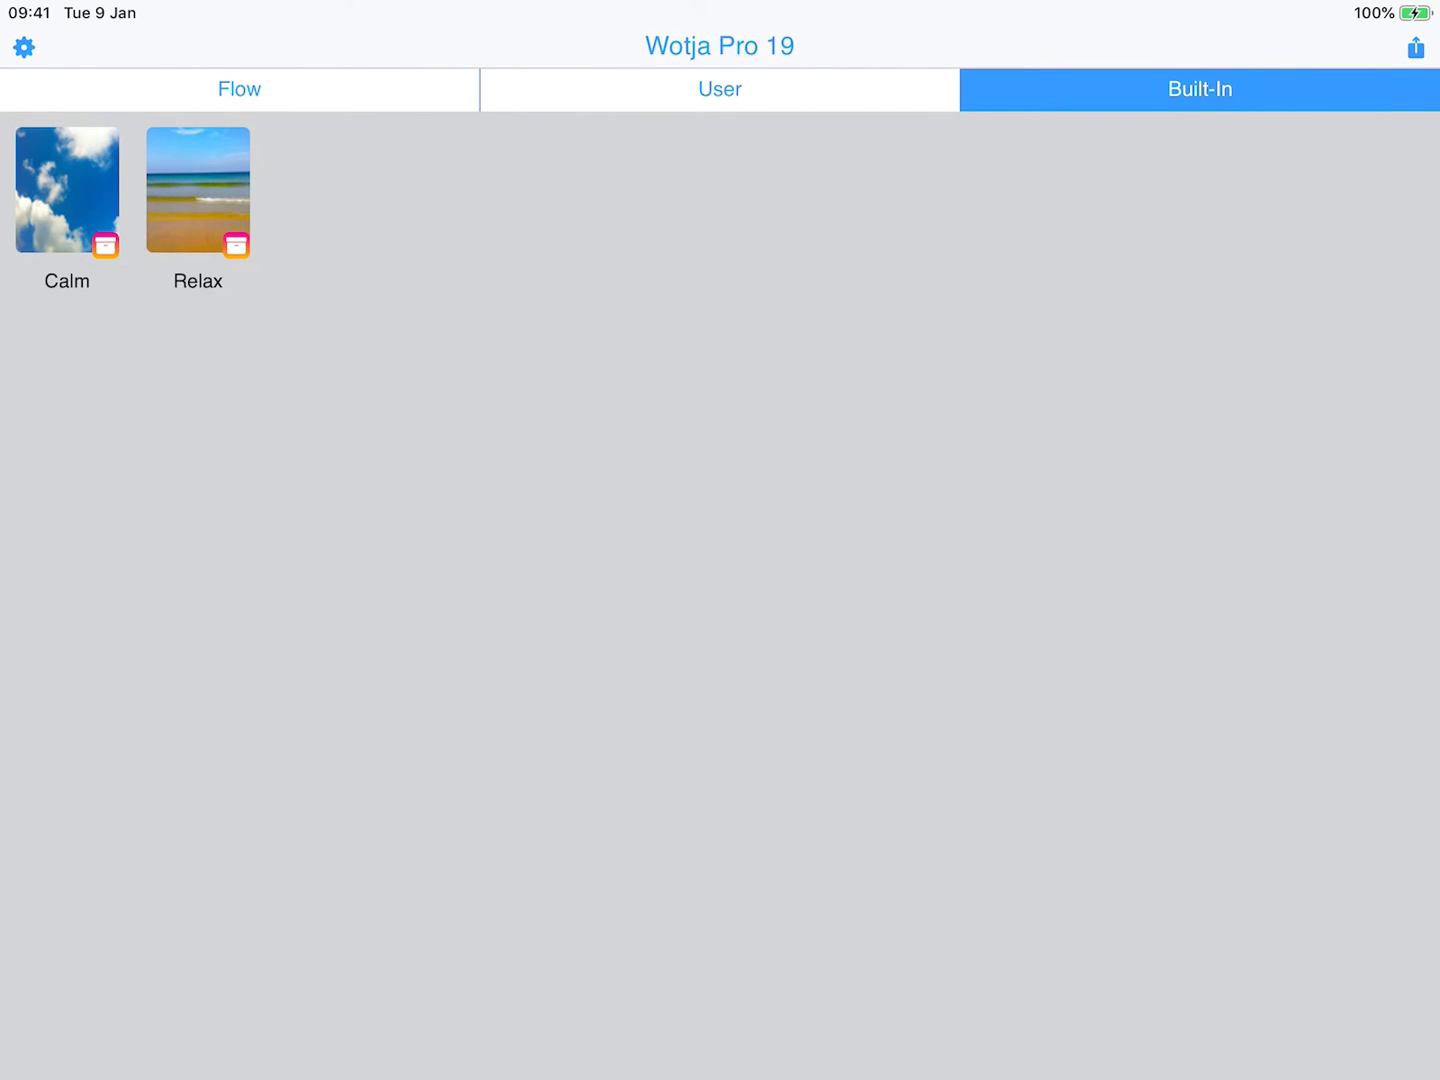
Step: Show the Flow presets and start playing the Default flow
{"action": "left_click", "coordinate": [239, 88]}
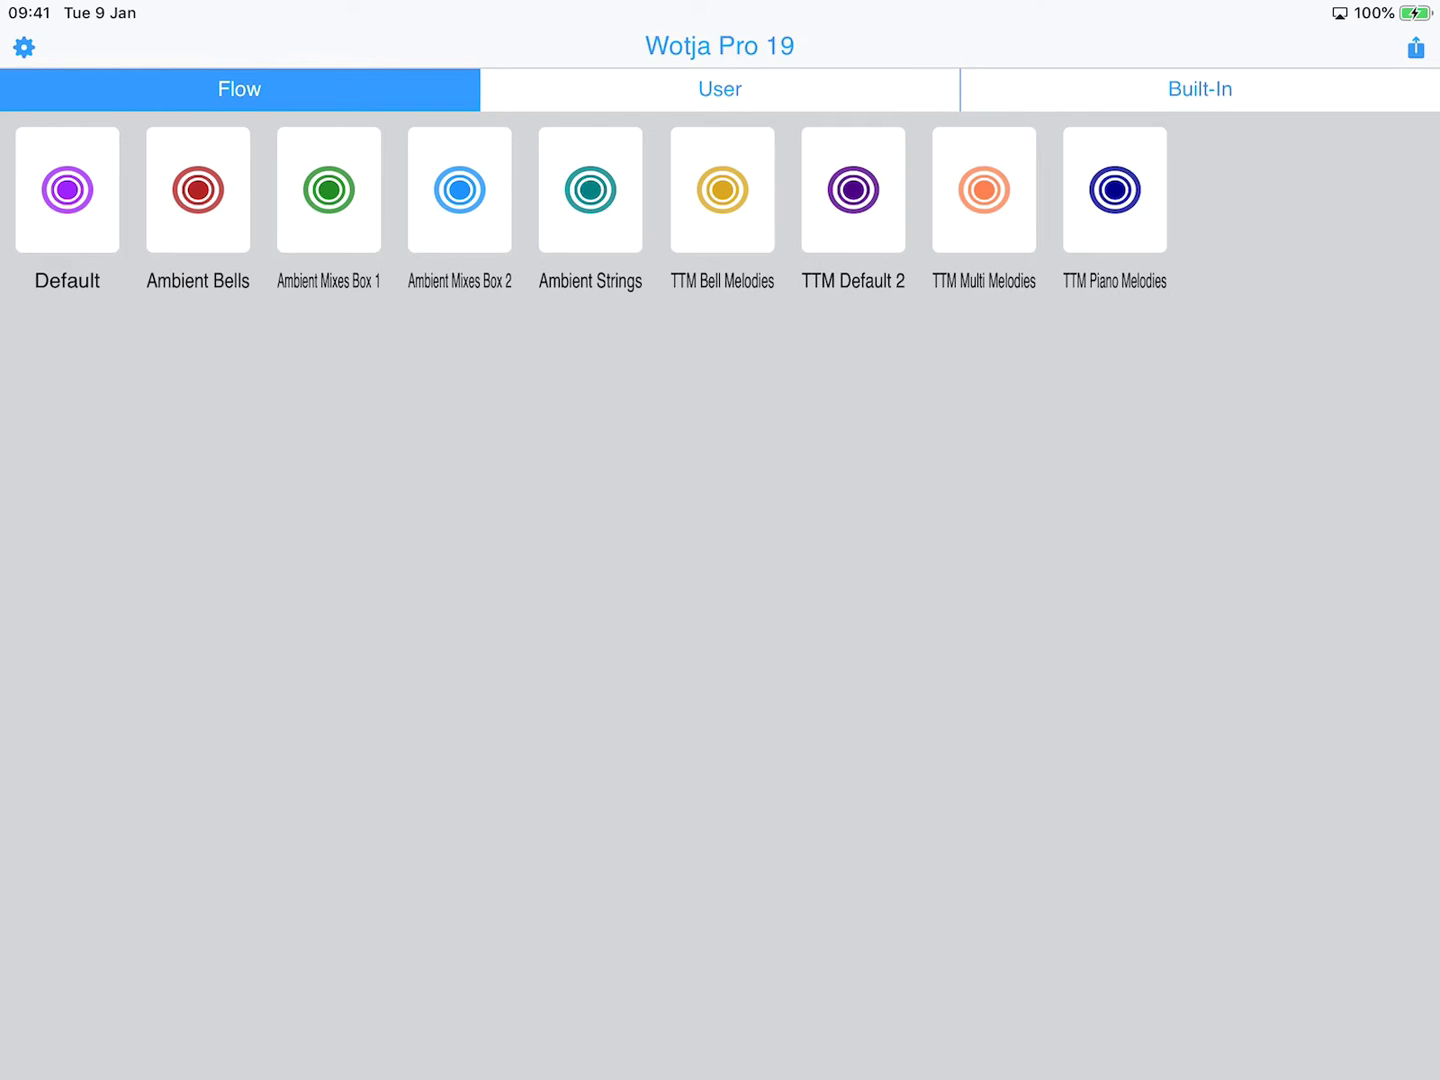
{"action": "left_click", "coordinate": [68, 189]}
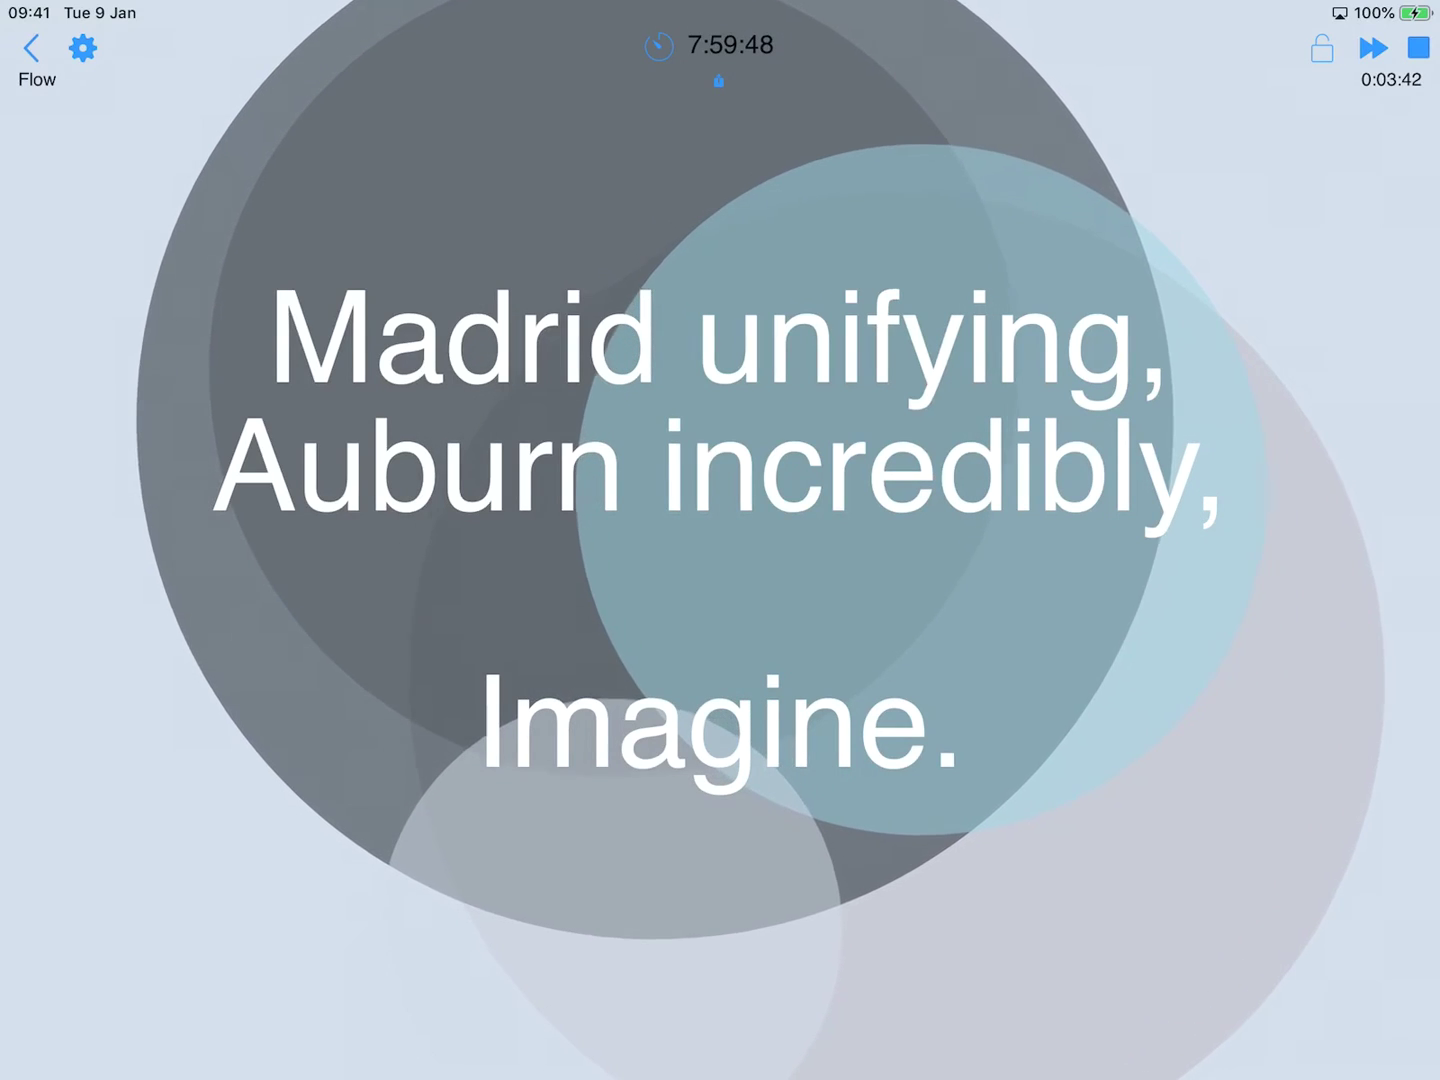
Step: Try a sleep timer and restore ∞, stop the flow, then reopen settings from the flow display
{"action": "left_click", "coordinate": [658, 45]}
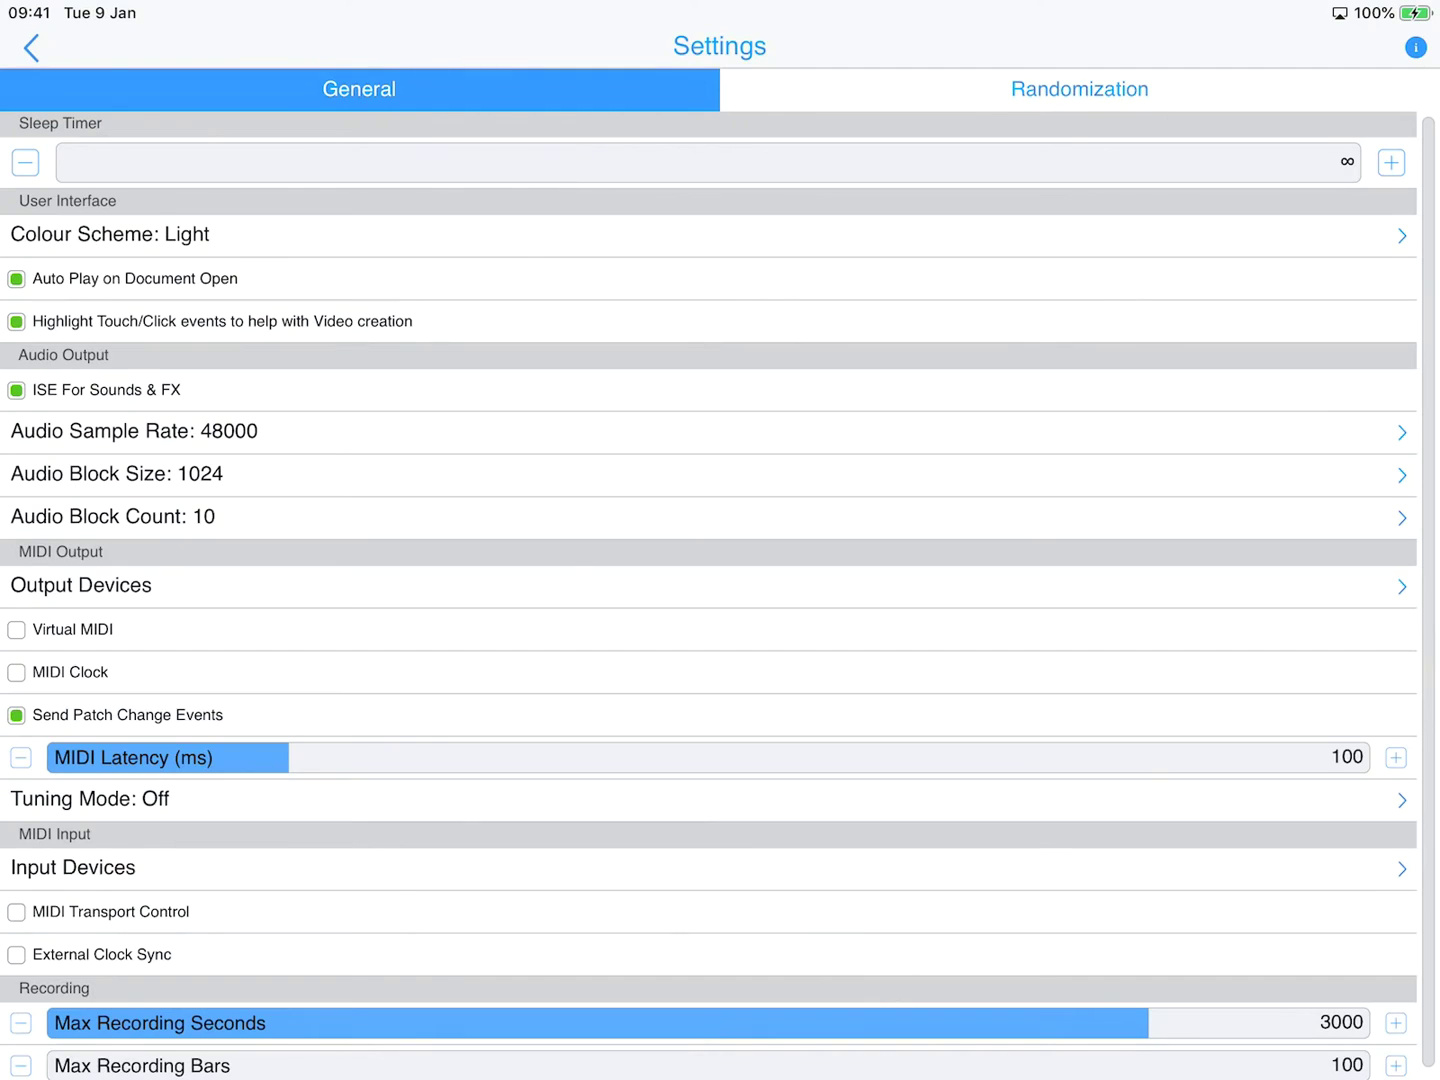
{"action": "left_click_drag", "start_coordinate": [274, 162], "coordinate": [172, 162]}
{"action": "left_click", "coordinate": [31, 48]}
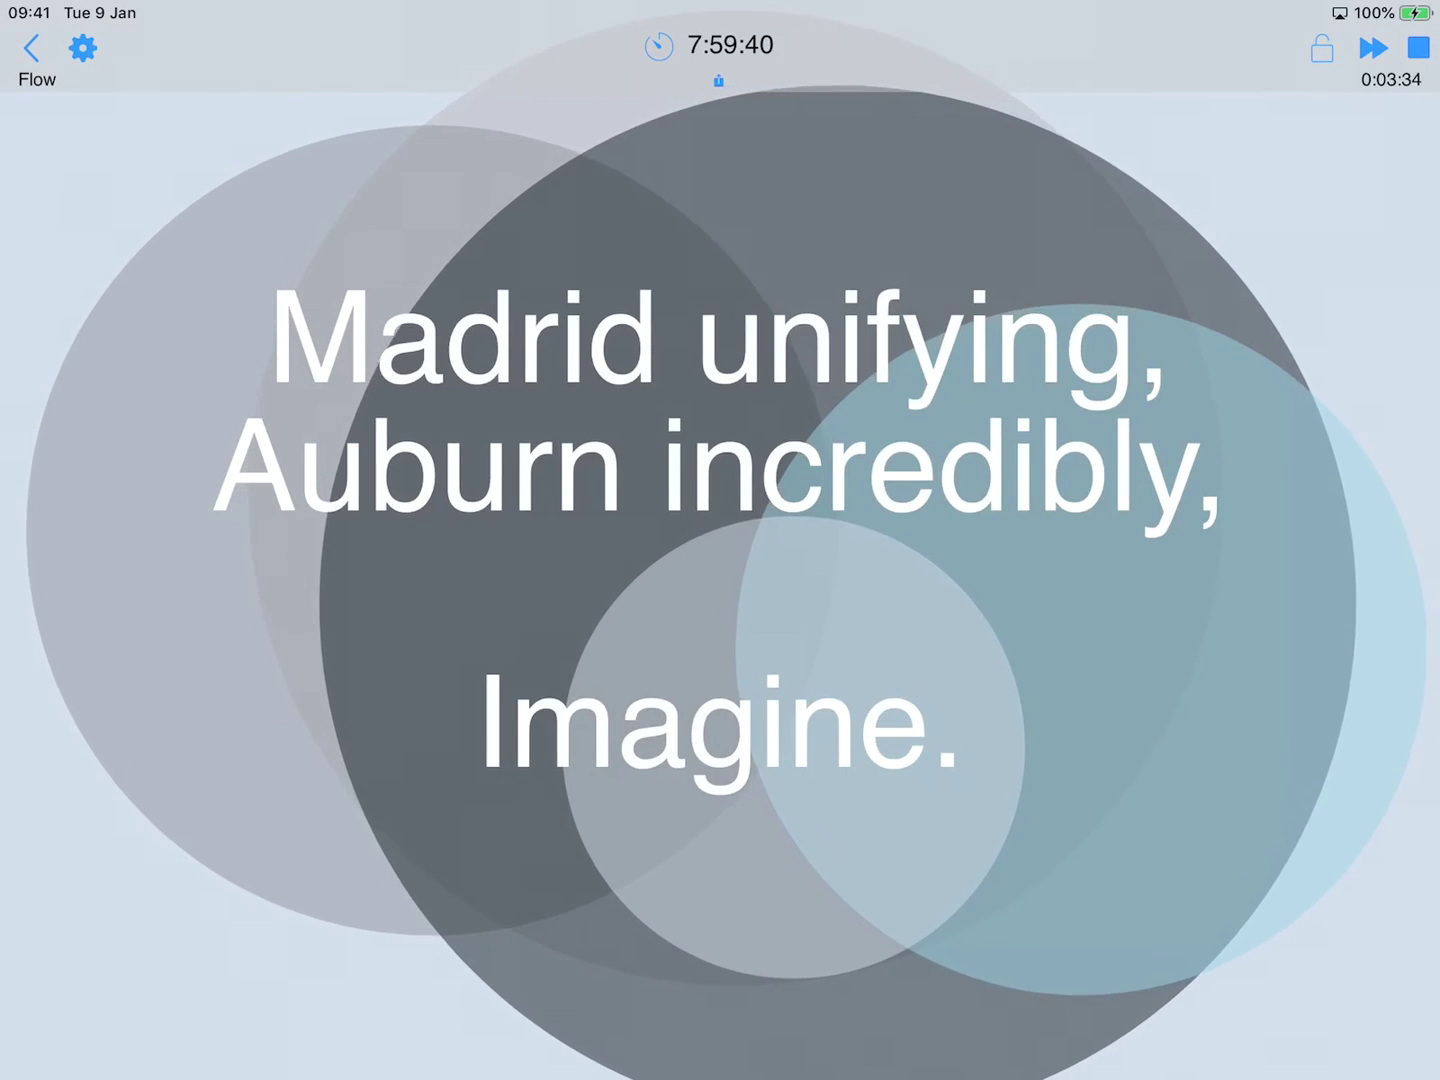
{"action": "left_click", "coordinate": [30, 48]}
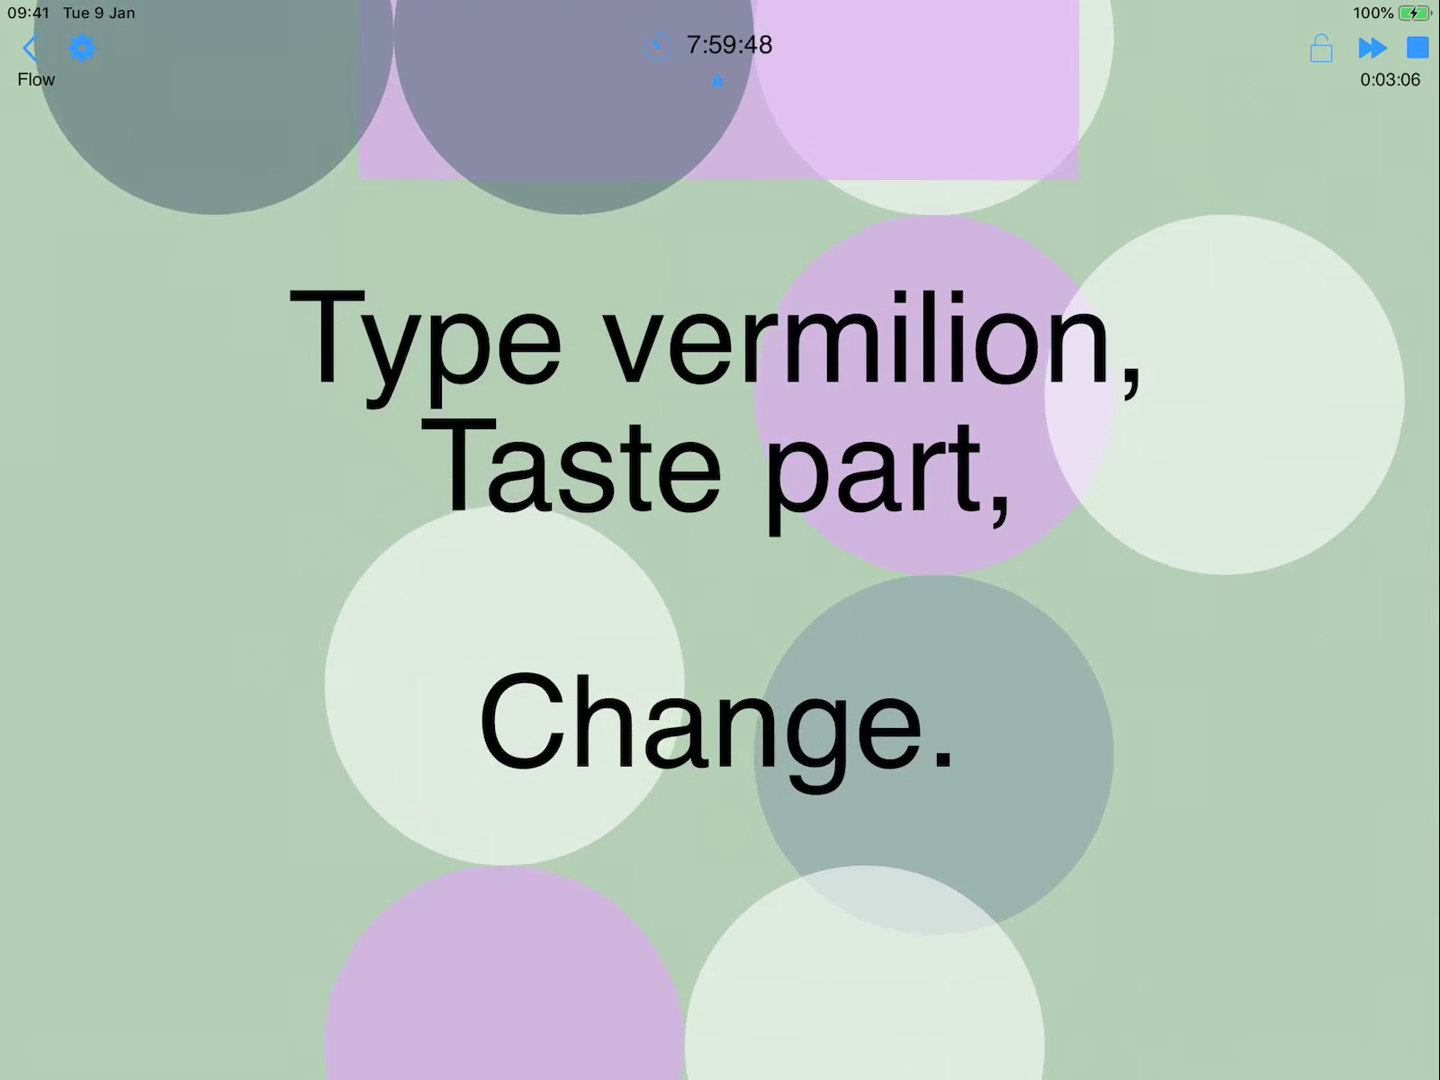
{"action": "left_click", "coordinate": [82, 48]}
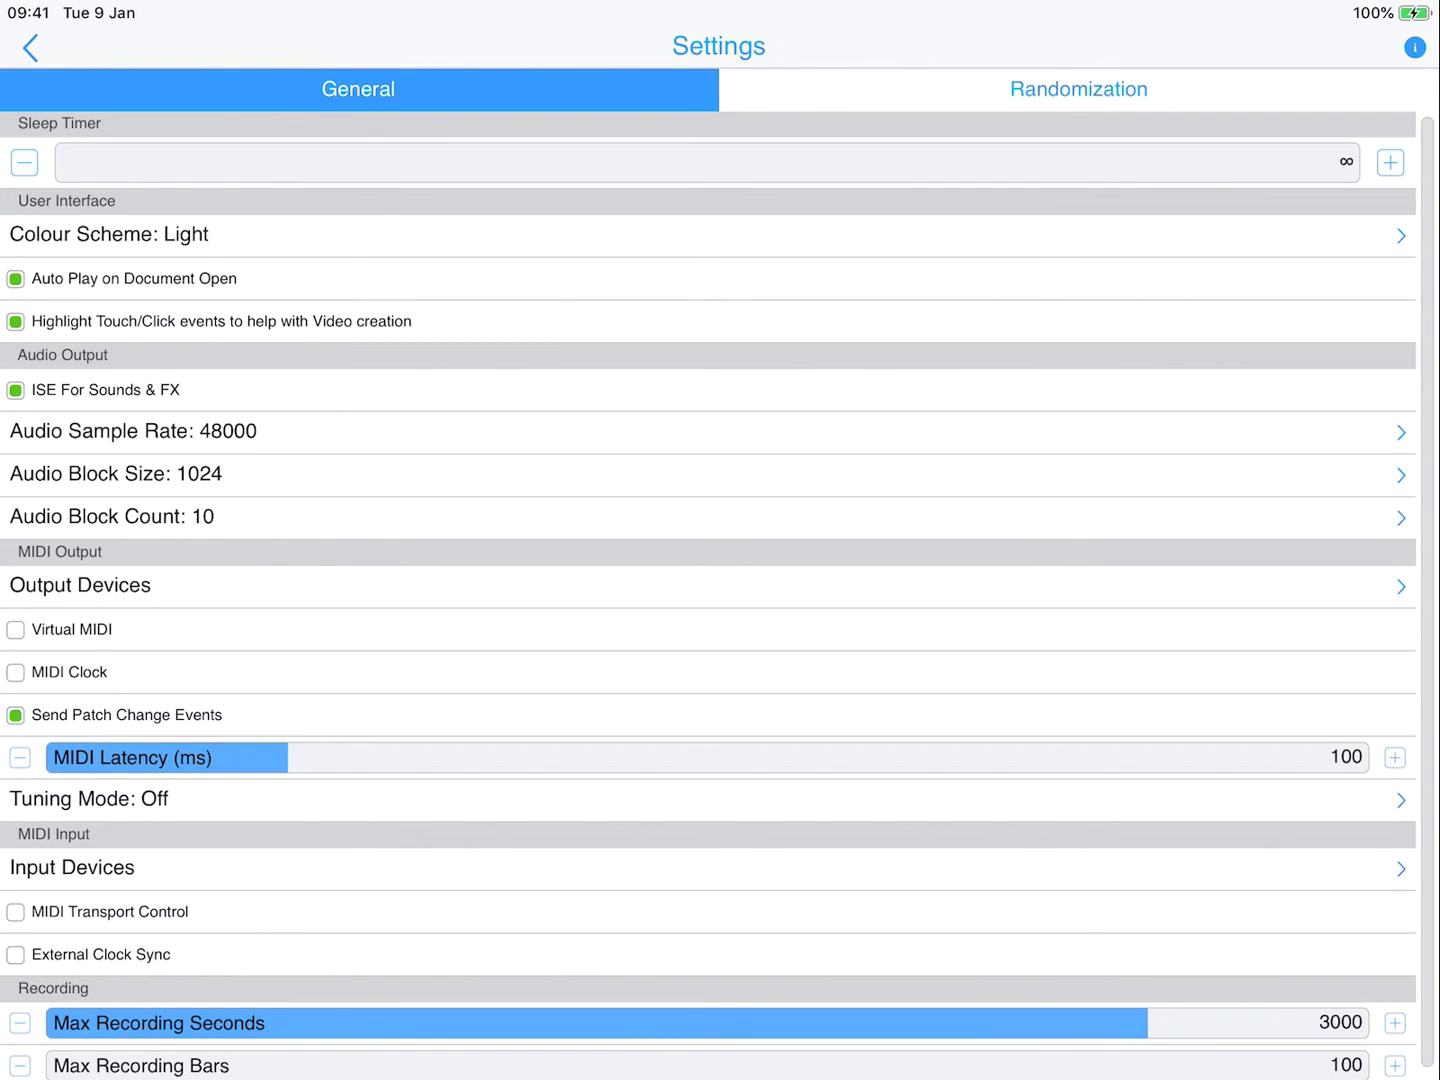
Step: In Randomization settings, review the selected Templates and FX Presets lists
{"action": "left_click", "coordinate": [1079, 89]}
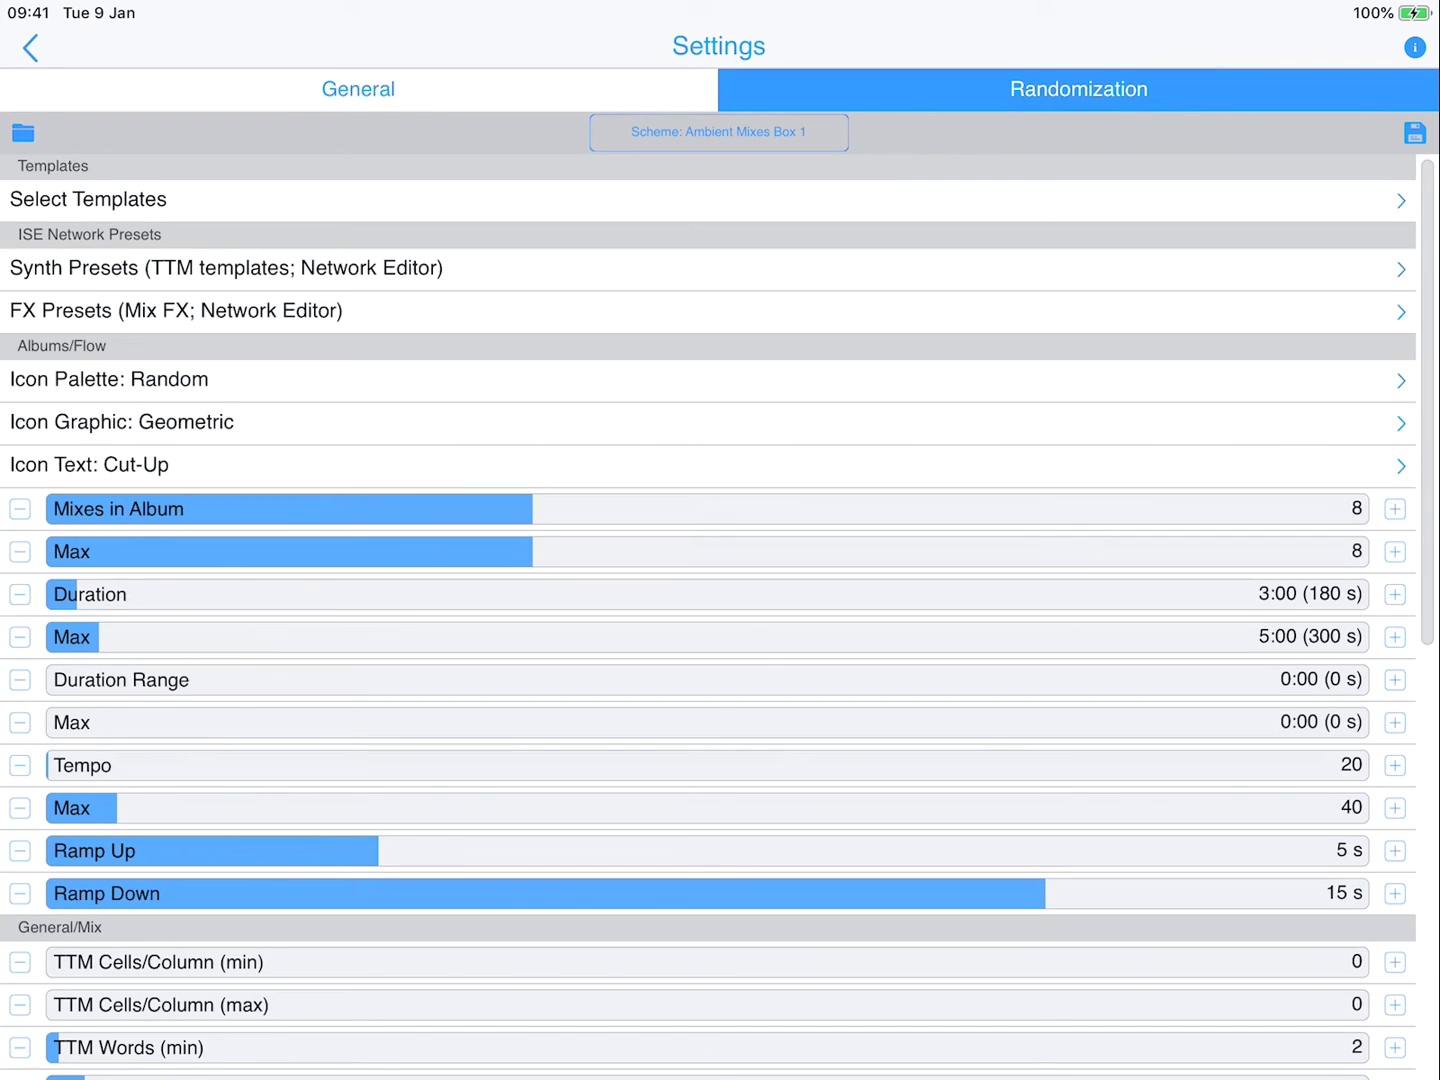
{"action": "left_click", "coordinate": [707, 200]}
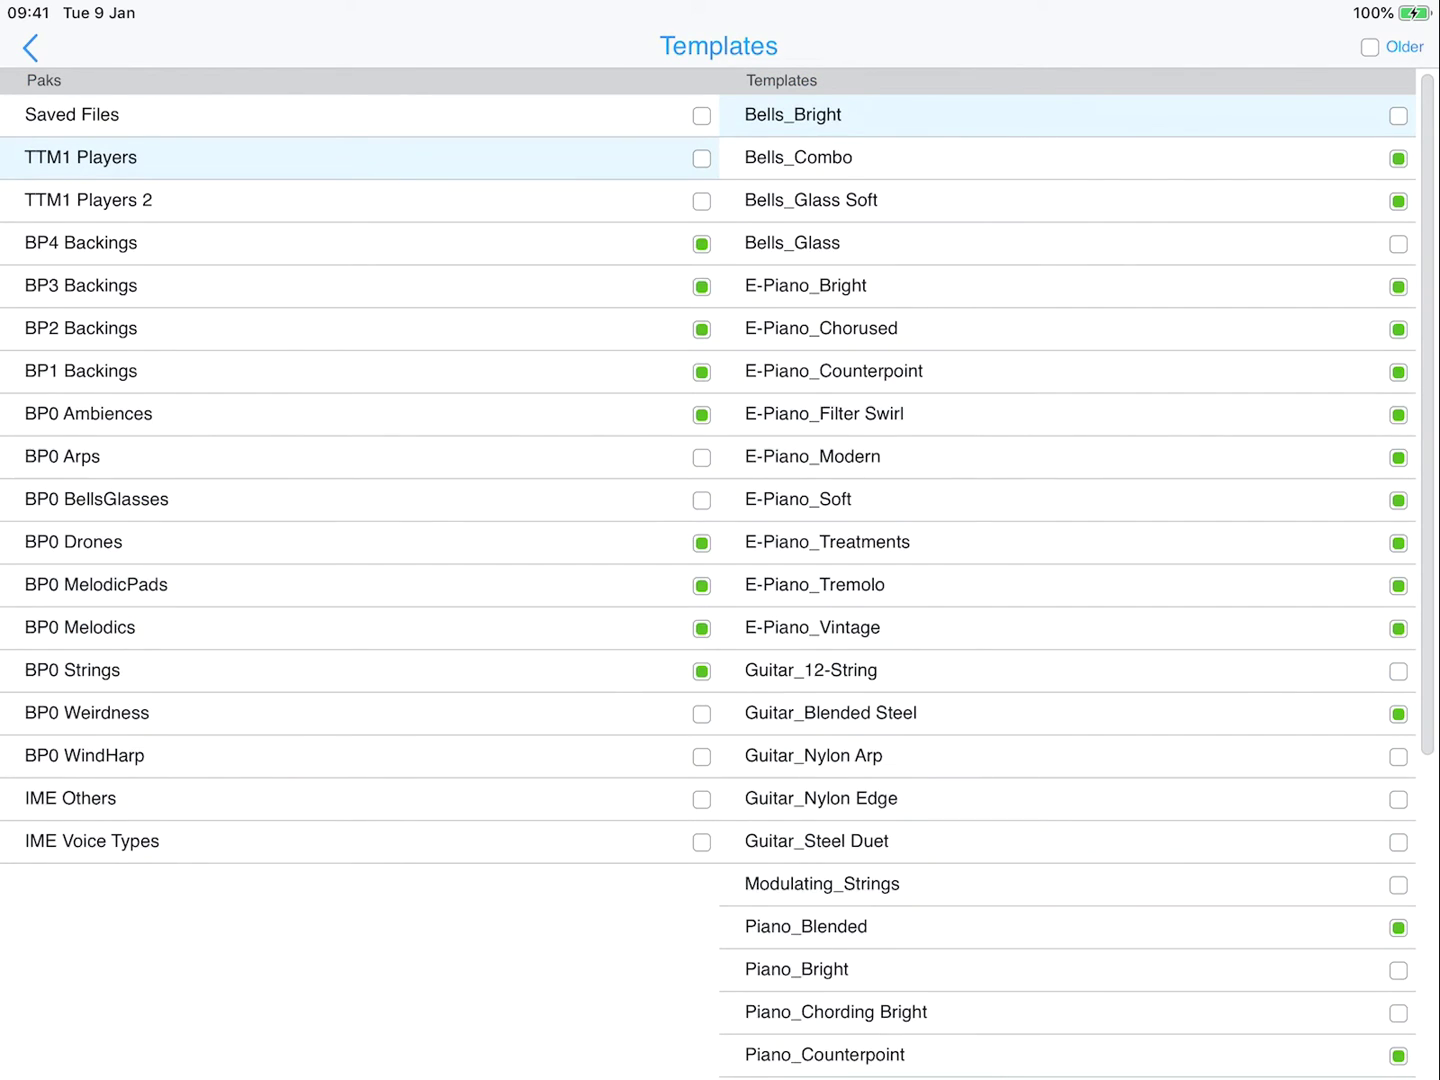
{"action": "left_click", "coordinate": [30, 47]}
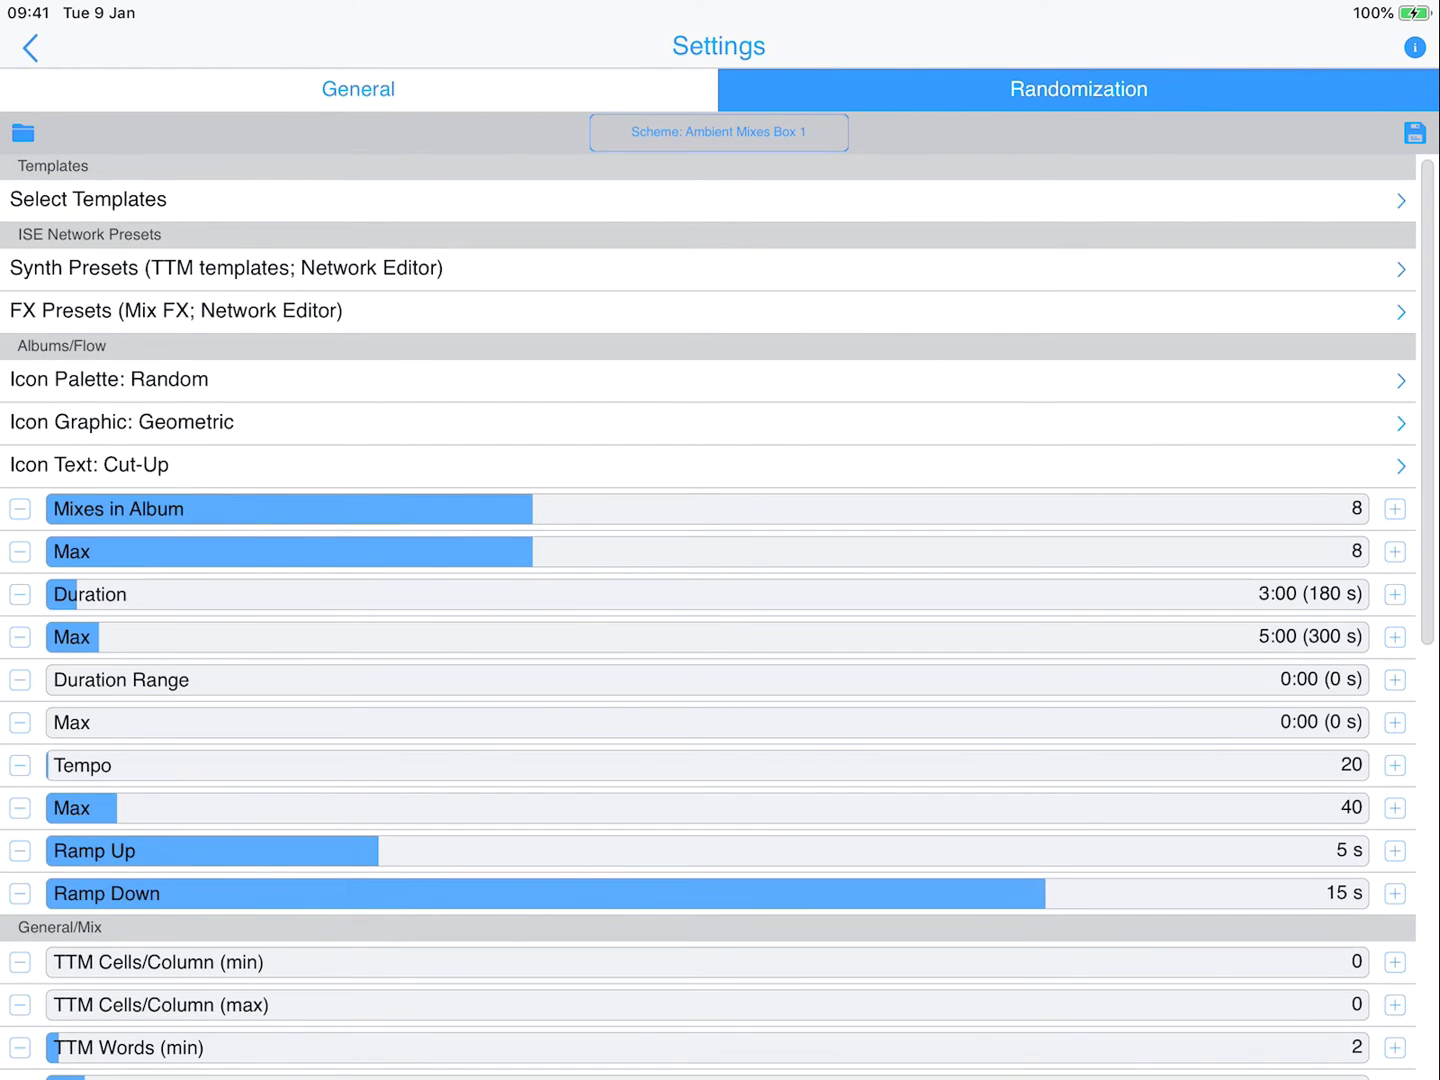
{"action": "left_click", "coordinate": [708, 312]}
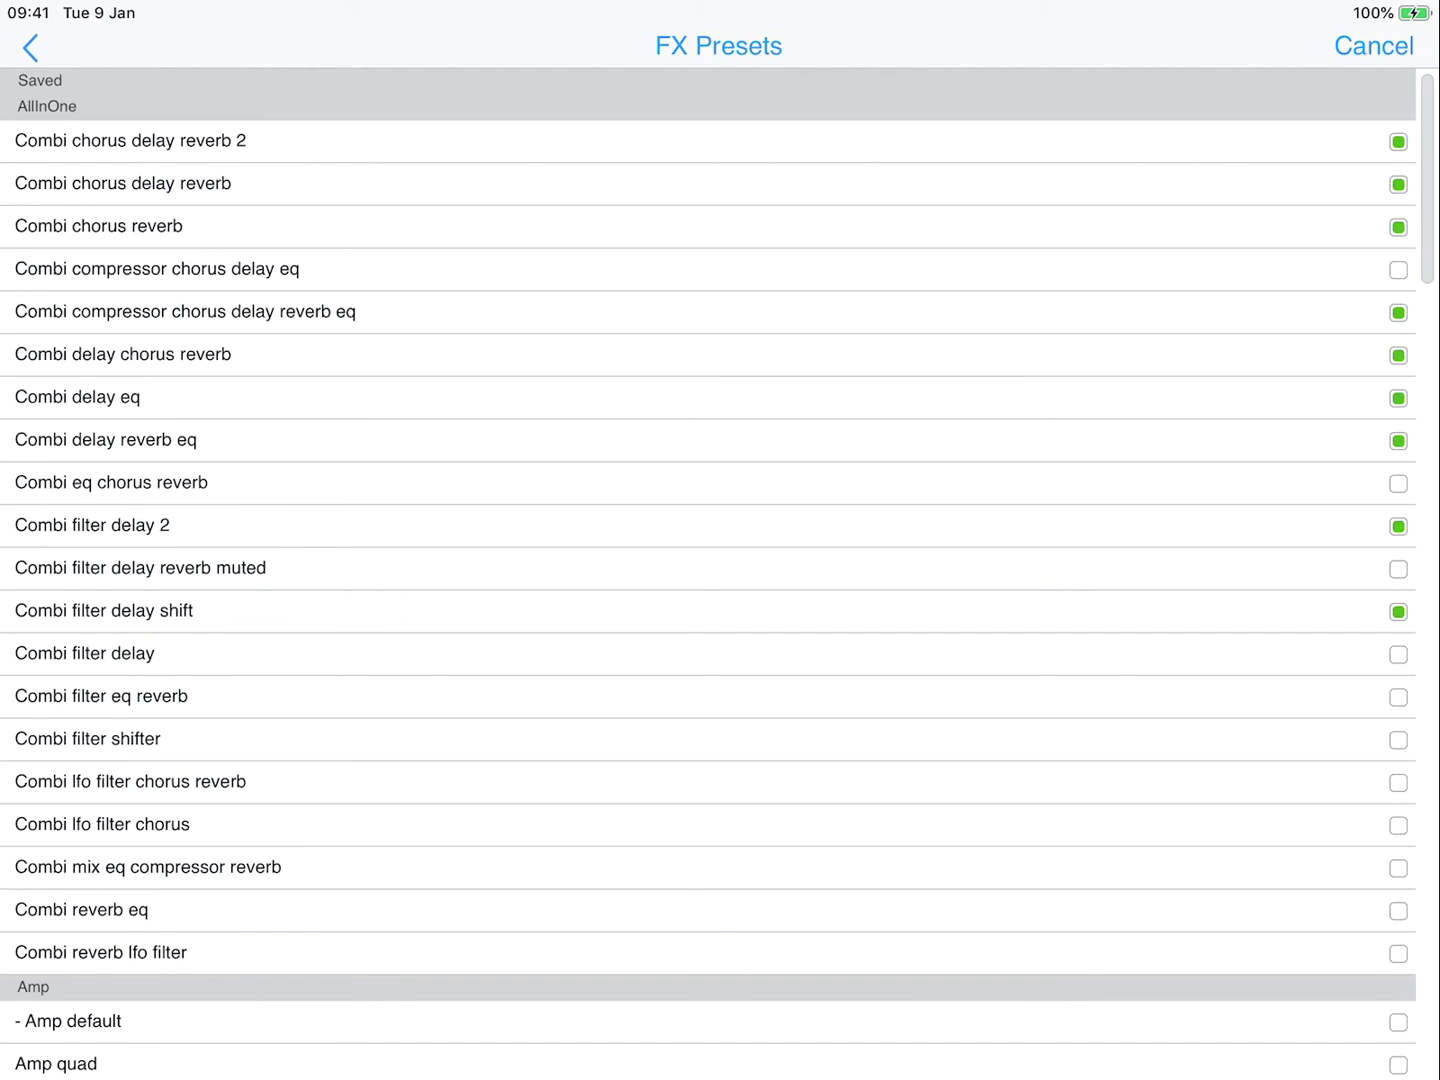
{"action": "left_click", "coordinate": [29, 47]}
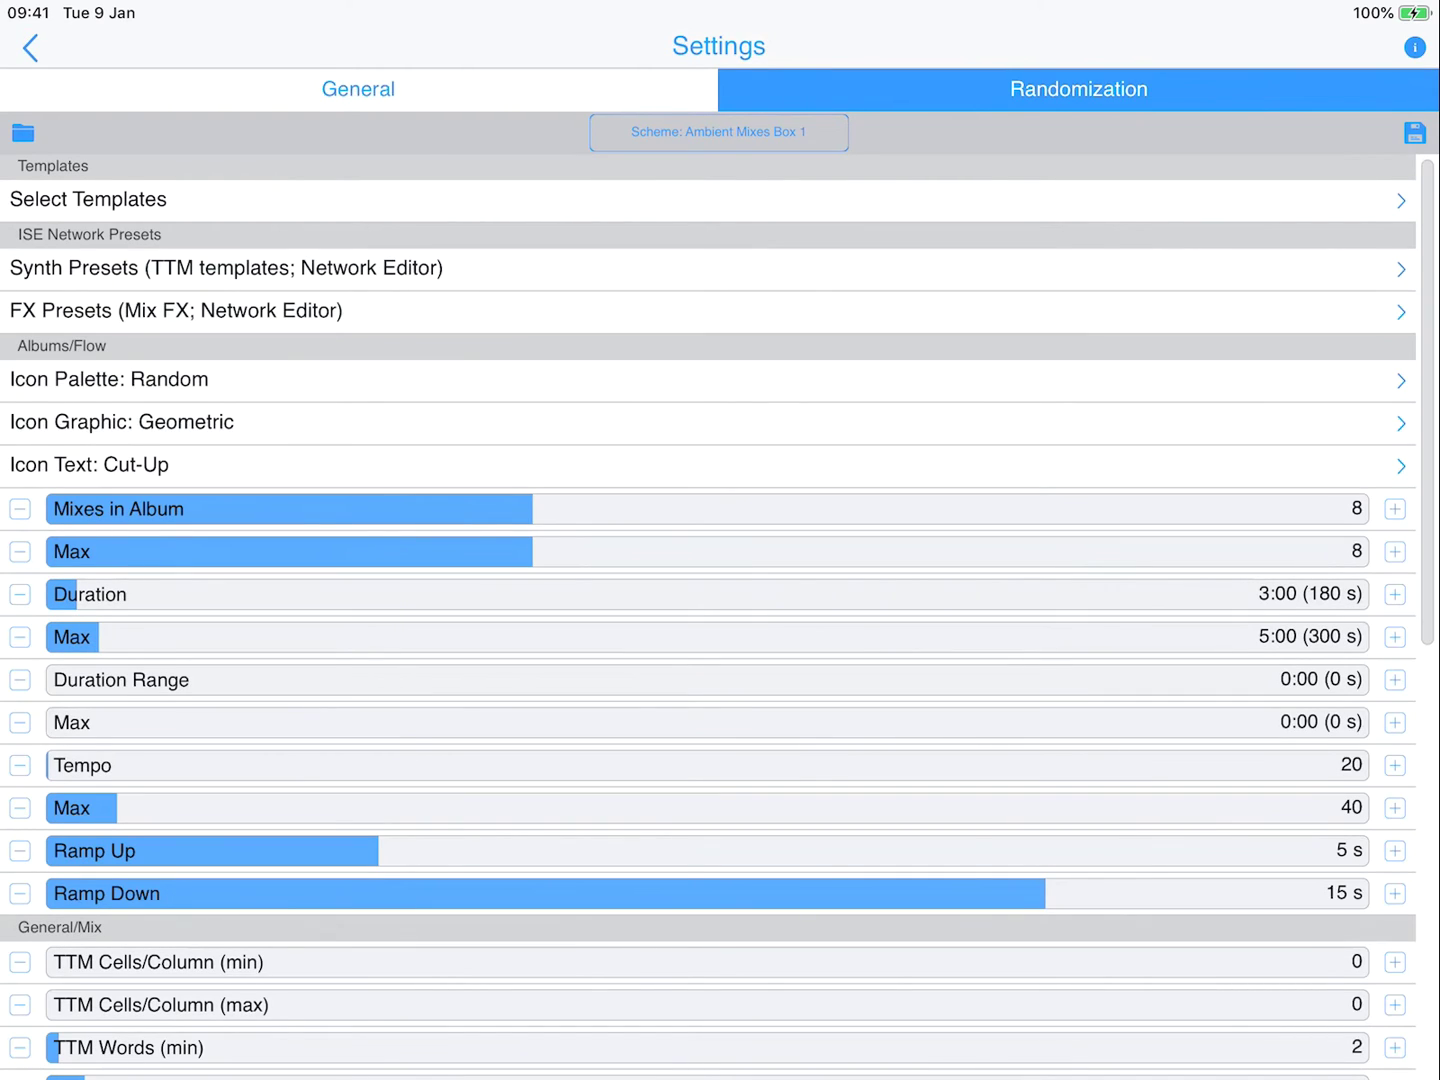
{"action": "left_click", "coordinate": [704, 379]}
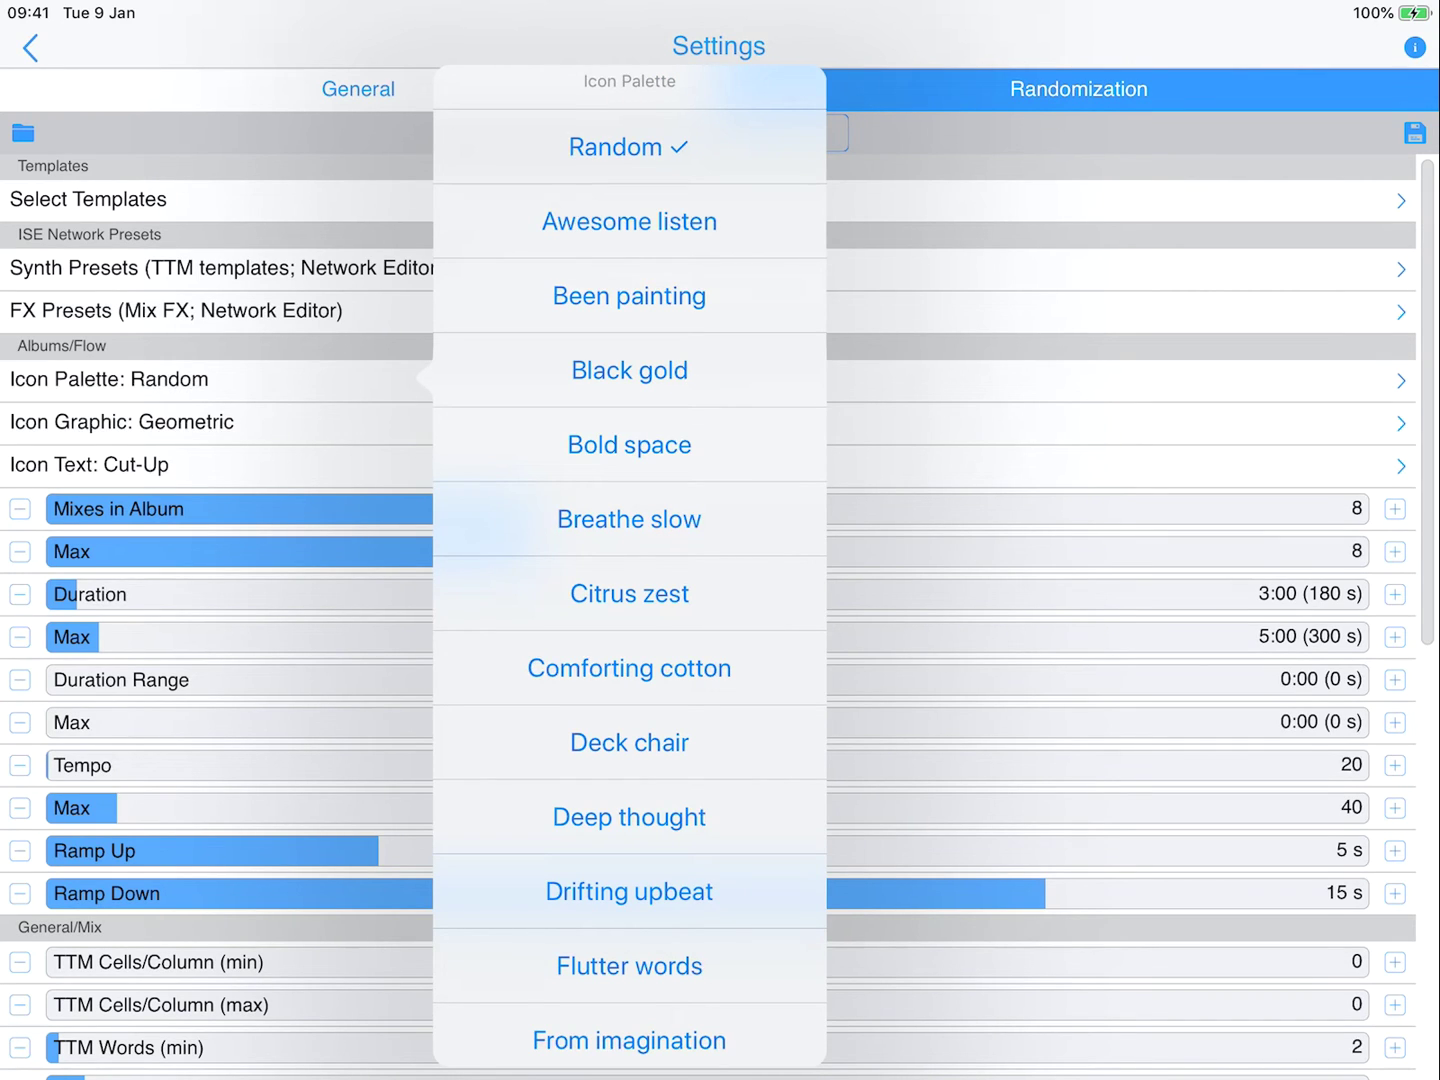
{"action": "left_click", "coordinate": [629, 891]}
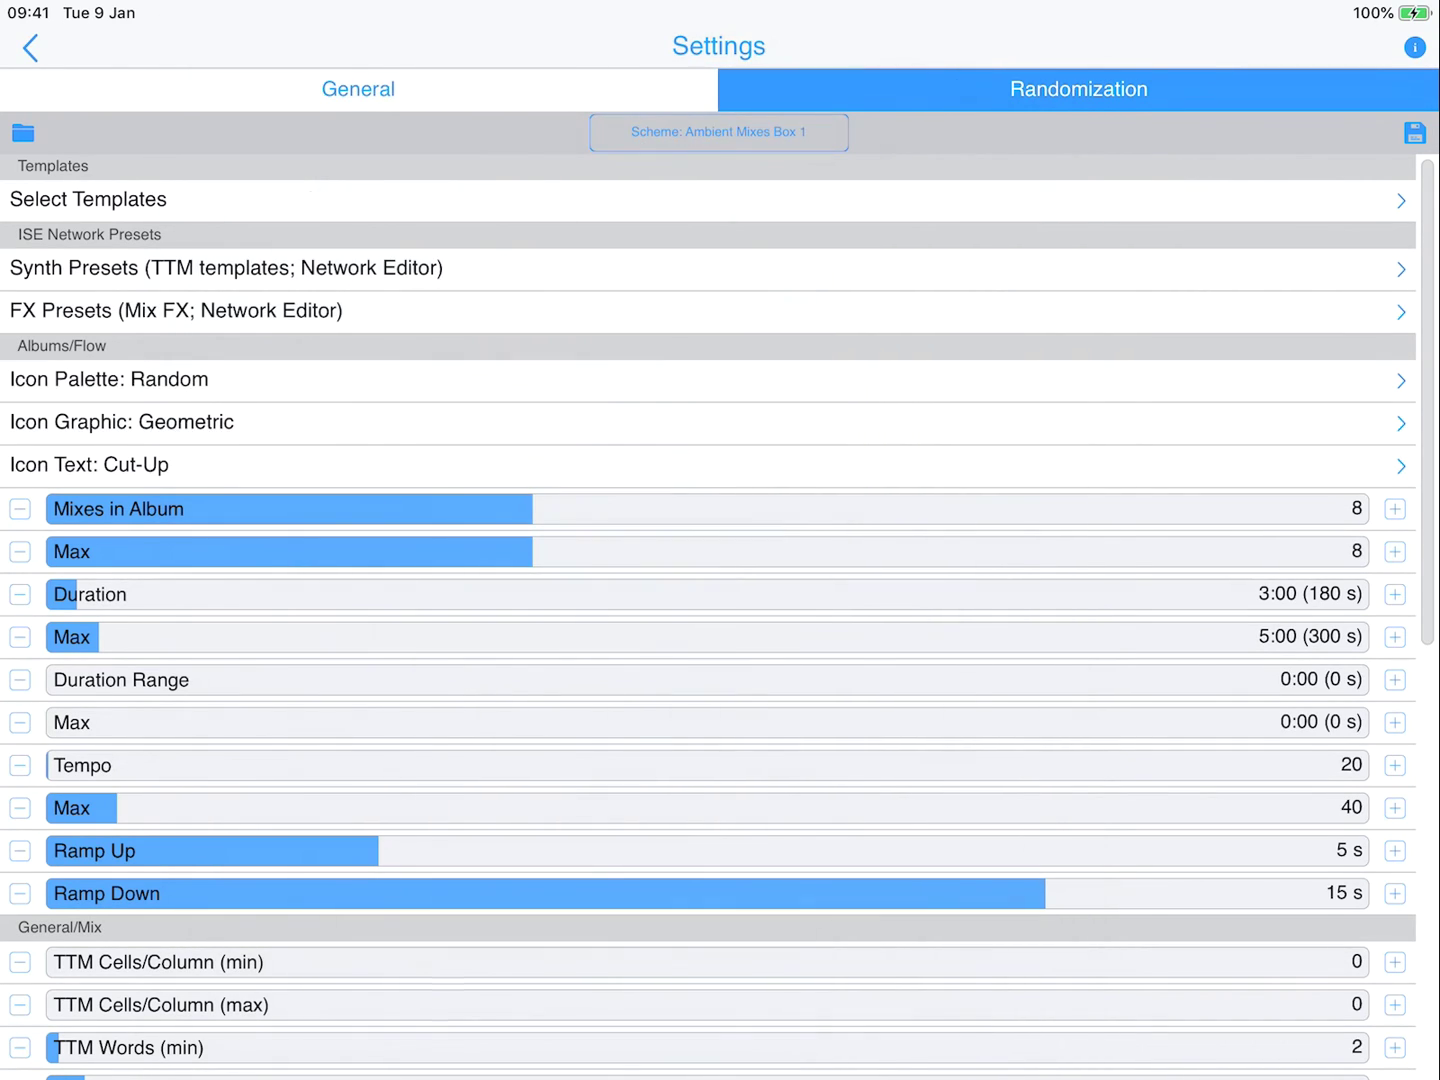
{"action": "left_click", "coordinate": [707, 424]}
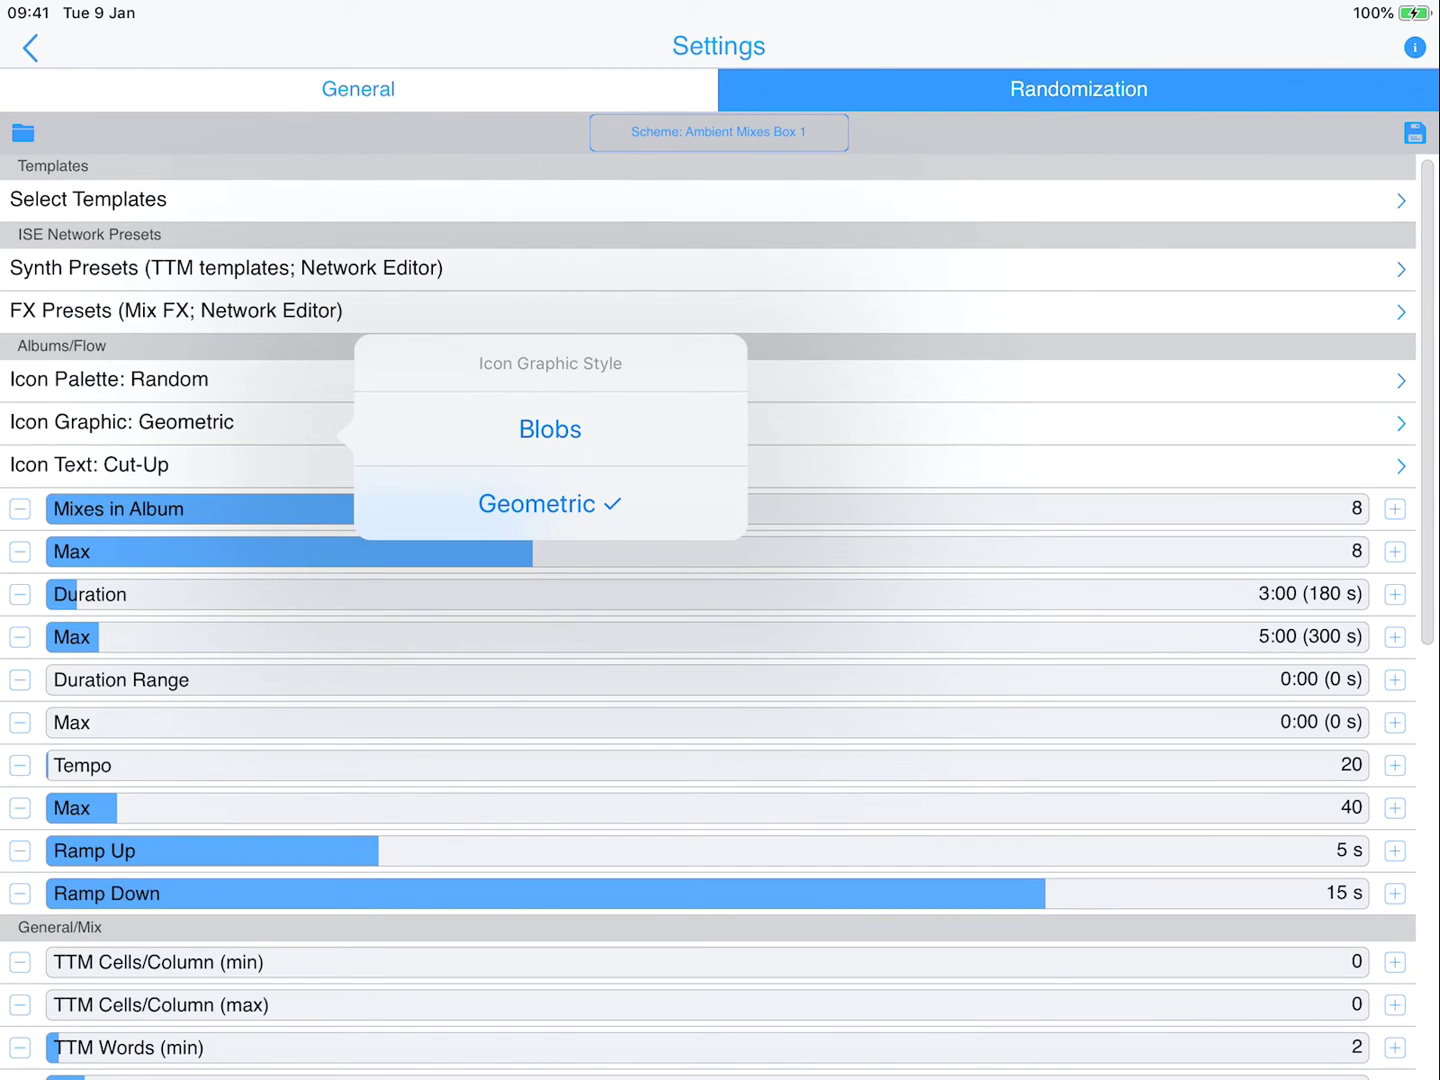
{"action": "left_click", "coordinate": [550, 503]}
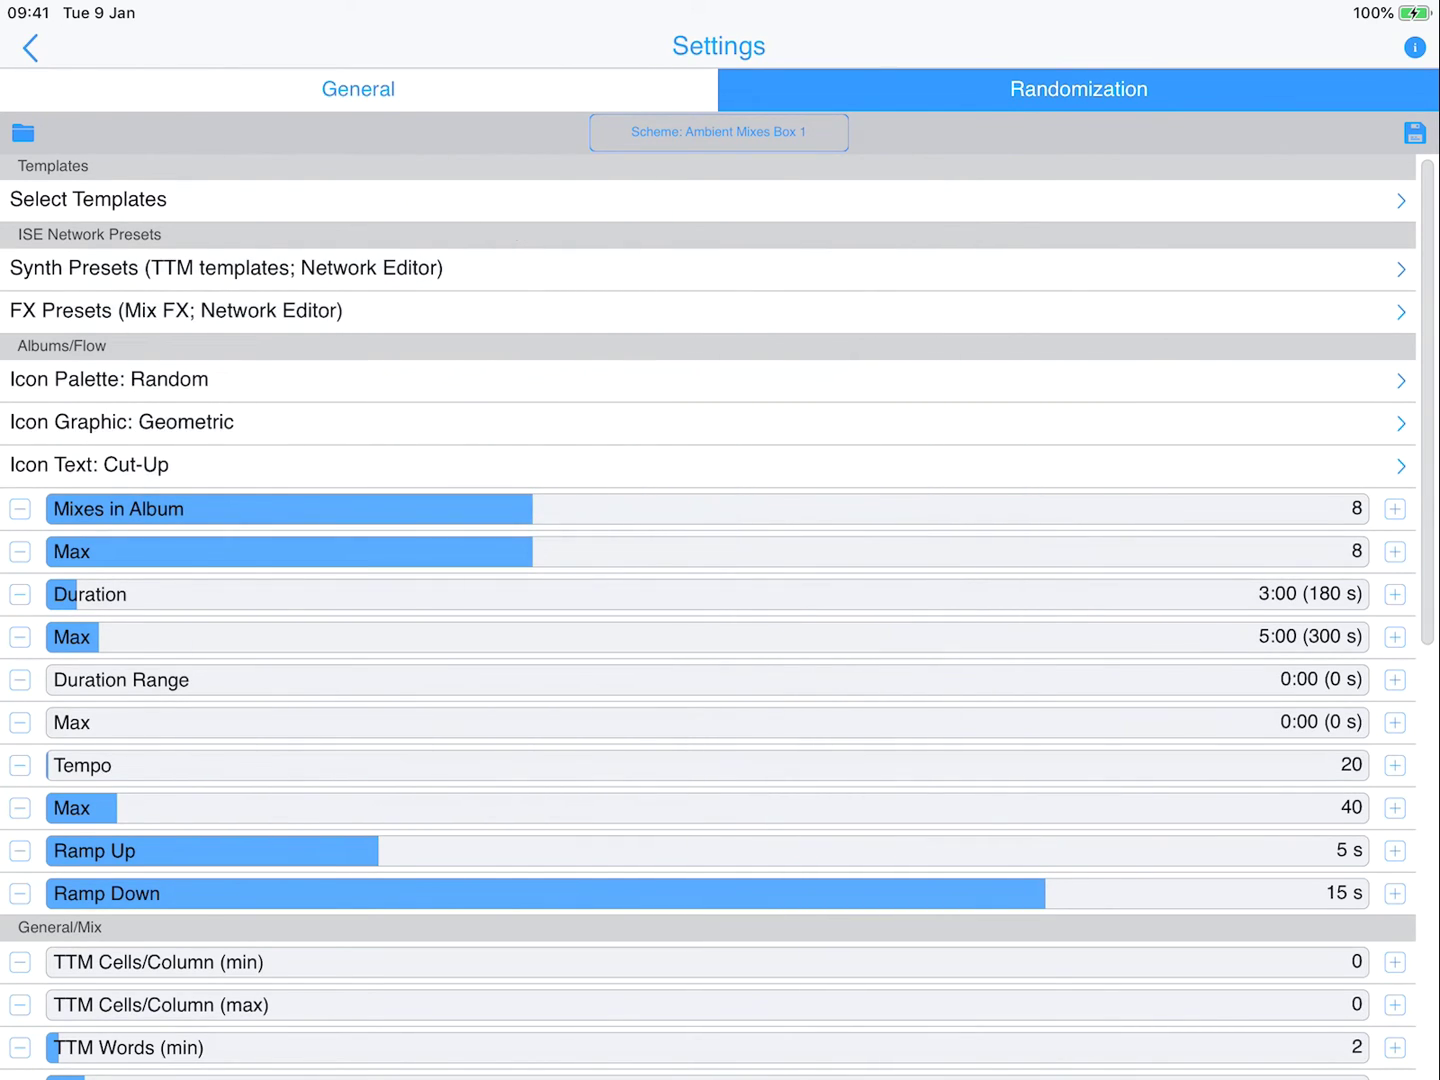
{"action": "left_click", "coordinate": [708, 466]}
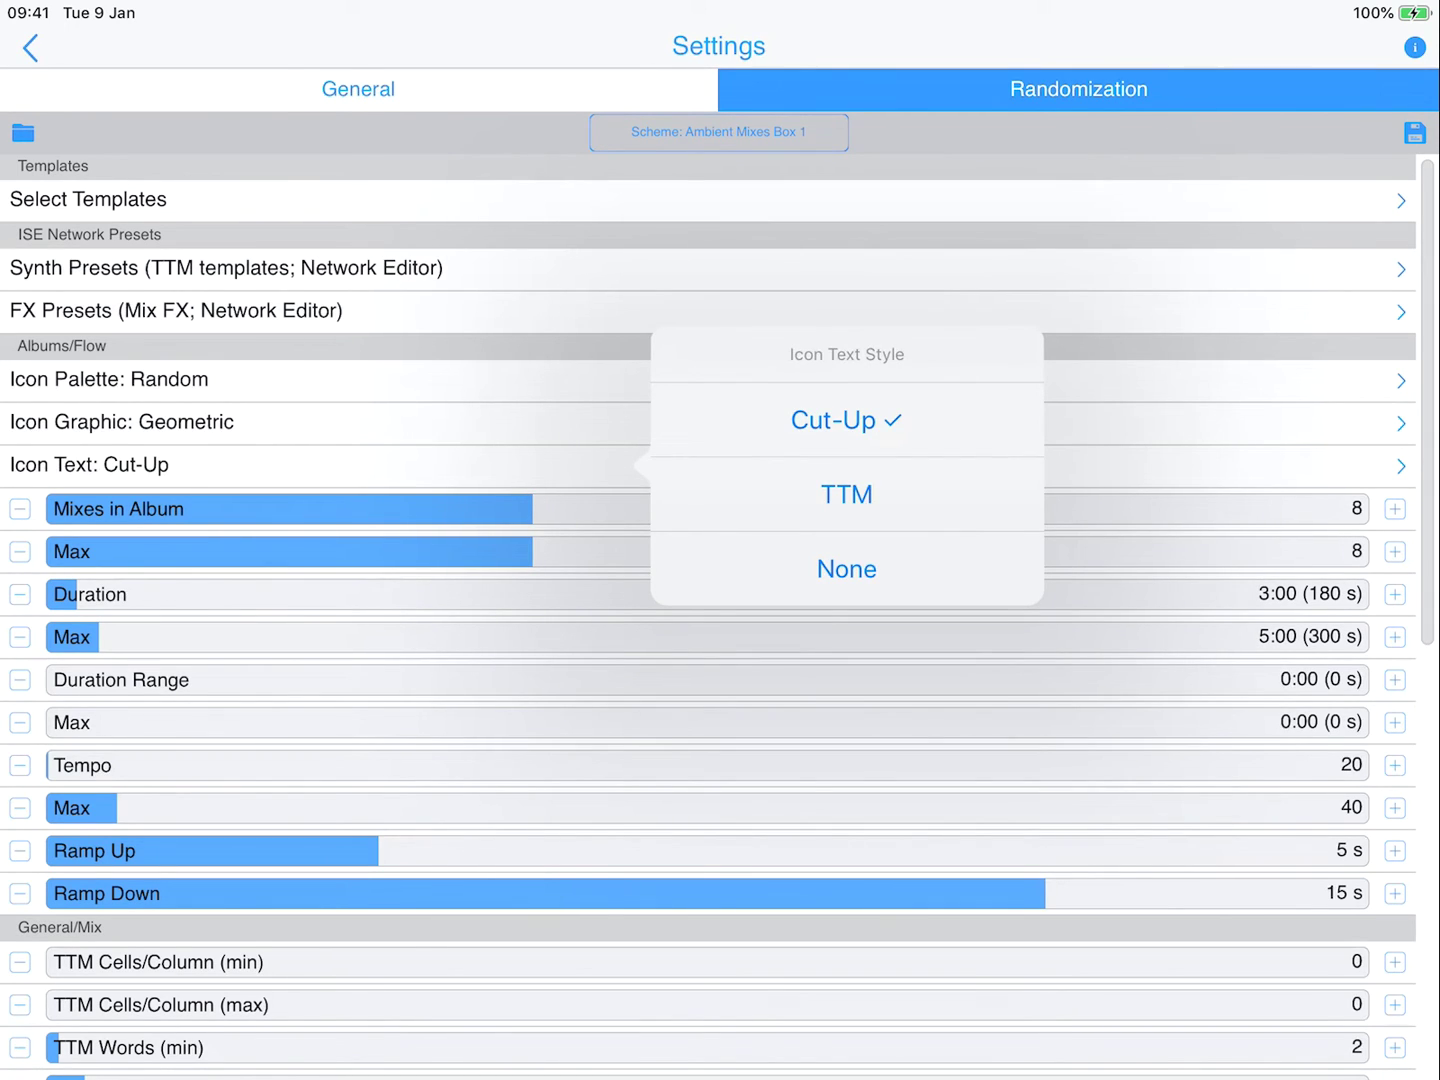
{"action": "left_click", "coordinate": [834, 419]}
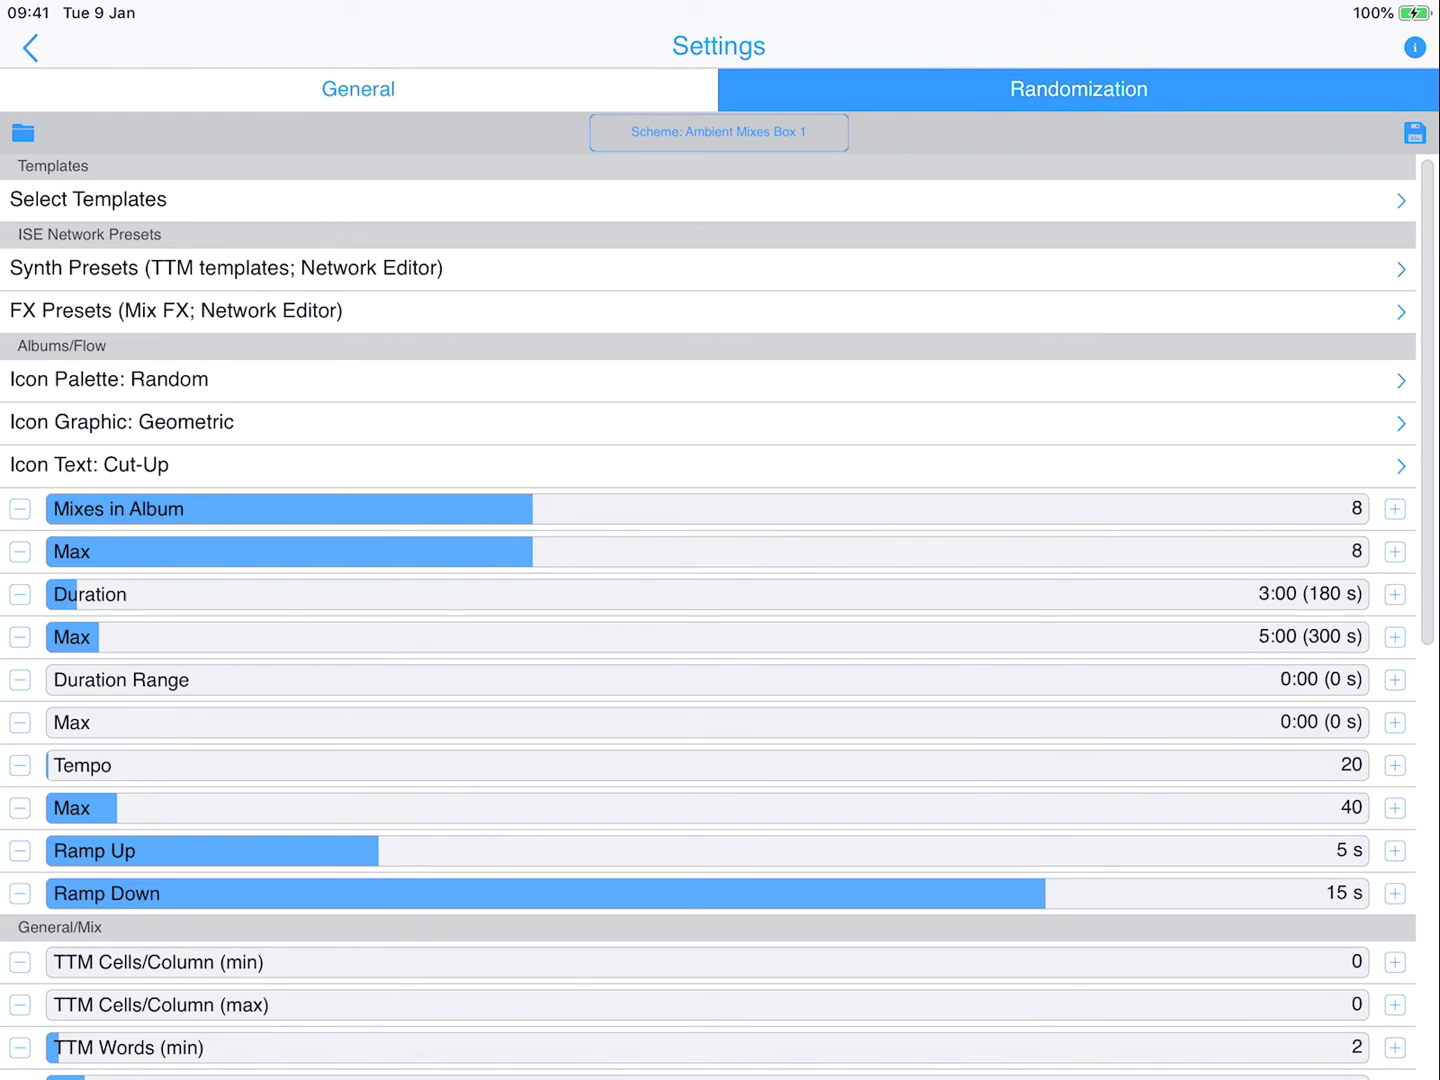
{"action": "scroll", "coordinate": [709, 619], "scroll_direction": "down", "scroll_amount": 4}
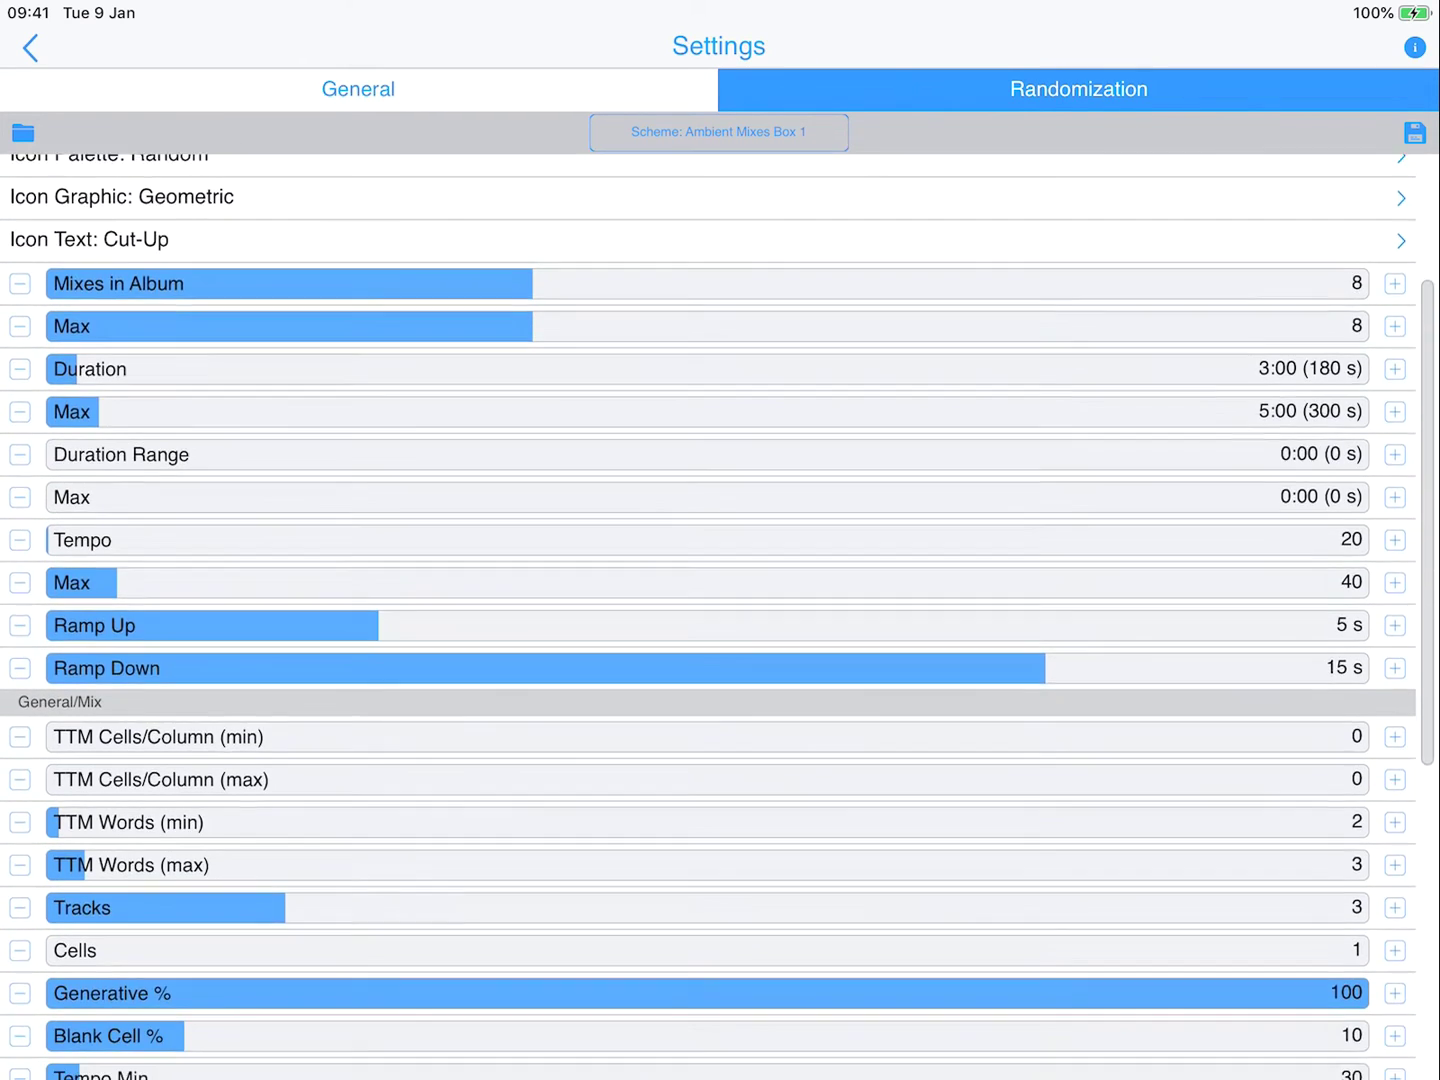
{"action": "scroll", "coordinate": [709, 619], "scroll_direction": "down", "scroll_amount": 2}
{"action": "scroll", "coordinate": [709, 619], "scroll_direction": "down", "scroll_amount": 1}
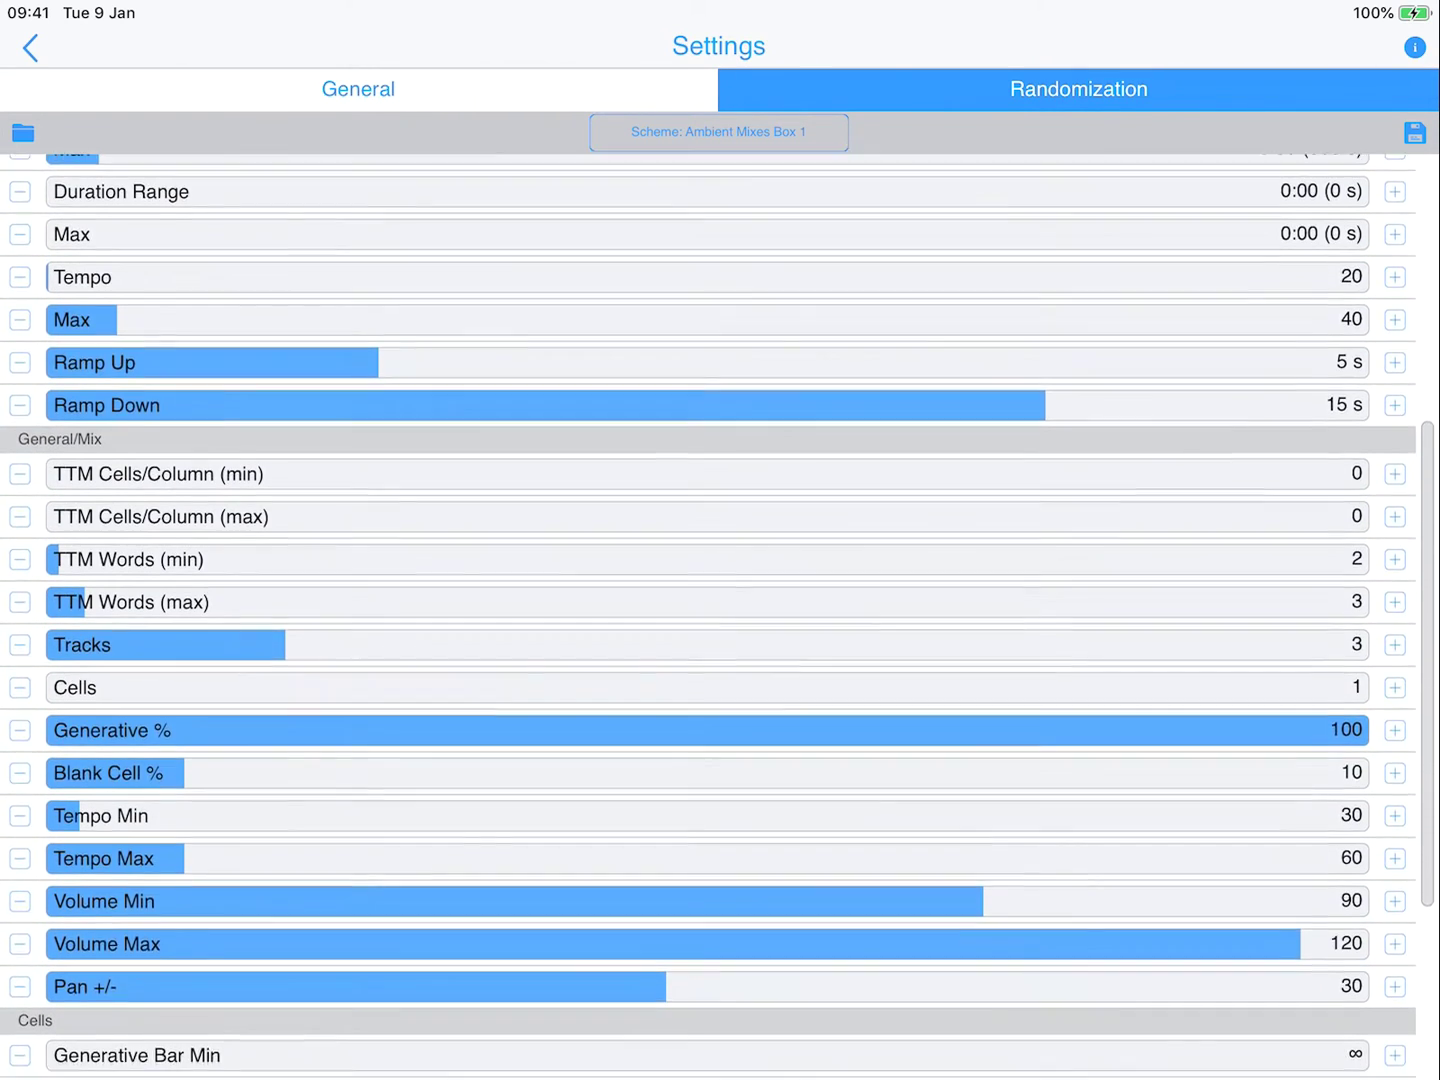
{"action": "scroll", "coordinate": [720, 617], "scroll_direction": "down", "scroll_amount": 1}
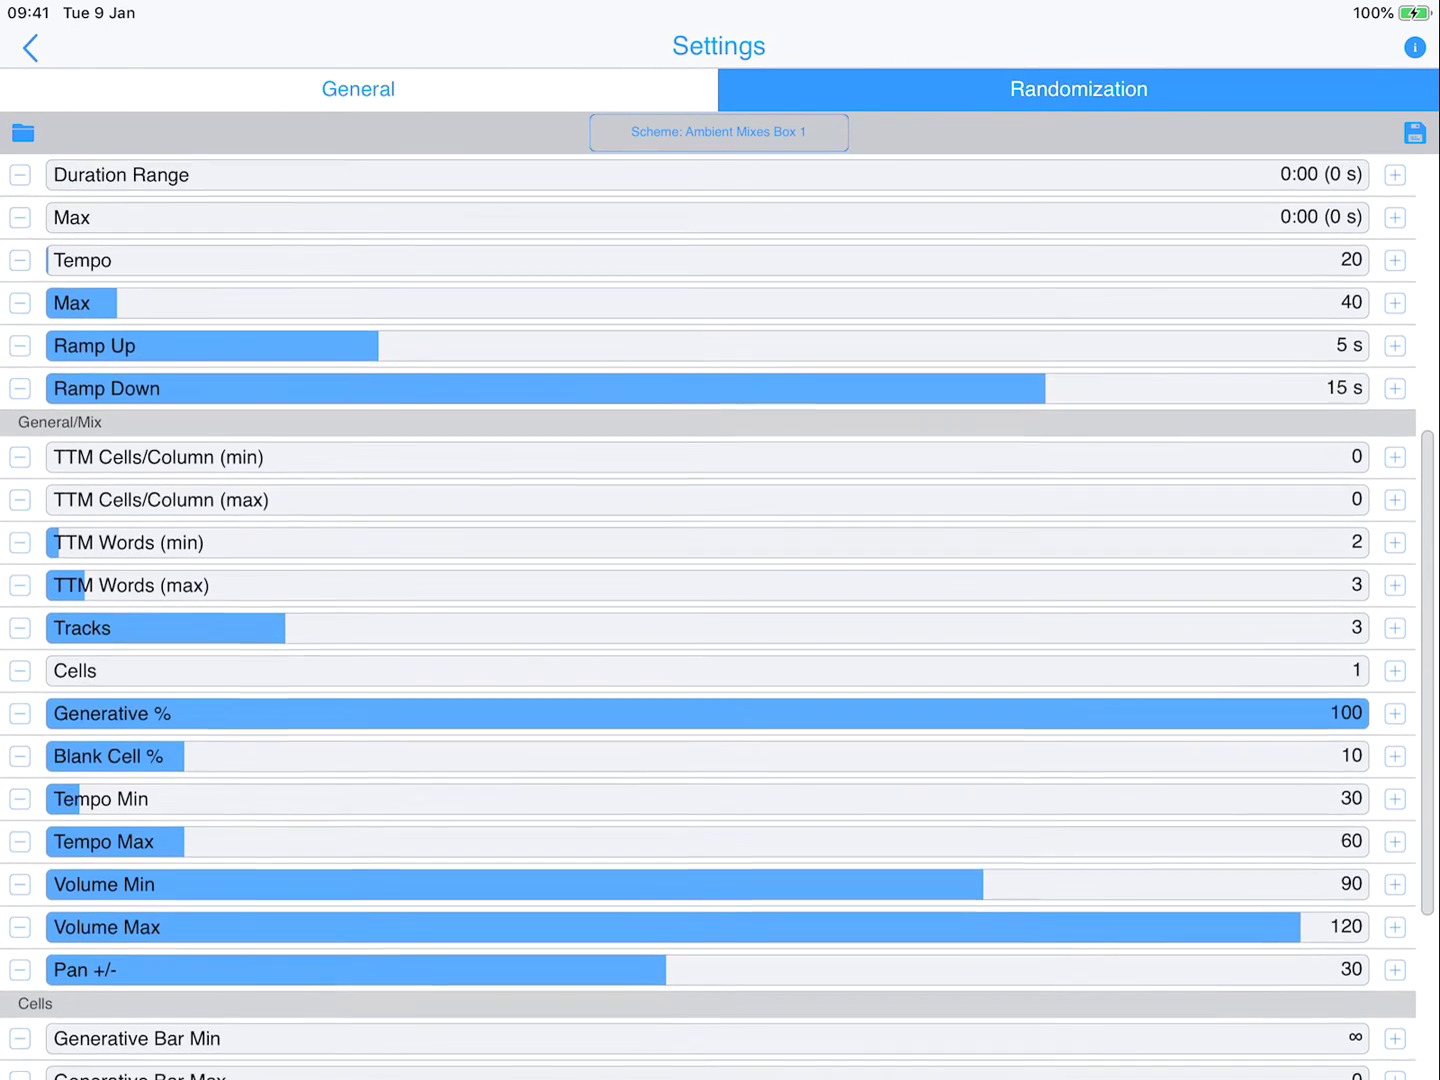
{"action": "scroll", "coordinate": [720, 617], "scroll_direction": "up", "scroll_amount": 5}
Step: Close the randomization settings and stop the Flow, returning to the Flow presets screen
{"action": "left_click", "coordinate": [29, 47]}
{"action": "left_click", "coordinate": [29, 47]}
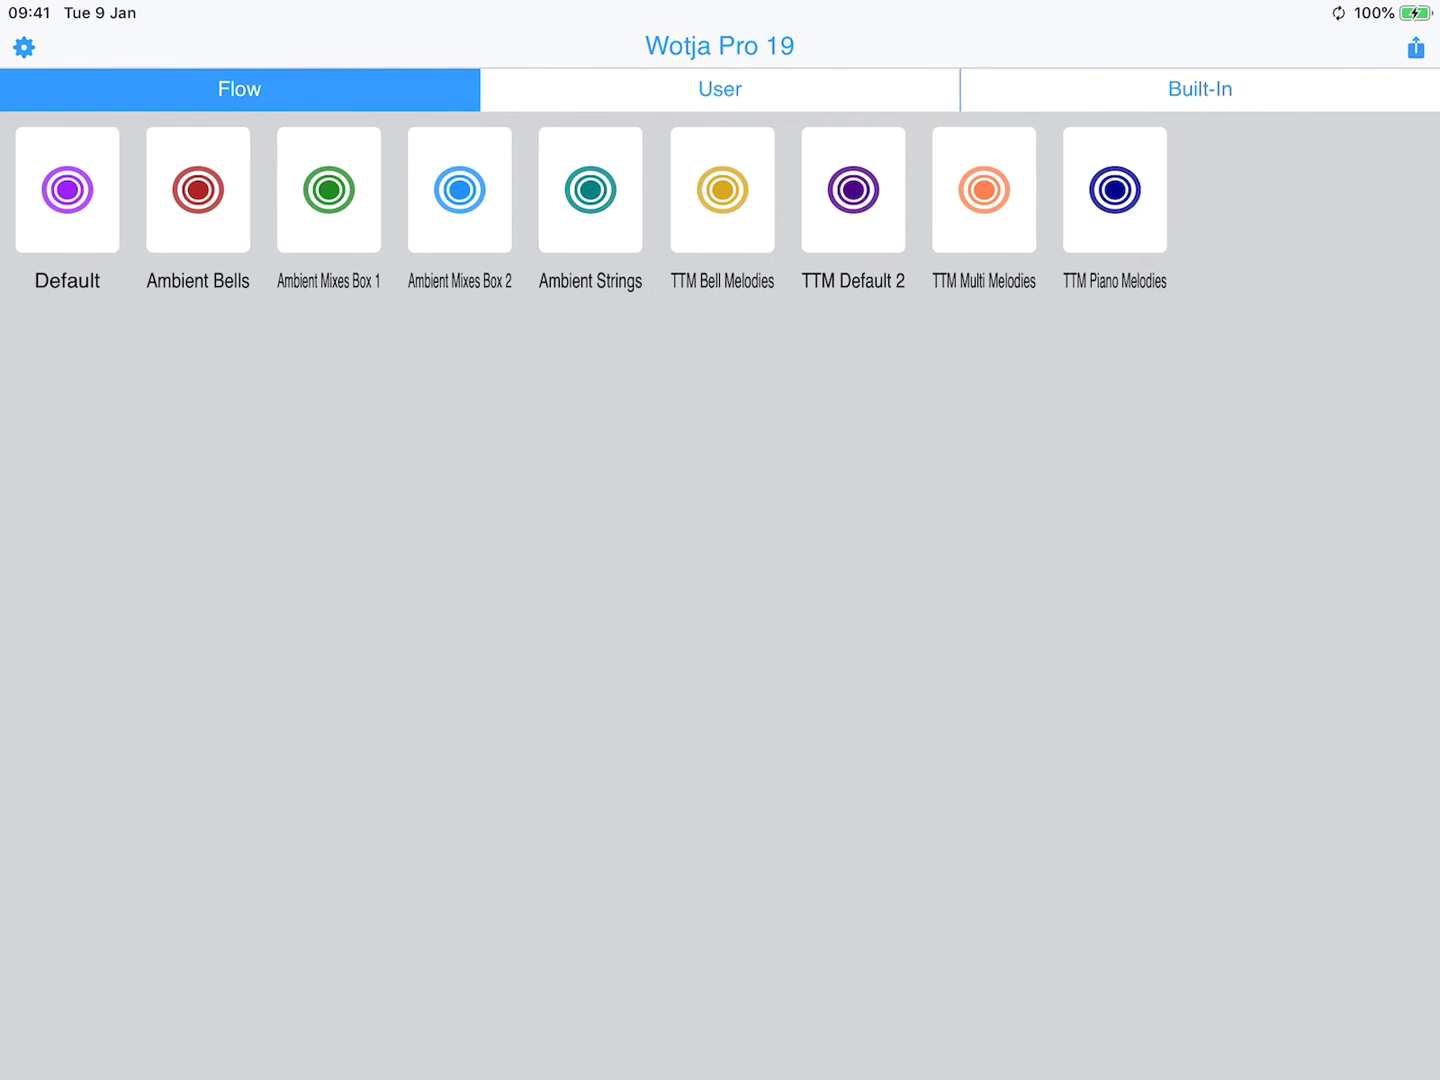
Step: Play the Flow from the User tab, set its scheme to TTM Bell Melodies, and return to documents
{"action": "left_click", "coordinate": [720, 89]}
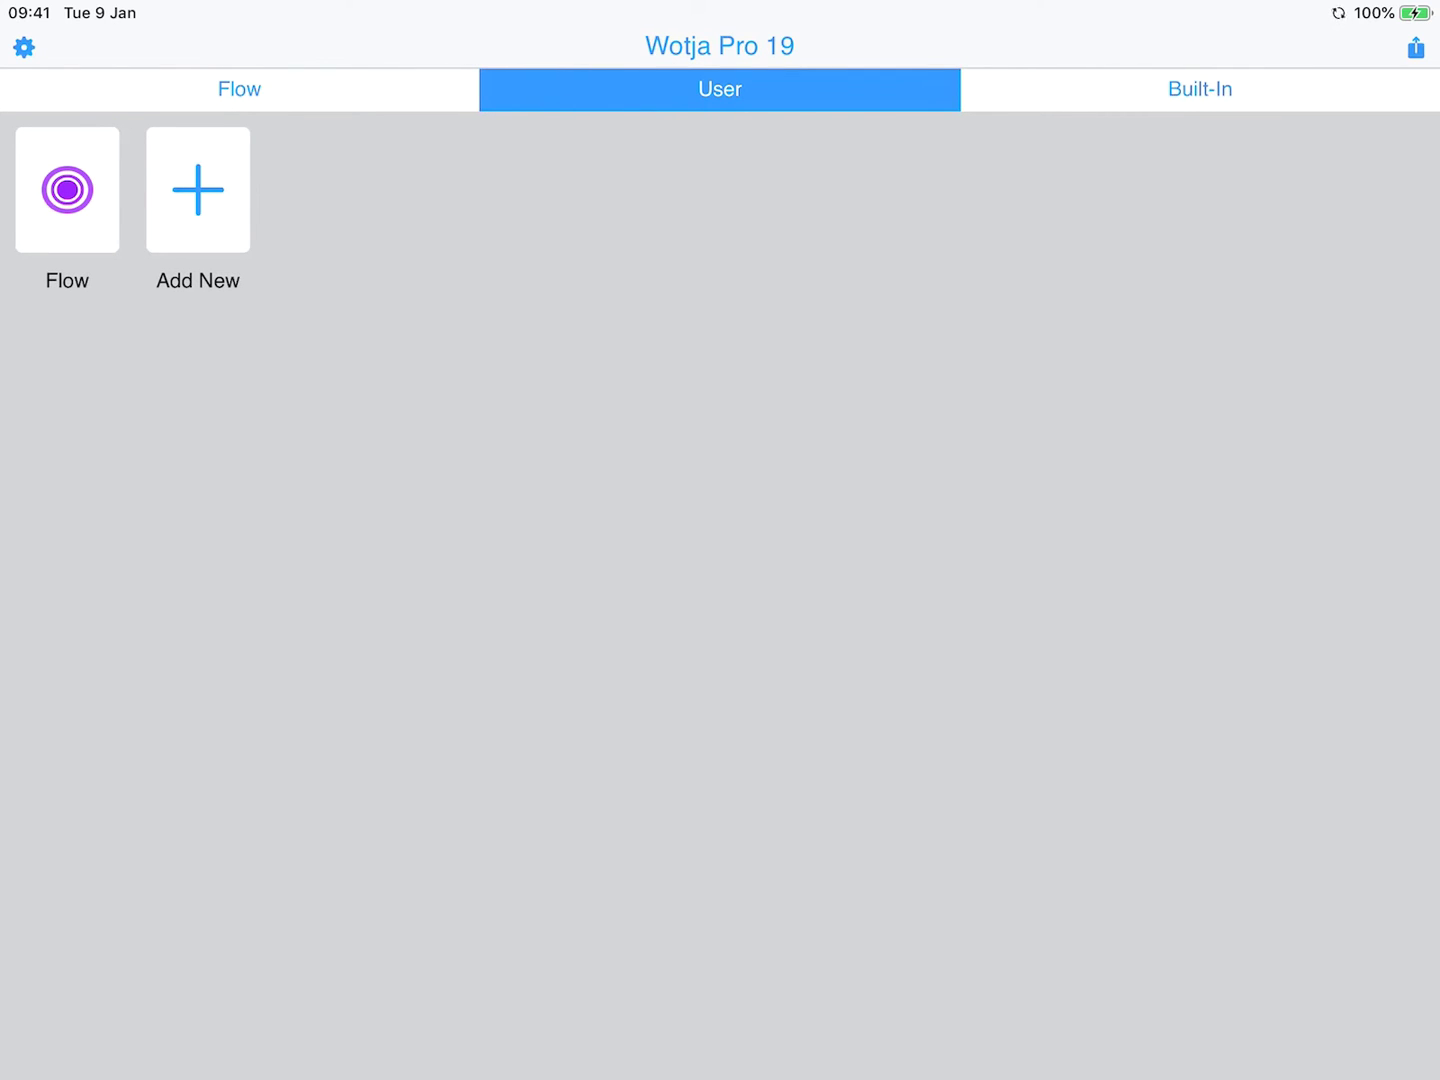
{"action": "left_click", "coordinate": [68, 189]}
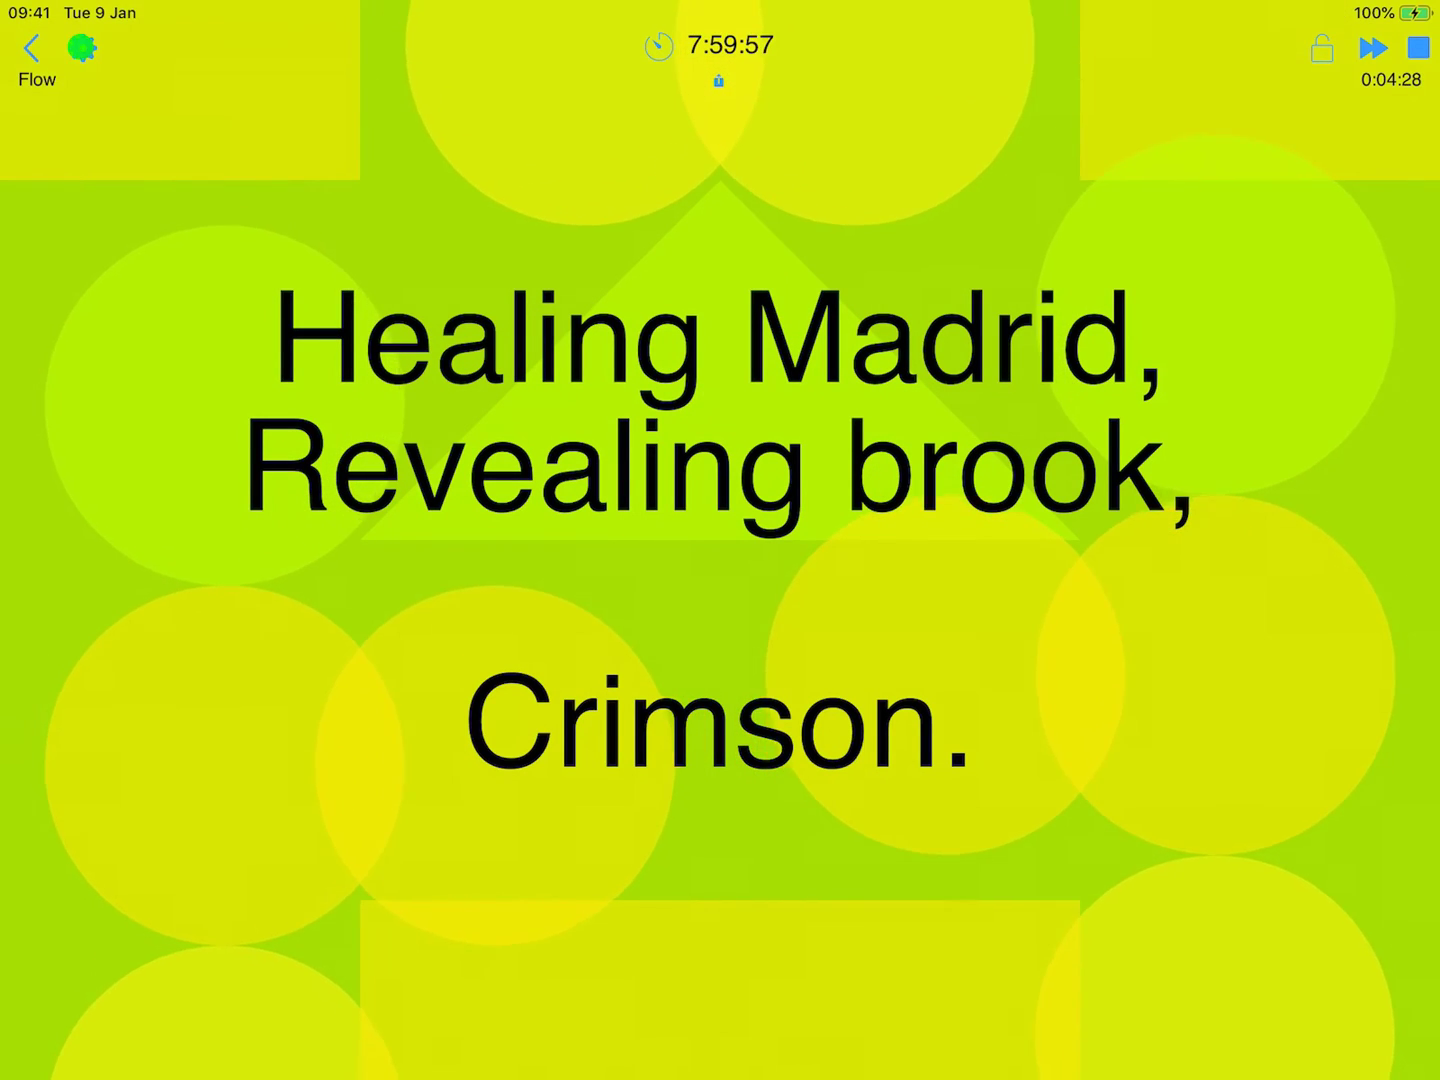
{"action": "left_click", "coordinate": [81, 48]}
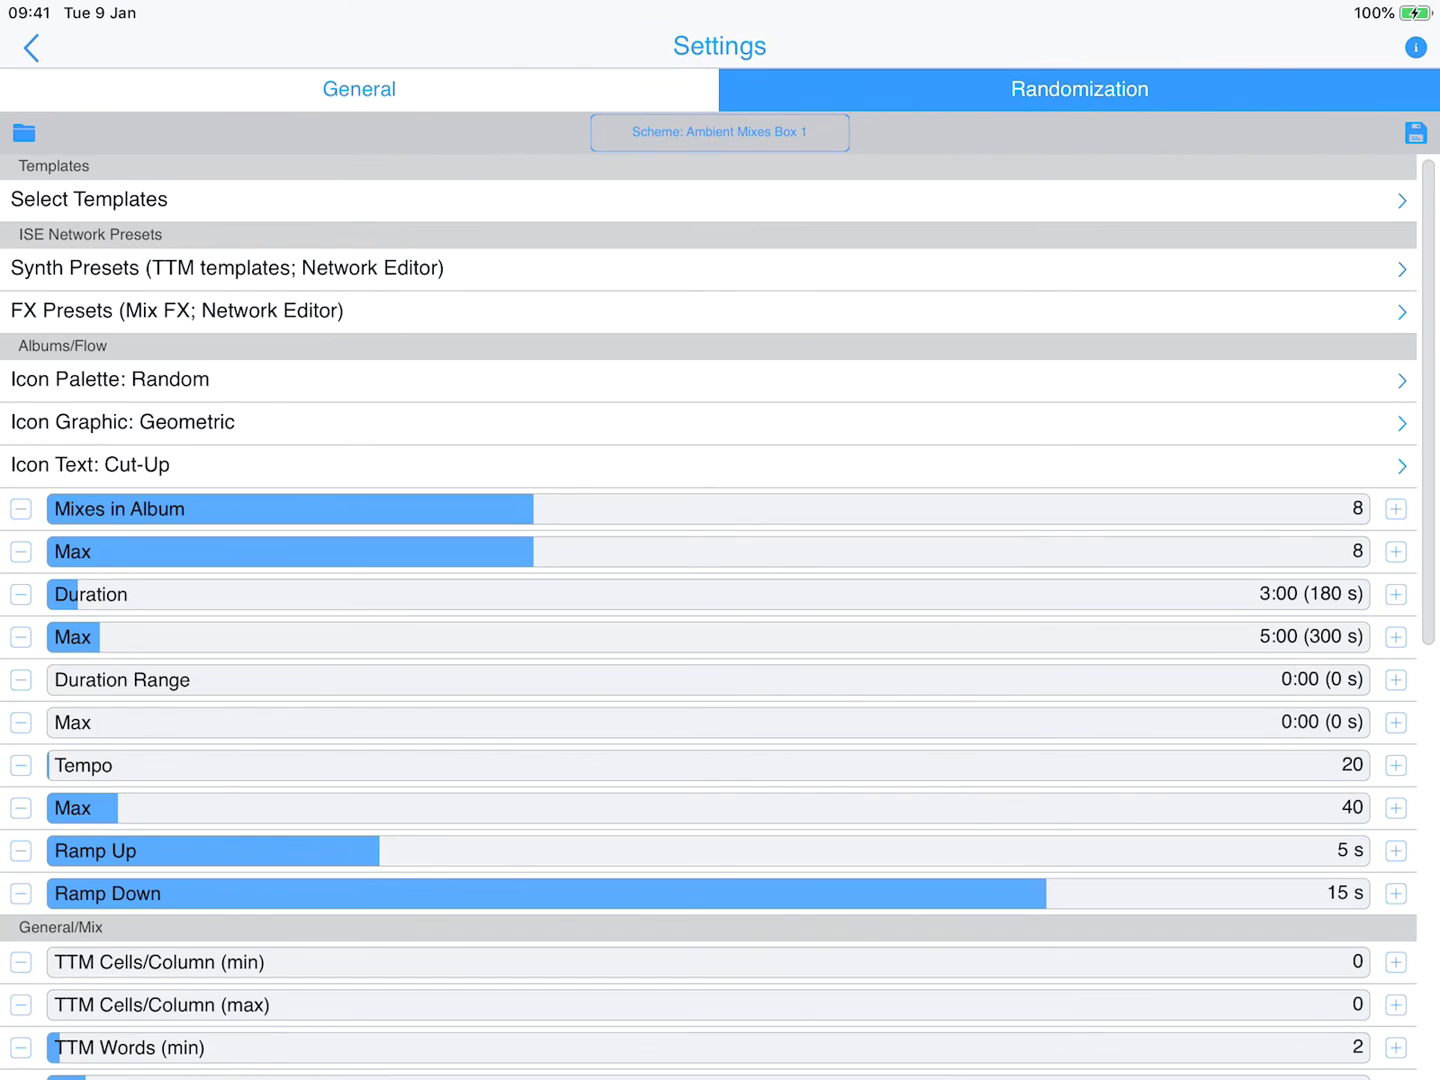
{"action": "left_click", "coordinate": [720, 131]}
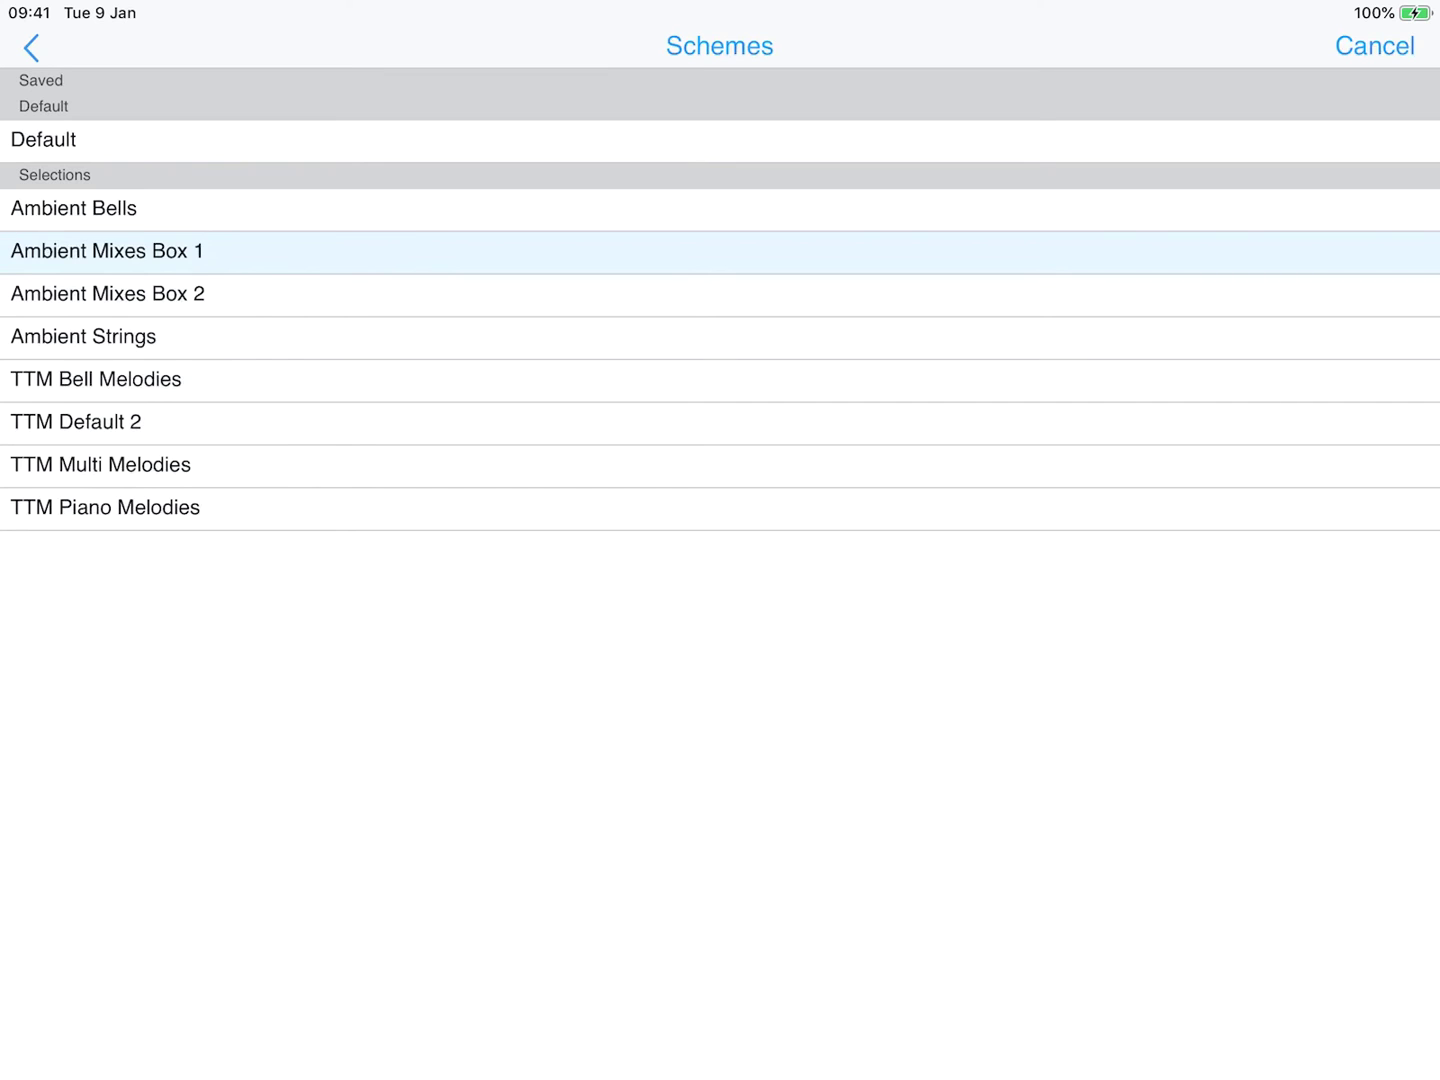
{"action": "left_click", "coordinate": [720, 379]}
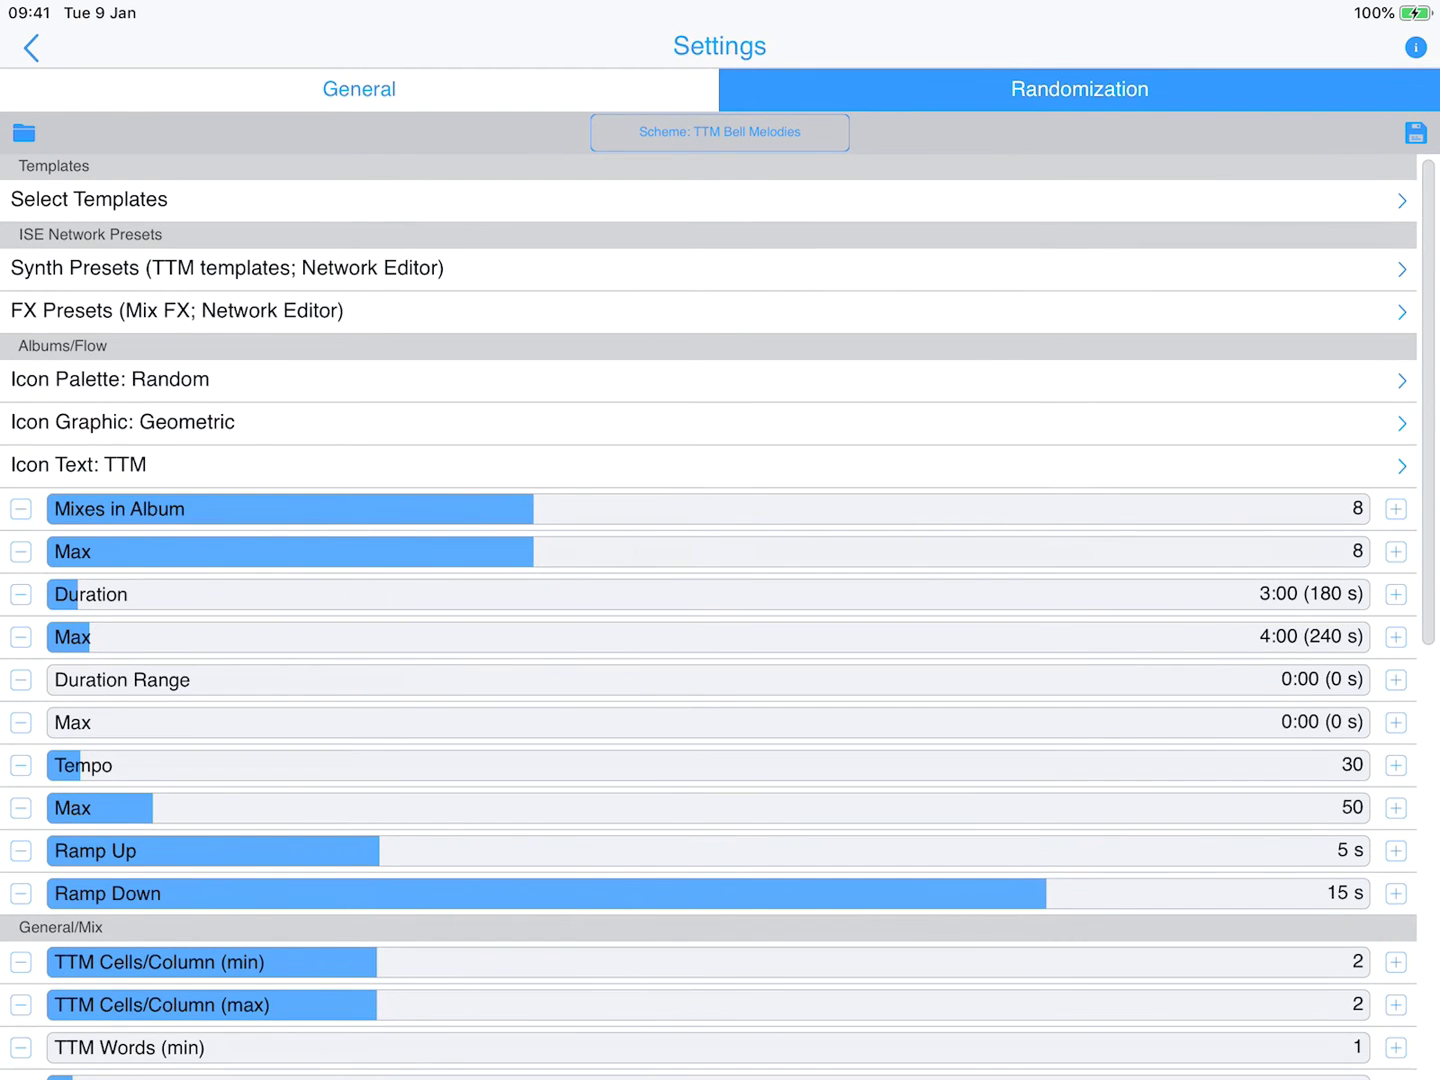
{"action": "left_click", "coordinate": [30, 47]}
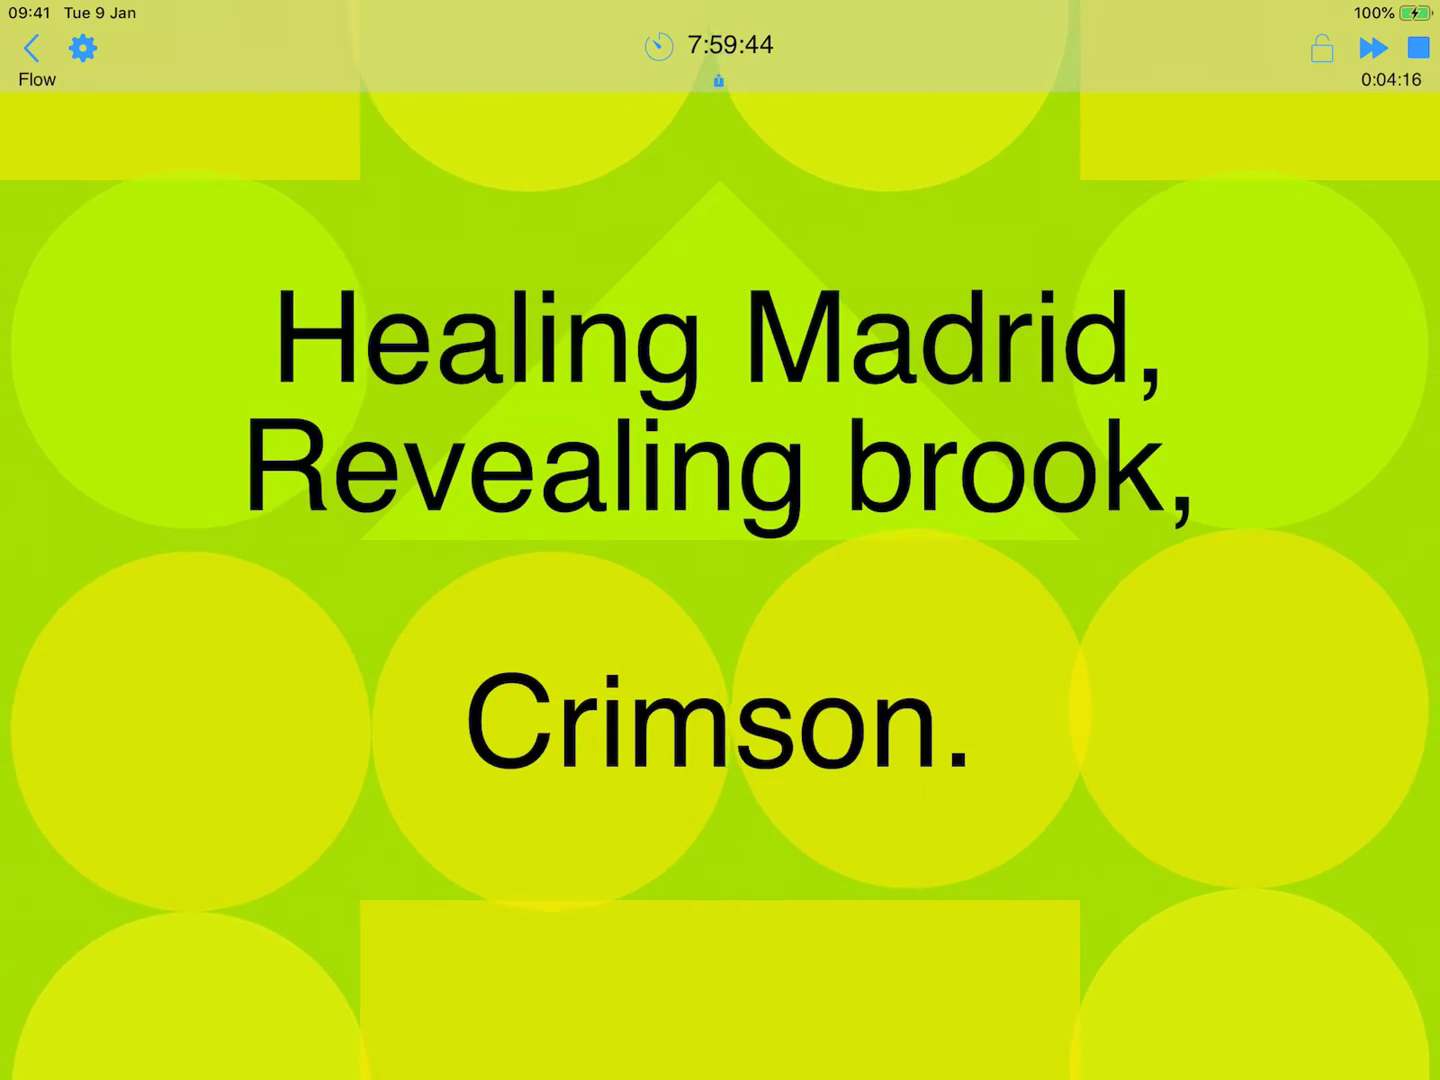
{"action": "left_click", "coordinate": [31, 47]}
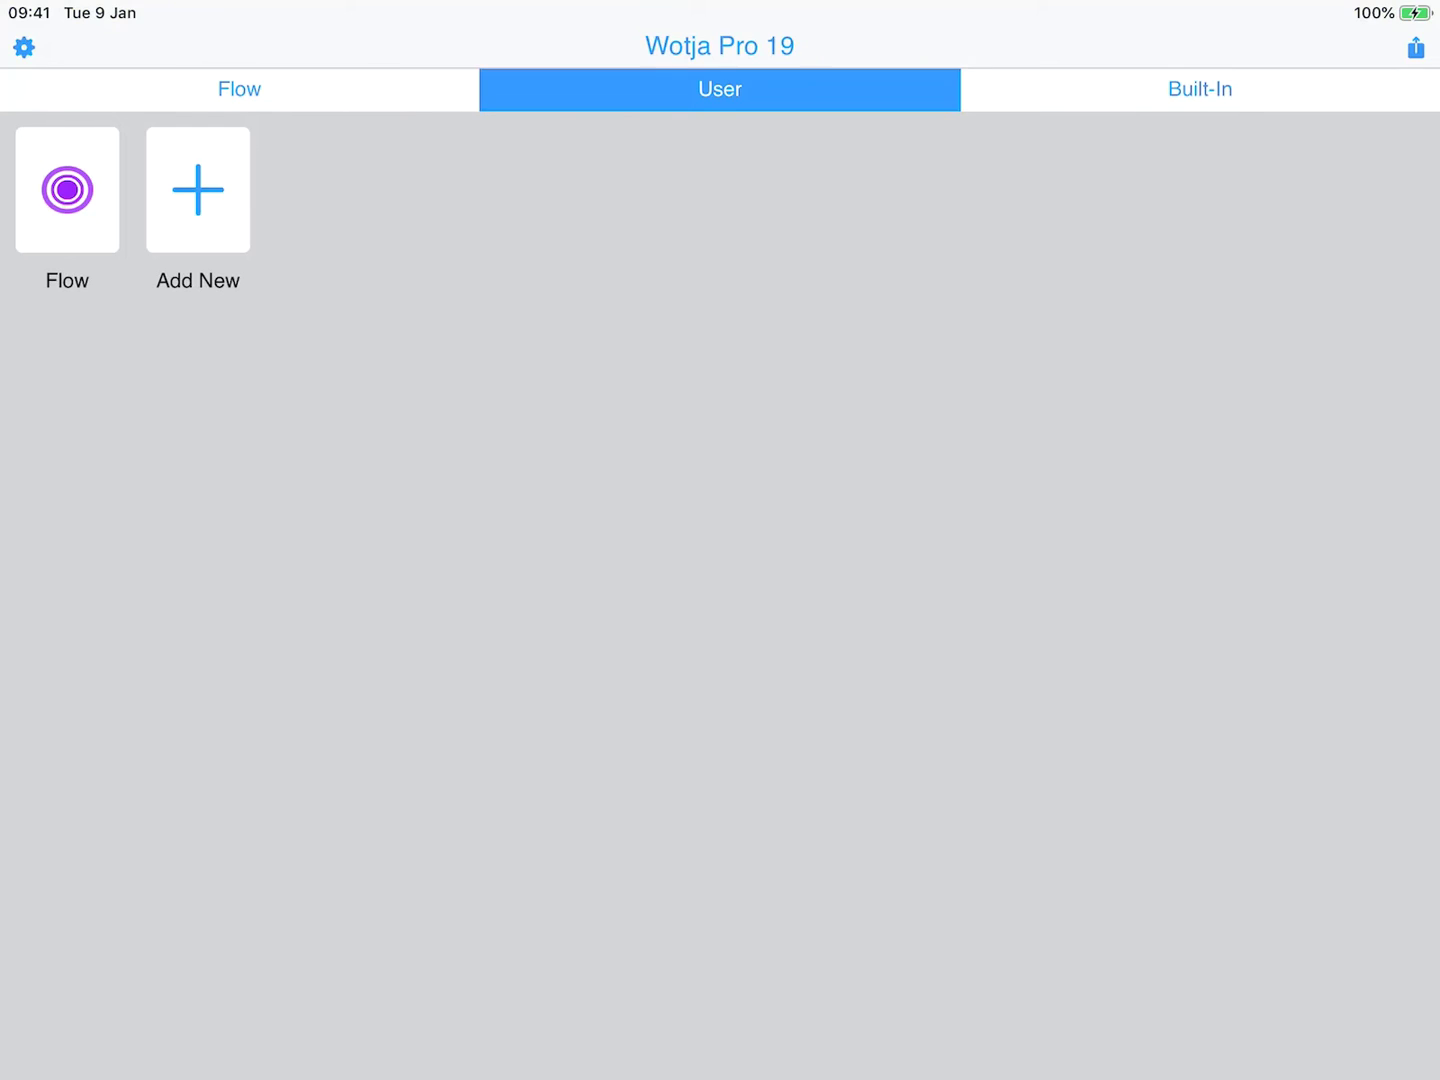
Step: Add an Album (Automatic), Marvellously Guess, and open its eight-mix playlist playing
{"action": "left_click", "coordinate": [198, 189]}
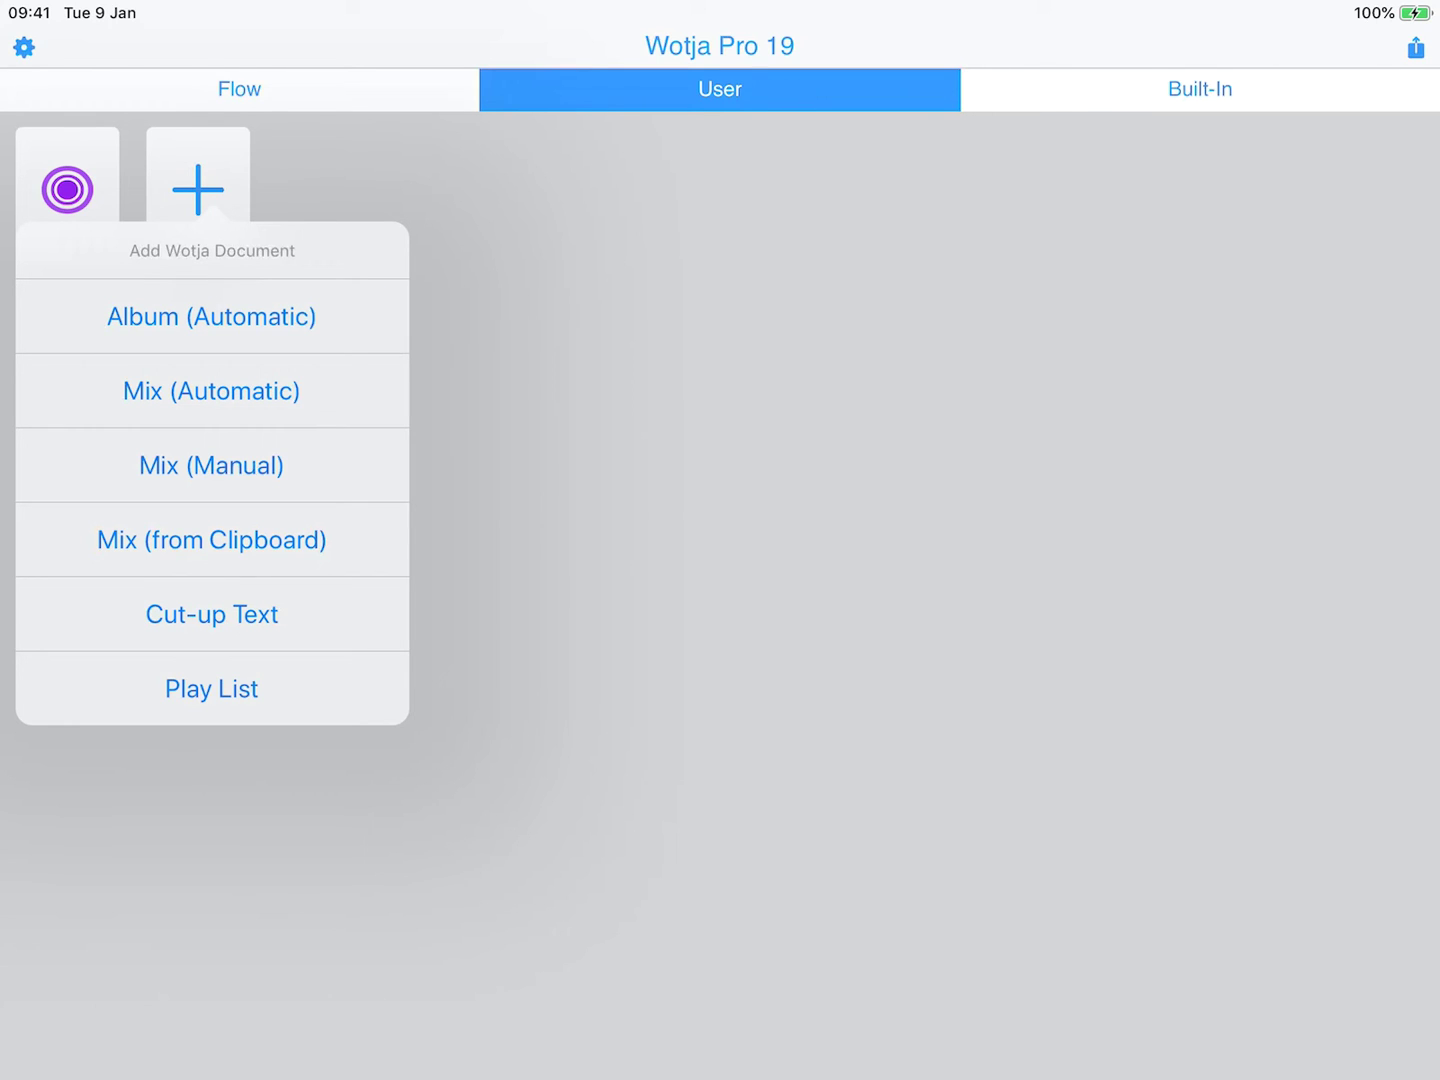
{"action": "left_click", "coordinate": [211, 316]}
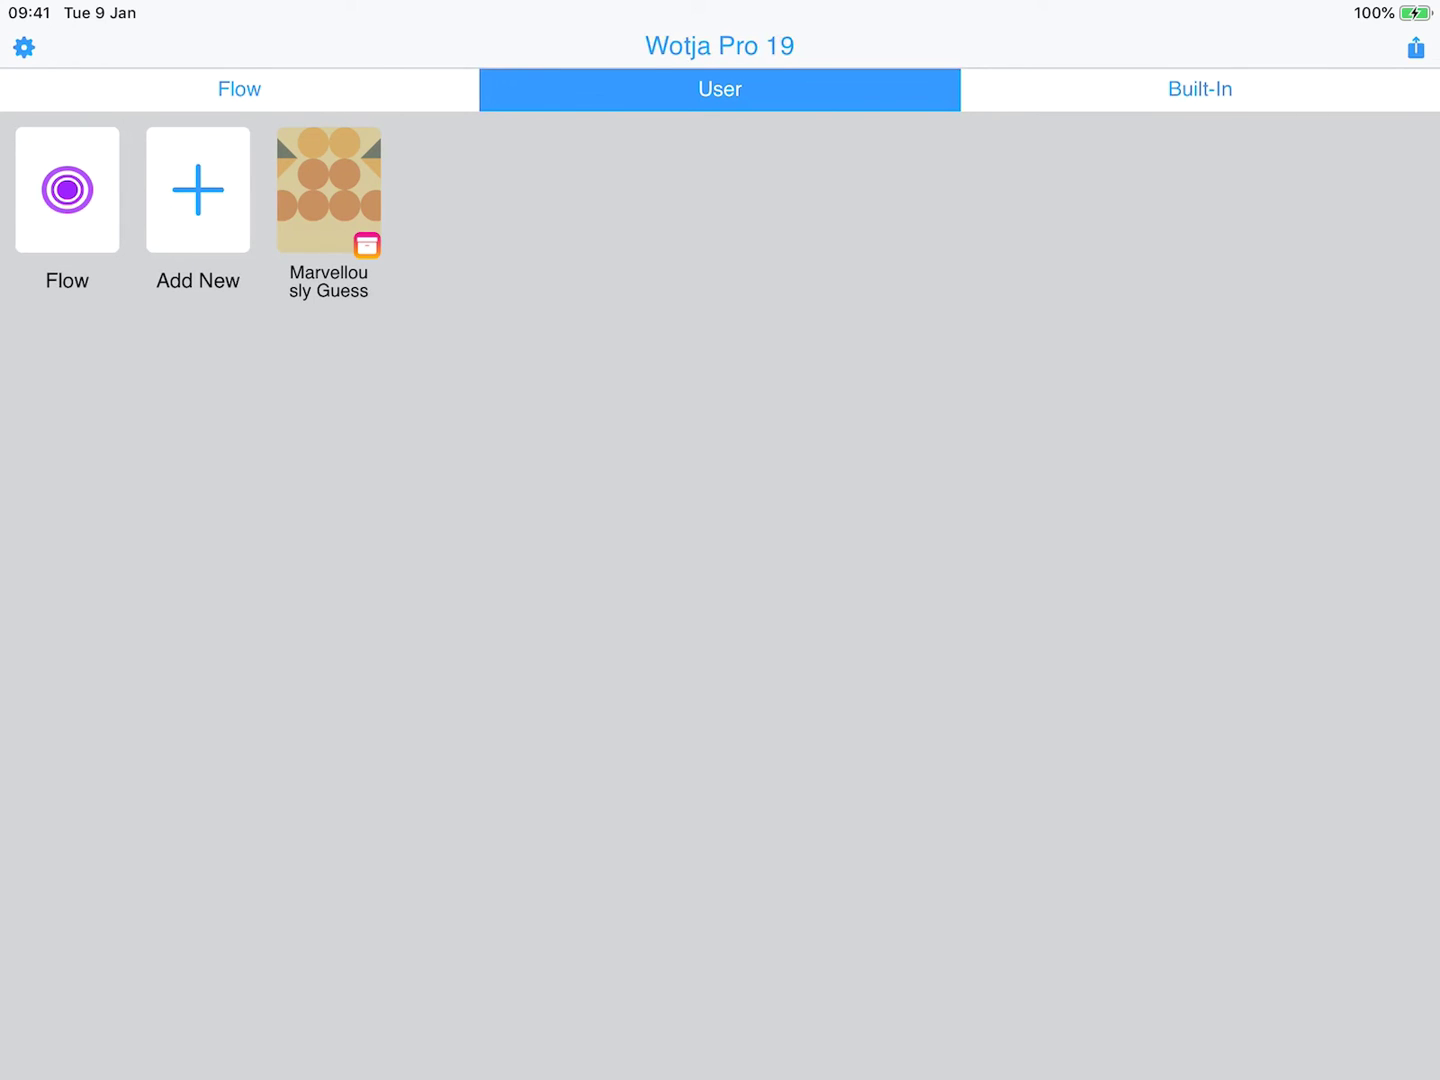
{"action": "left_click", "coordinate": [330, 191]}
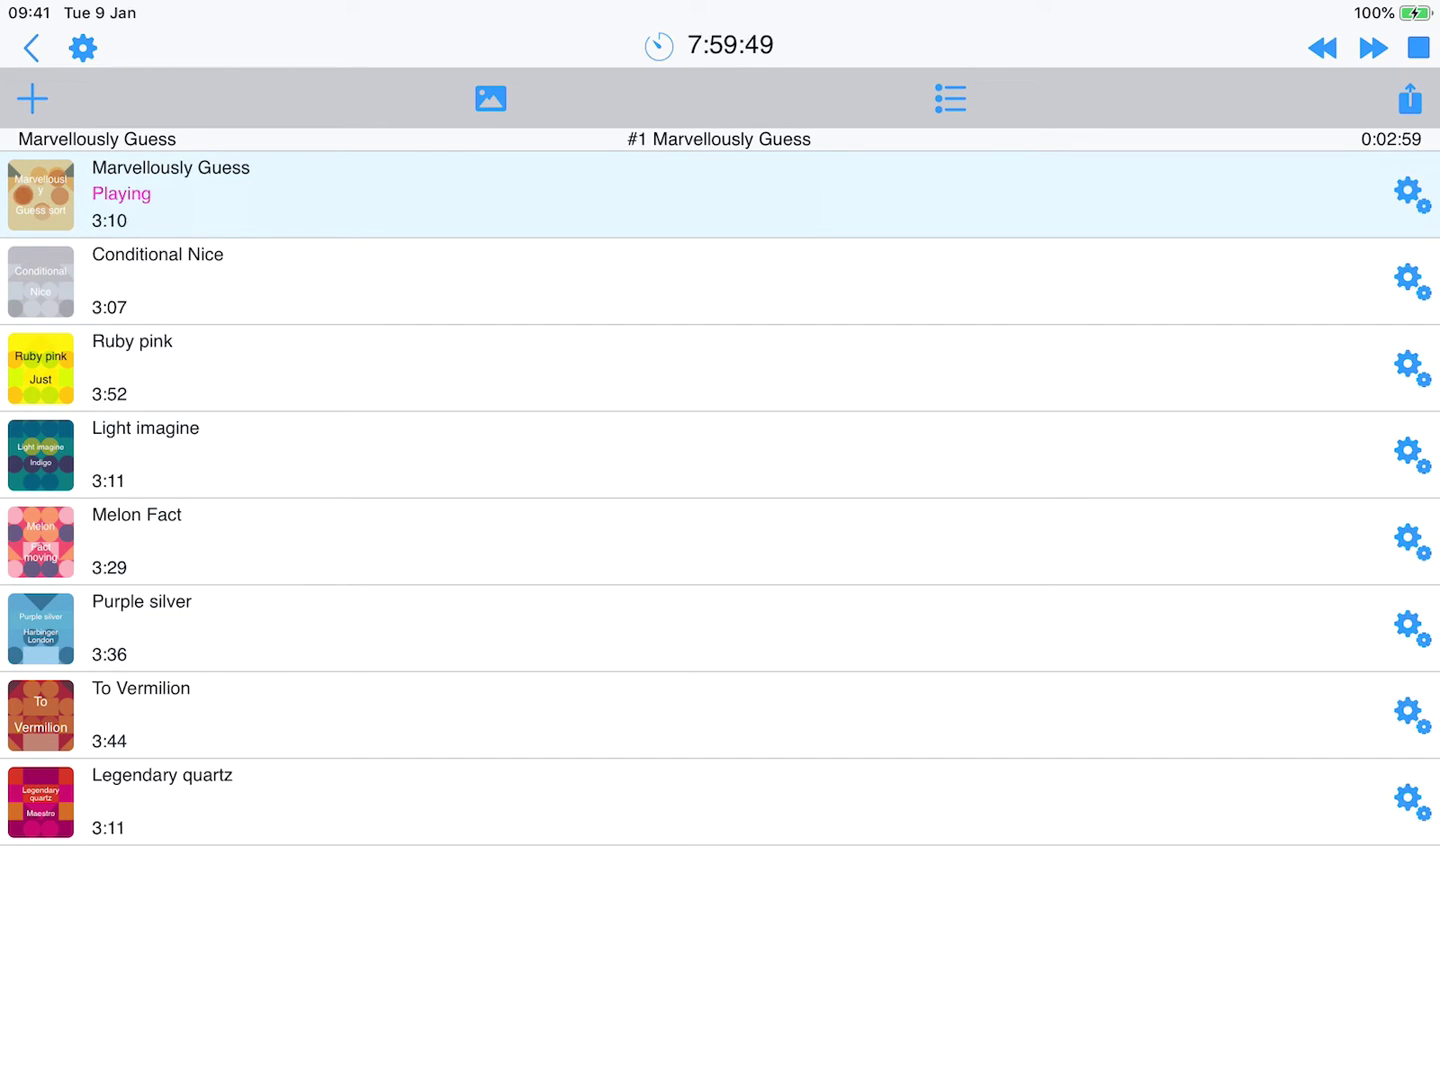
Step: Lengthen the first mix to 4:47 in its overrides, then leave the playlist to the Save Changes? prompt
{"action": "left_click", "coordinate": [1412, 194]}
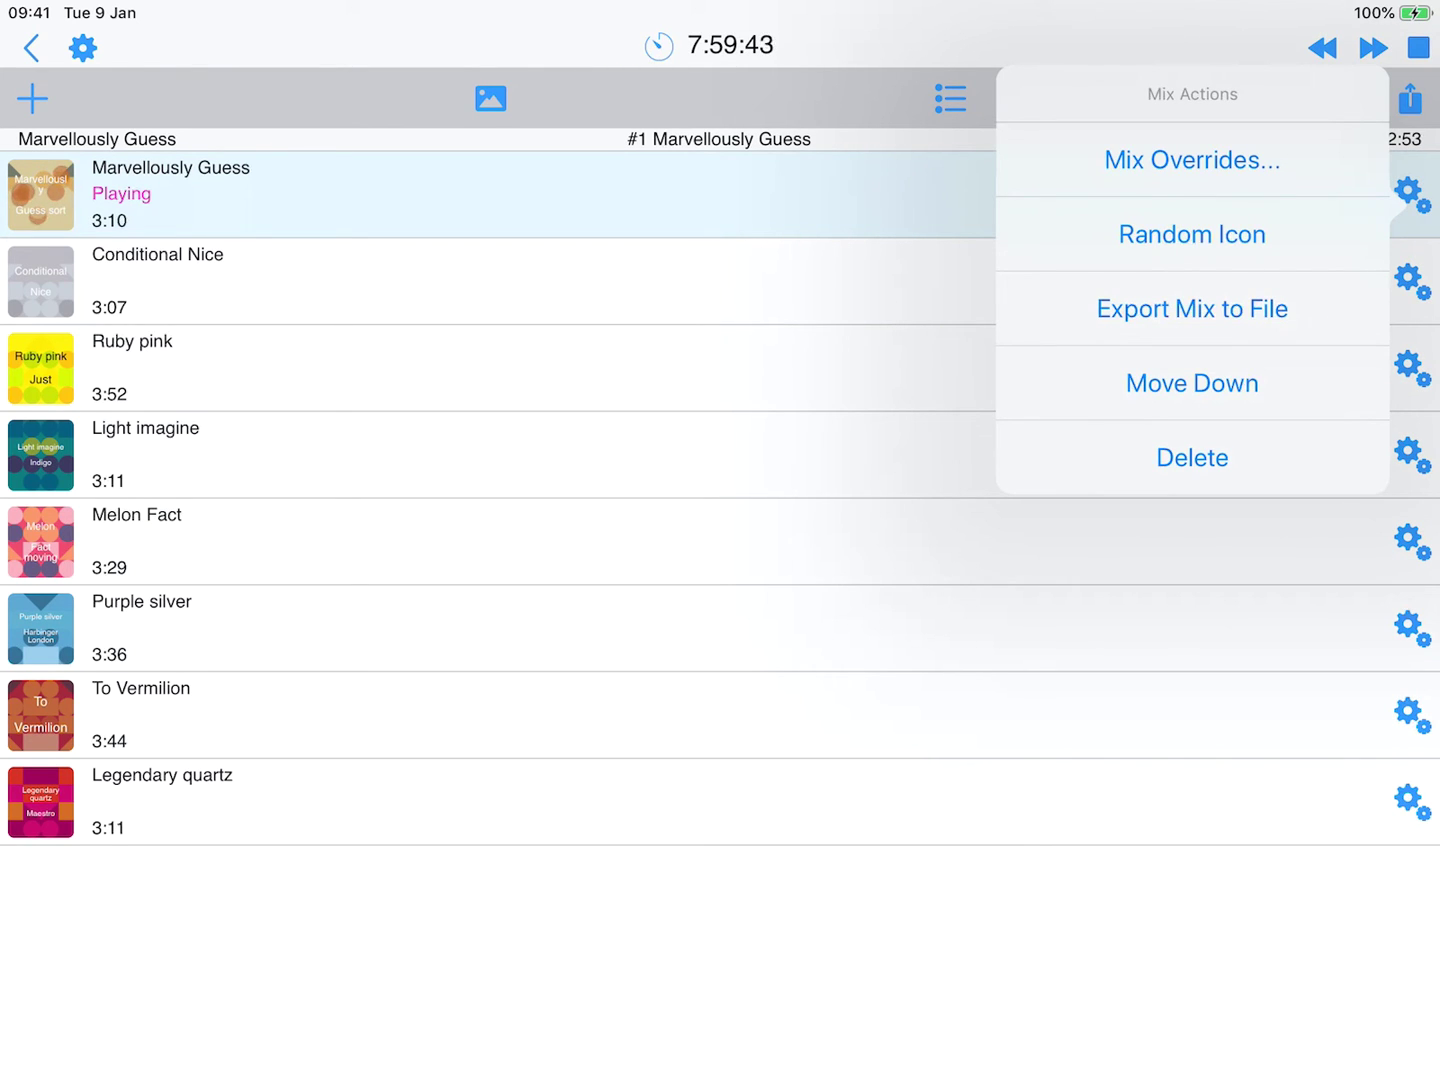
{"action": "left_click", "coordinate": [1191, 159]}
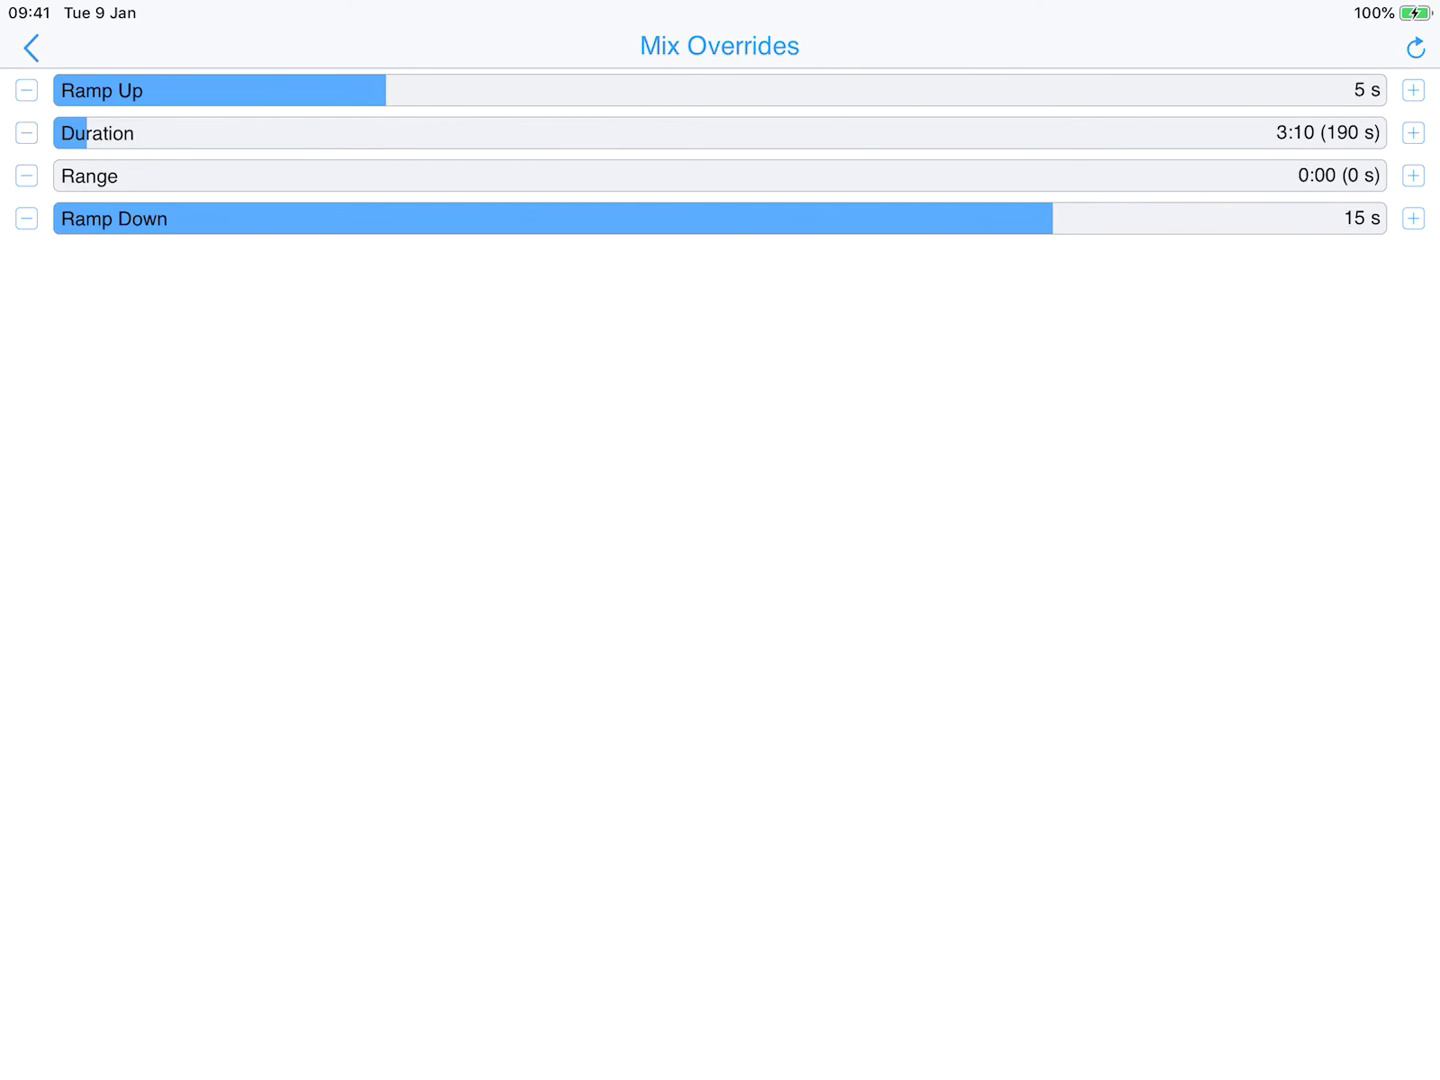
{"action": "left_click_drag", "start_coordinate": [158, 132], "coordinate": [175, 132]}
{"action": "left_click", "coordinate": [28, 48]}
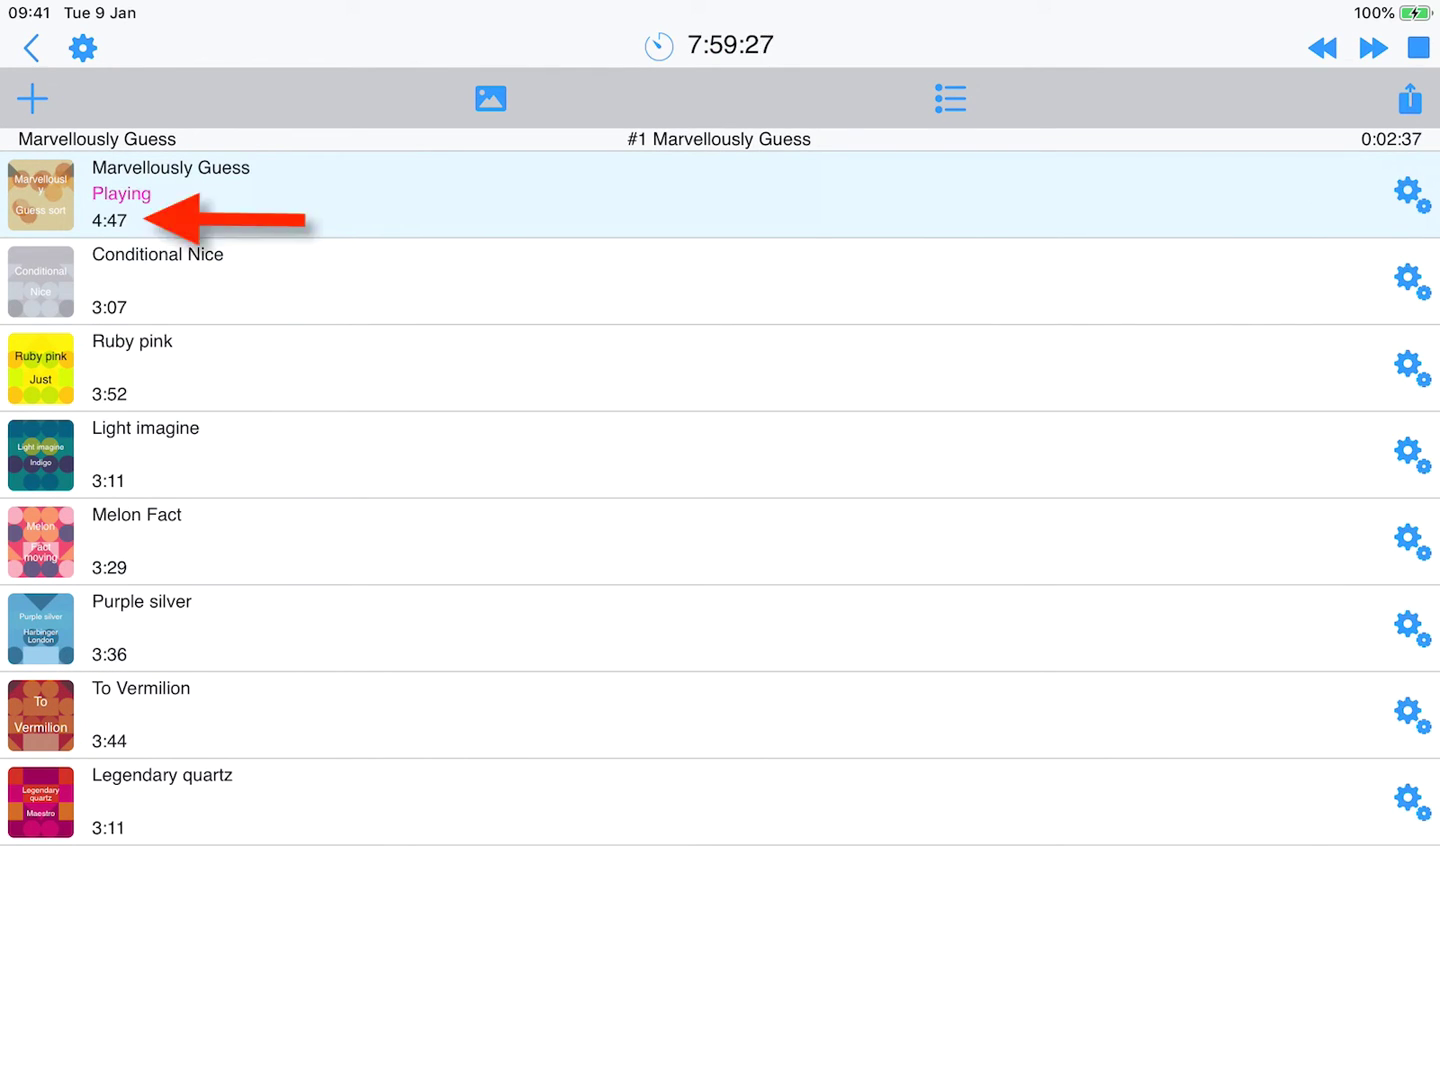
{"action": "left_click", "coordinate": [30, 47]}
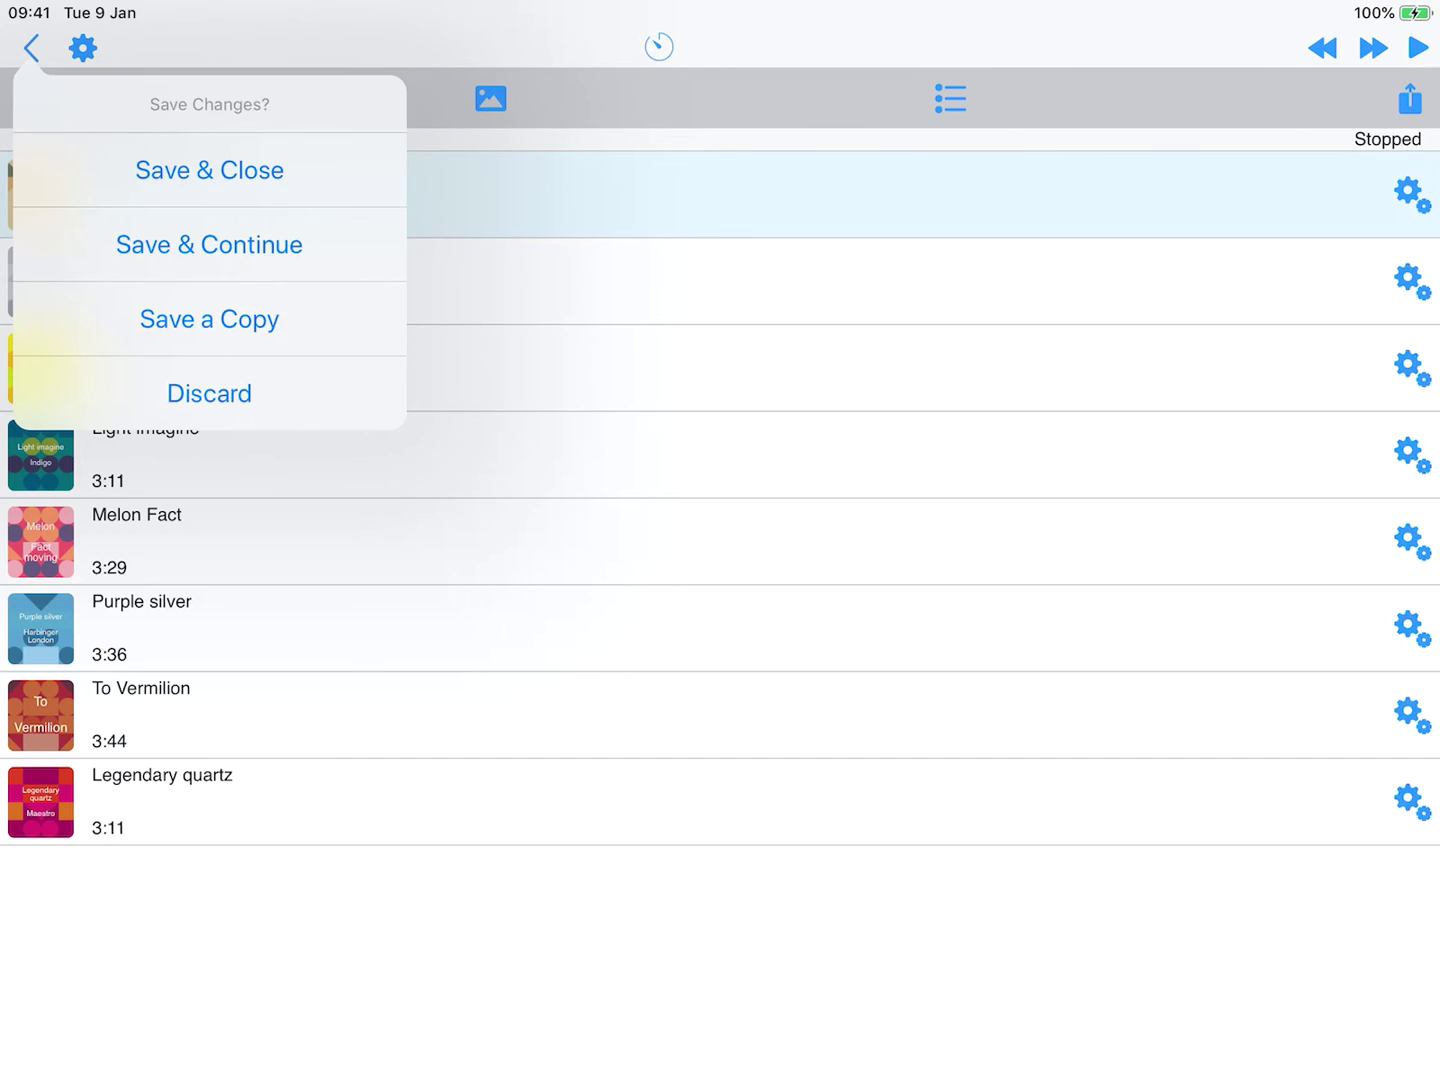
Step: Choose Save & Close so Marvellously Guess is kept on the User collection
{"action": "left_click", "coordinate": [209, 170]}
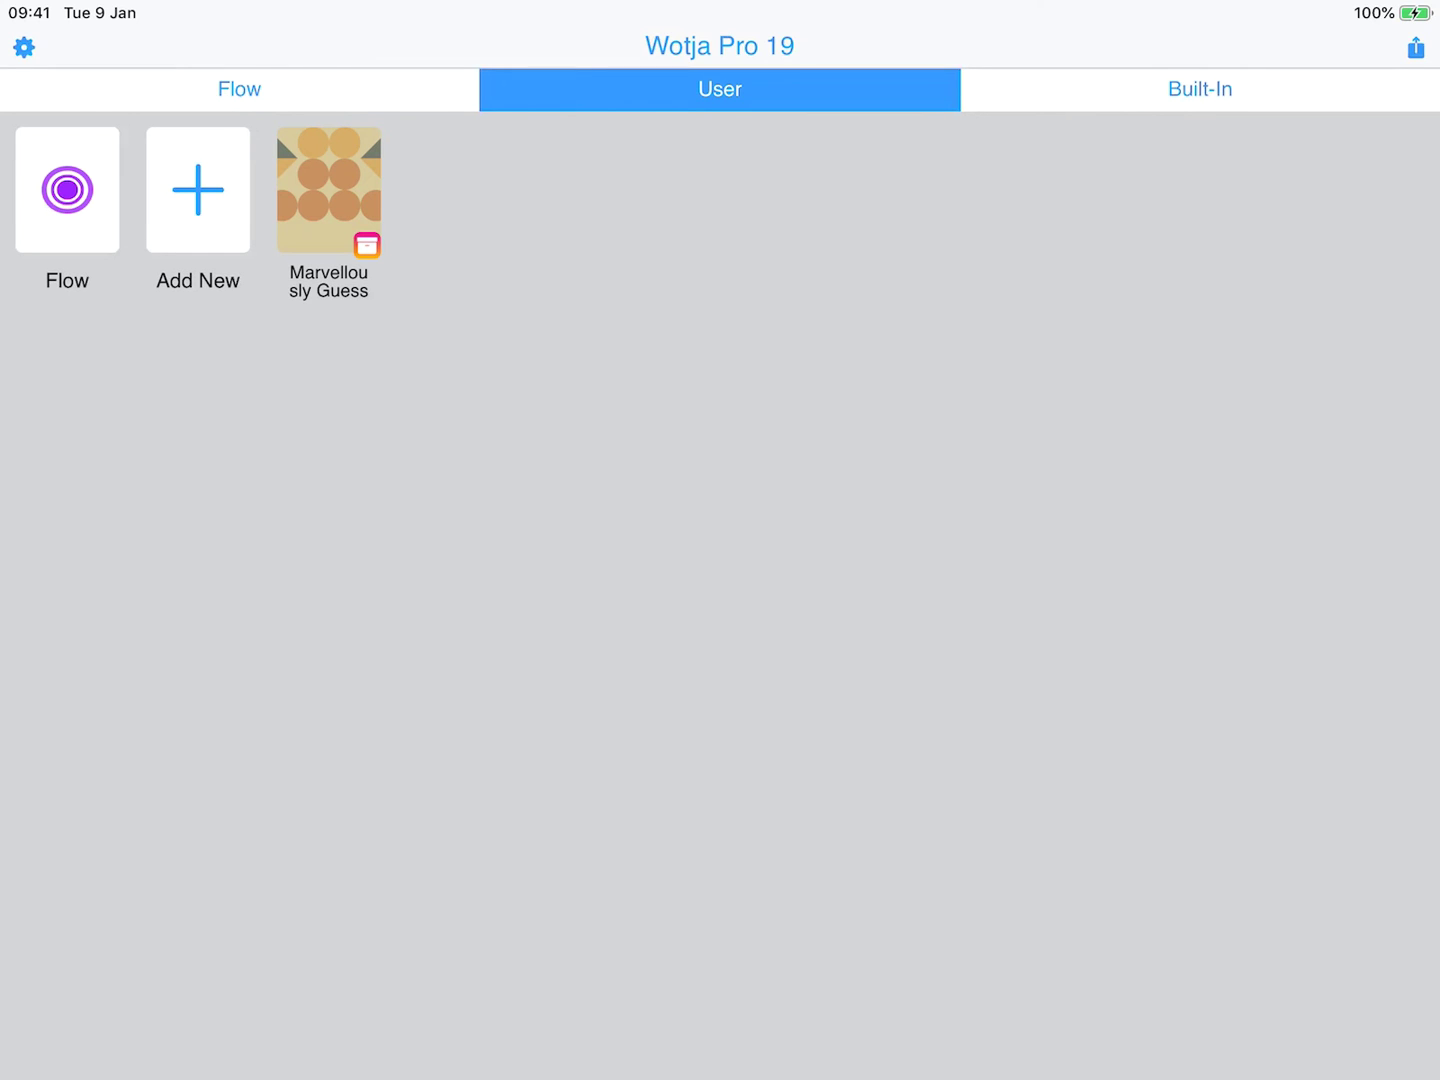
Step: Add a new Mix document named ineffable and open it in the mix editor
{"action": "left_click", "coordinate": [198, 190]}
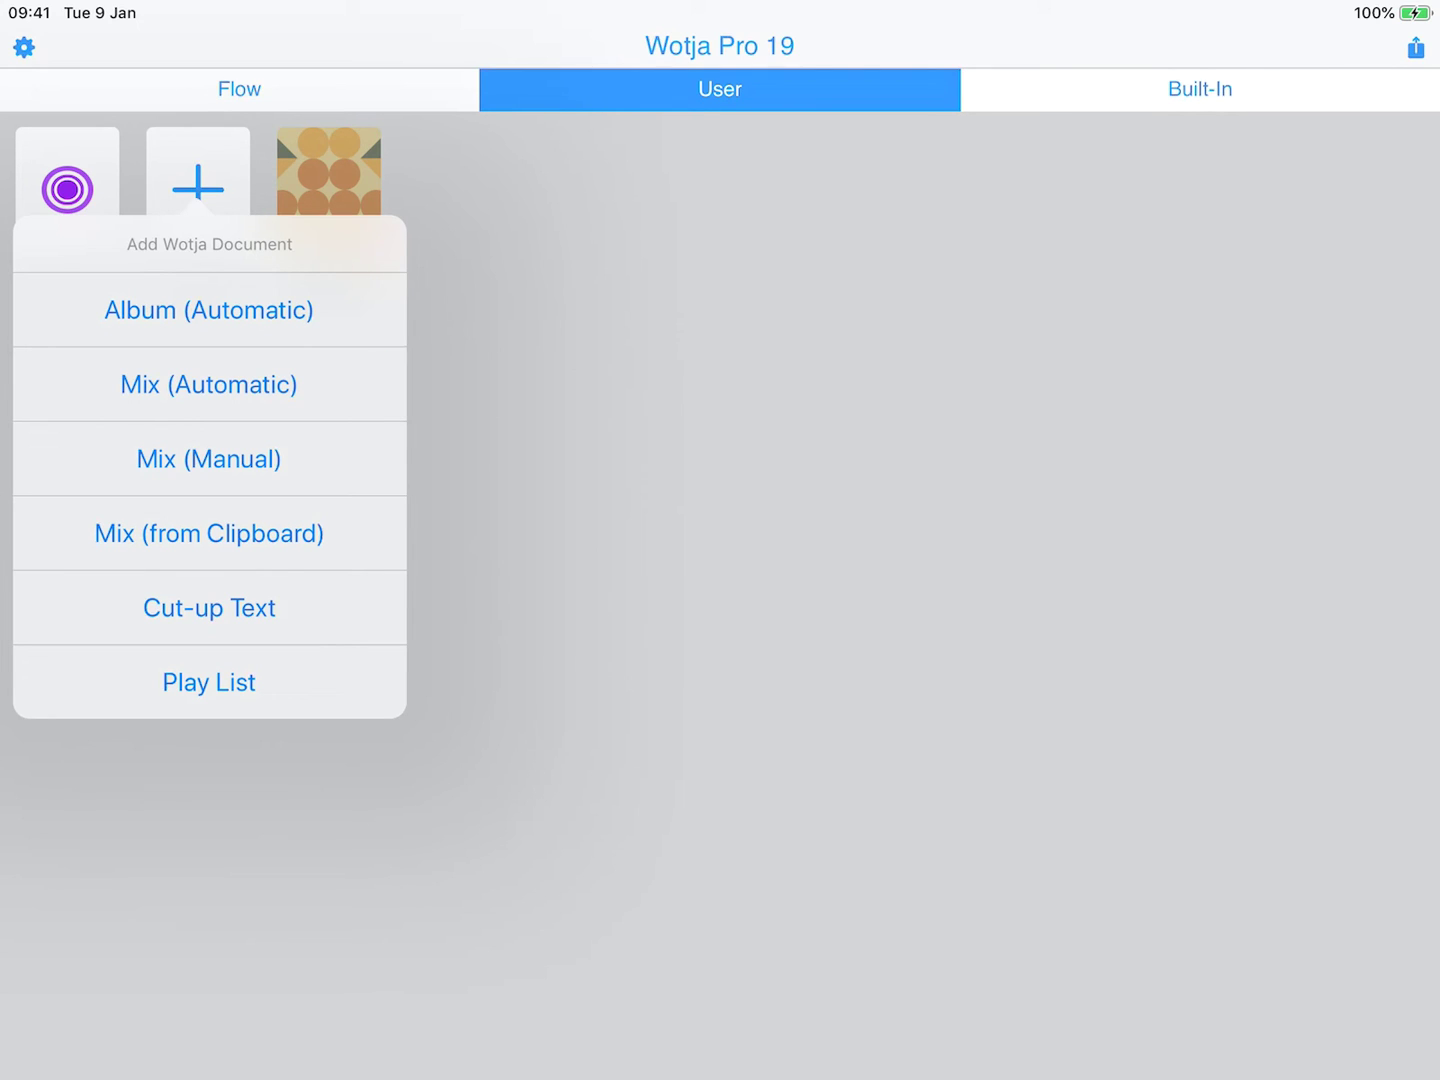
{"action": "left_click", "coordinate": [209, 384]}
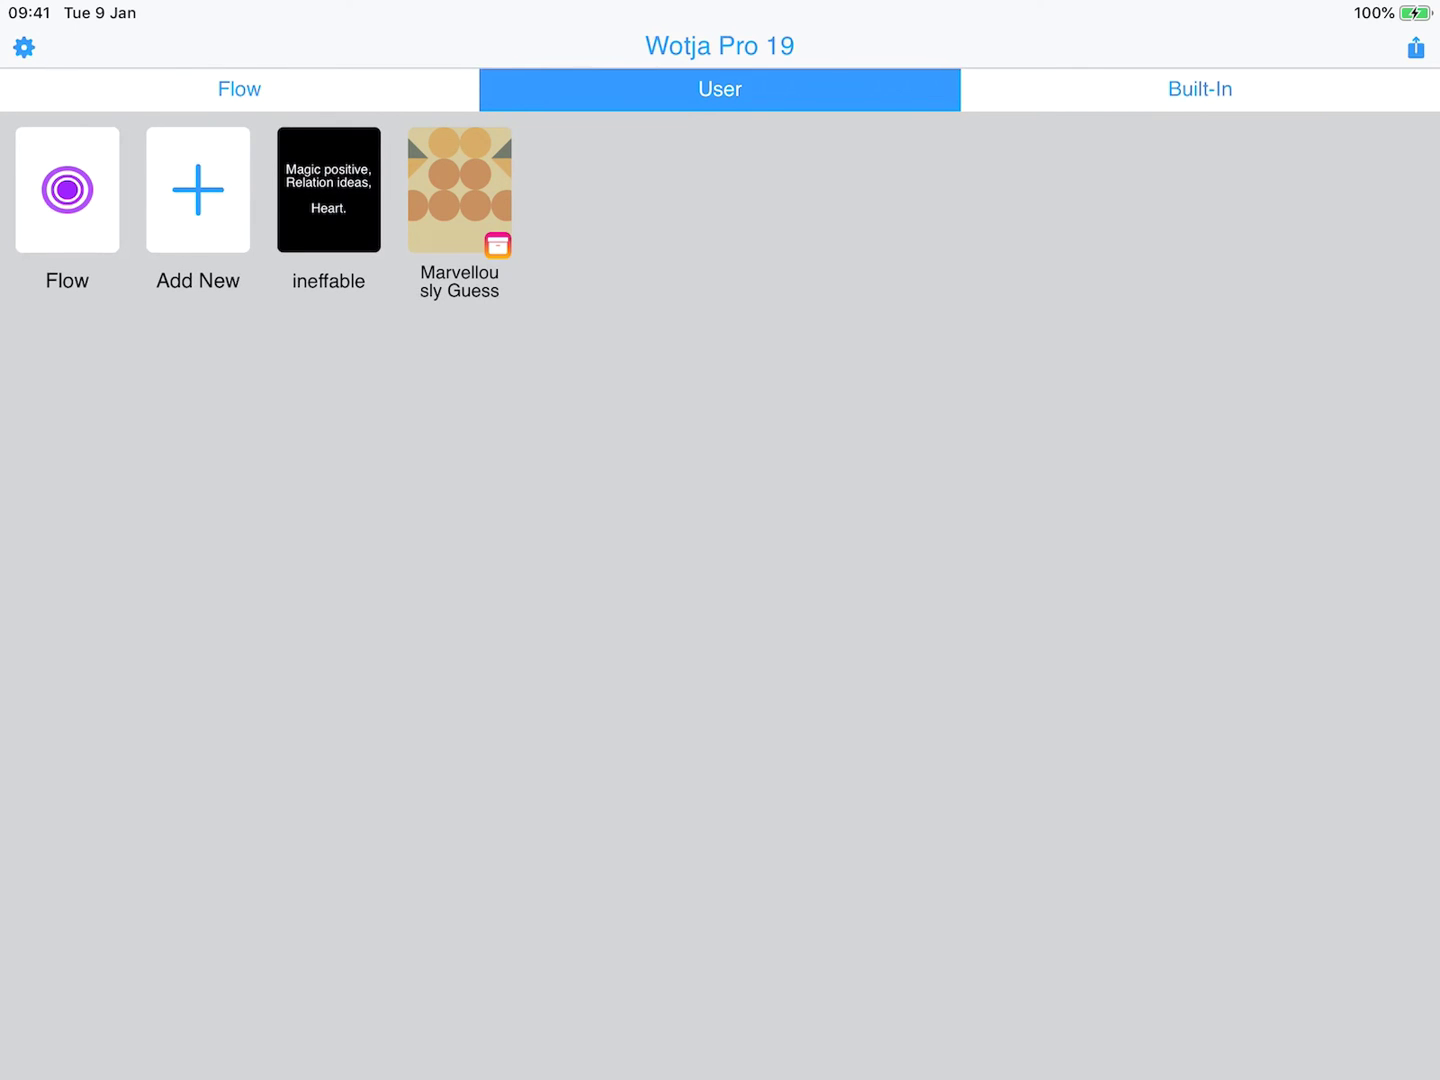
{"action": "left_click", "coordinate": [327, 186]}
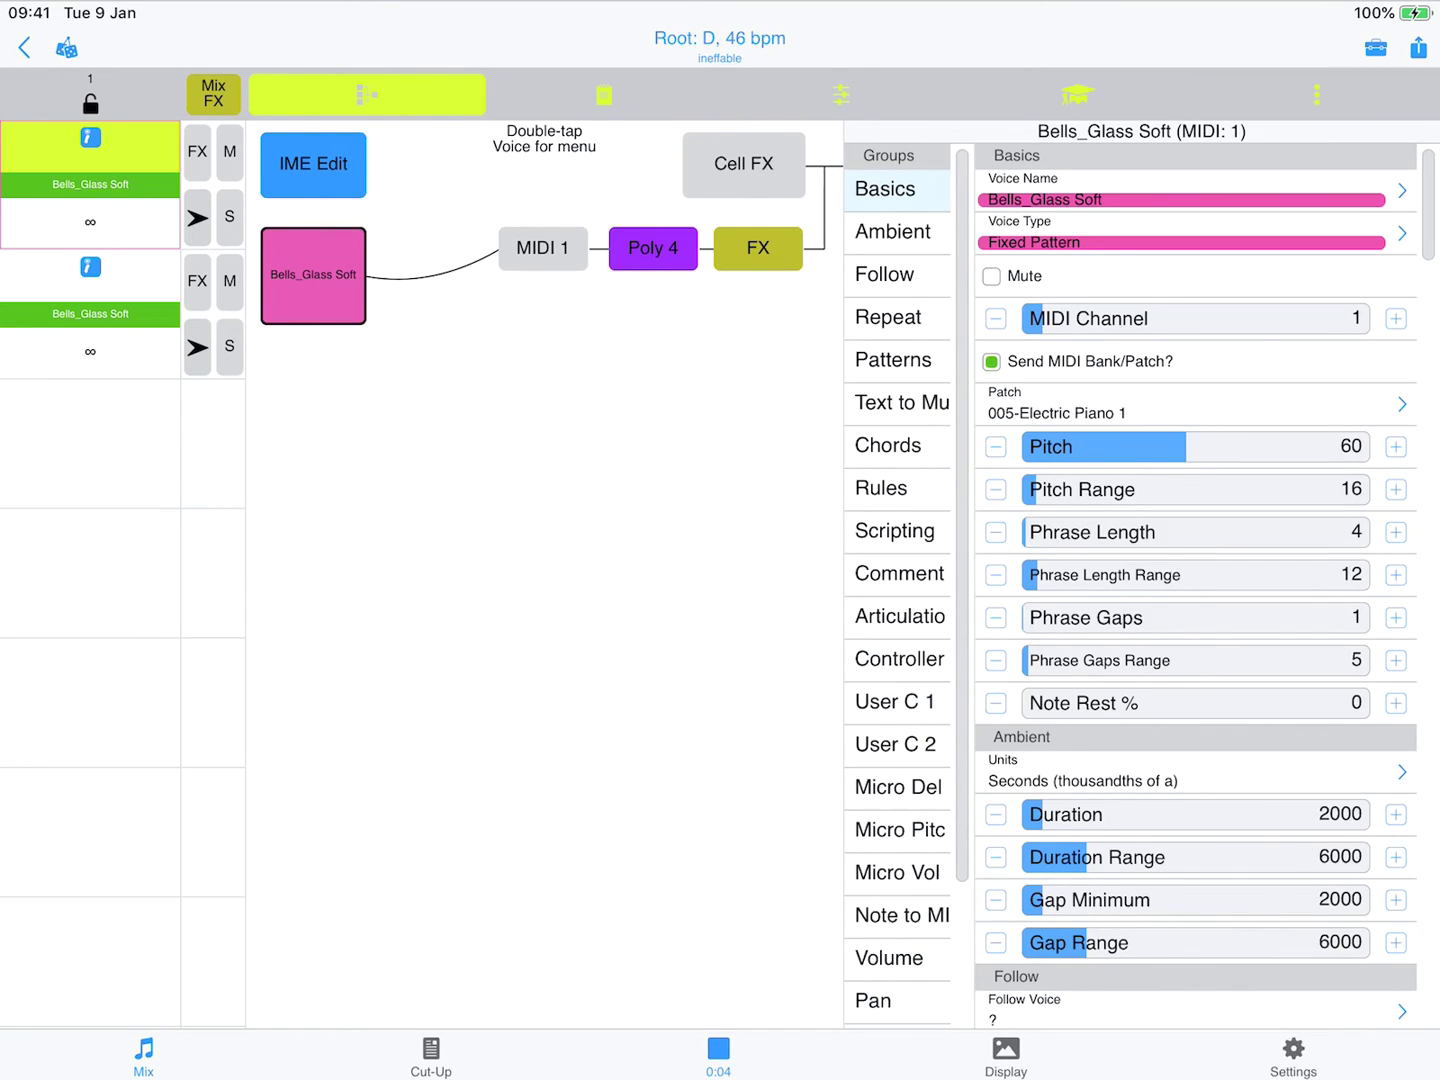
Step: Stop playback, peek at the first voice's templates, then browse Templates for the empty third voice cell
{"action": "left_click", "coordinate": [718, 1050]}
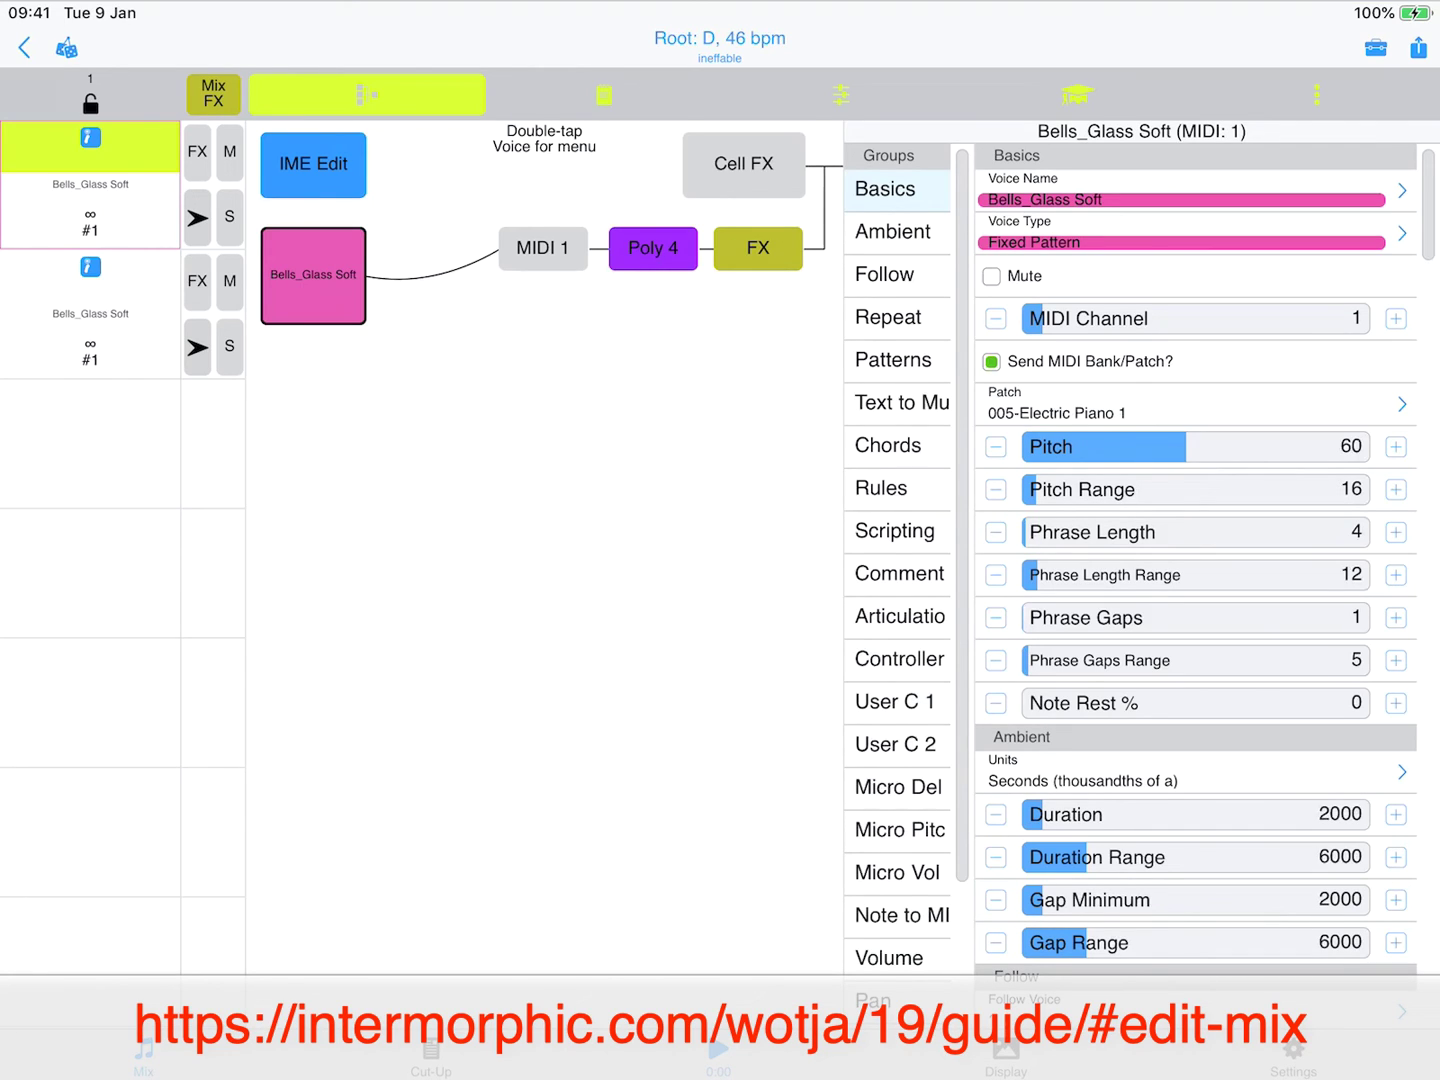
{"action": "left_click", "coordinate": [90, 184]}
{"action": "left_click", "coordinate": [90, 185]}
{"action": "left_click", "coordinate": [28, 48]}
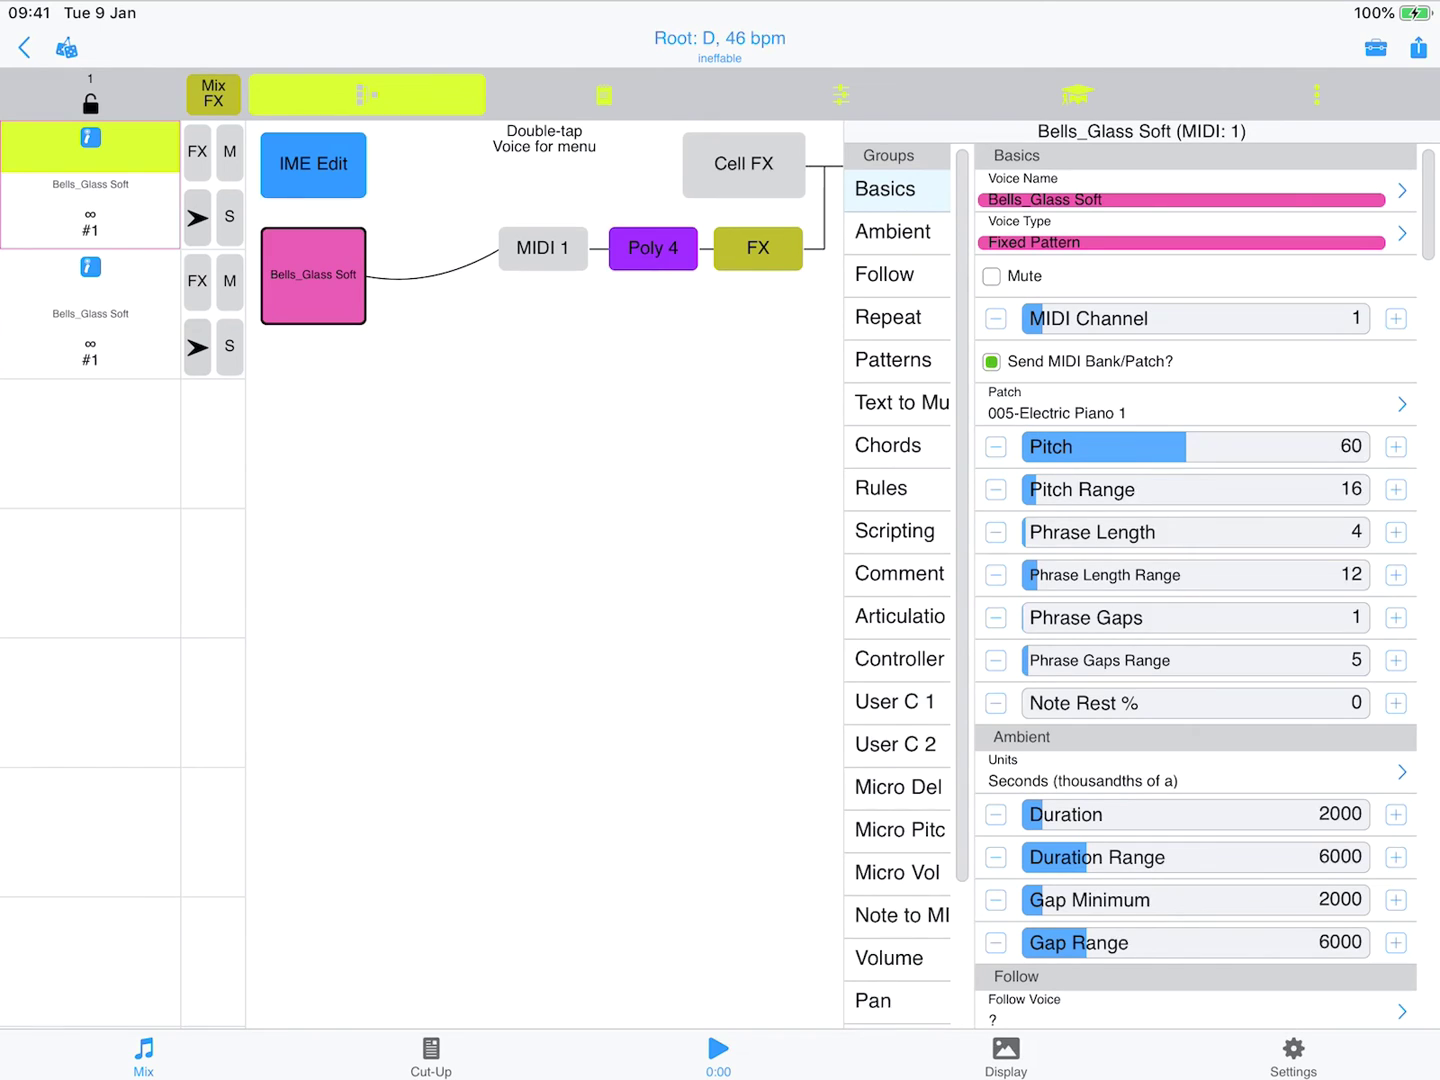
{"action": "left_click", "coordinate": [90, 315]}
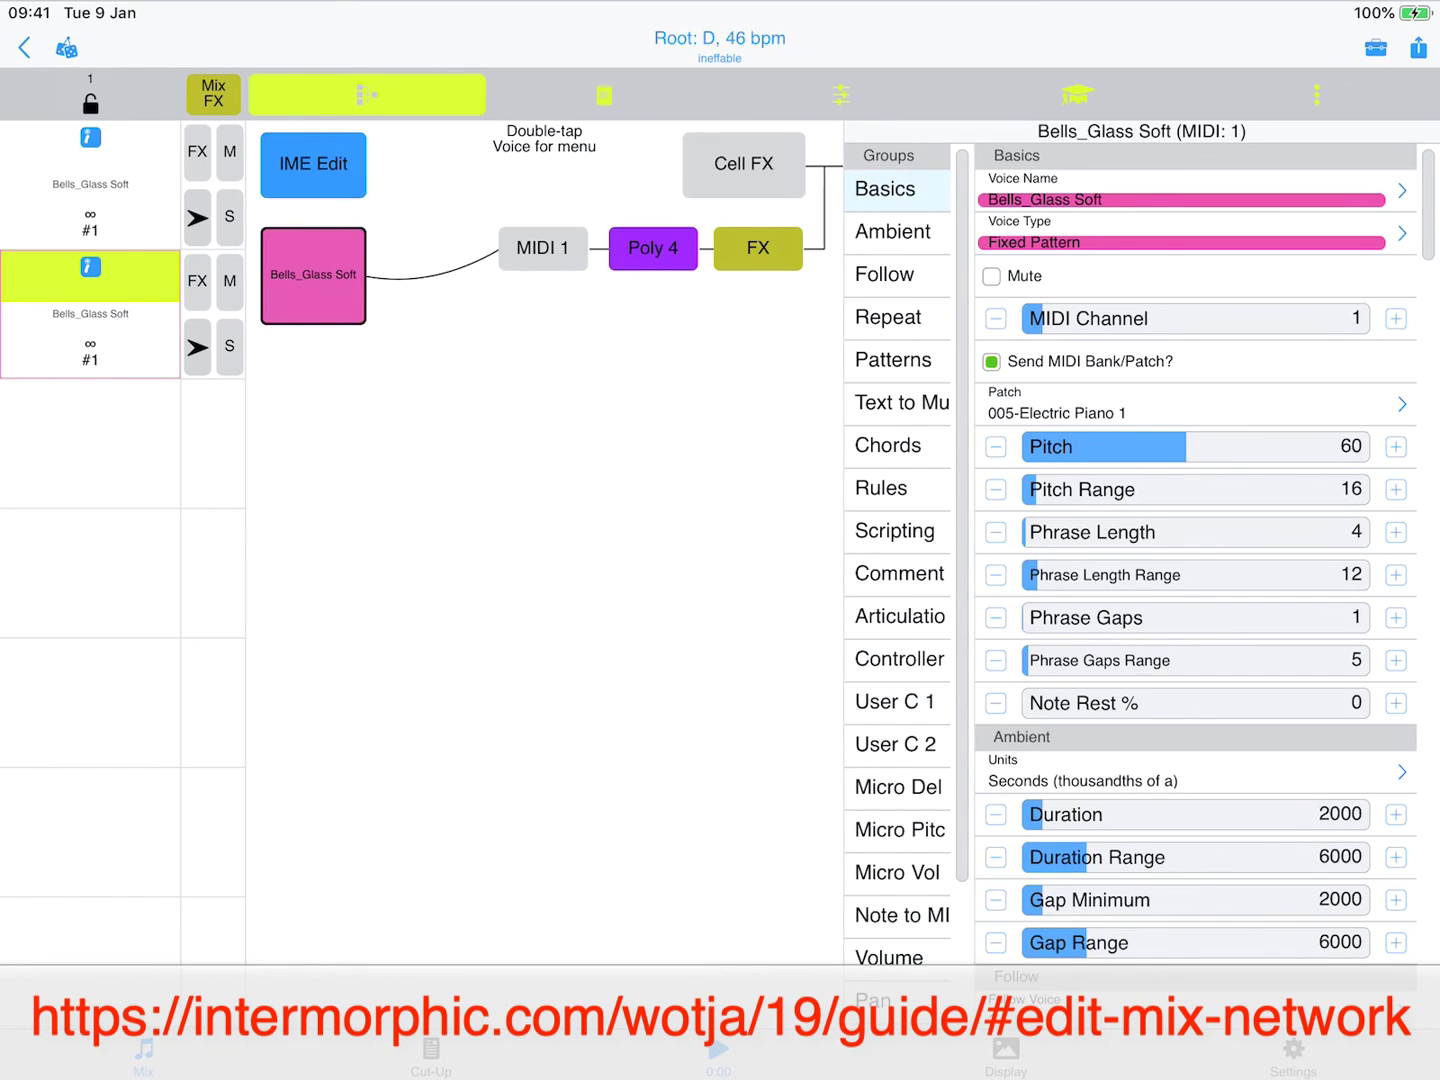
{"action": "left_click", "coordinate": [91, 444]}
{"action": "left_click", "coordinate": [843, 573]}
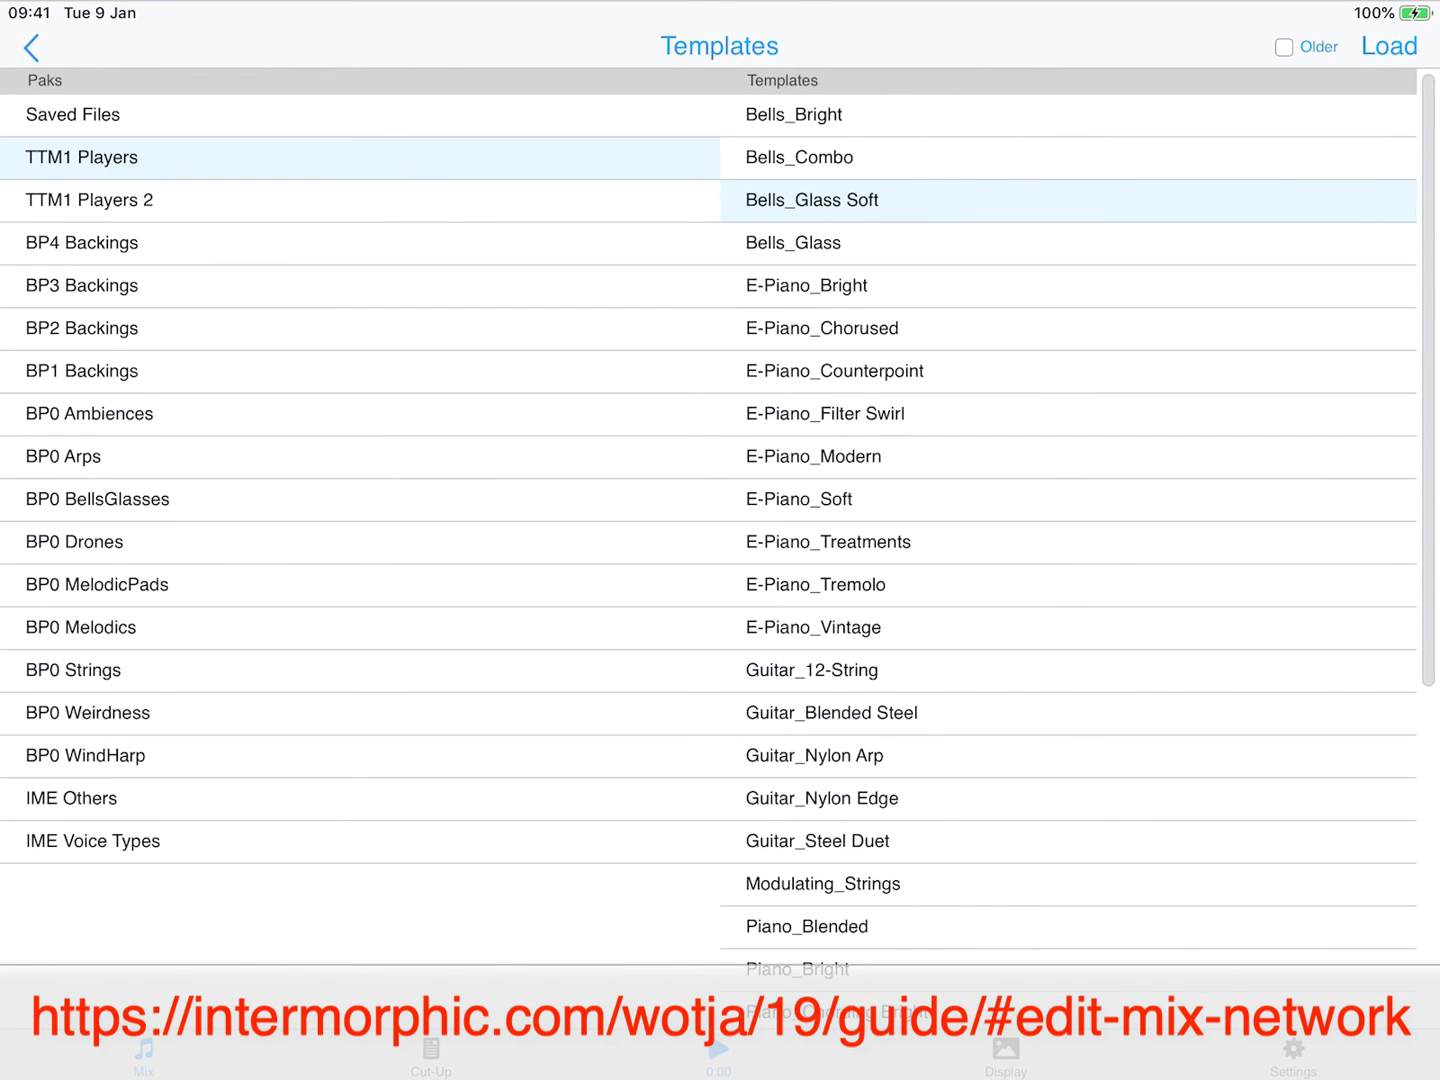
Step: Load Ambience_Scene 1 from BP2 Backings into the third voice (after trying Ambience_Scene 2)
{"action": "left_click", "coordinate": [360, 327]}
{"action": "left_click", "coordinate": [1076, 285]}
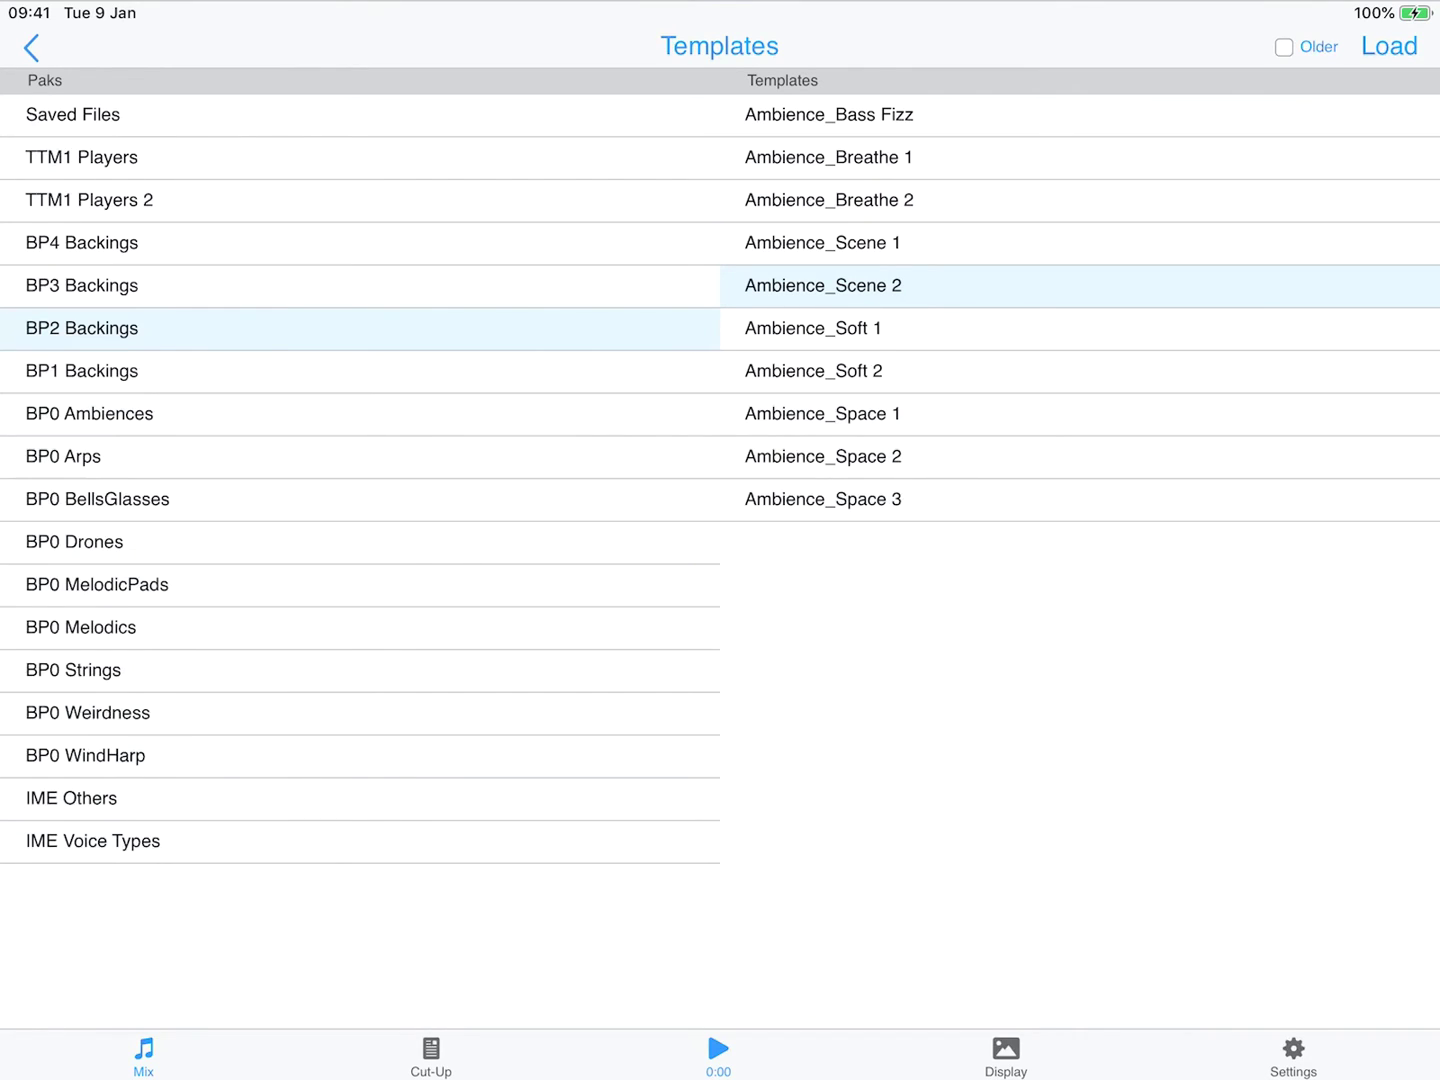
{"action": "left_click", "coordinate": [1080, 286]}
{"action": "left_click", "coordinate": [1080, 244]}
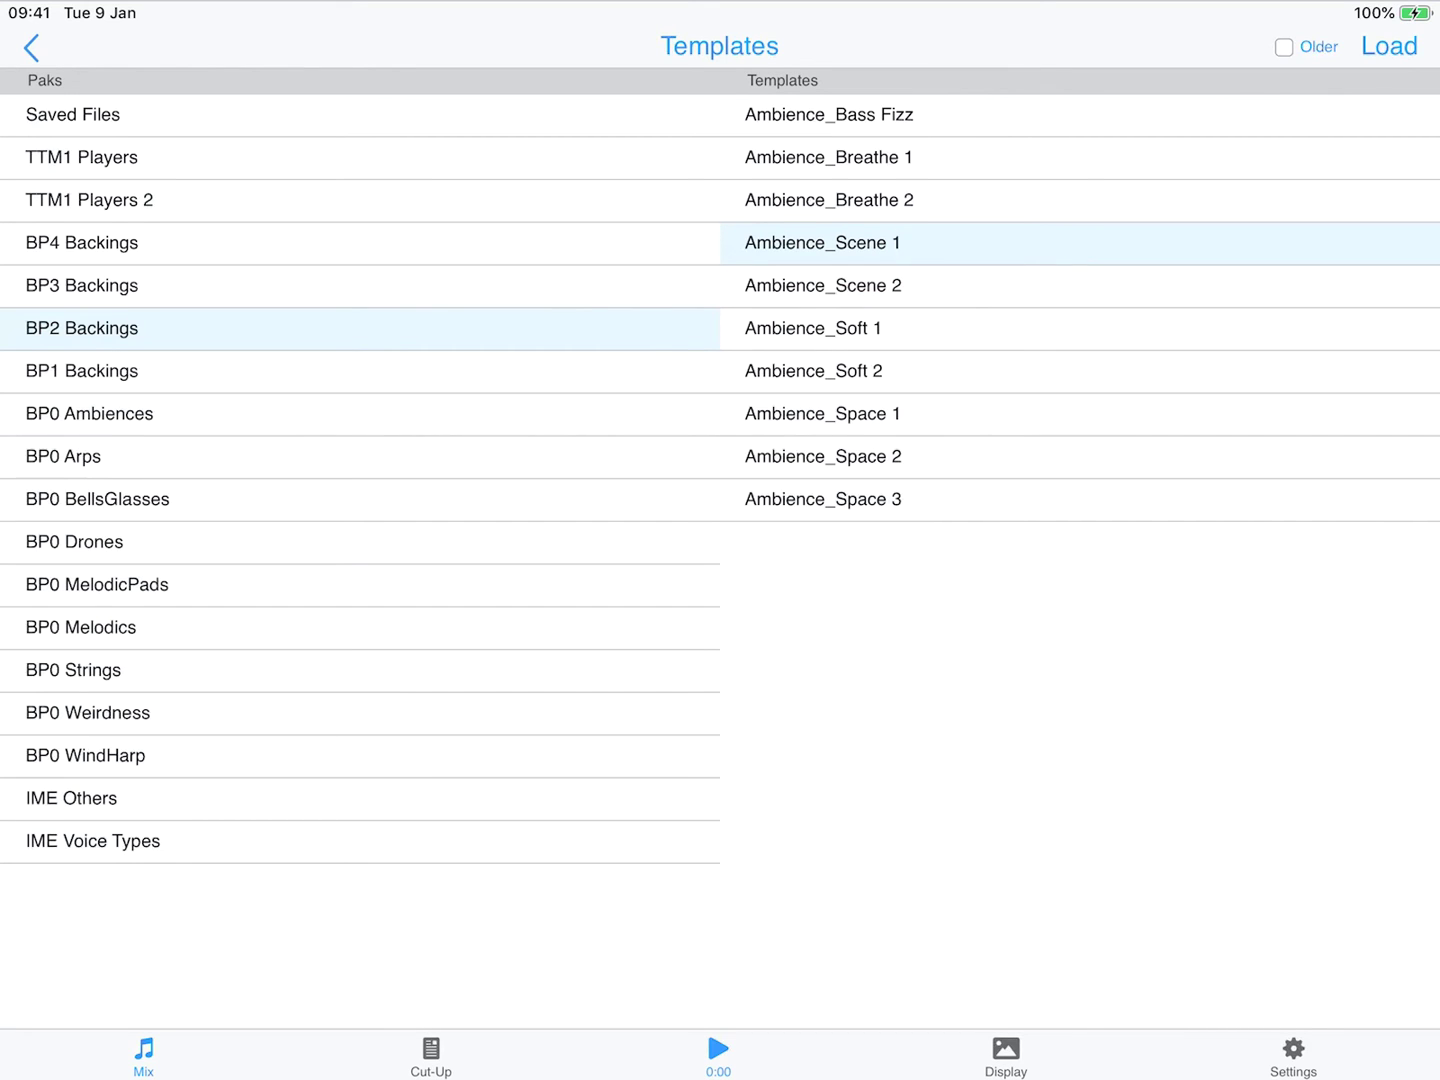
{"action": "left_click", "coordinate": [1395, 48]}
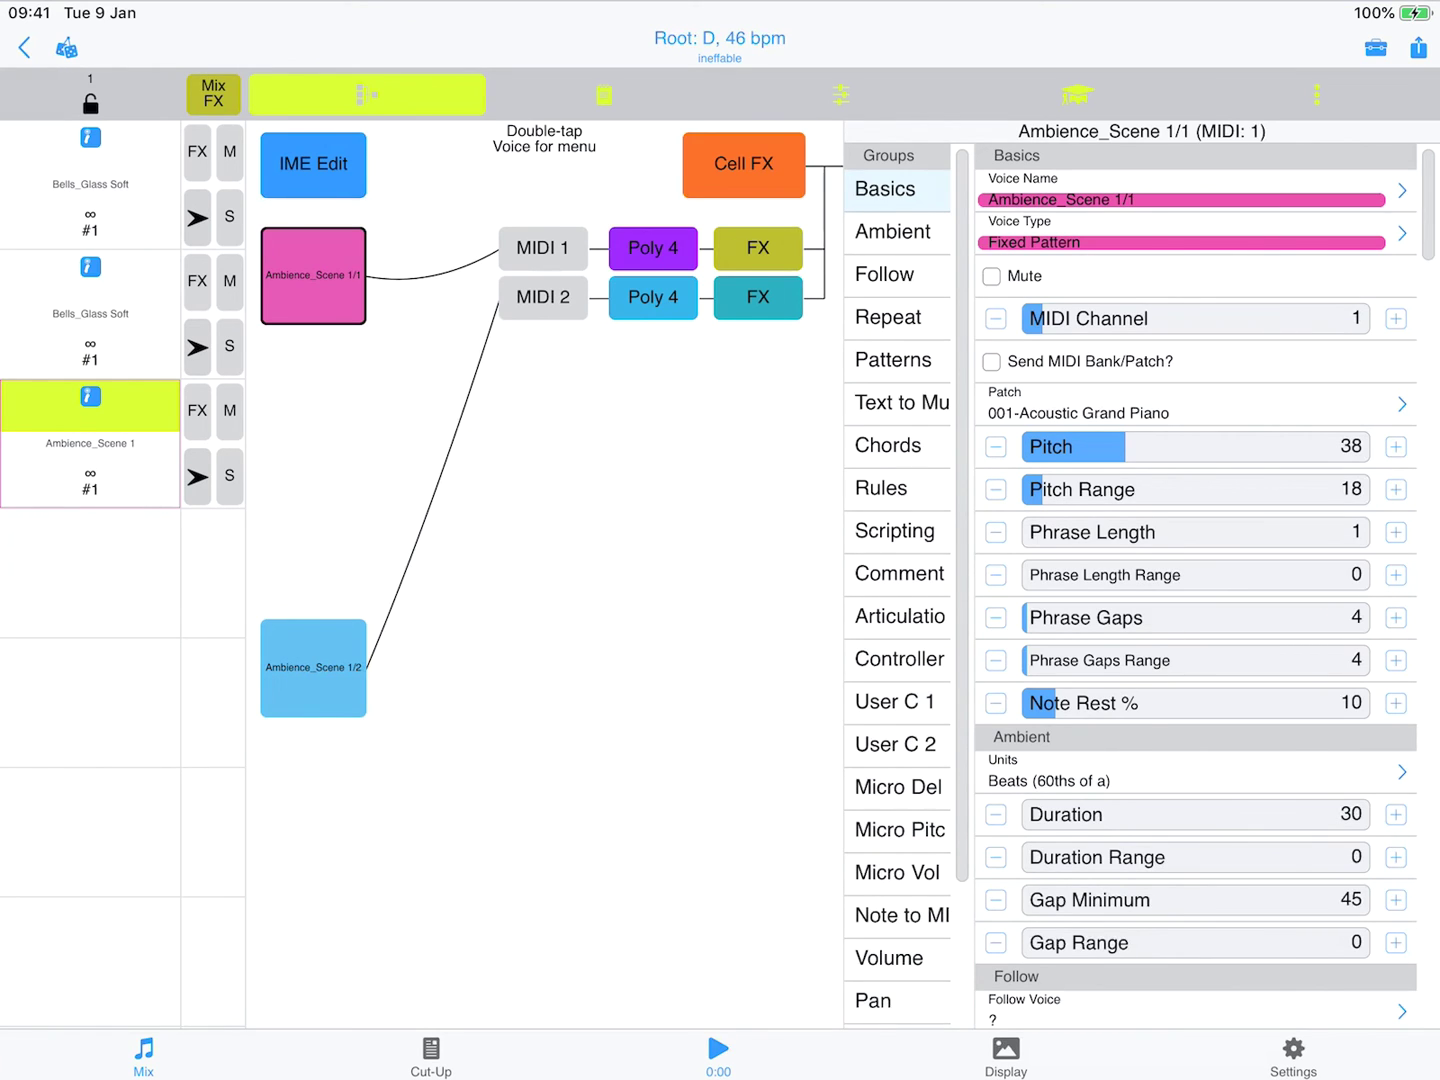
Step: Try the Multi Column layout, return to Single Column, and show the voices' TTM text boxes
{"action": "left_click", "coordinate": [1316, 94]}
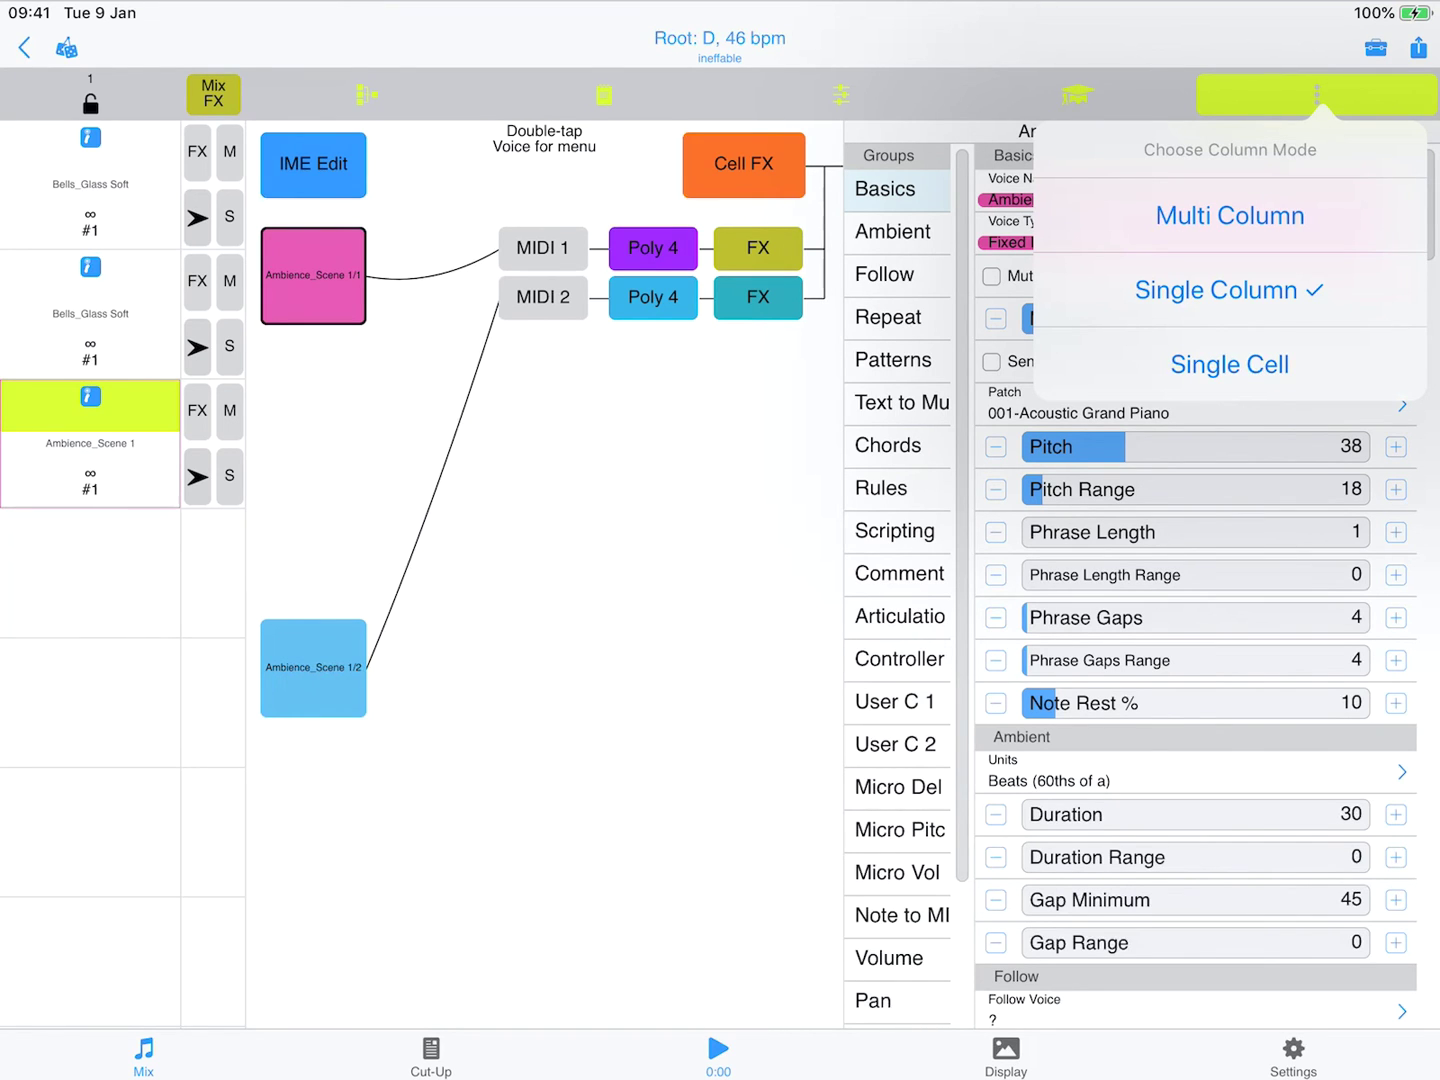
{"action": "left_click", "coordinate": [1230, 215]}
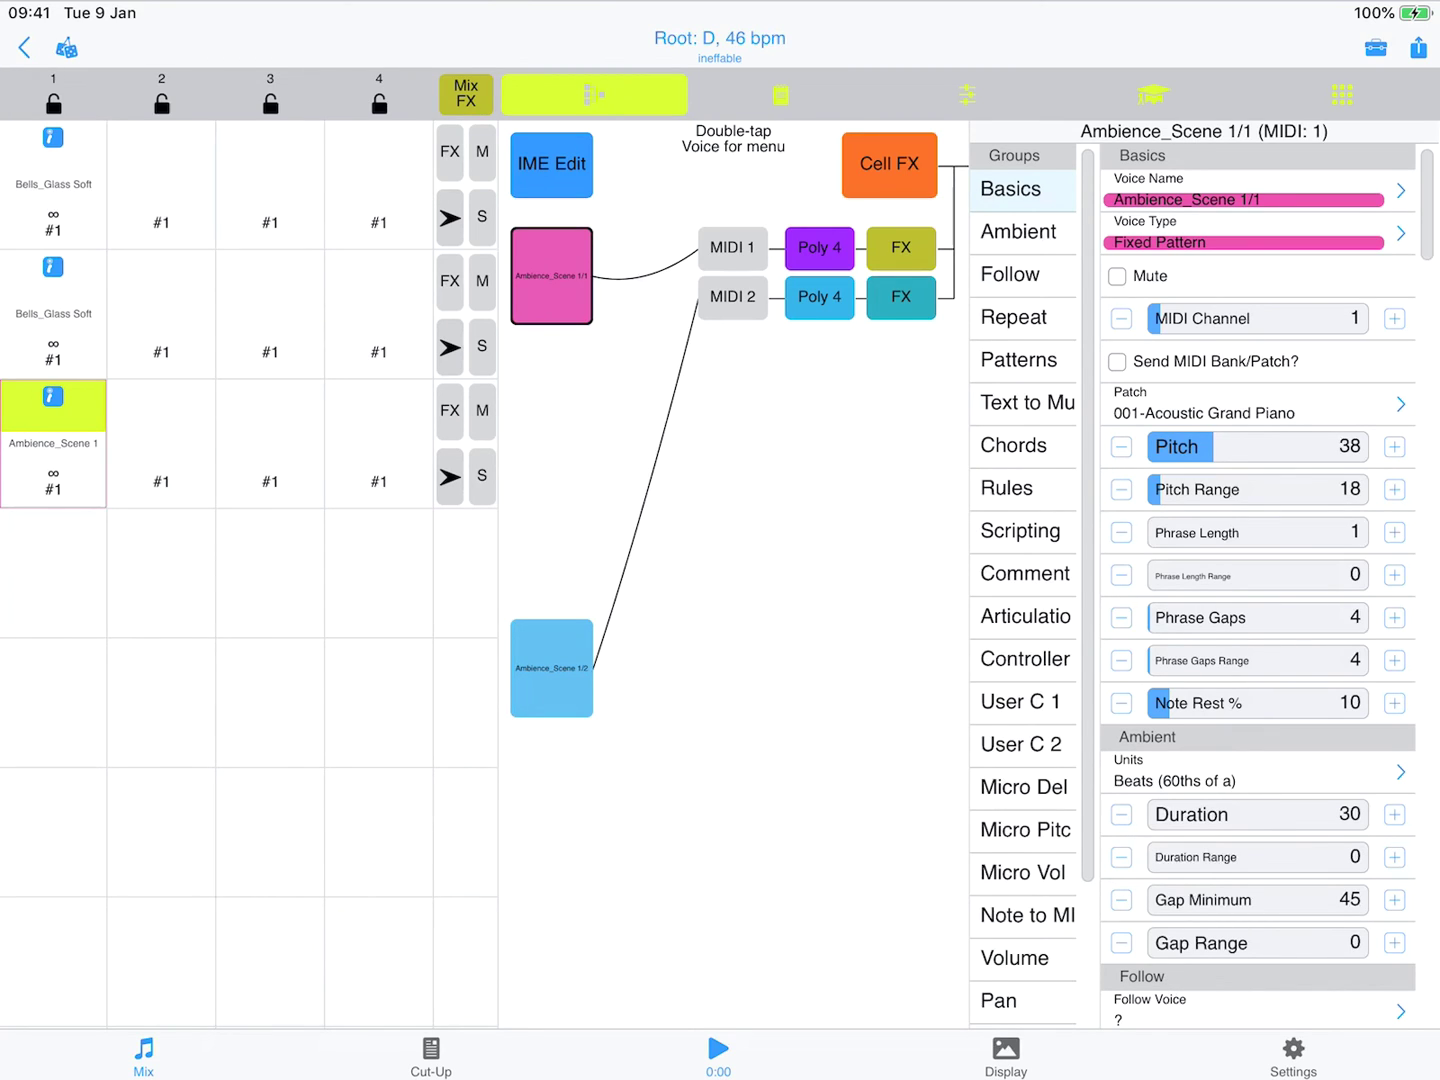
{"action": "left_click", "coordinate": [1343, 95]}
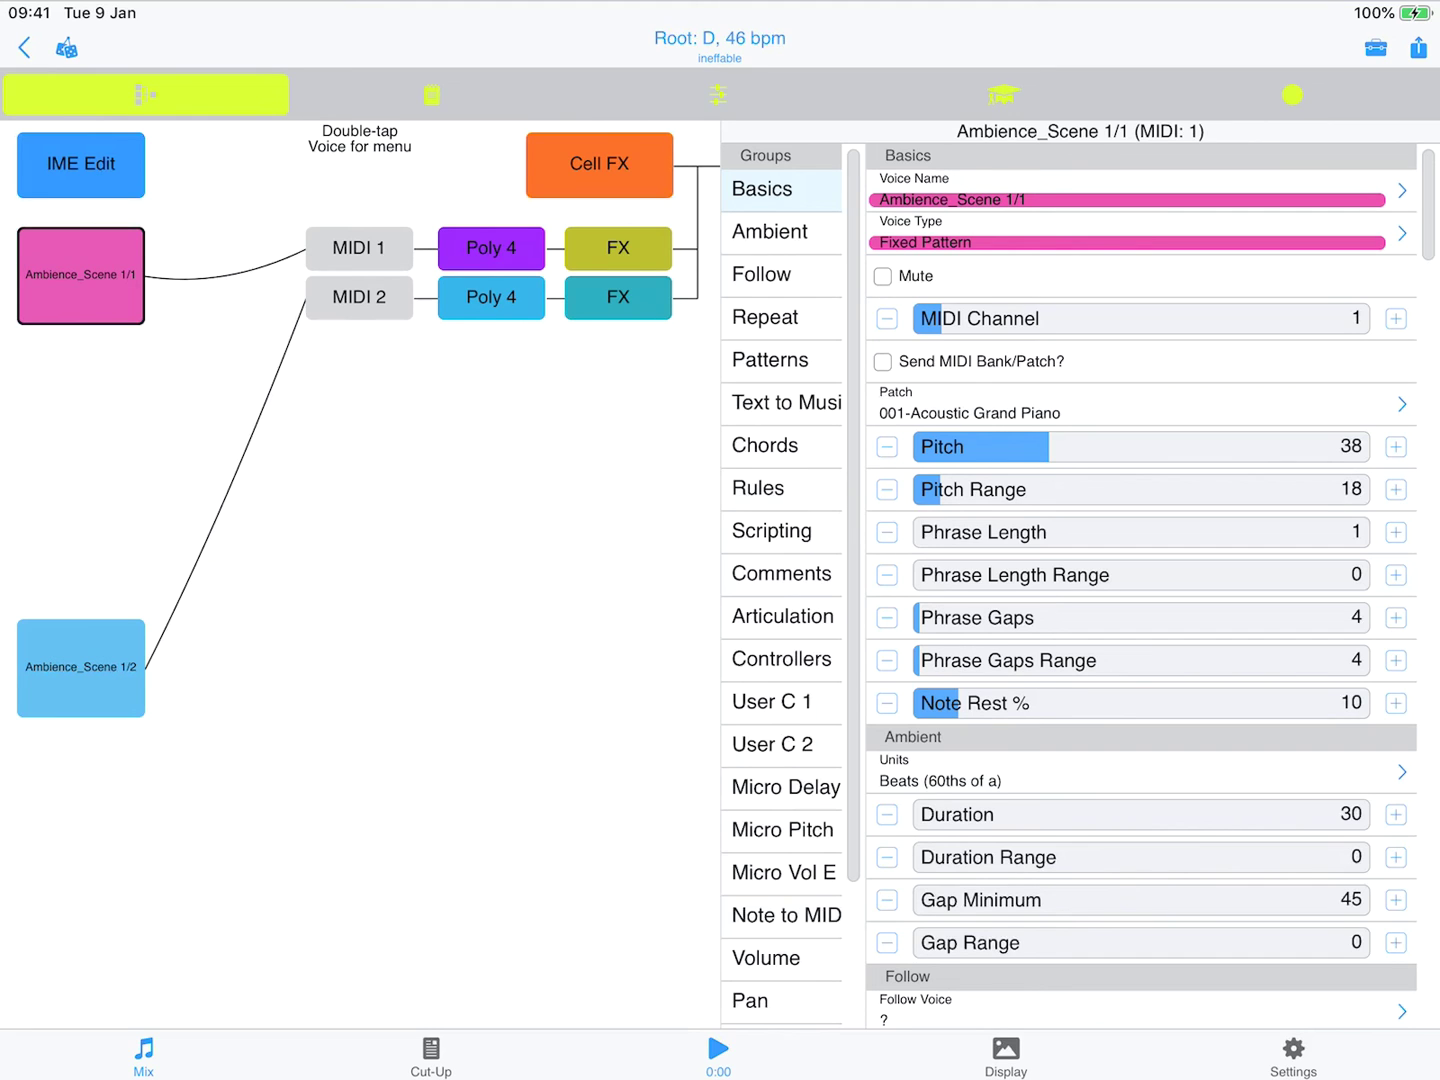
{"action": "left_click", "coordinate": [1291, 95]}
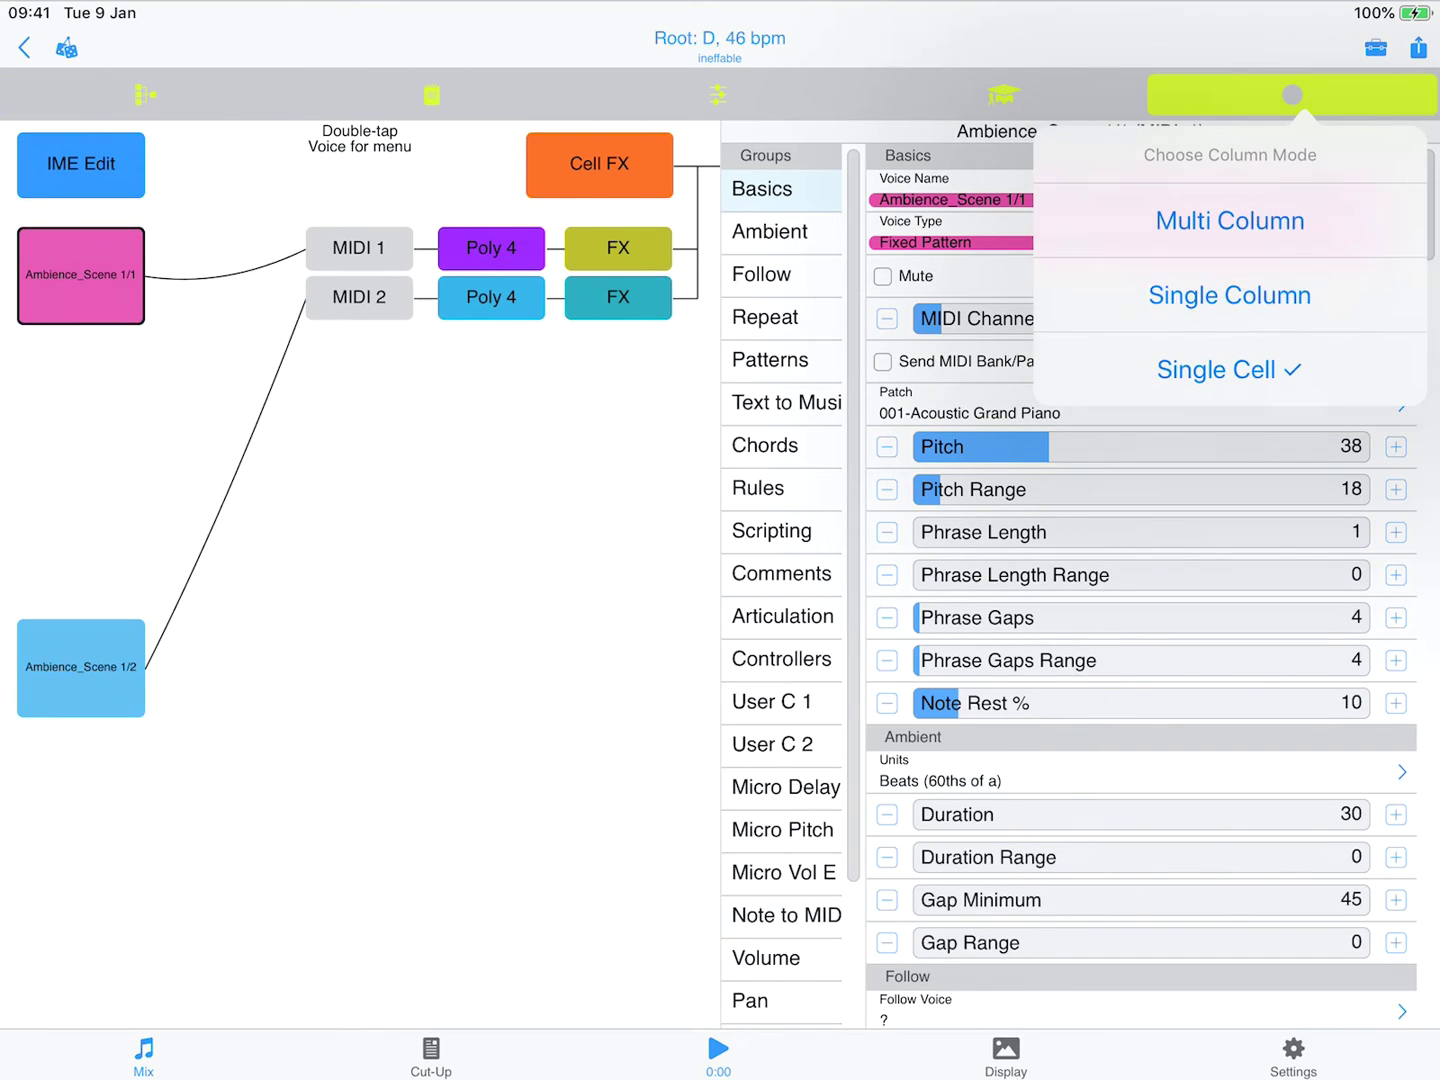
{"action": "left_click", "coordinate": [1229, 221]}
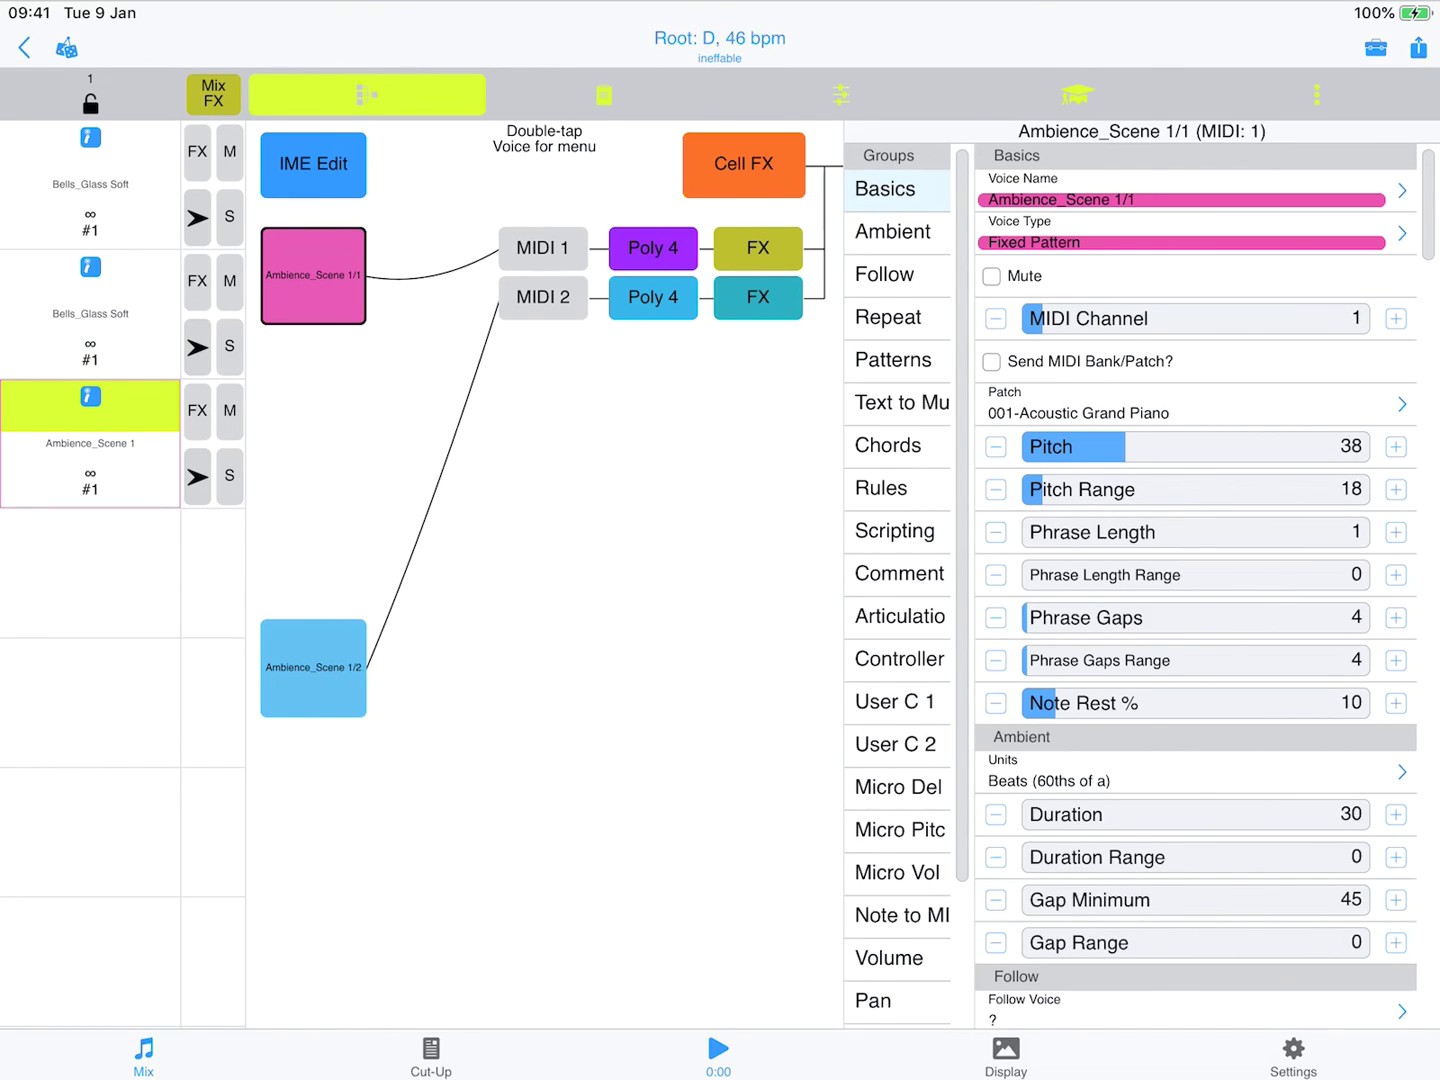
{"action": "left_click", "coordinate": [605, 95]}
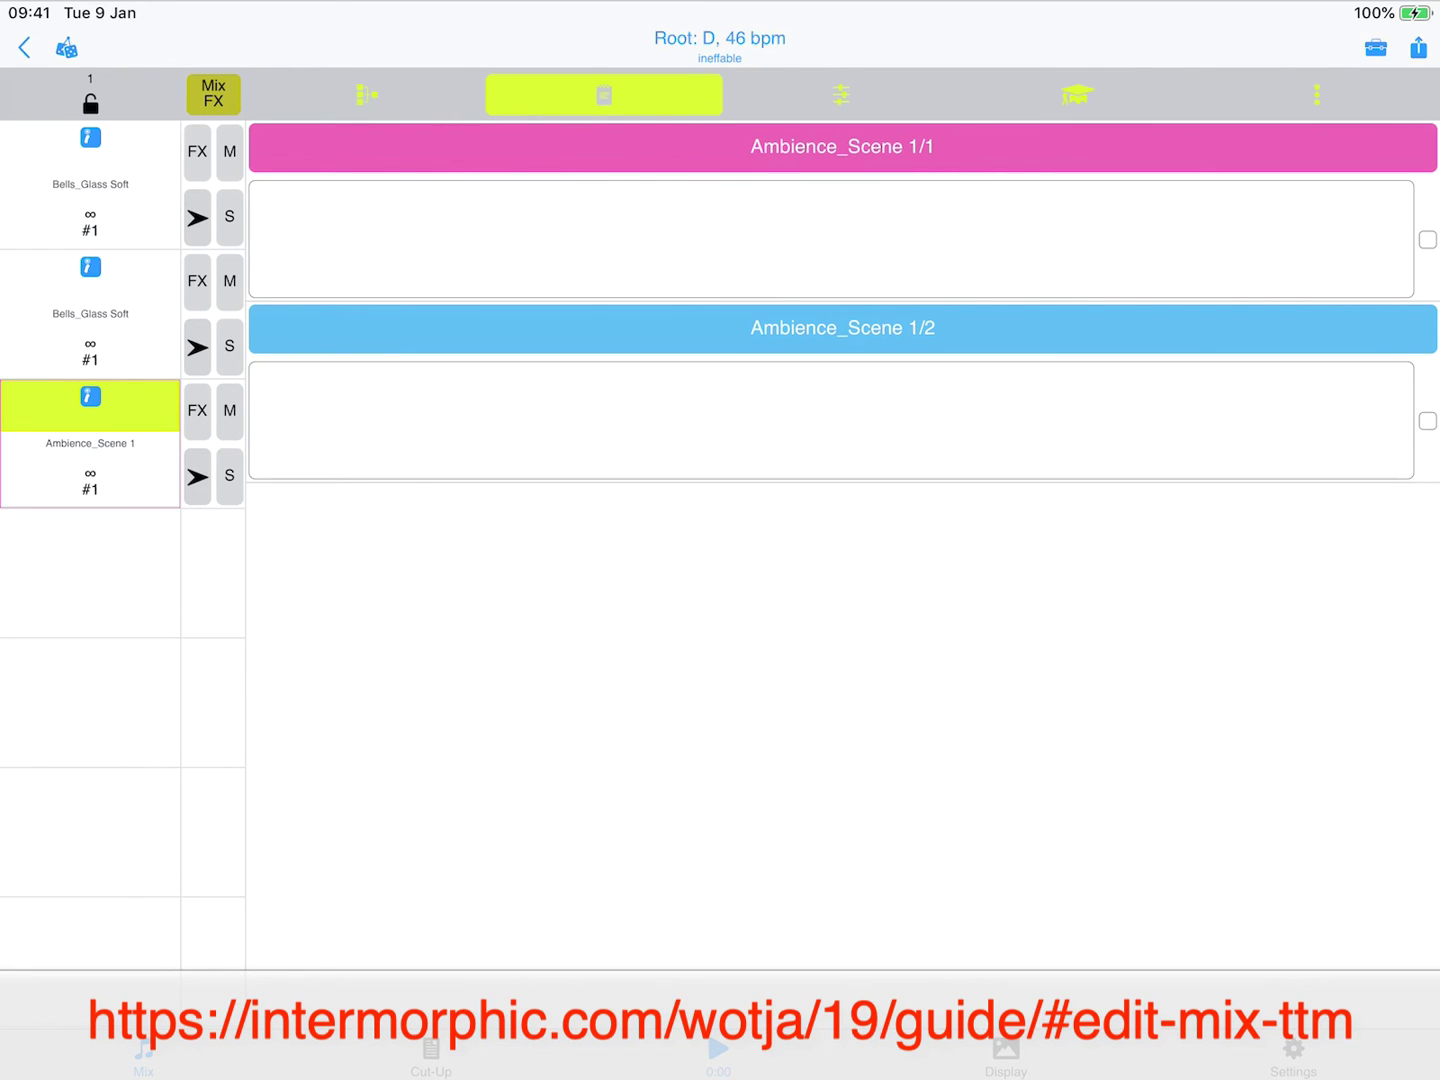
Step: Peek into Ambience_Scene 1/1's text editor, then show the Volume and Pan track mixer
{"action": "left_click", "coordinate": [832, 239]}
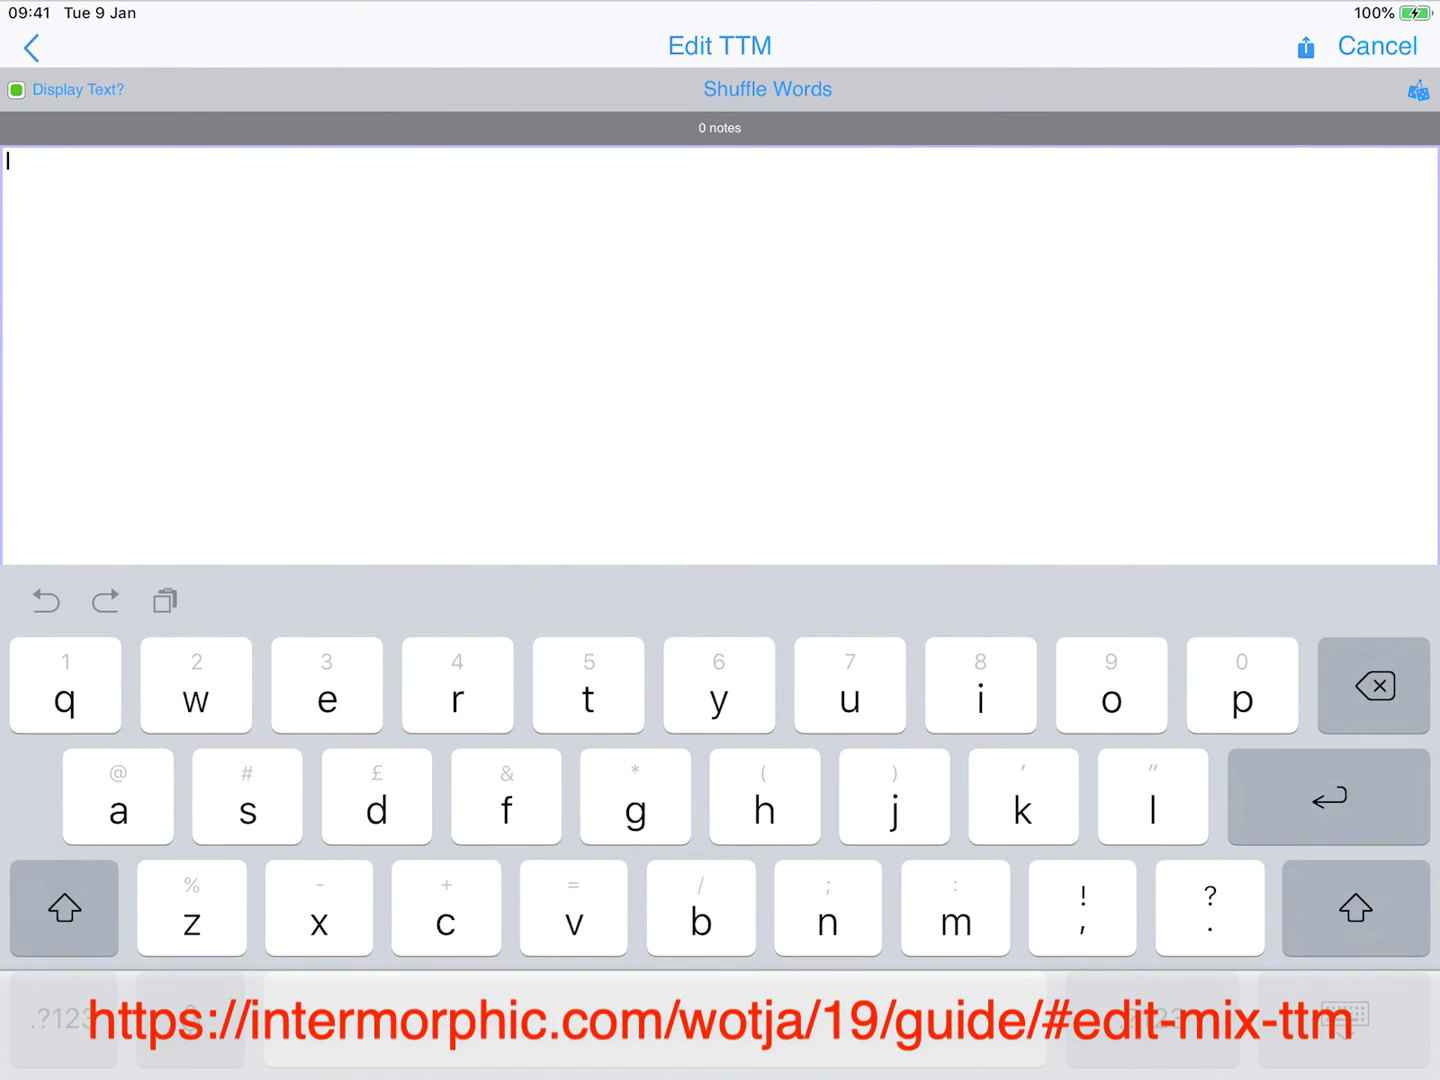
{"action": "left_click", "coordinate": [28, 46]}
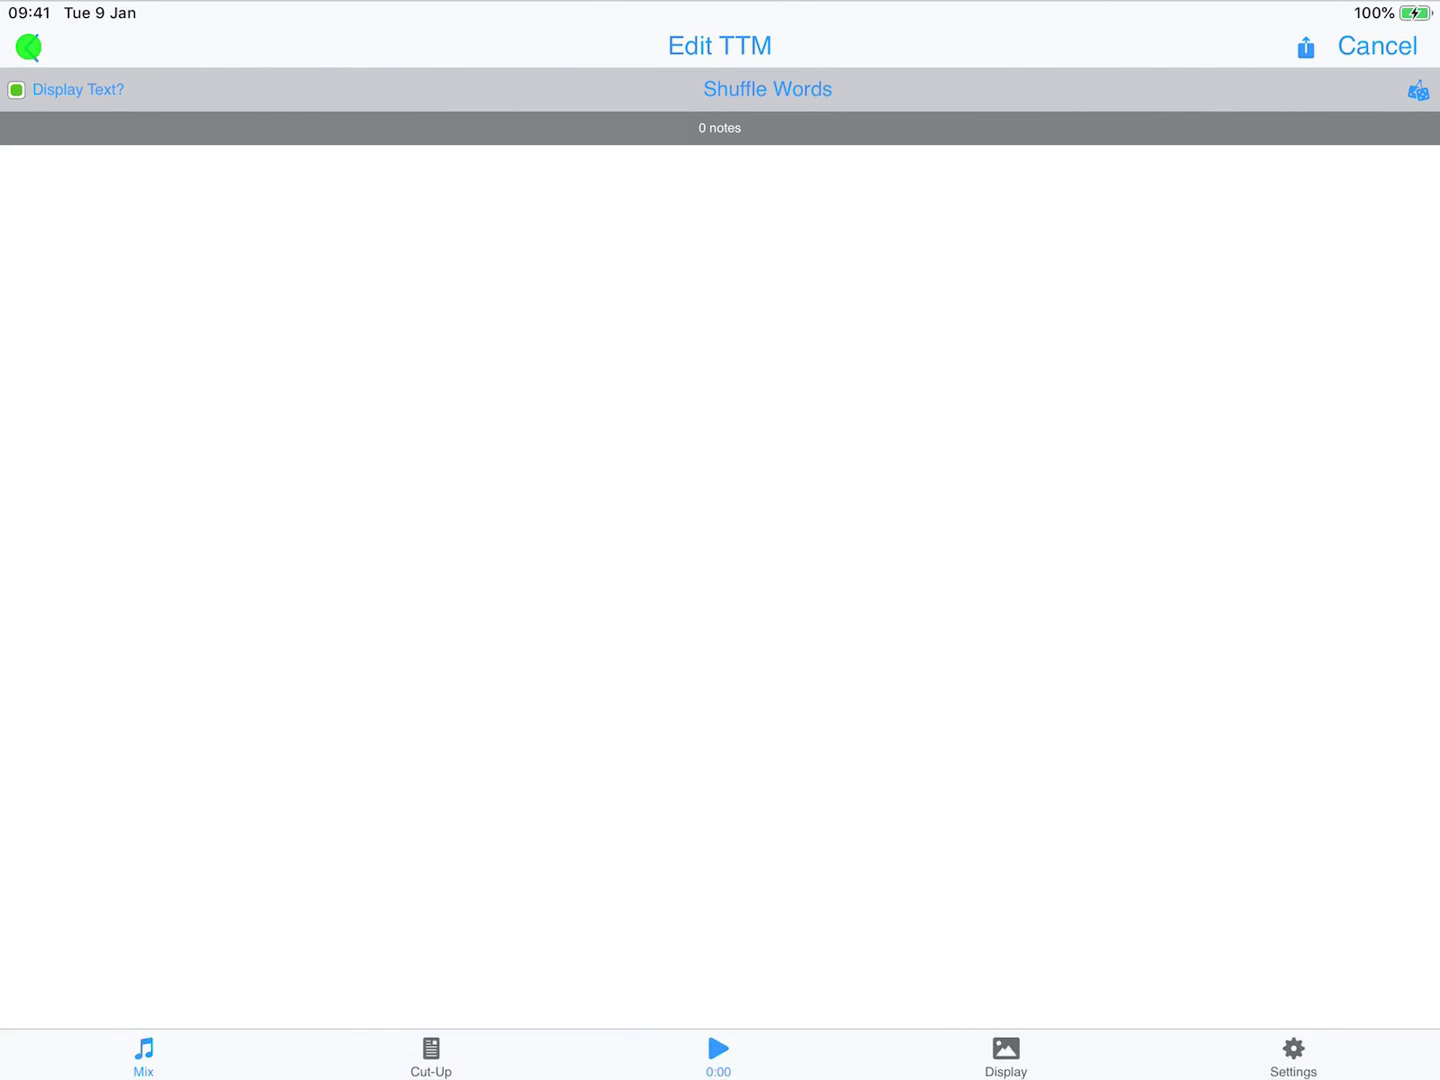
{"action": "left_click", "coordinate": [841, 94]}
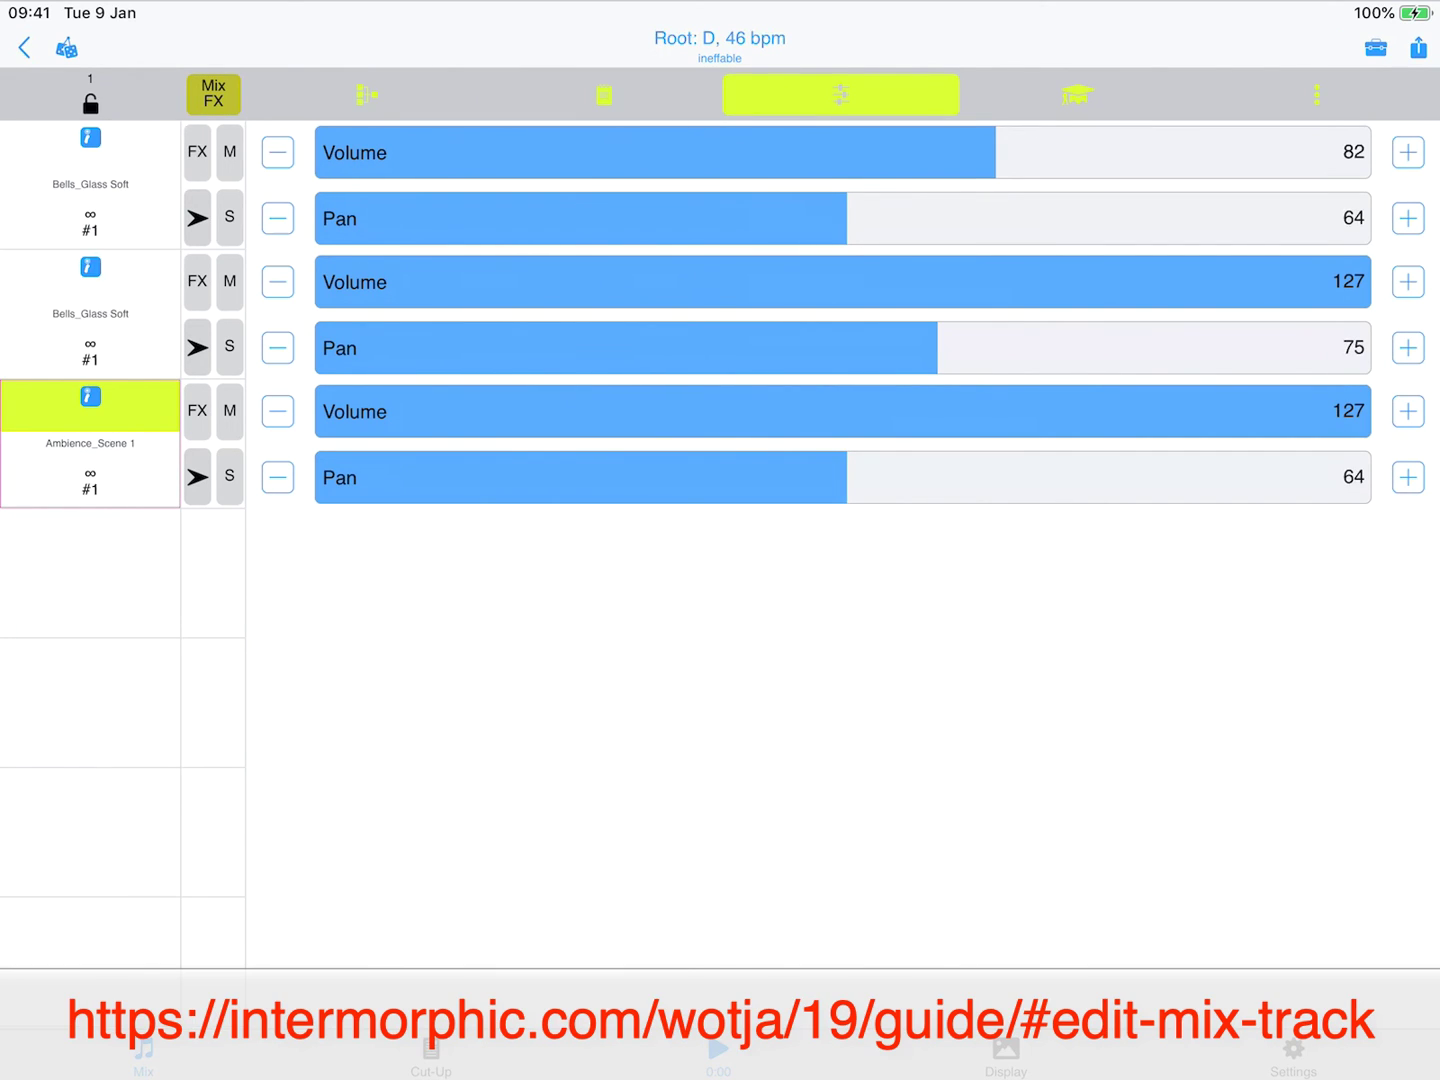
Step: Set the first track's volume and second track's pan to 76, then switch to voice mixing
{"action": "left_click_drag", "start_coordinate": [663, 151], "coordinate": [947, 151]}
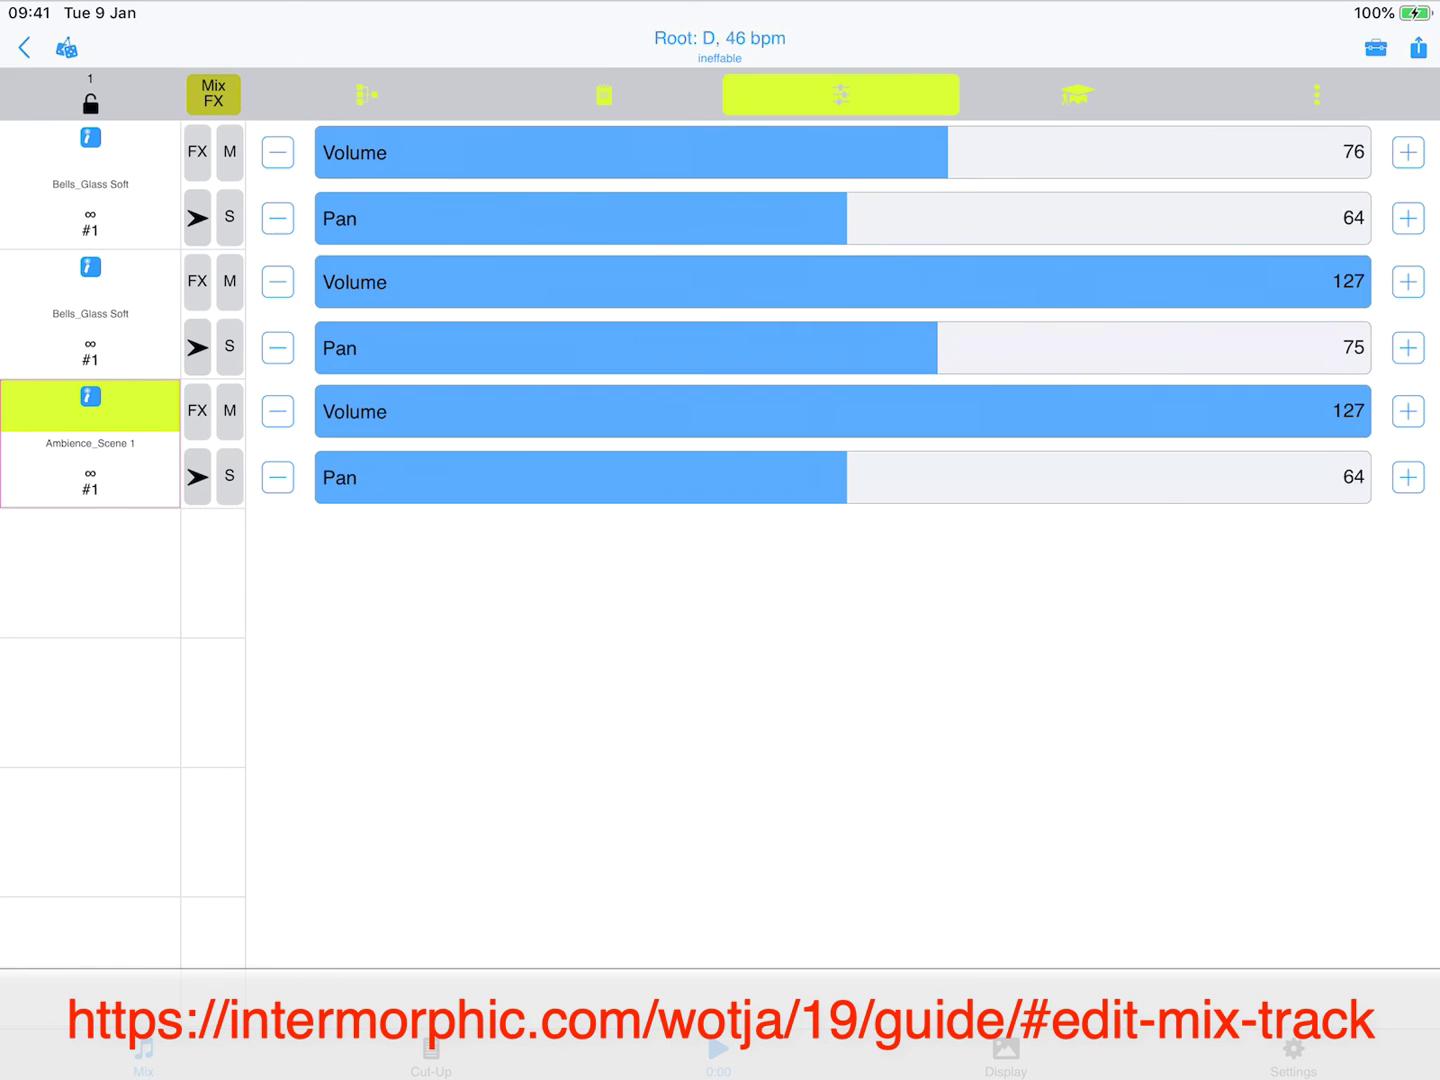
{"action": "mouse_move", "coordinate": [937, 348]}
{"action": "left_mouse_down"}
{"action": "mouse_move", "coordinate": [1148, 344]}
{"action": "mouse_move", "coordinate": [951, 348]}
{"action": "left_mouse_up"}
{"action": "left_click", "coordinate": [841, 95]}
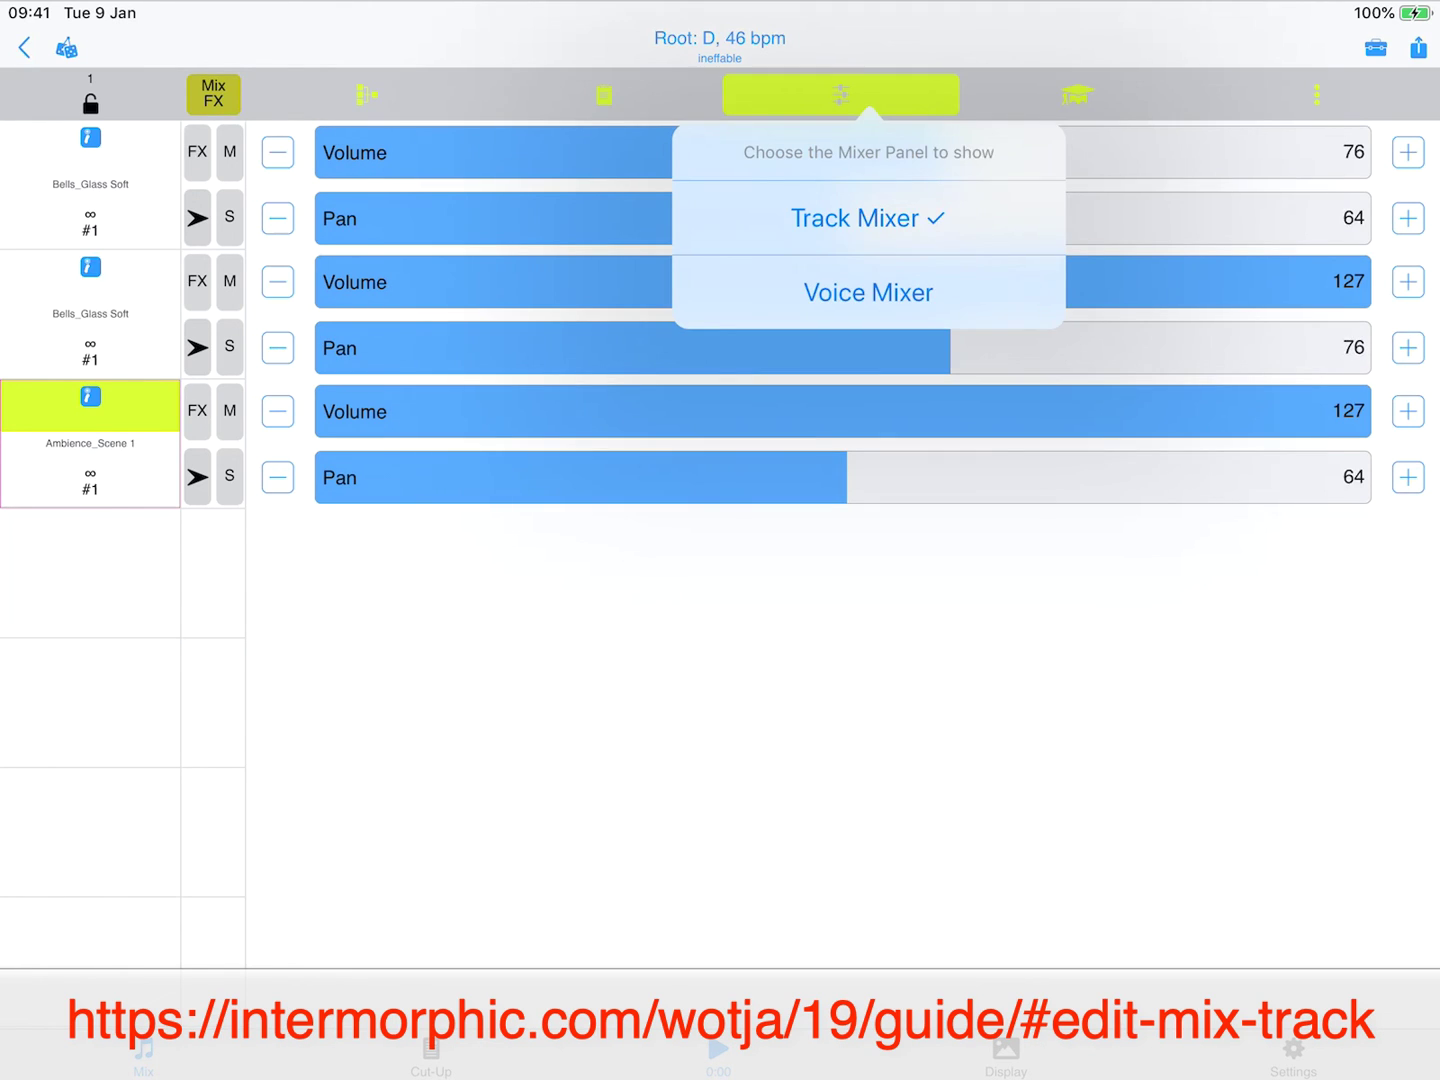
{"action": "left_click", "coordinate": [869, 292]}
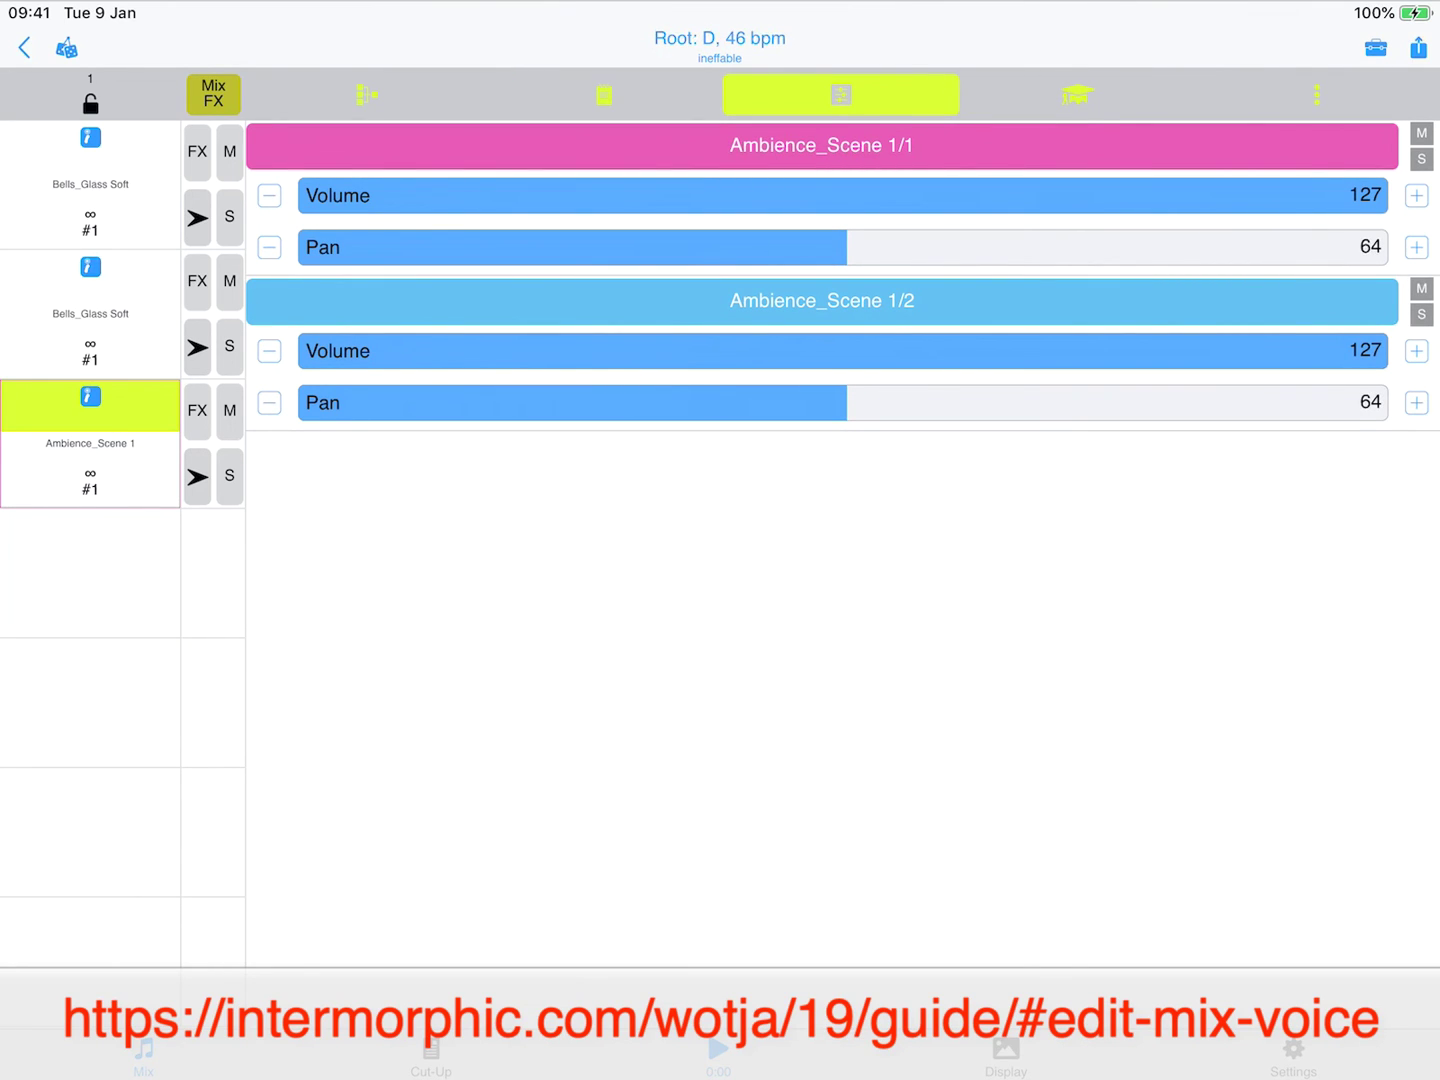
Step: Return via the network view to the Cell Rules for the Ambience_Scene 1 cell
{"action": "left_click", "coordinate": [363, 95]}
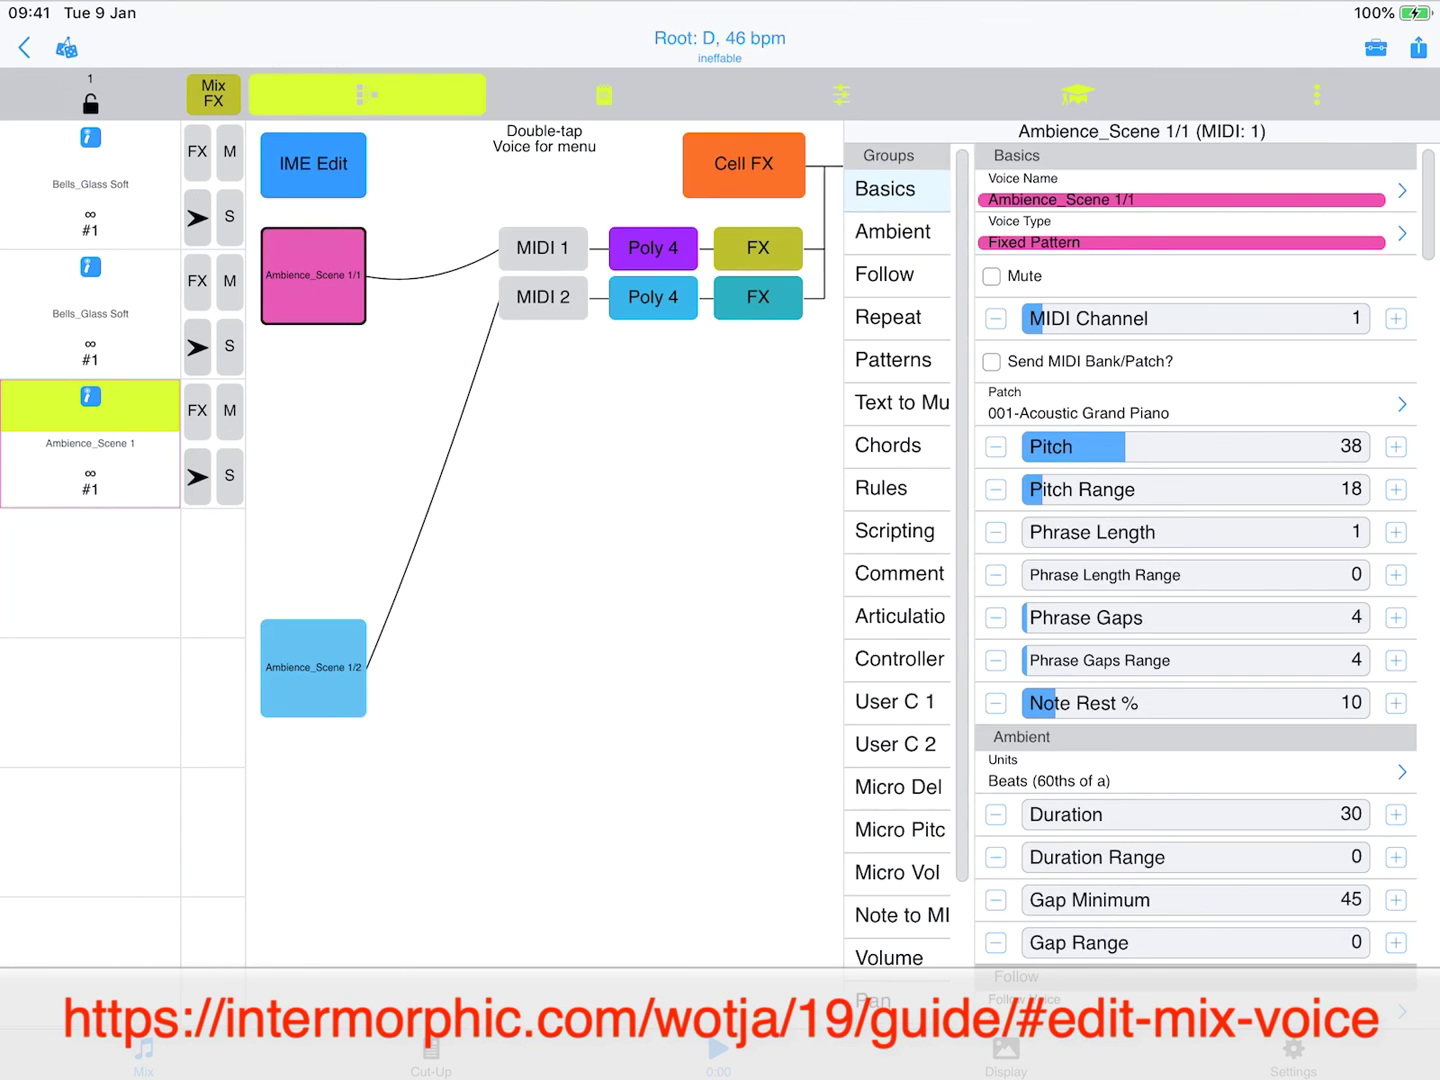
{"action": "left_click", "coordinate": [840, 94]}
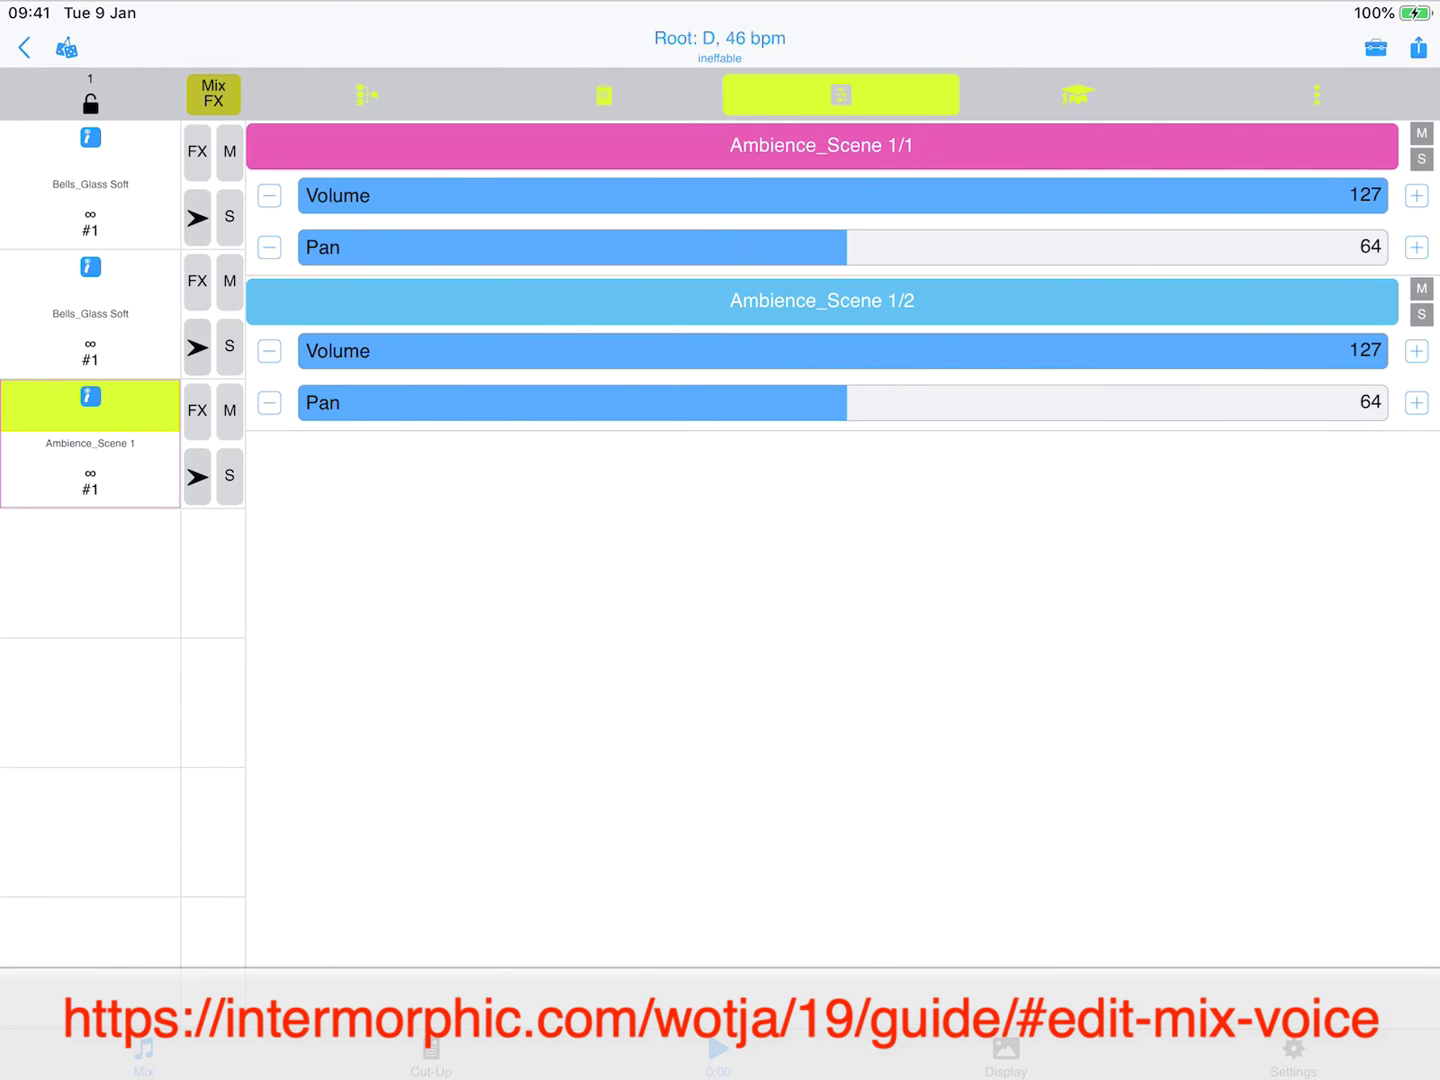
{"action": "left_click", "coordinate": [1077, 94]}
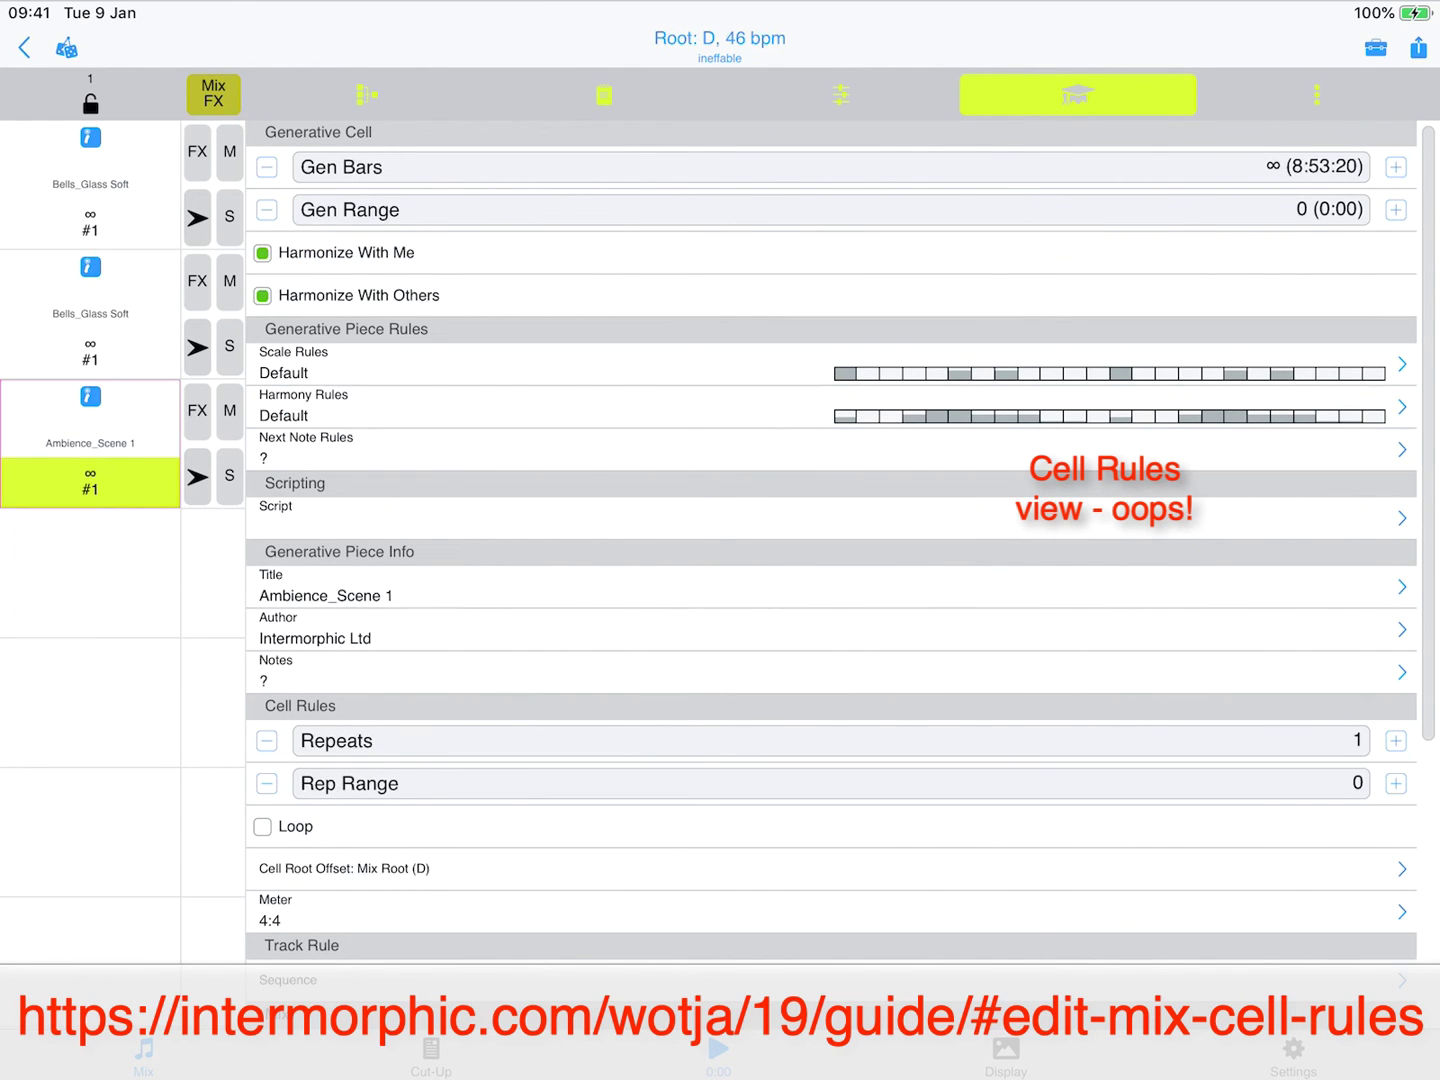
{"action": "scroll", "coordinate": [832, 540], "scroll_direction": "down", "scroll_amount": 3}
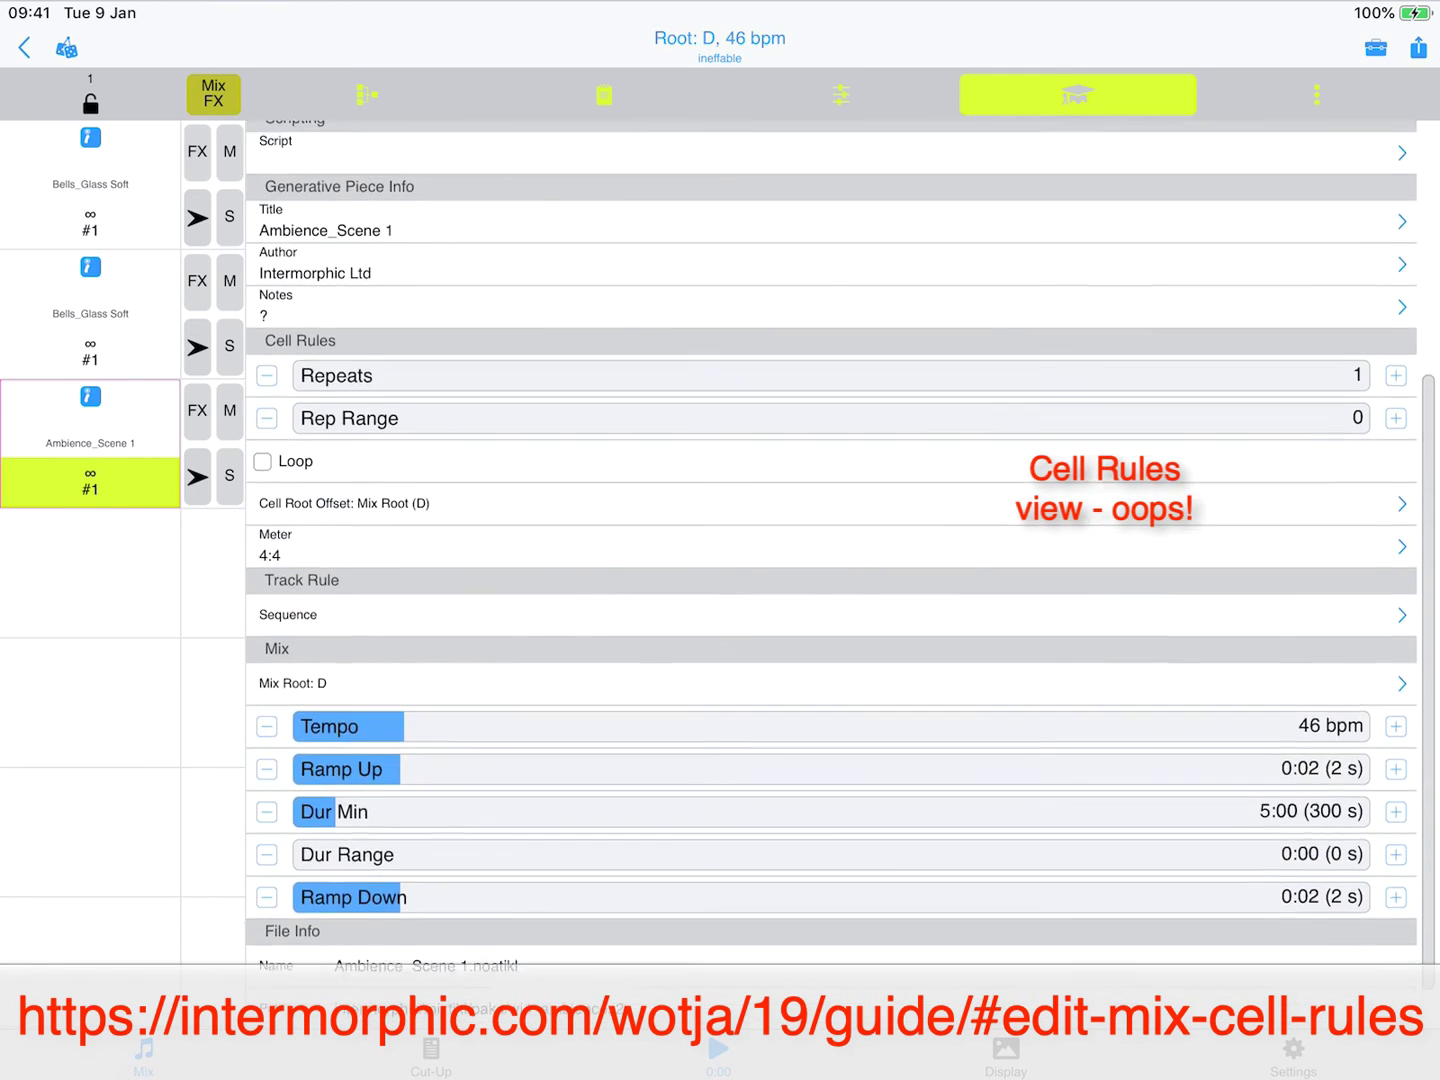
{"action": "scroll", "coordinate": [832, 541], "scroll_direction": "up", "scroll_amount": 3}
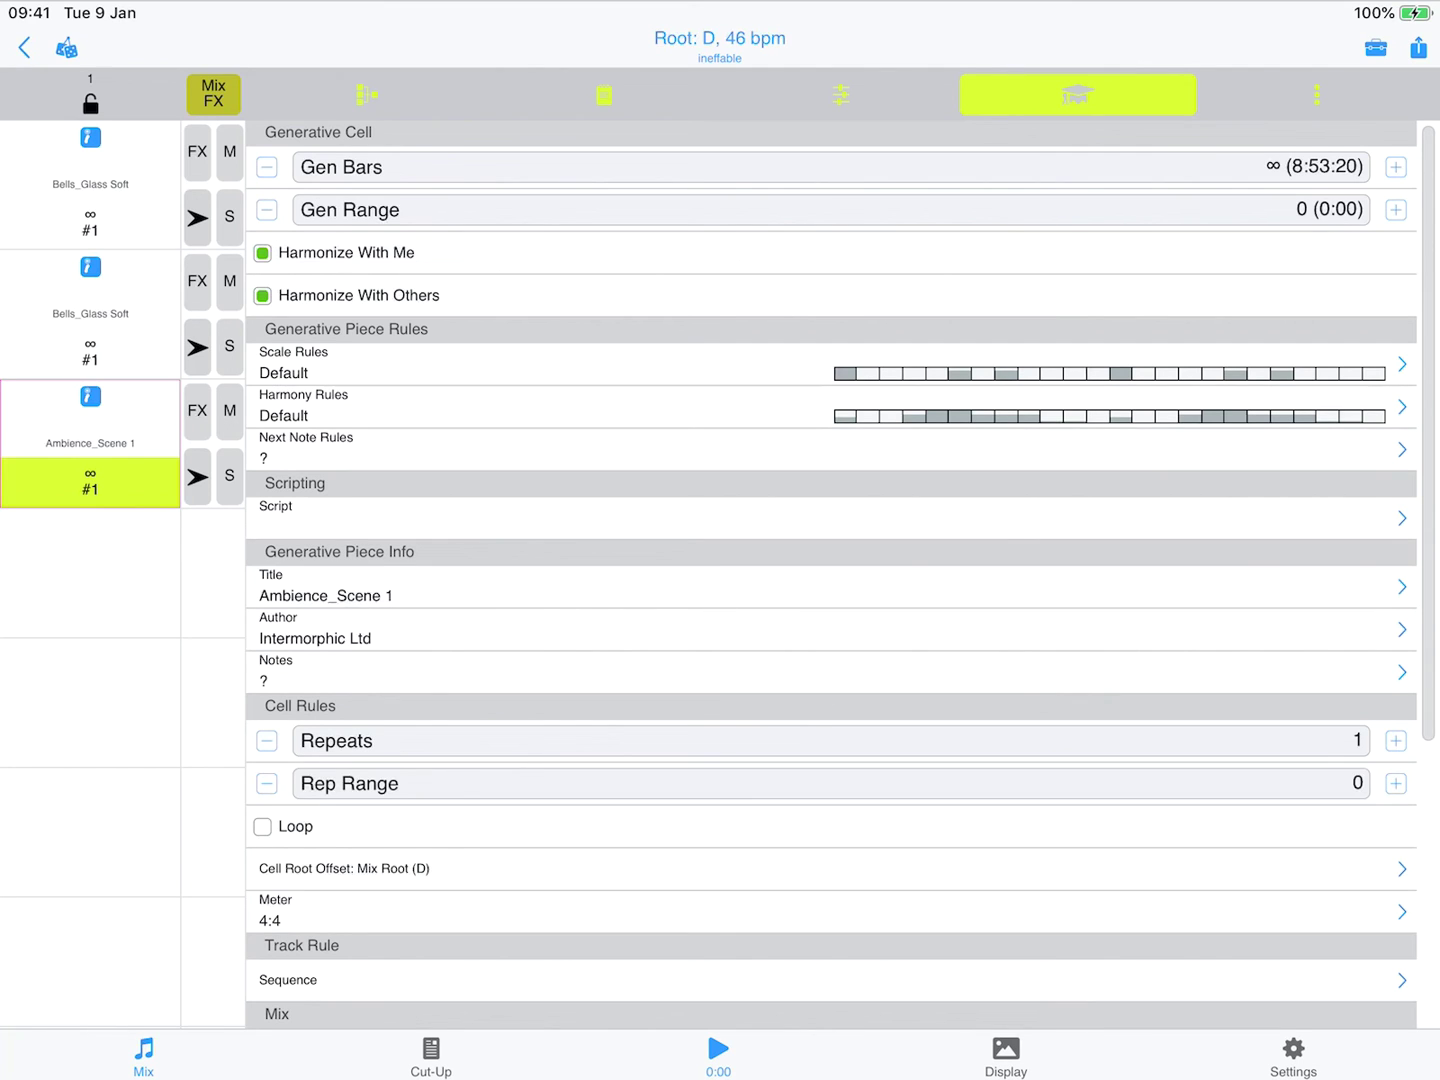
Step: Review the Scale Rules and the empty piece Script, then back out of the ineffable mix to the save prompt
{"action": "left_click", "coordinate": [832, 364]}
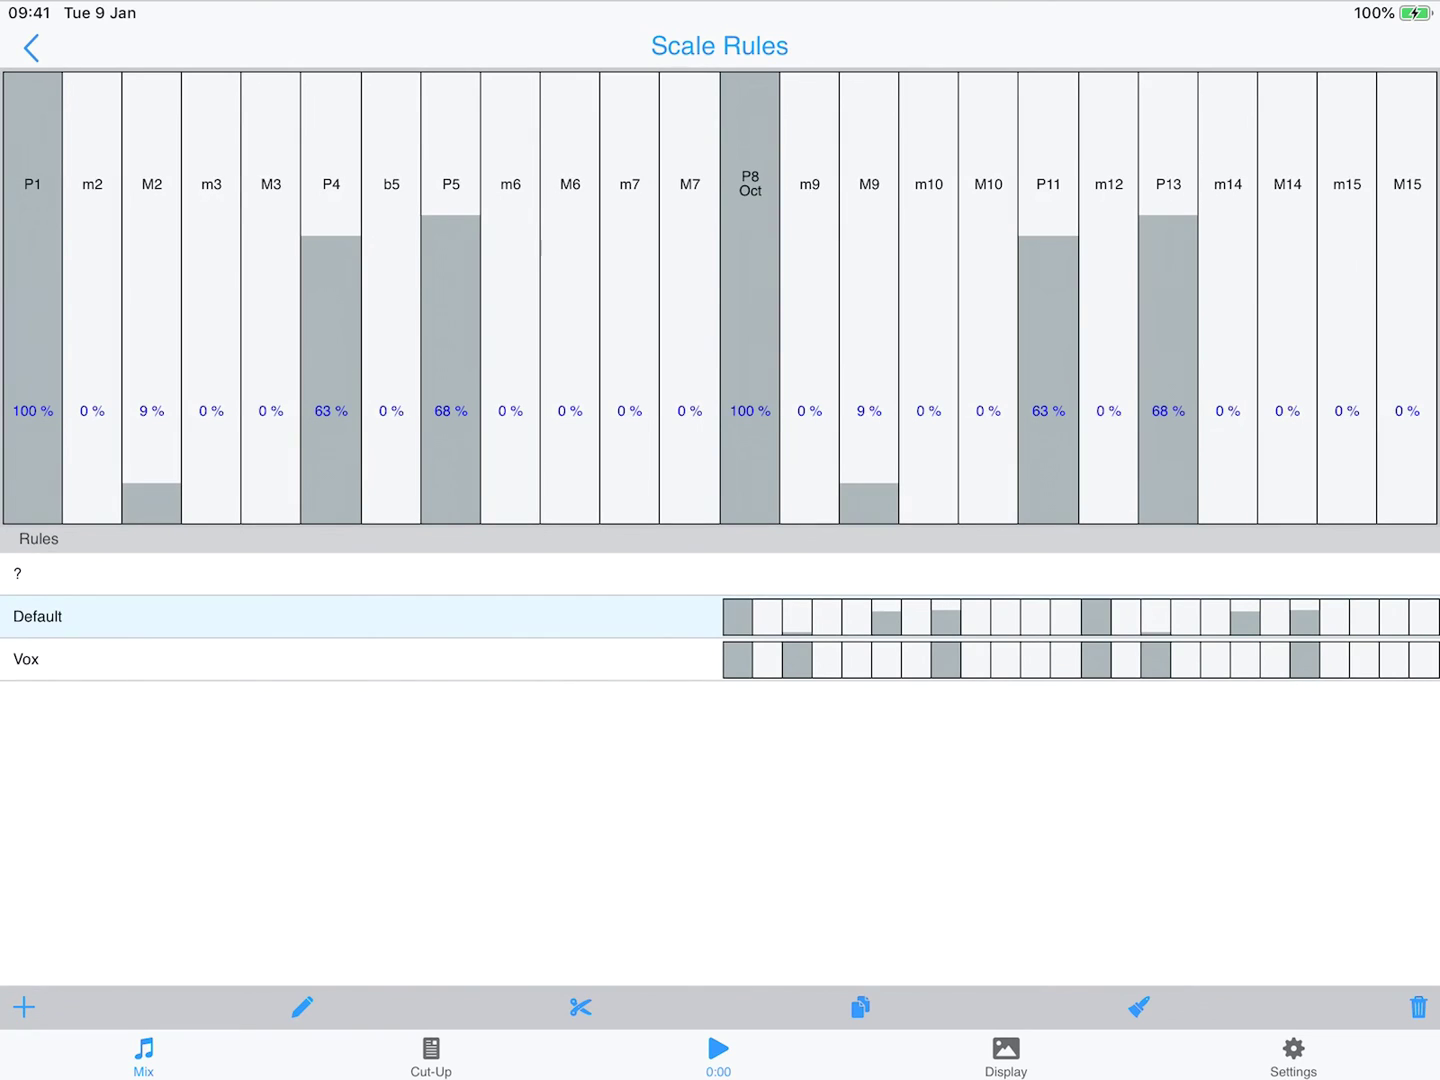
{"action": "left_click", "coordinate": [28, 47]}
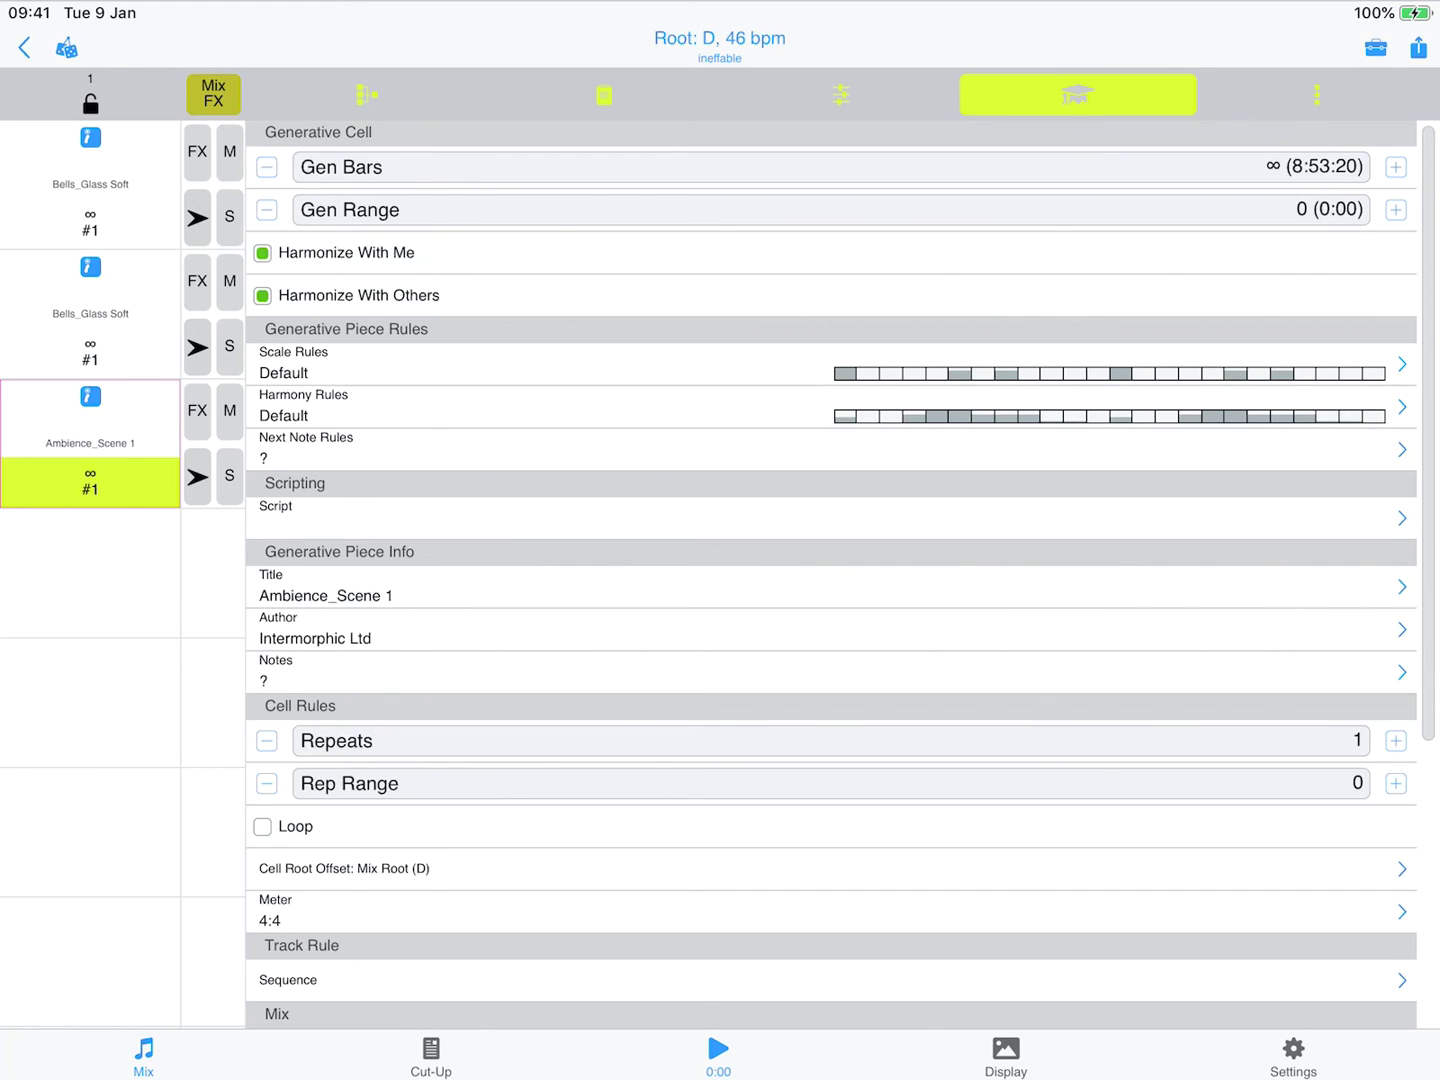
{"action": "left_click", "coordinate": [832, 518]}
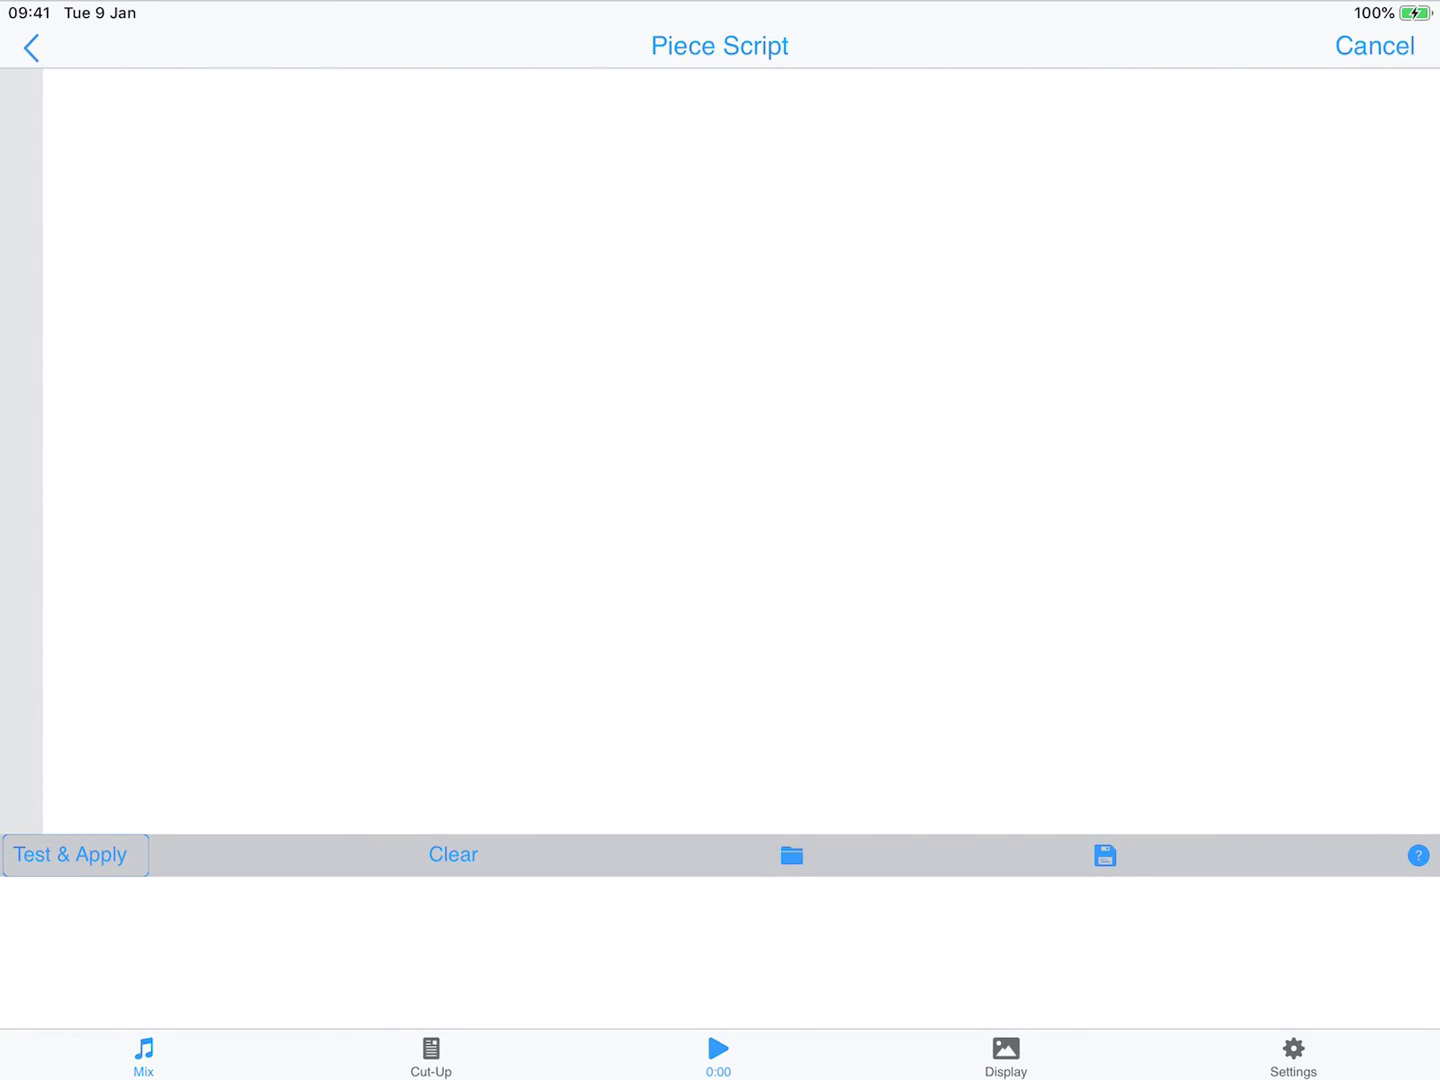
{"action": "left_click", "coordinate": [30, 47]}
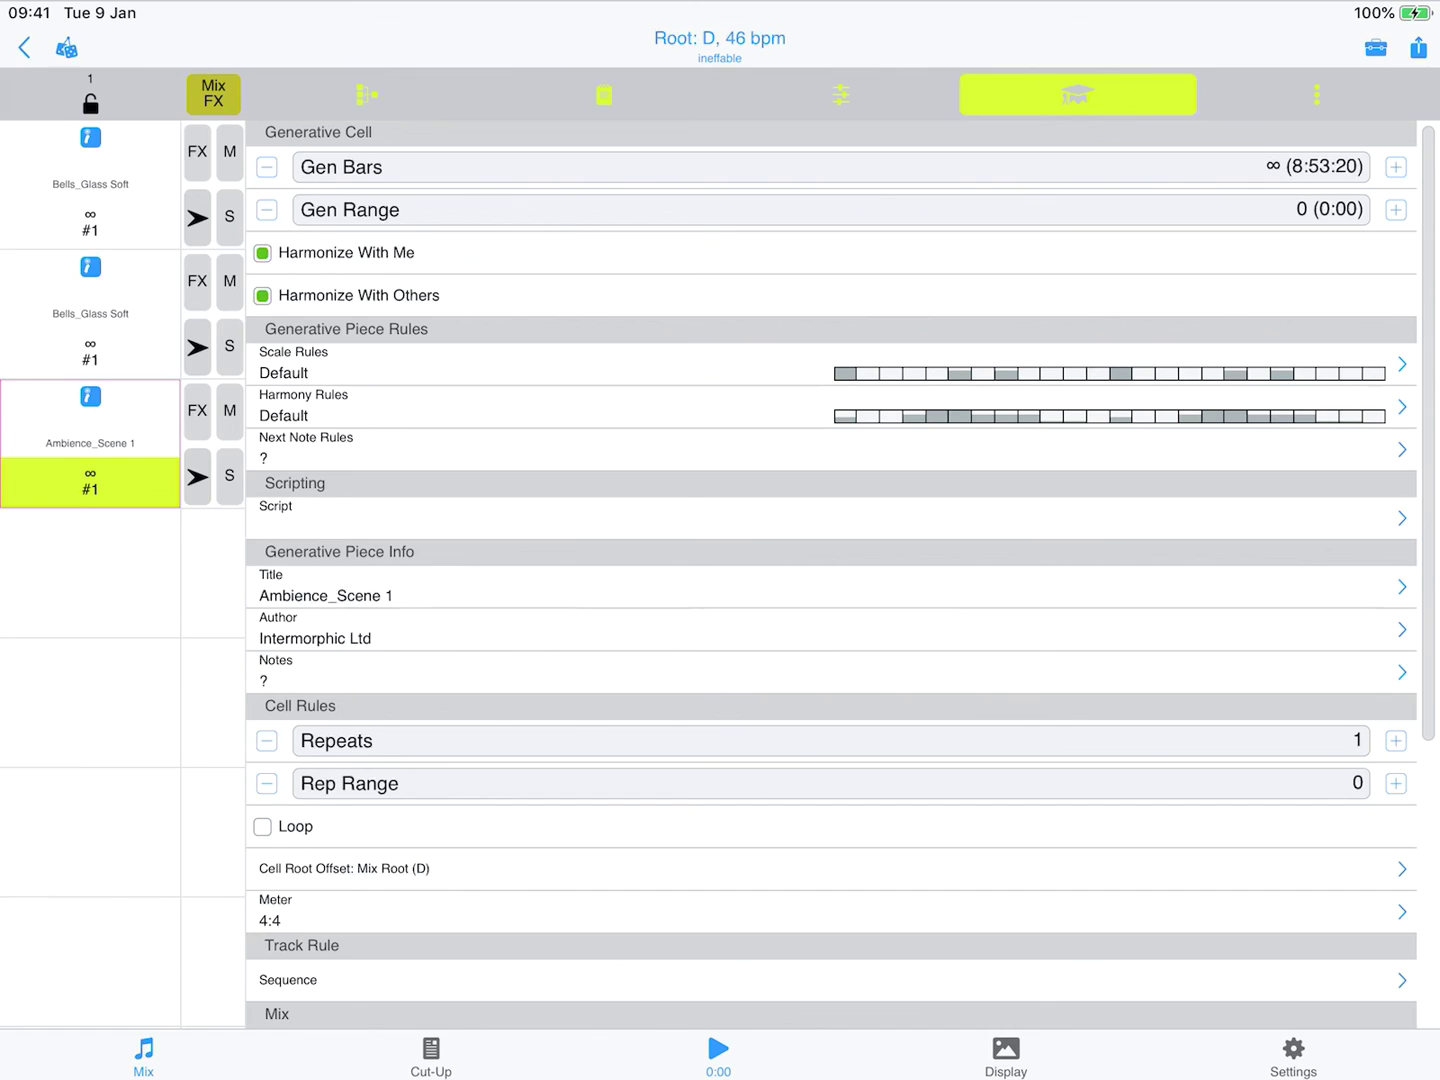
{"action": "left_click", "coordinate": [24, 47]}
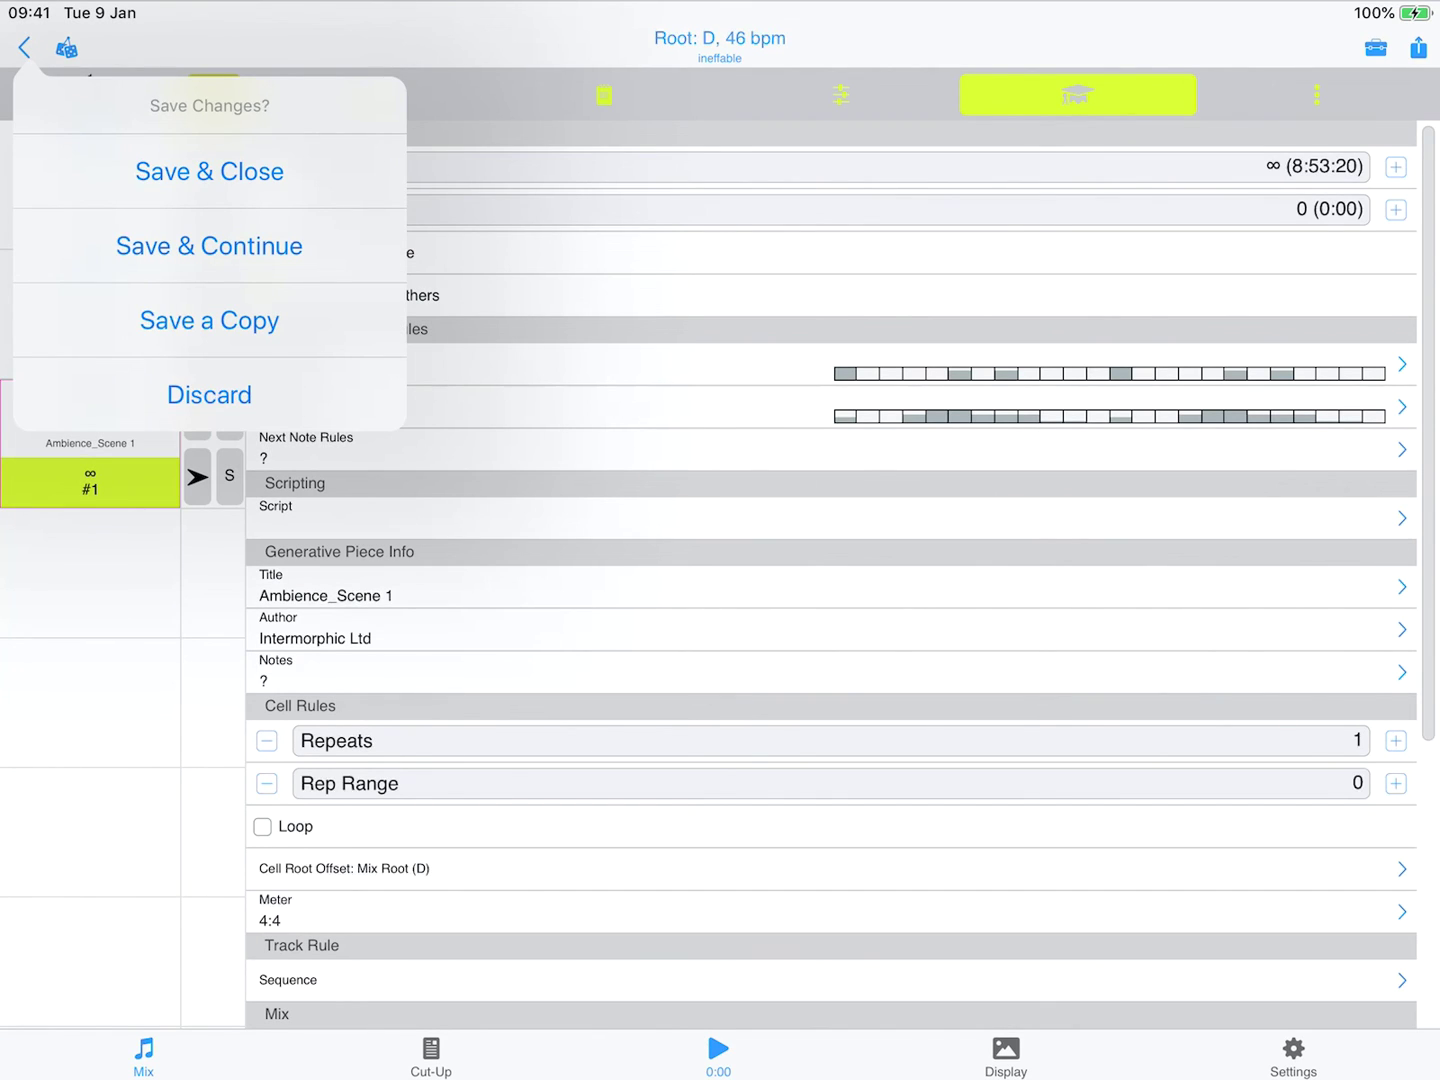
Step: Close the ineffable mix and bring up the Add New document choices on the User grid
{"action": "left_click", "coordinate": [209, 171]}
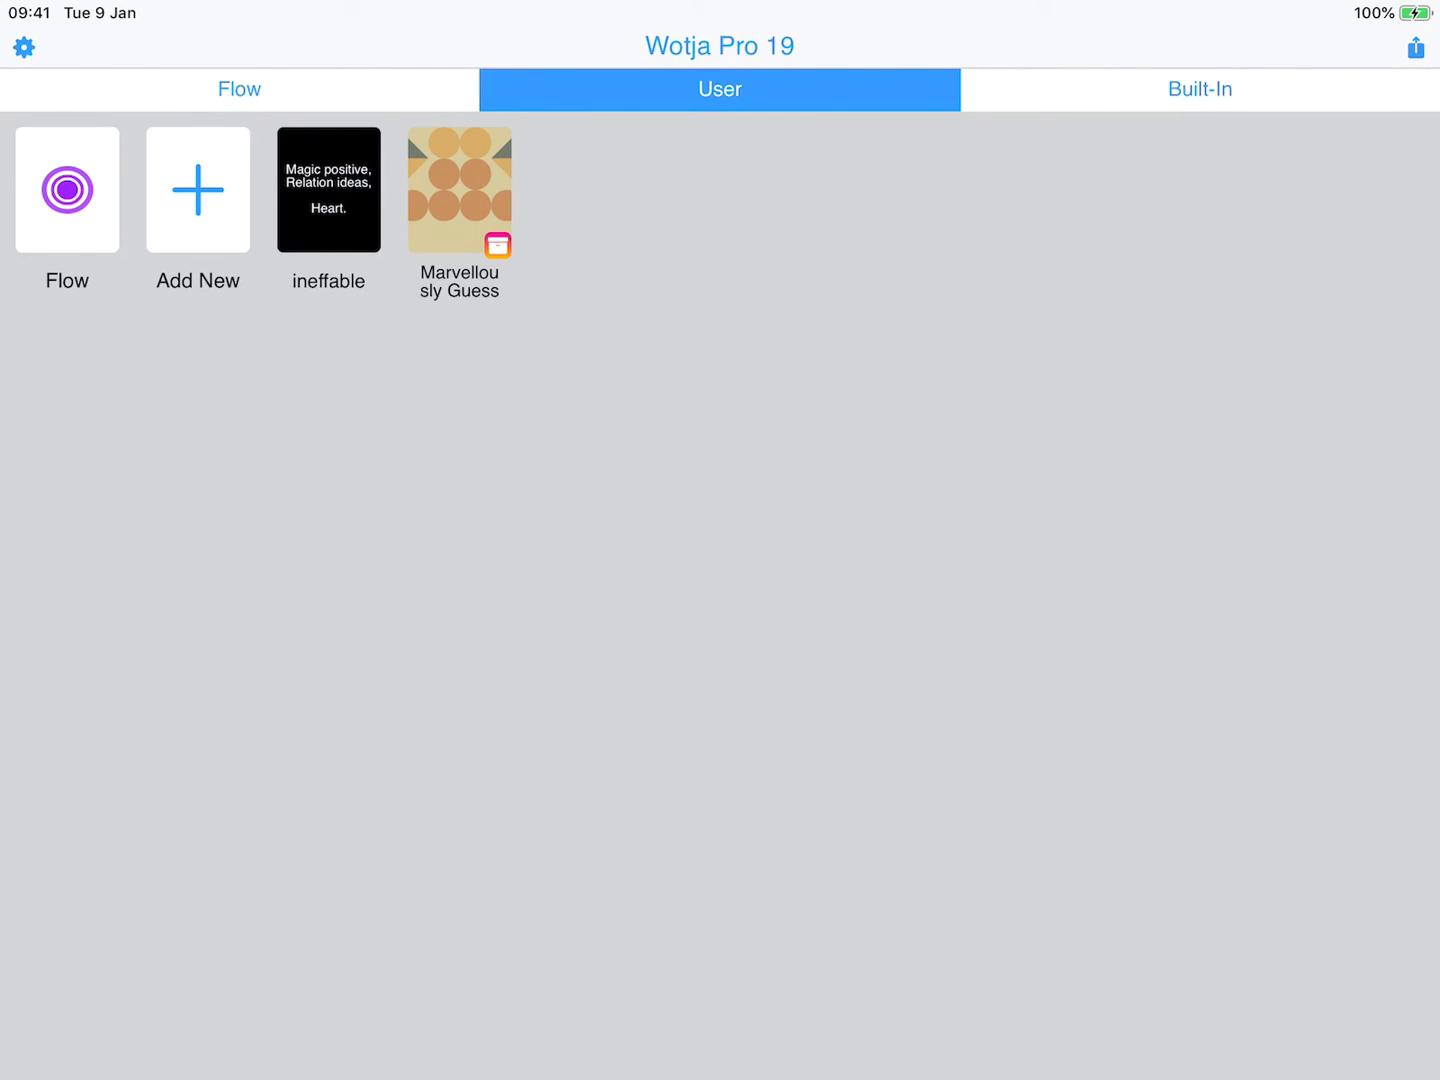
{"action": "left_click", "coordinate": [198, 189]}
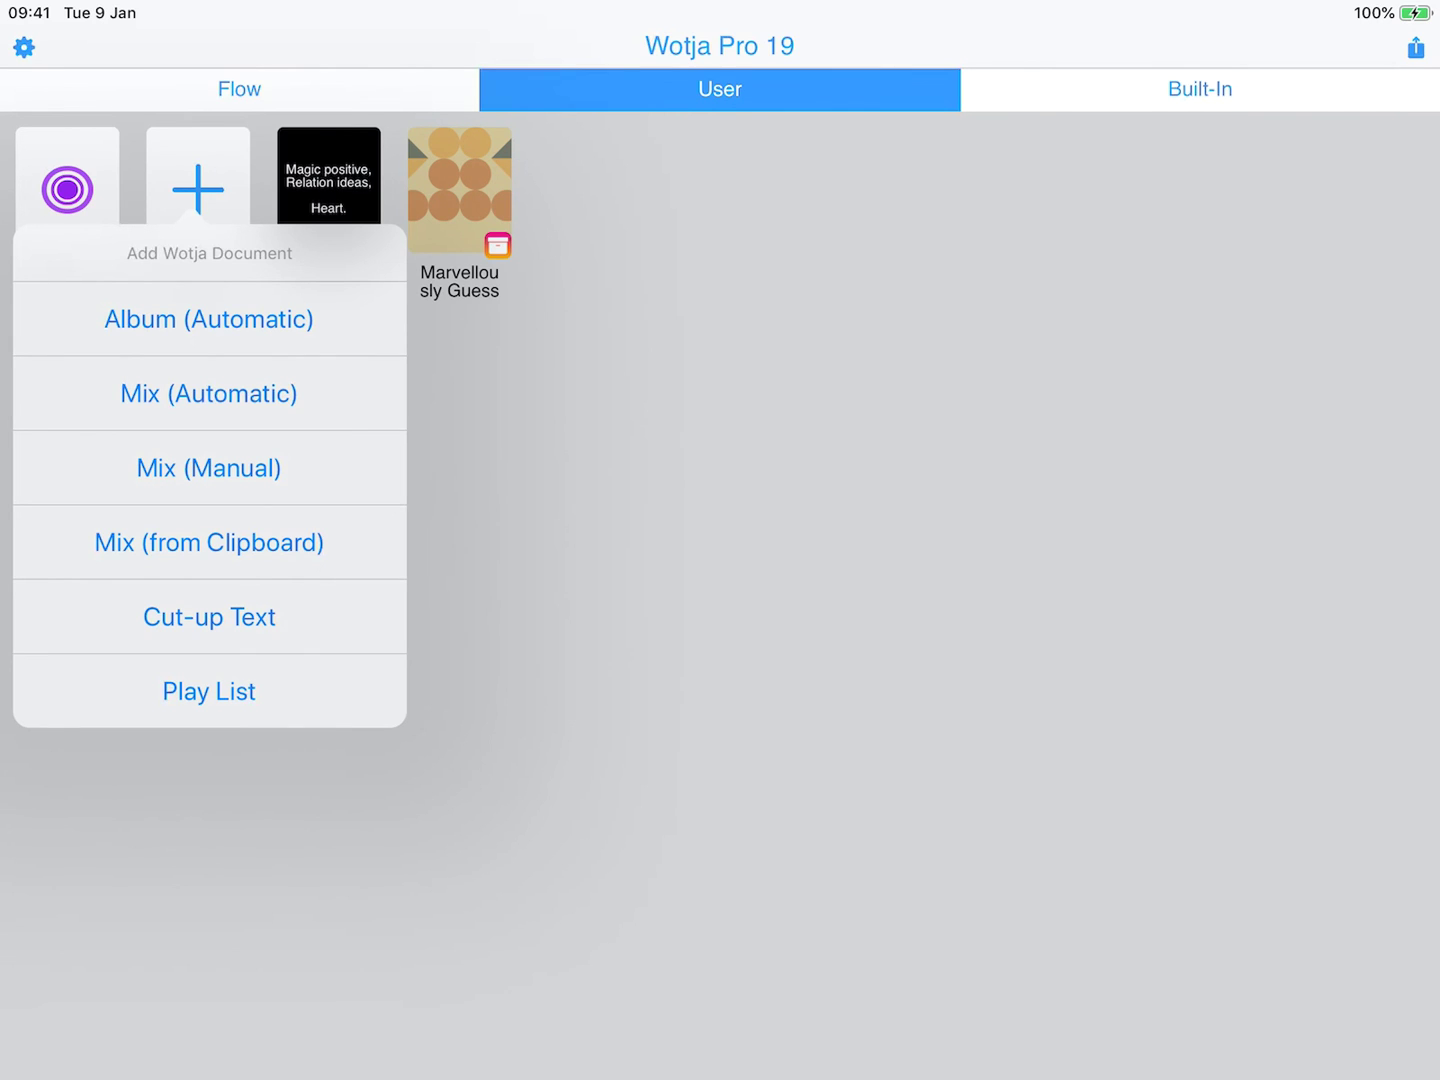
Step: Create a new empty mix and load the BP3 Backings > BP3_Breathe 3 template into its cell
{"action": "left_click", "coordinate": [209, 467]}
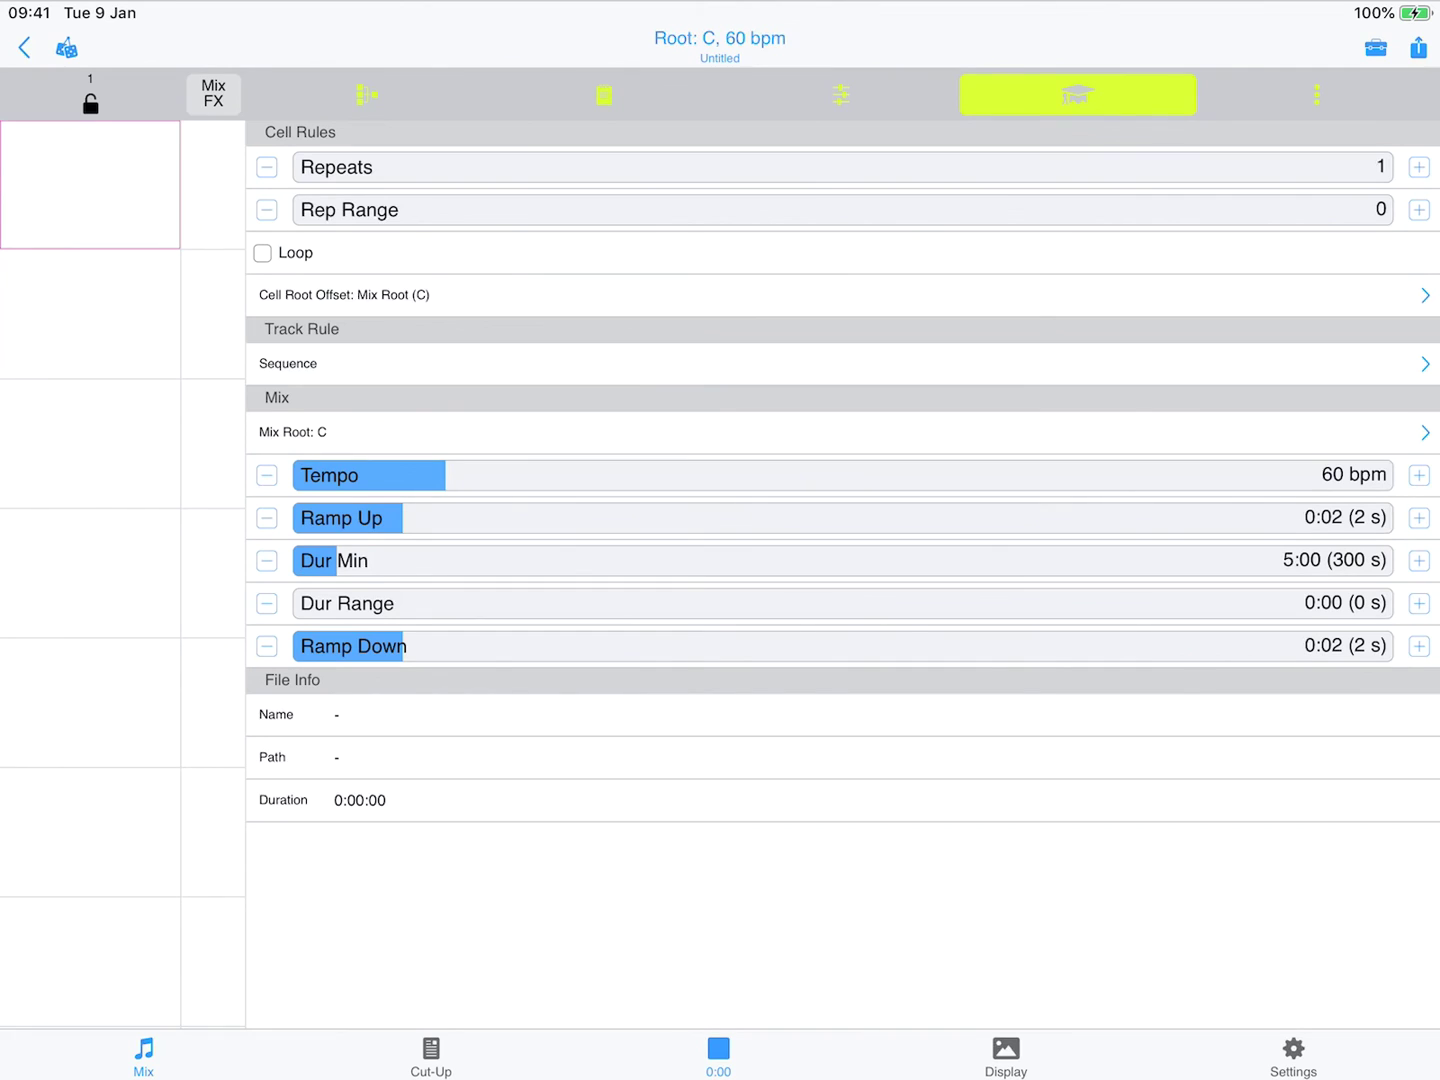
{"action": "left_click", "coordinate": [367, 95]}
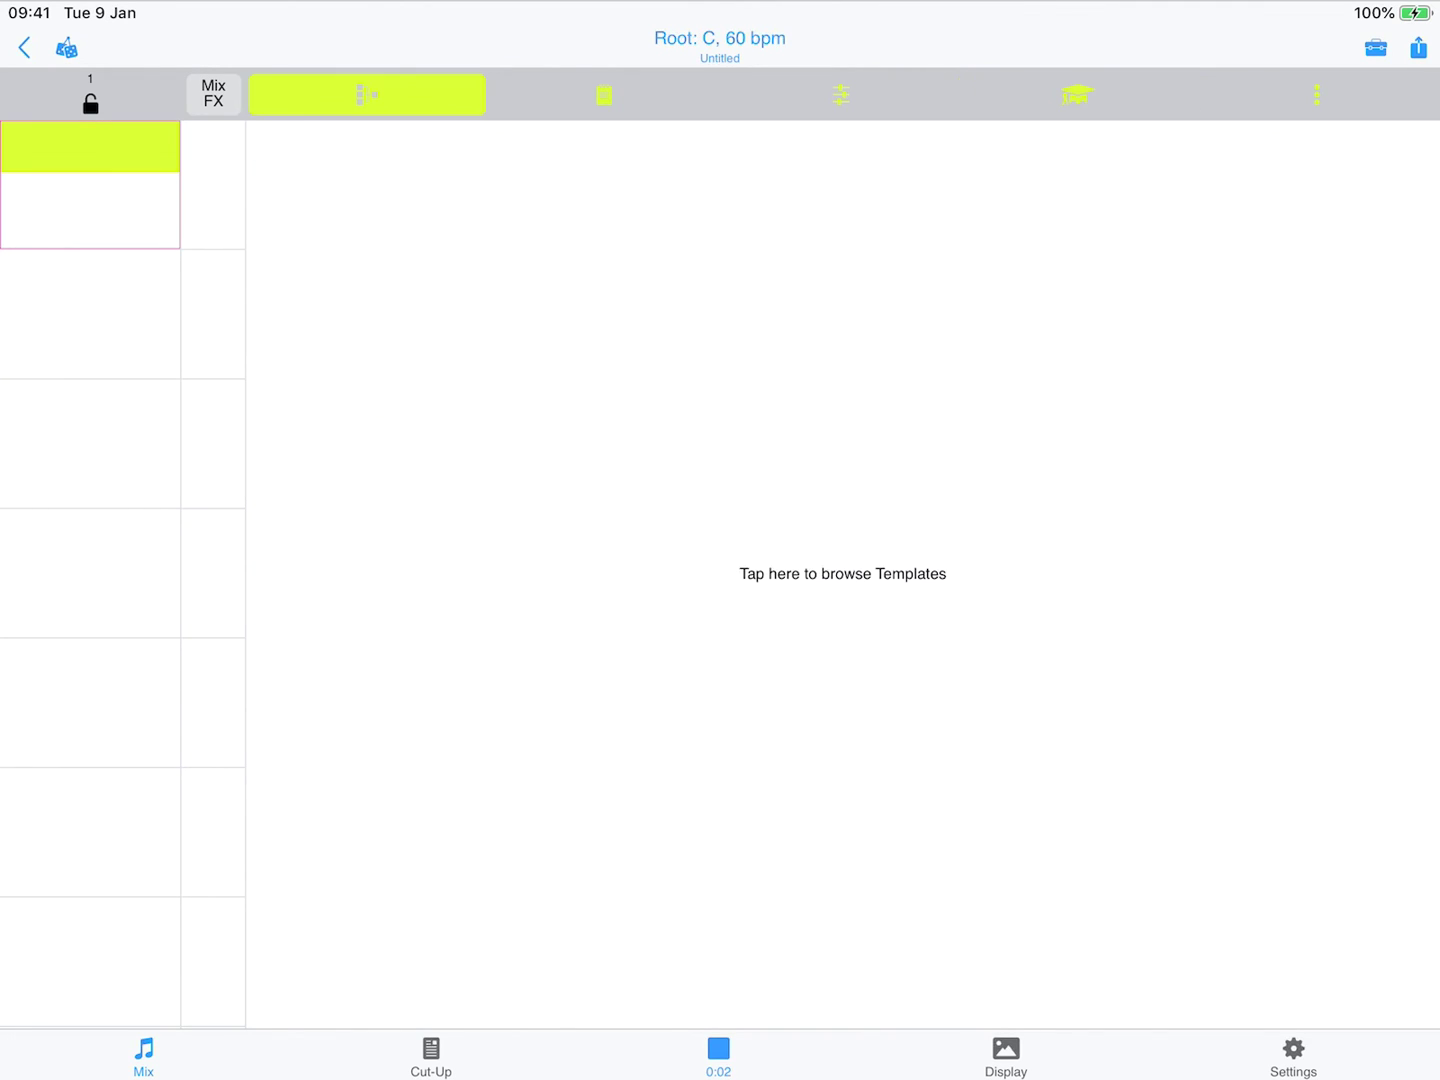
{"action": "left_click", "coordinate": [842, 574]}
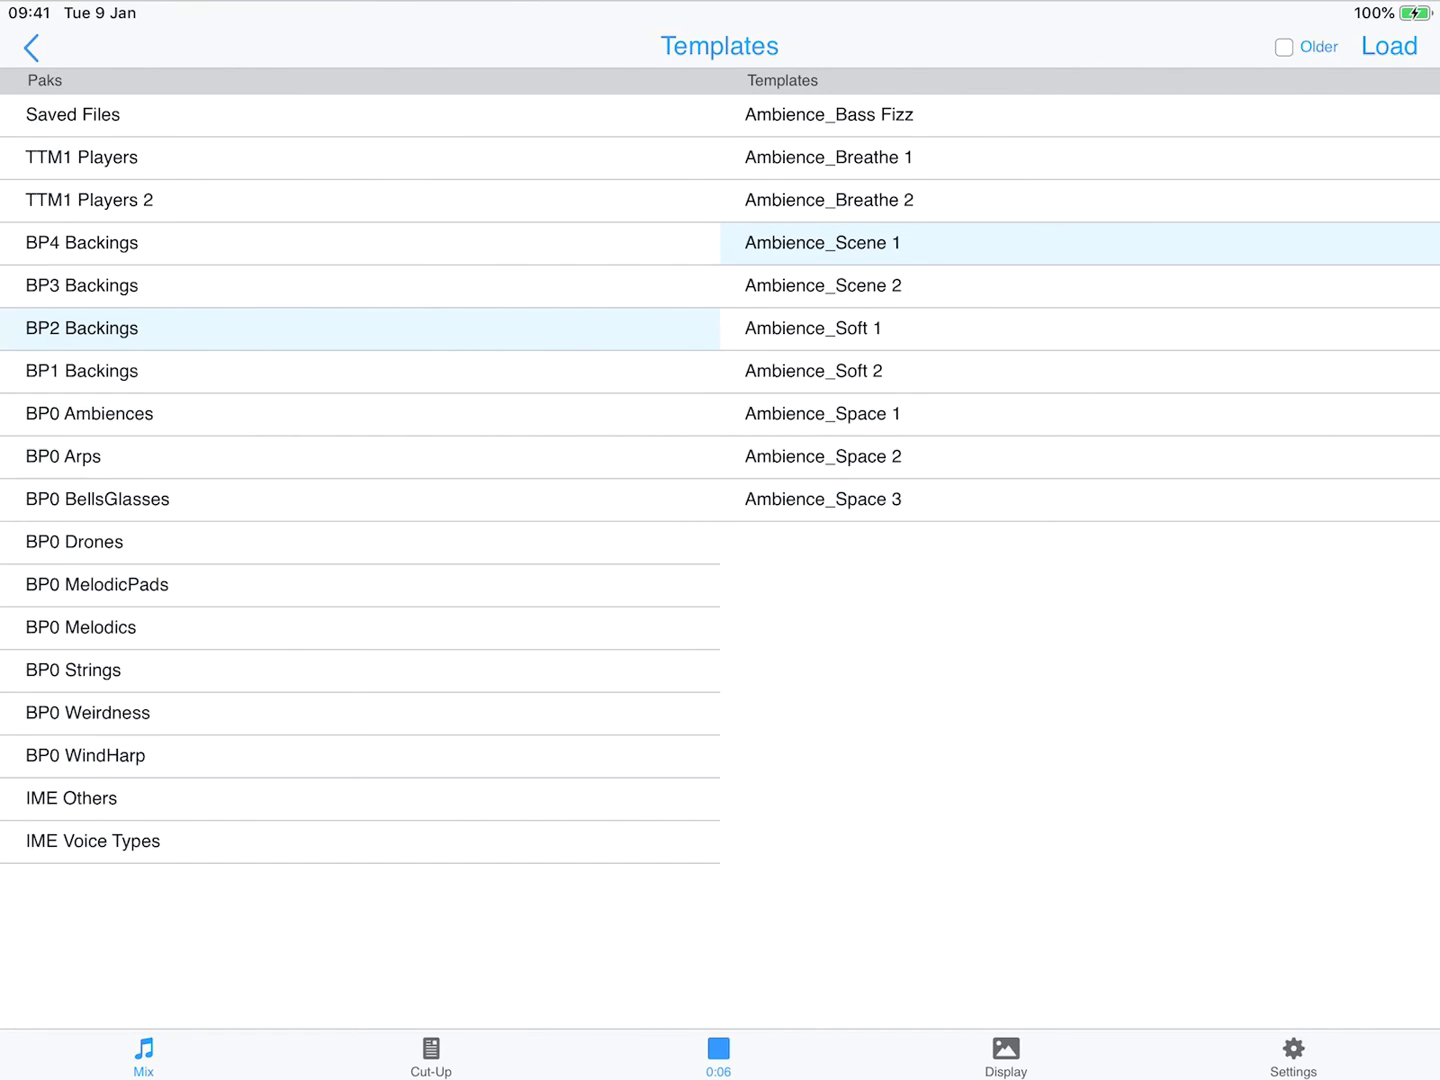
{"action": "left_click", "coordinate": [361, 286]}
{"action": "left_click", "coordinate": [1080, 285]}
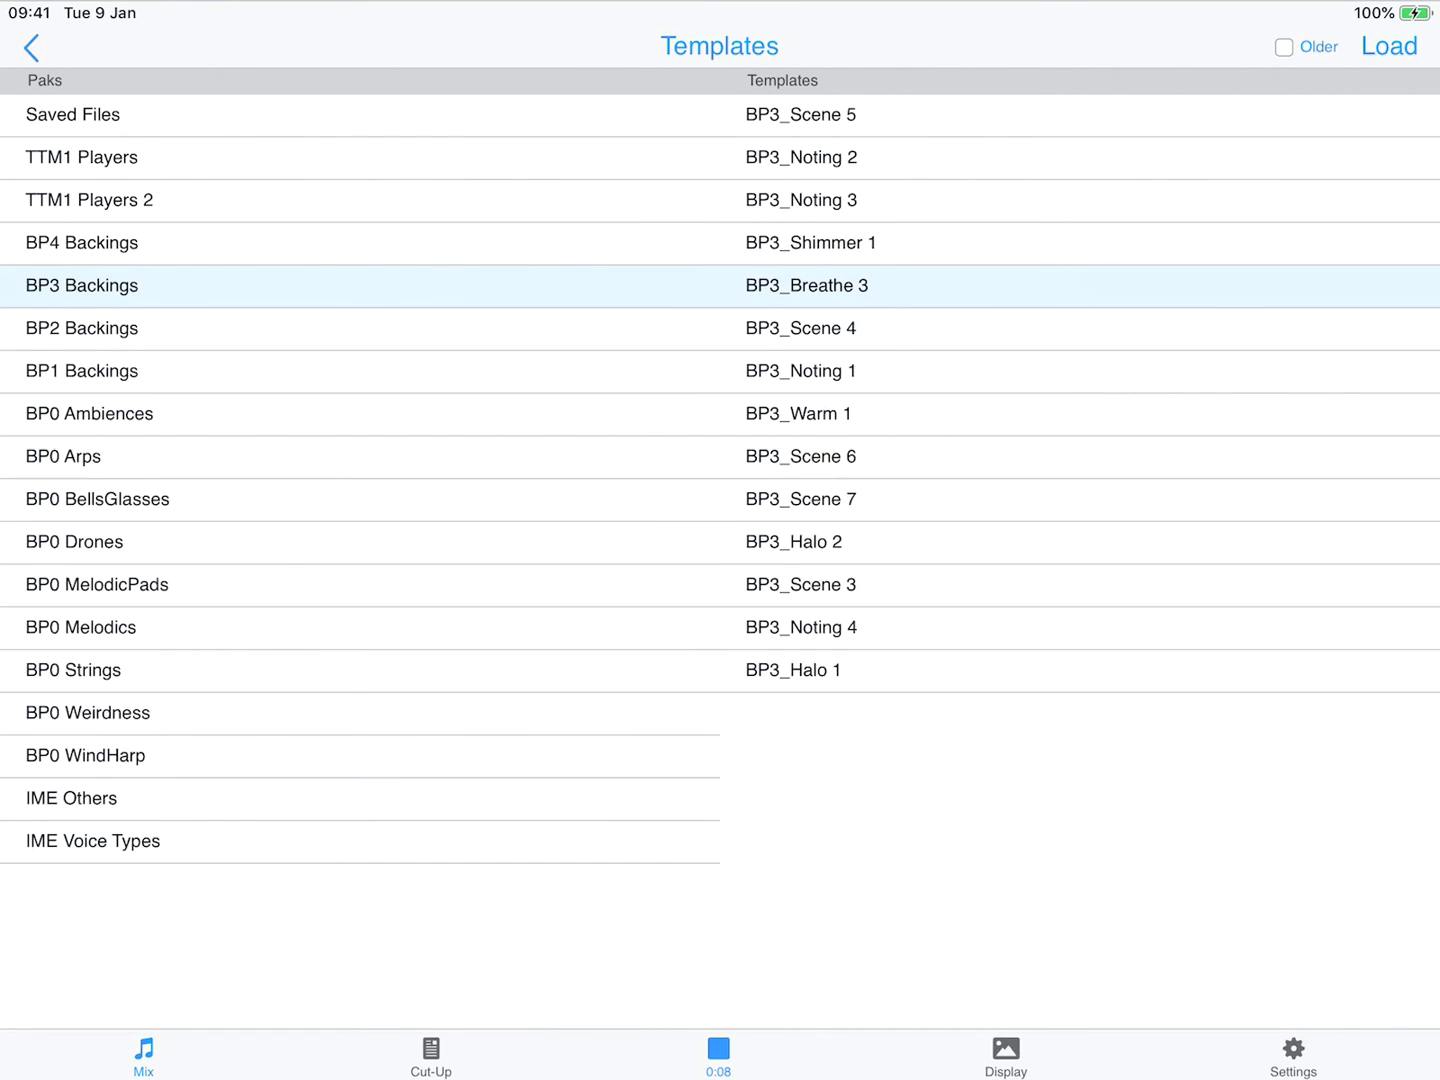
{"action": "left_click", "coordinate": [1391, 46]}
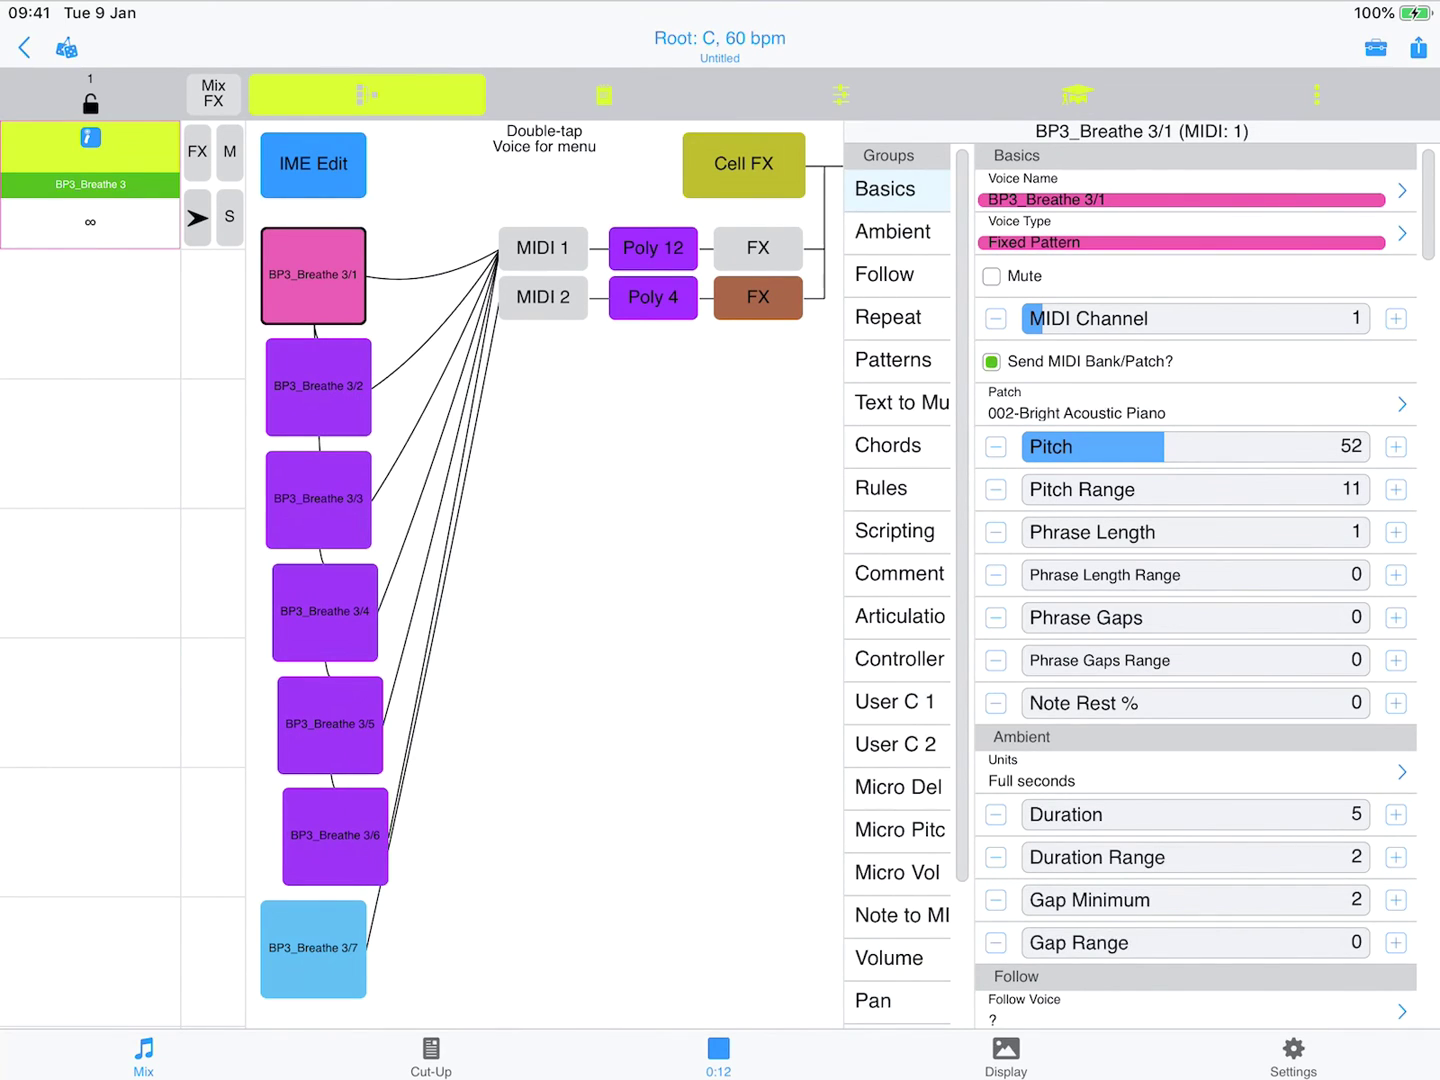
Step: Stop playback, save and close the new mix, and bring up the Add New choices again
{"action": "left_click", "coordinate": [718, 1049]}
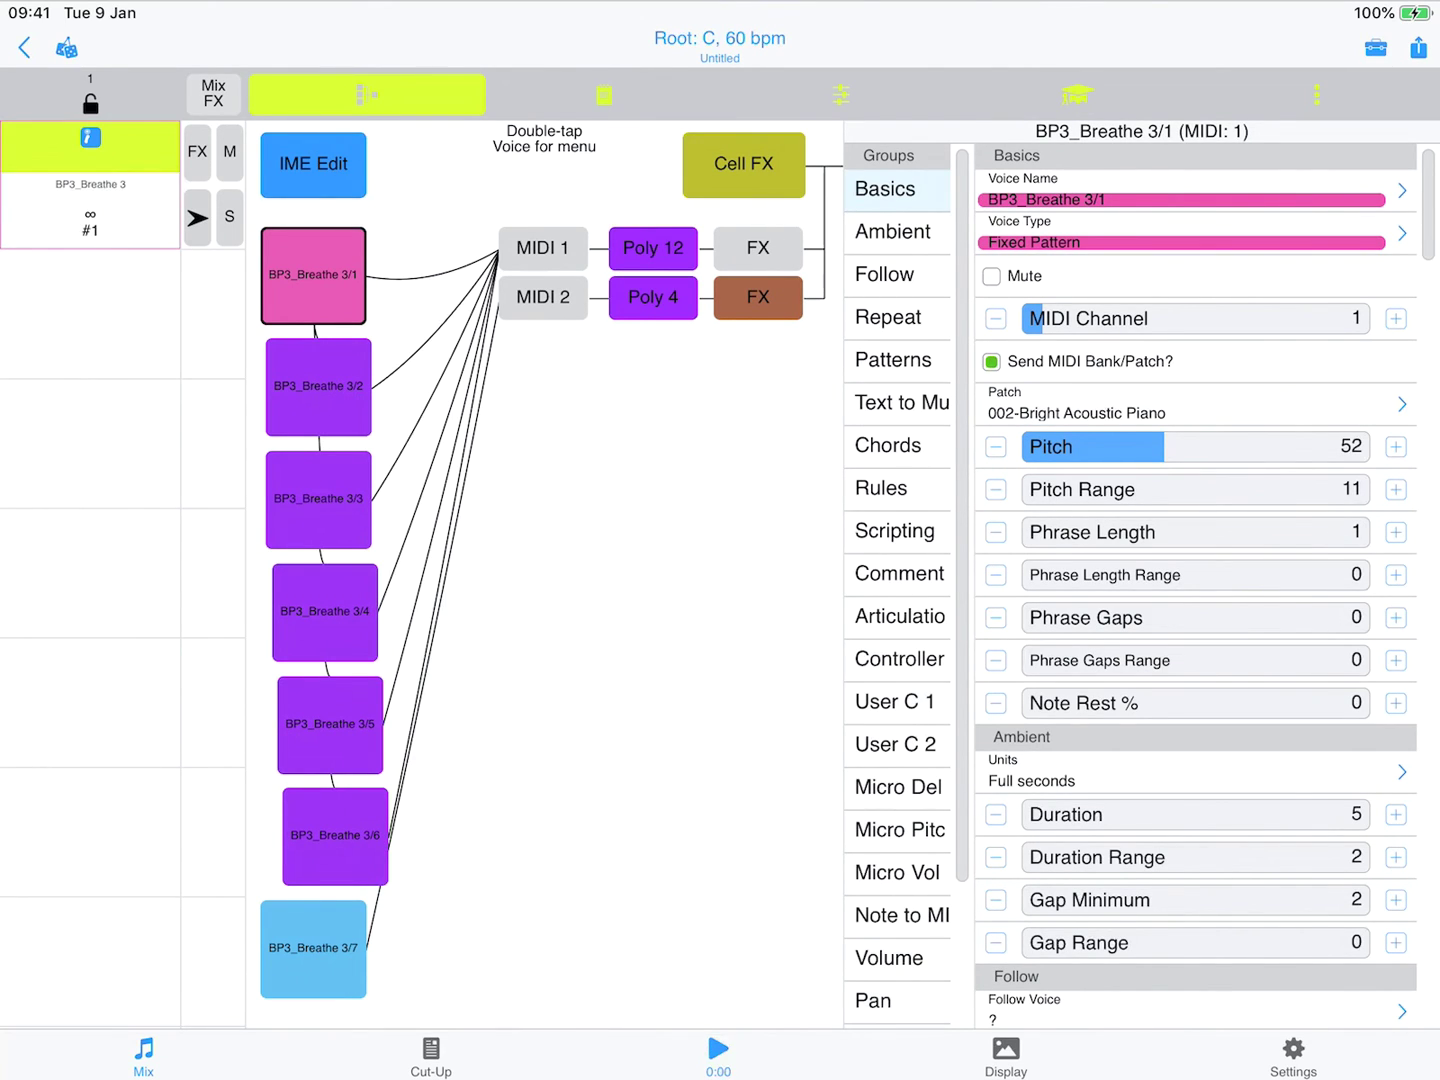
{"action": "left_click", "coordinate": [23, 47]}
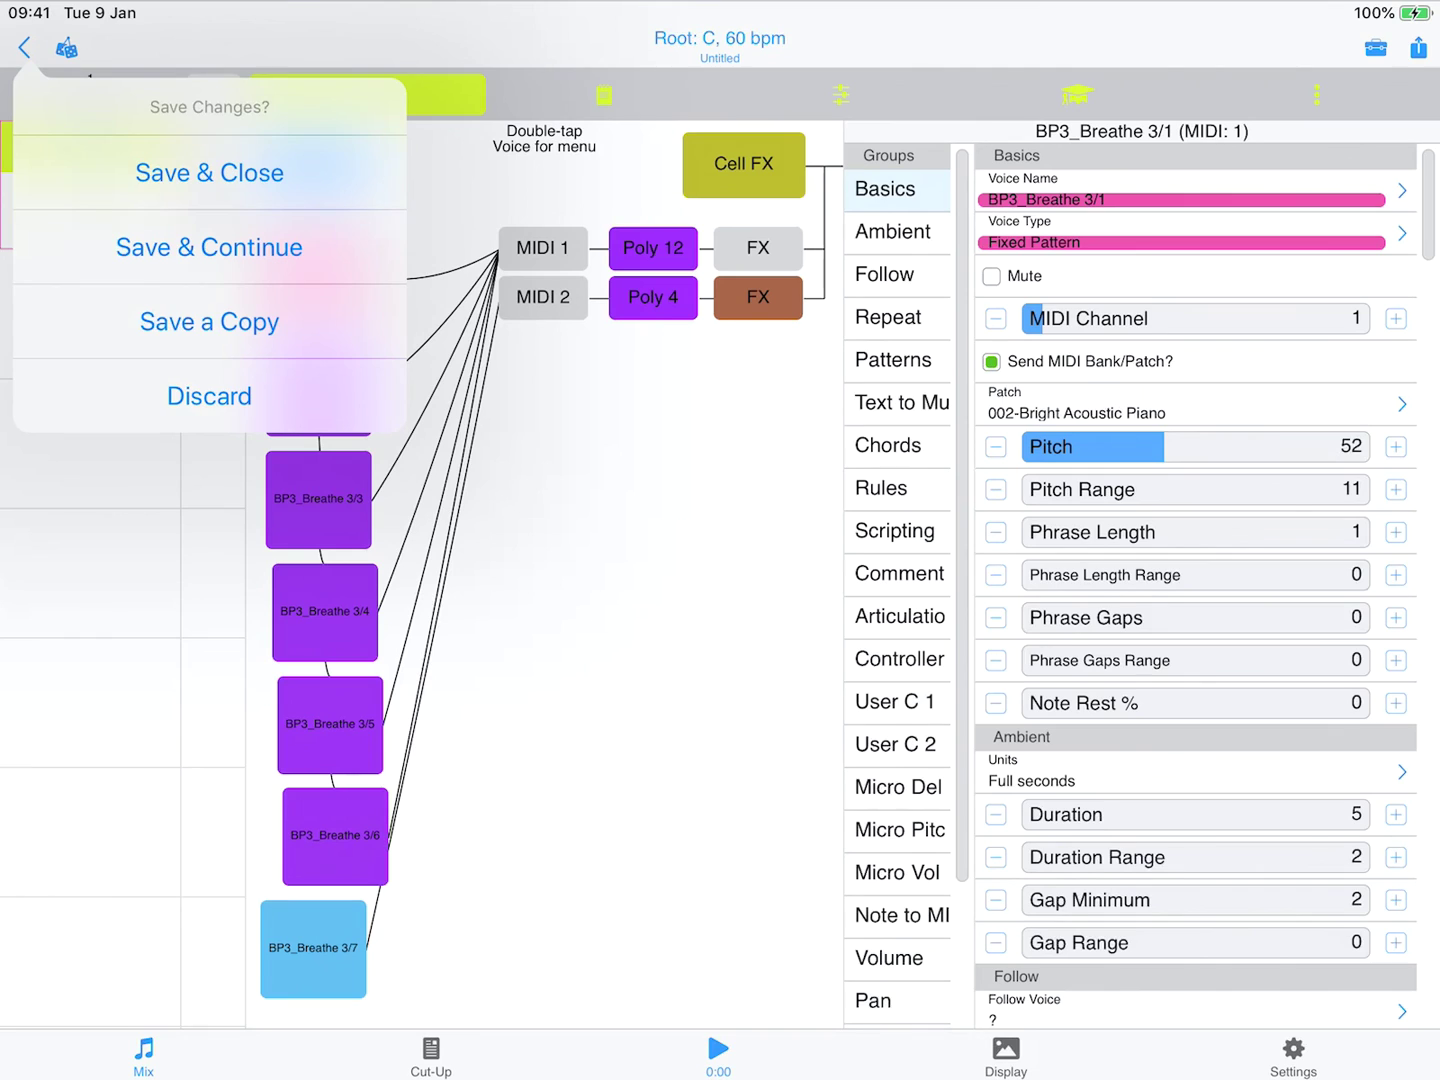
{"action": "left_click", "coordinate": [210, 172]}
{"action": "left_click", "coordinate": [198, 189]}
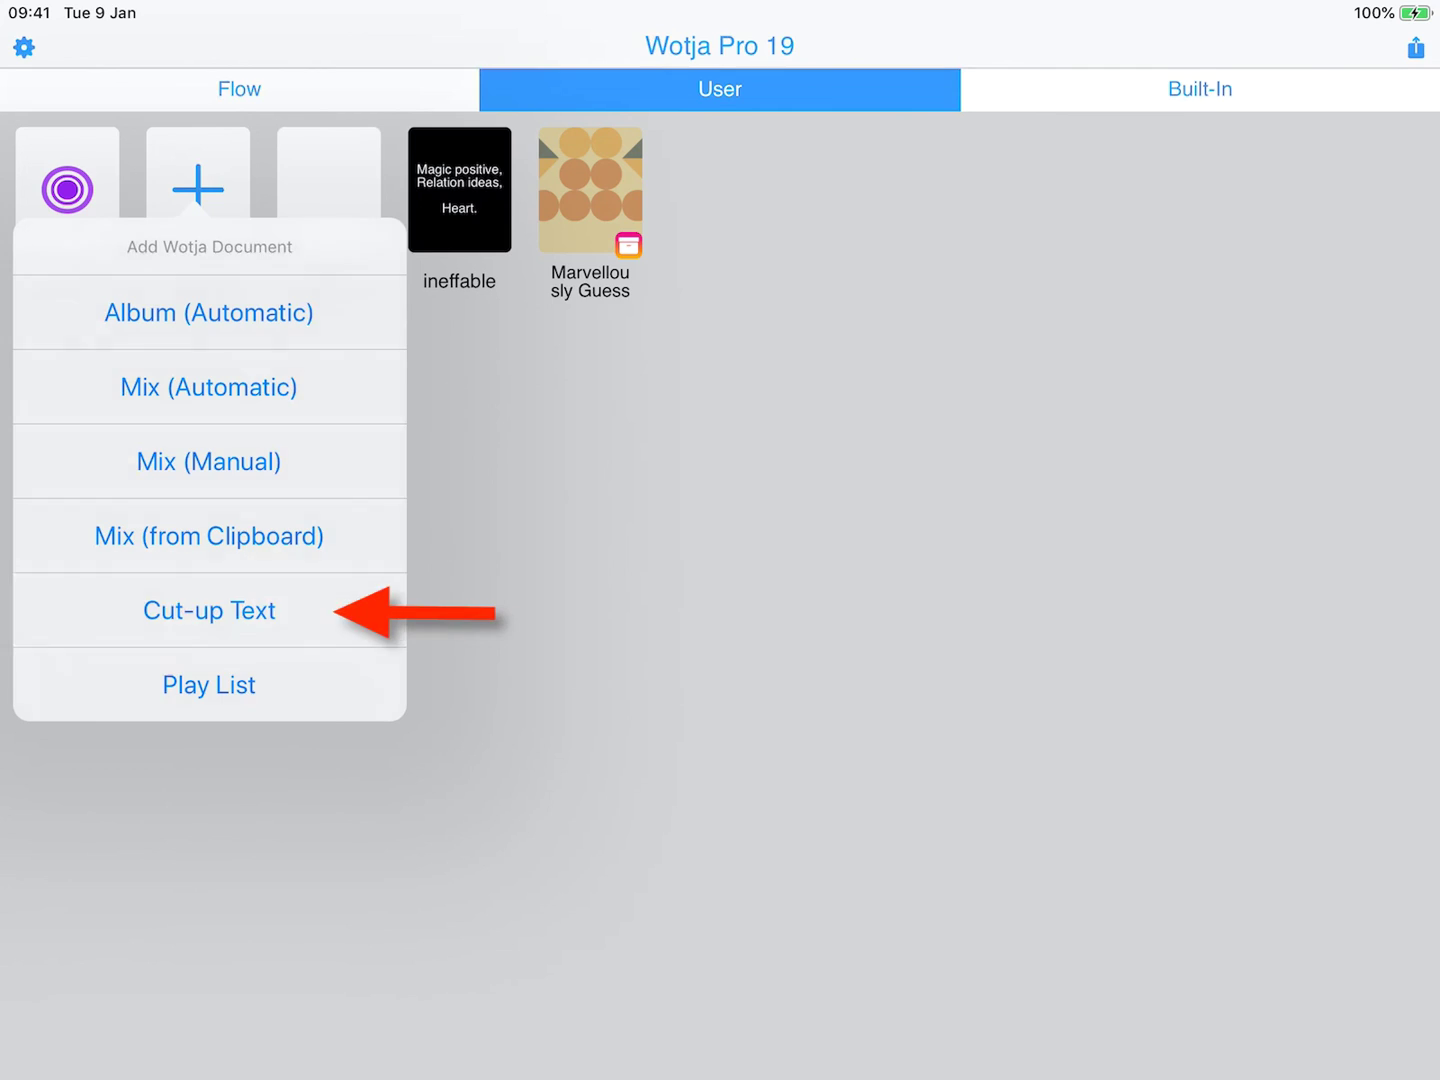
Step: Create and open cut-up text Untitled 1, generate random poems and regenerate keeping 'settling' and 'Granules'
{"action": "left_click", "coordinate": [209, 610]}
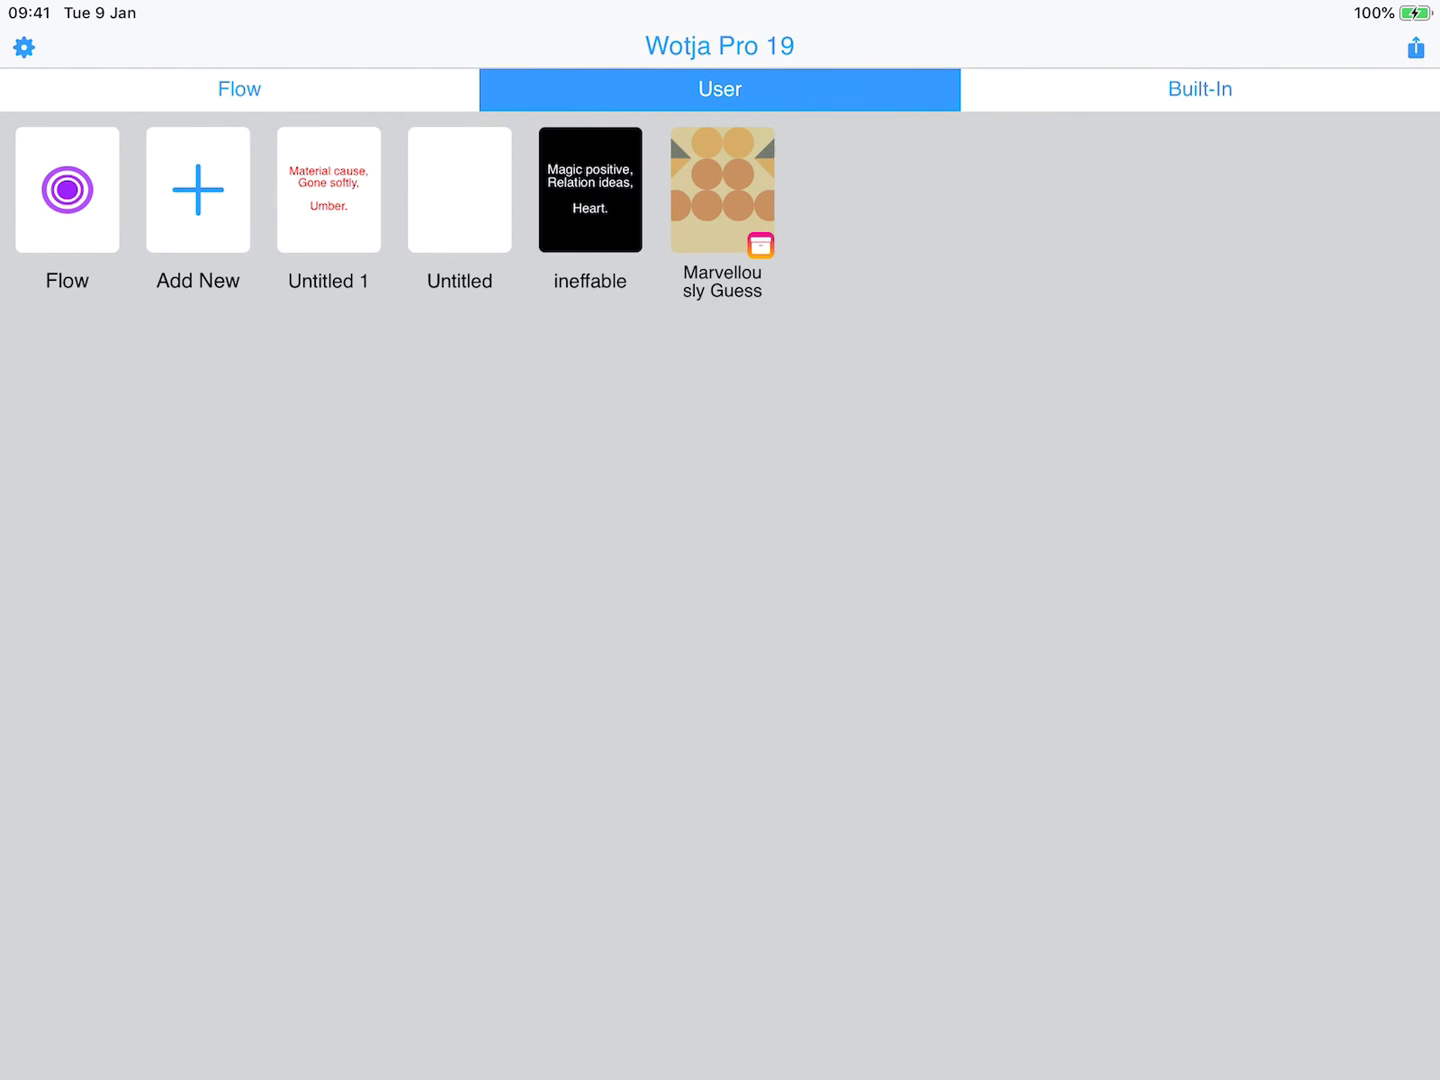
{"action": "left_click", "coordinate": [328, 190]}
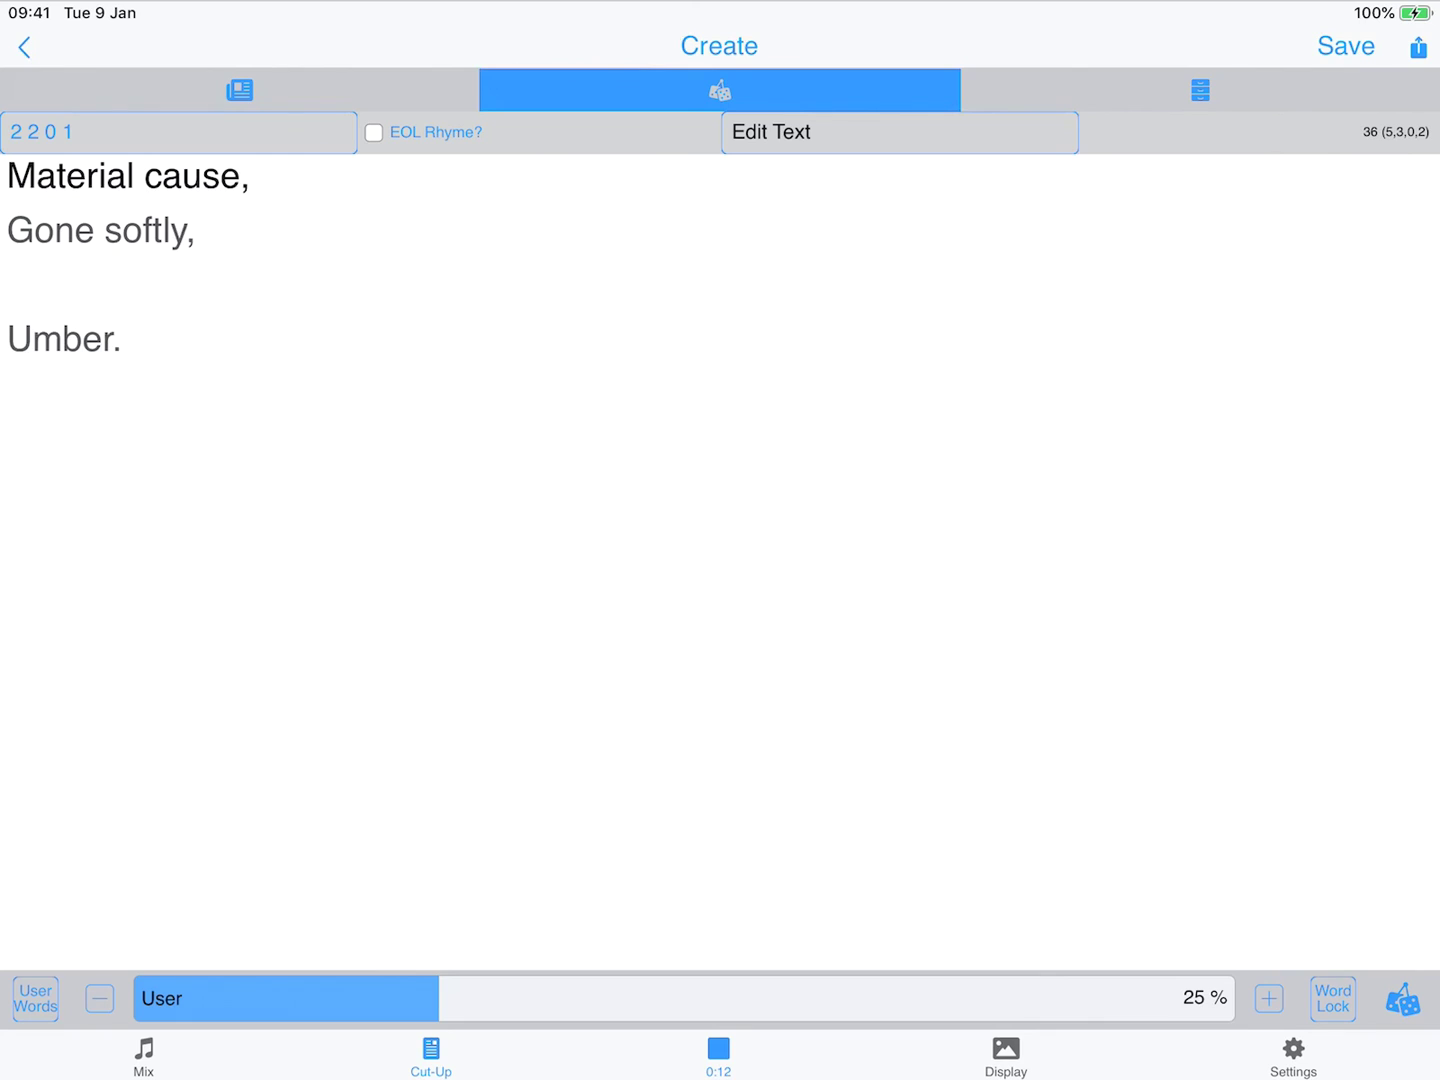
{"action": "left_click", "coordinate": [1403, 999]}
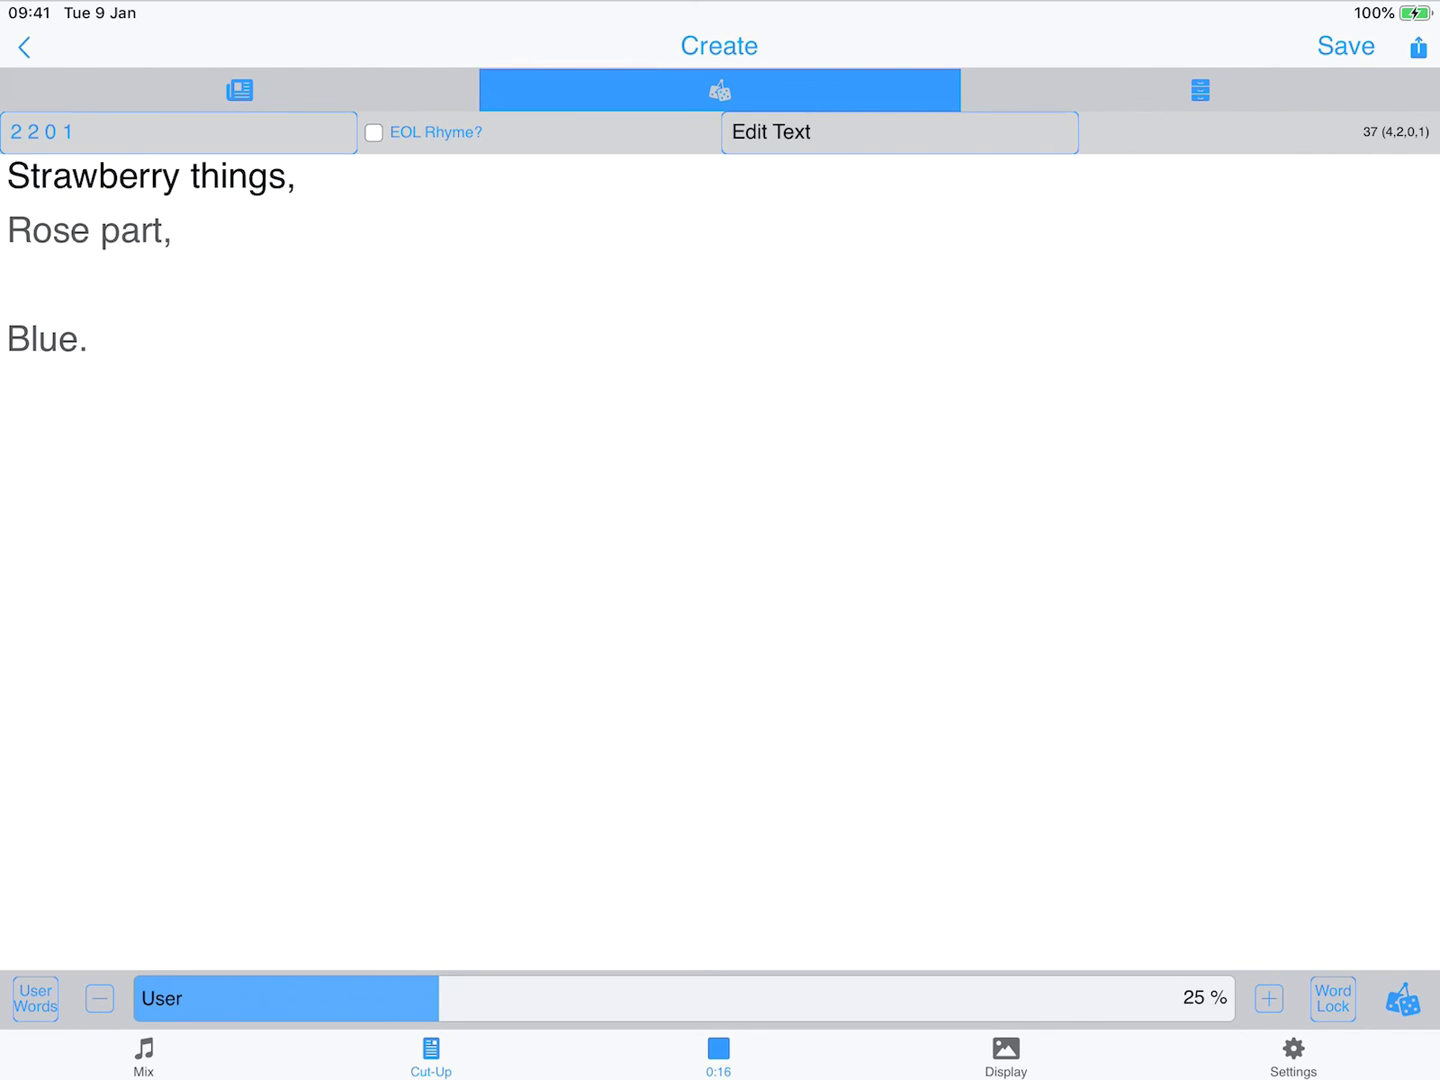
{"action": "left_click", "coordinate": [1403, 999]}
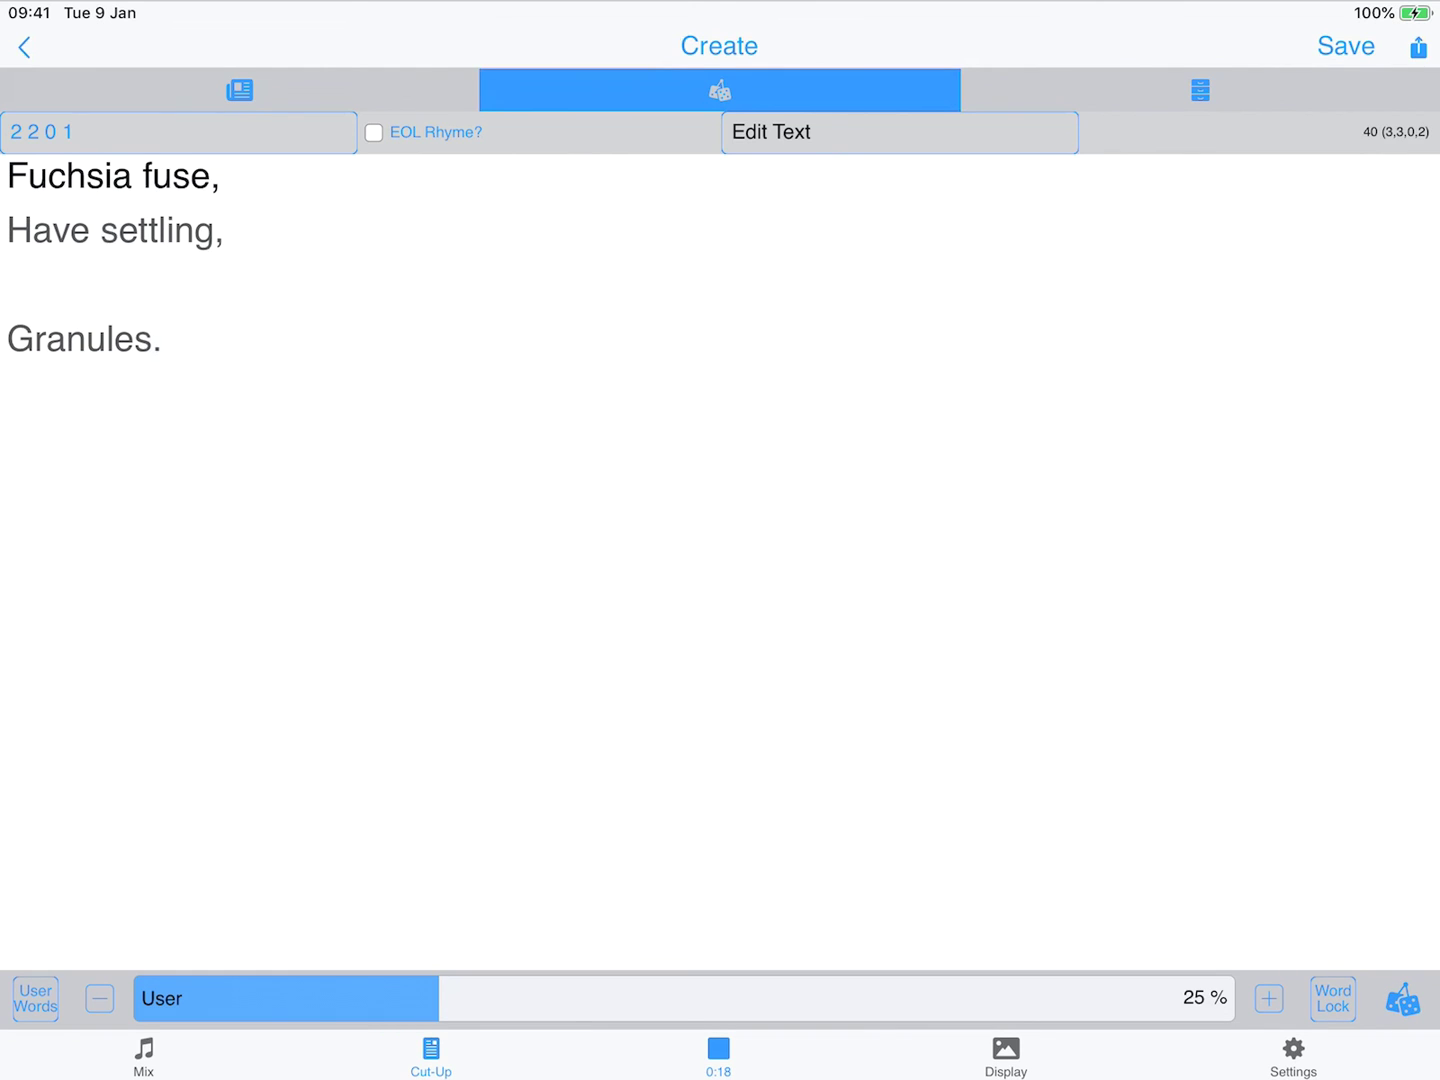
{"action": "left_click", "coordinate": [154, 231]}
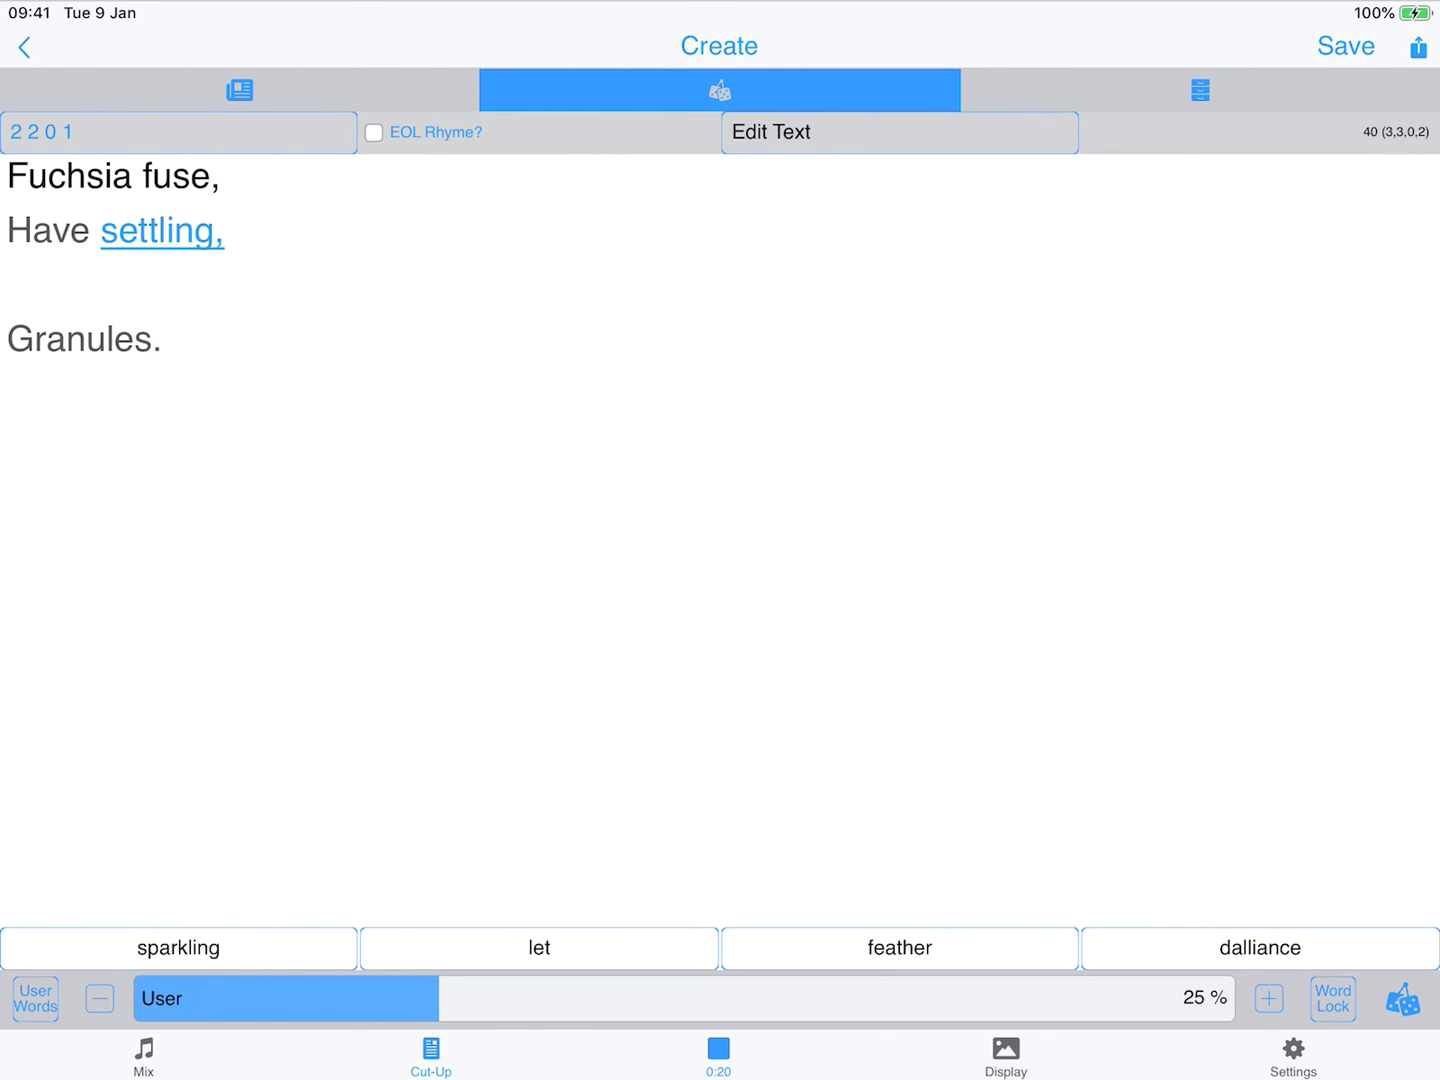
{"action": "left_click", "coordinate": [101, 342]}
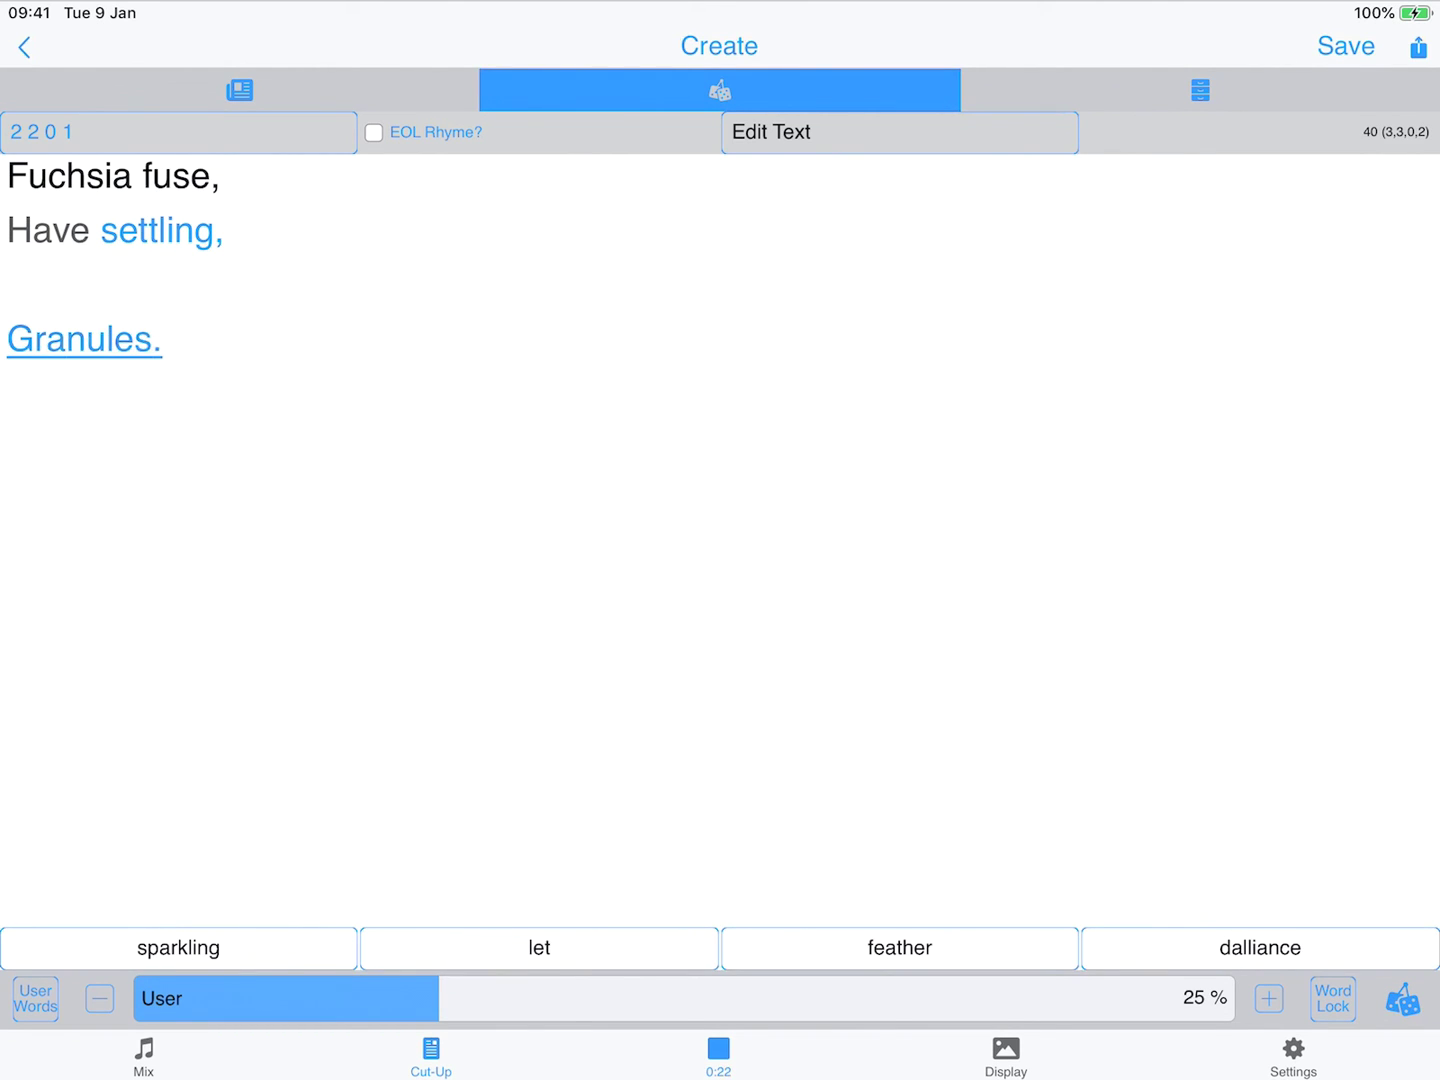
{"action": "left_click", "coordinate": [1403, 999]}
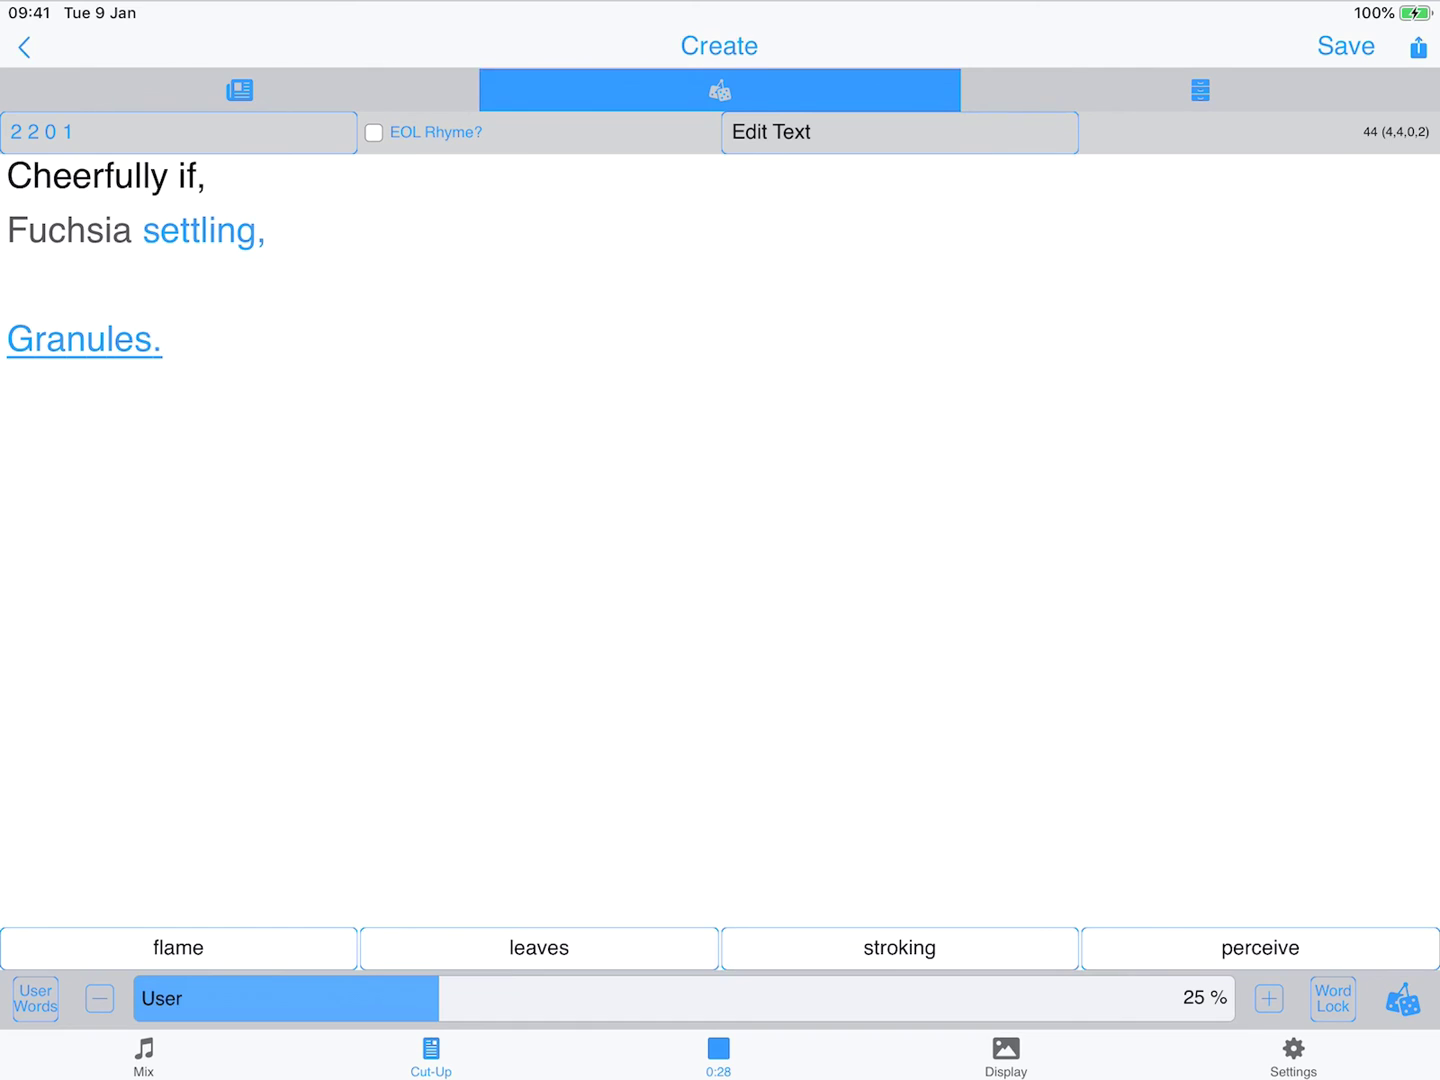
Step: Replace the second line's first word via suggestions so it reads 'paper settling', then ask to leave the editor
{"action": "left_click", "coordinate": [70, 229]}
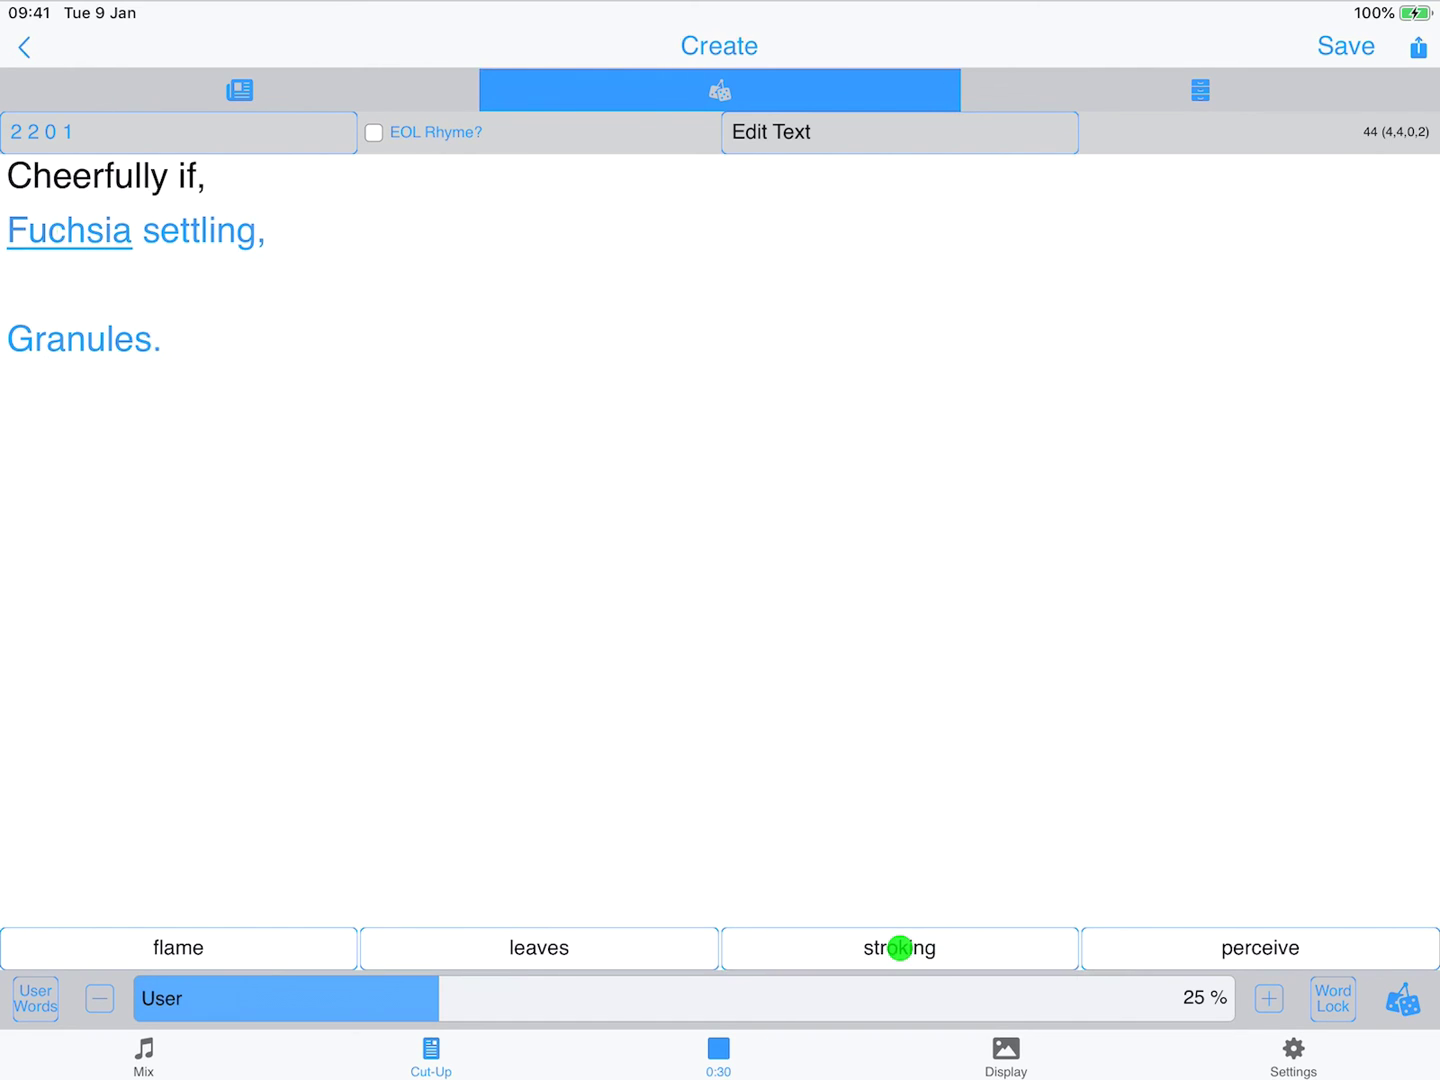
{"action": "left_click", "coordinate": [900, 948]}
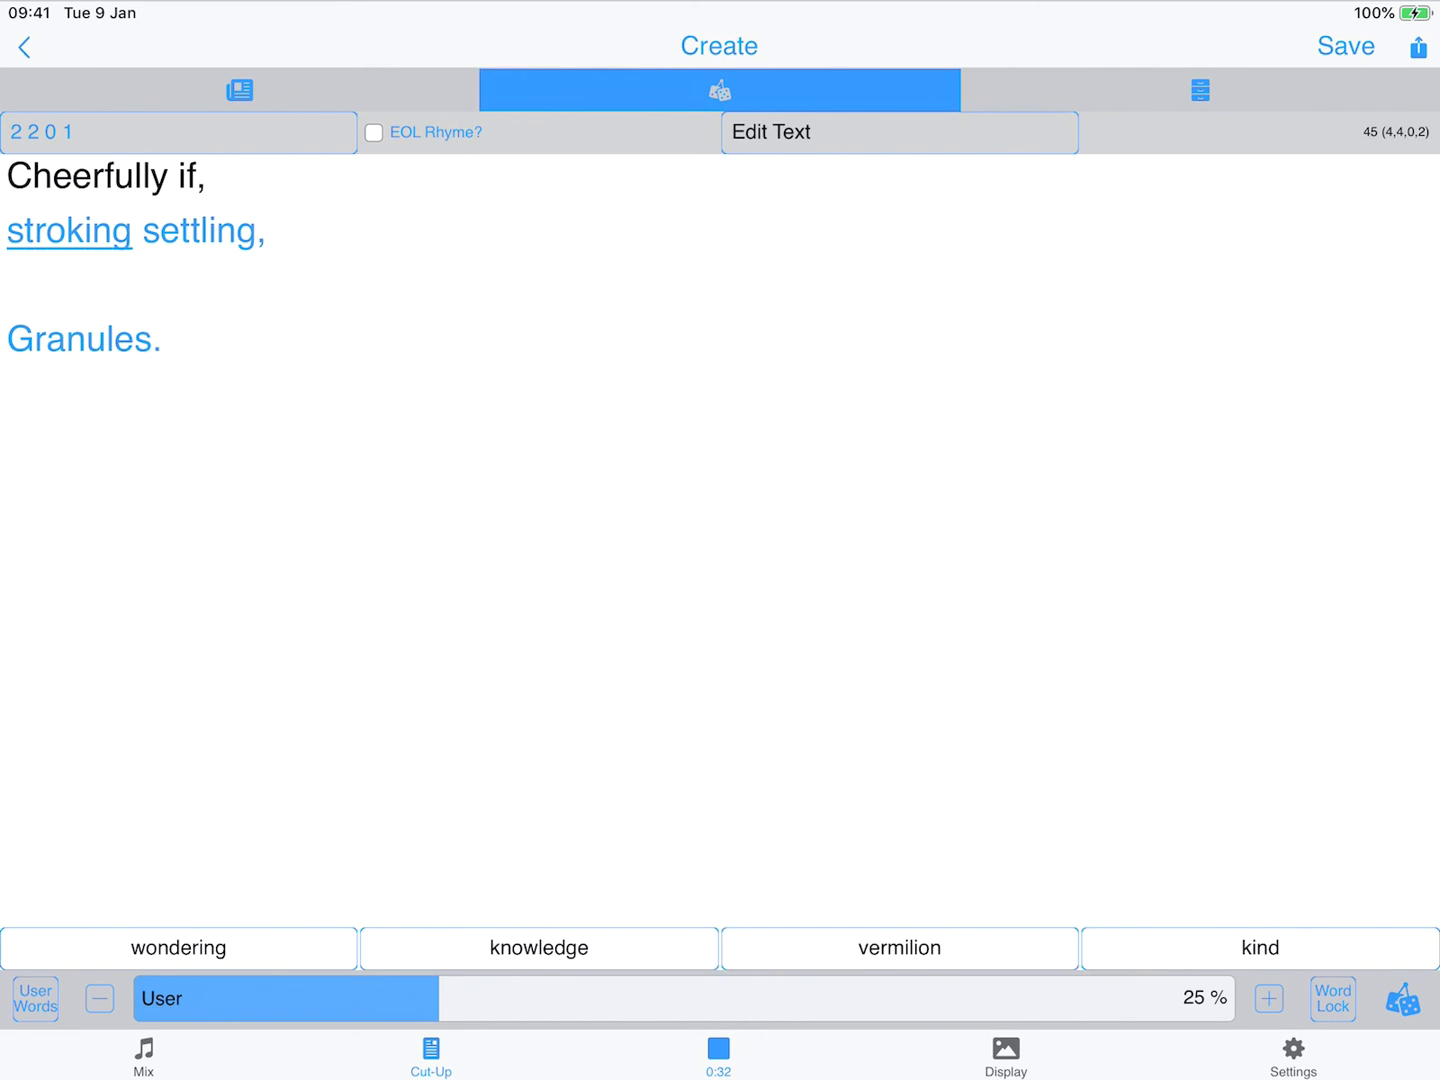
{"action": "left_click", "coordinate": [1226, 720]}
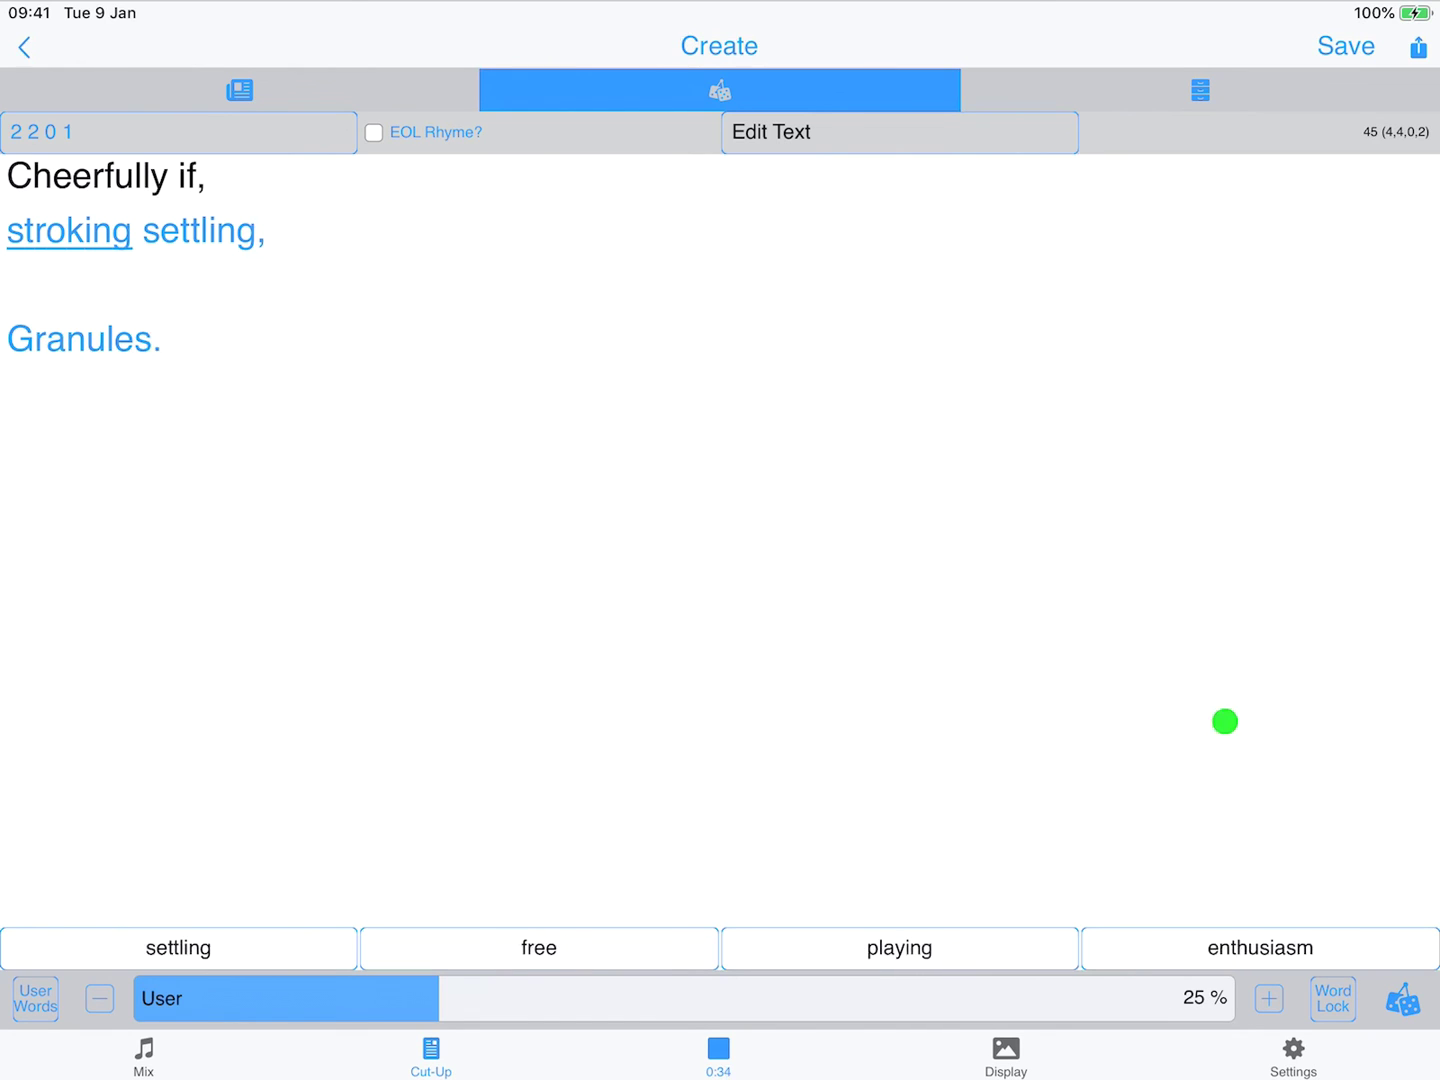
{"action": "left_click", "coordinate": [1194, 699]}
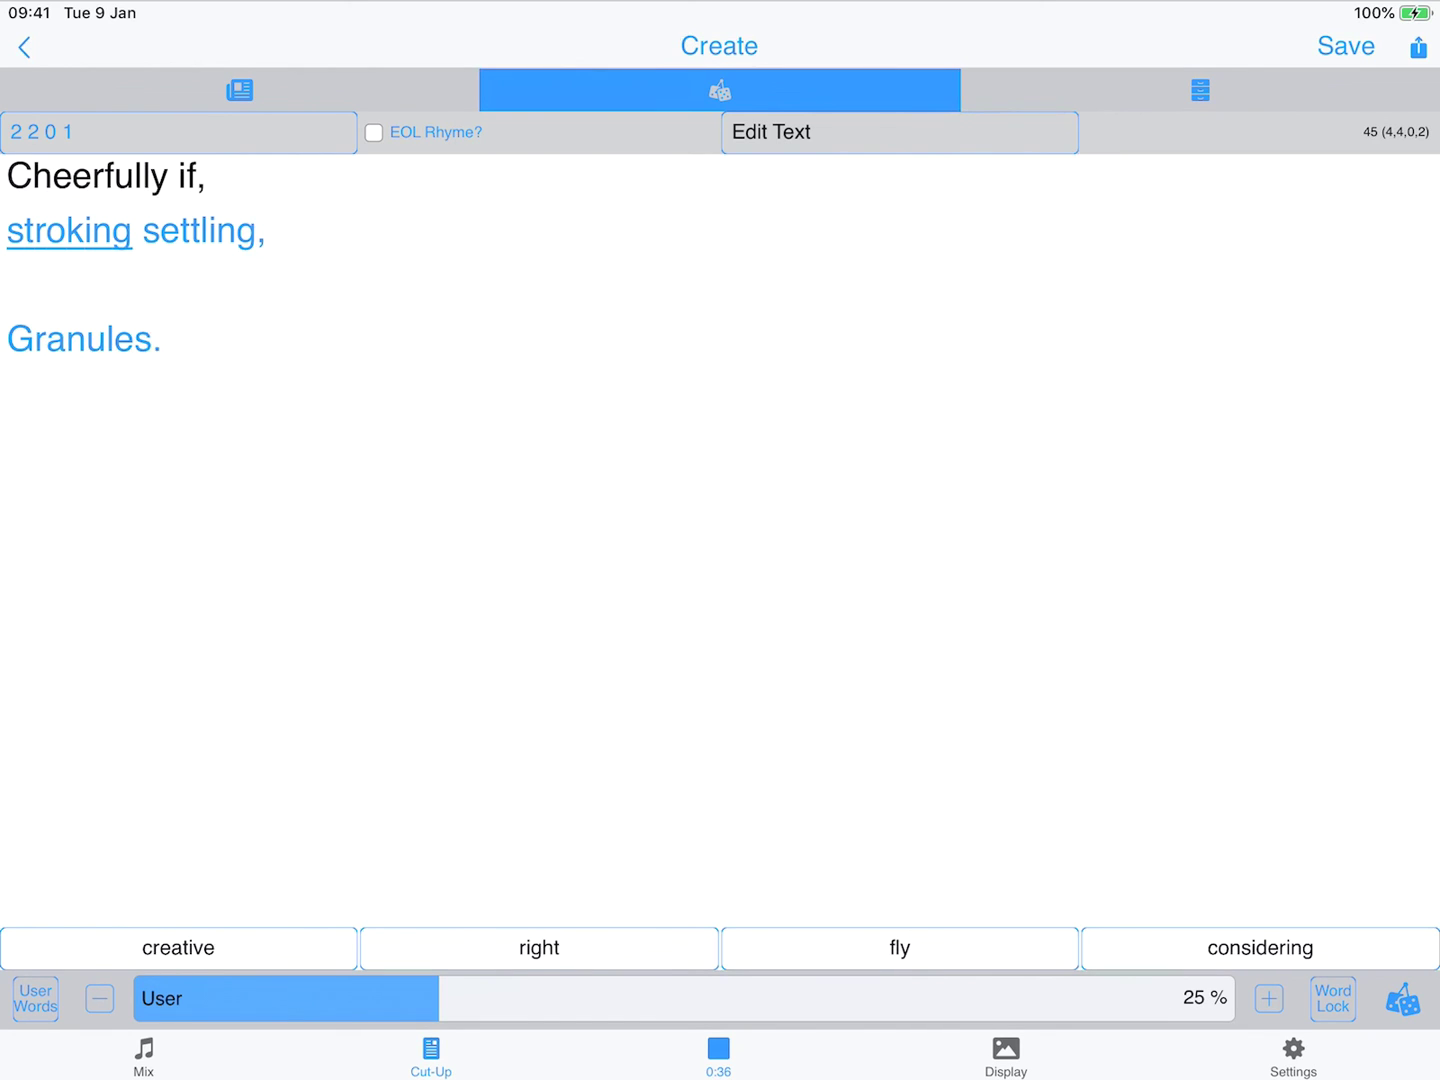
{"action": "left_click", "coordinate": [1211, 680]}
{"action": "left_click", "coordinate": [1261, 948]}
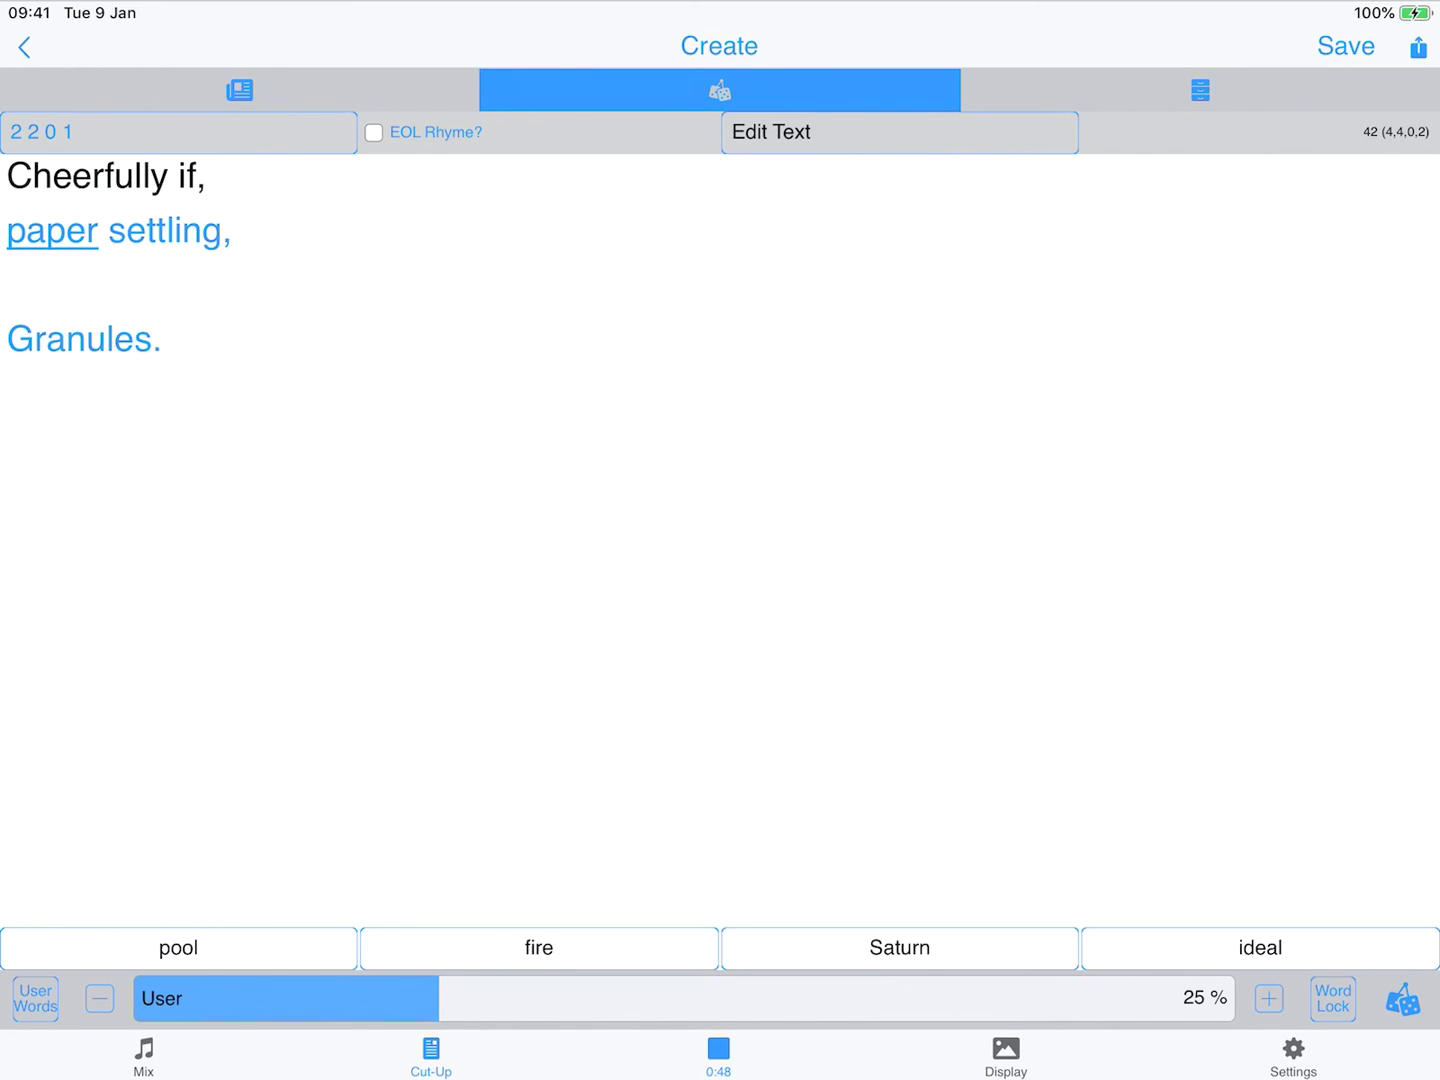
{"action": "left_click", "coordinate": [22, 46]}
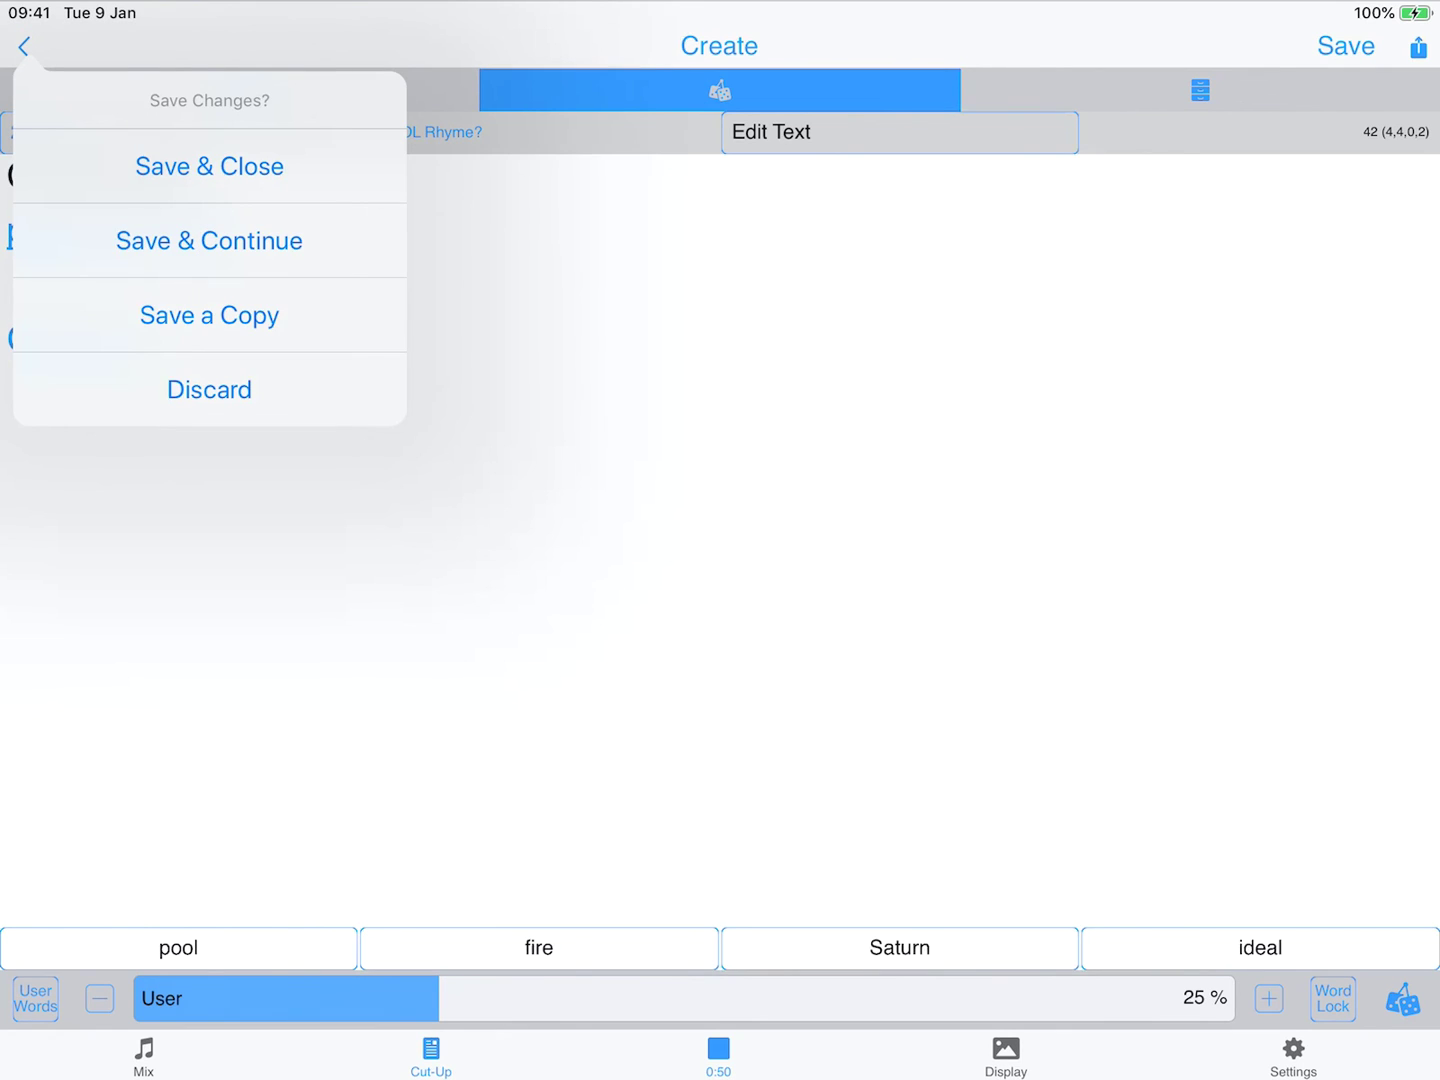
Step: Save and close the cut-up text, then create a new Play List document
{"action": "left_click", "coordinate": [209, 166]}
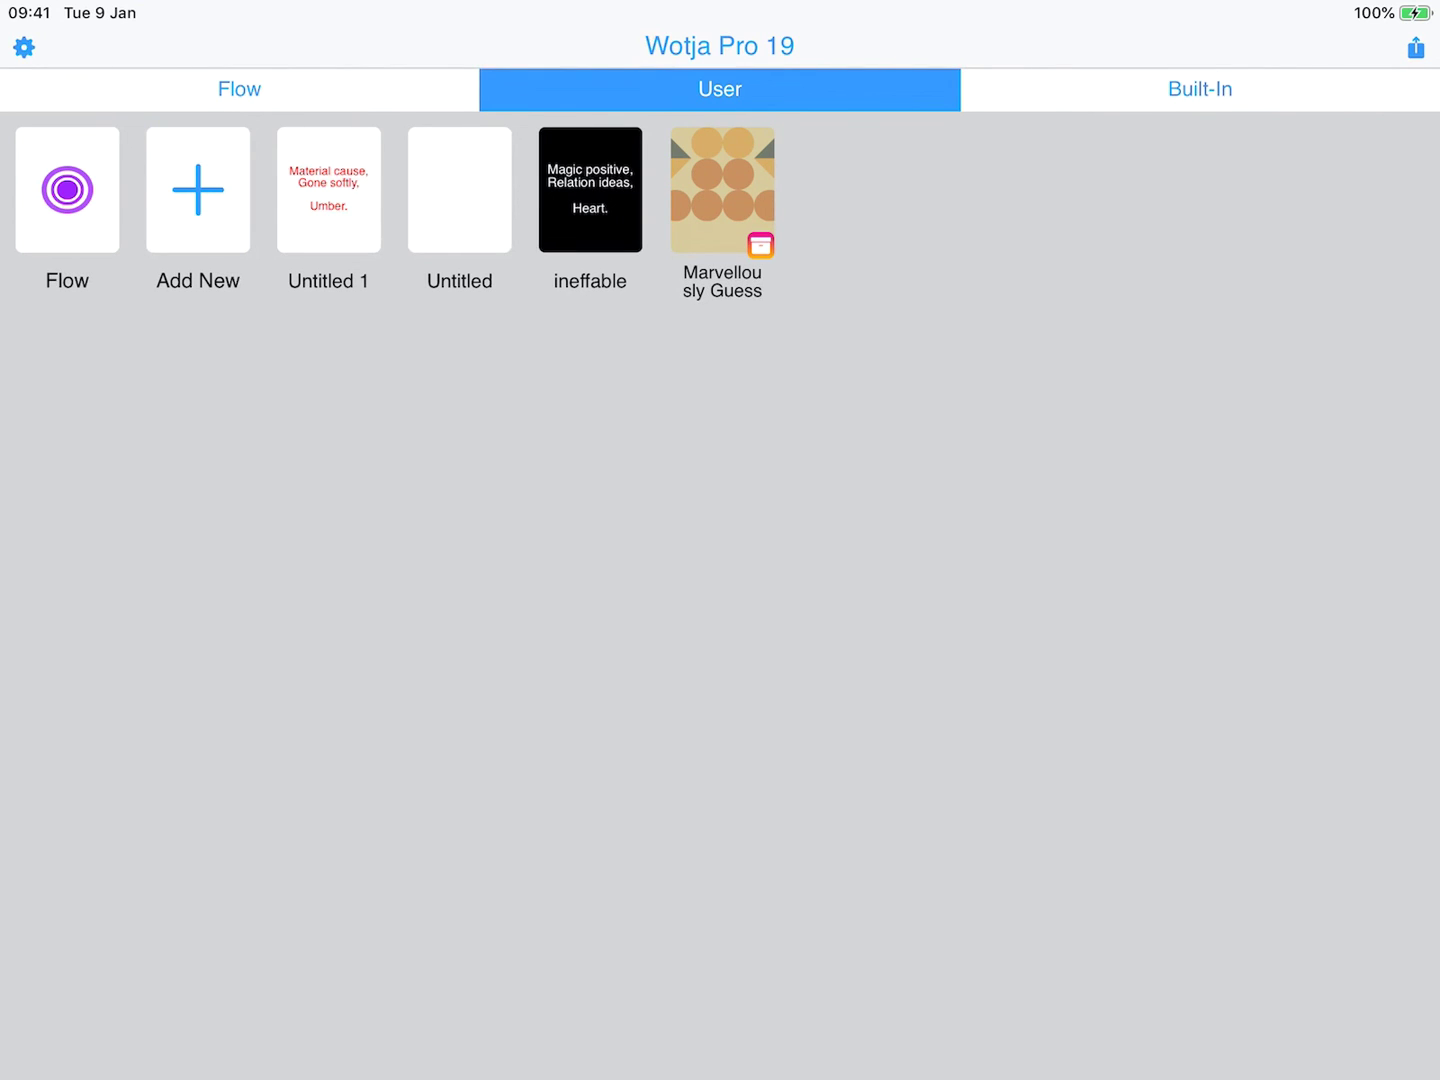
{"action": "left_click", "coordinate": [198, 189]}
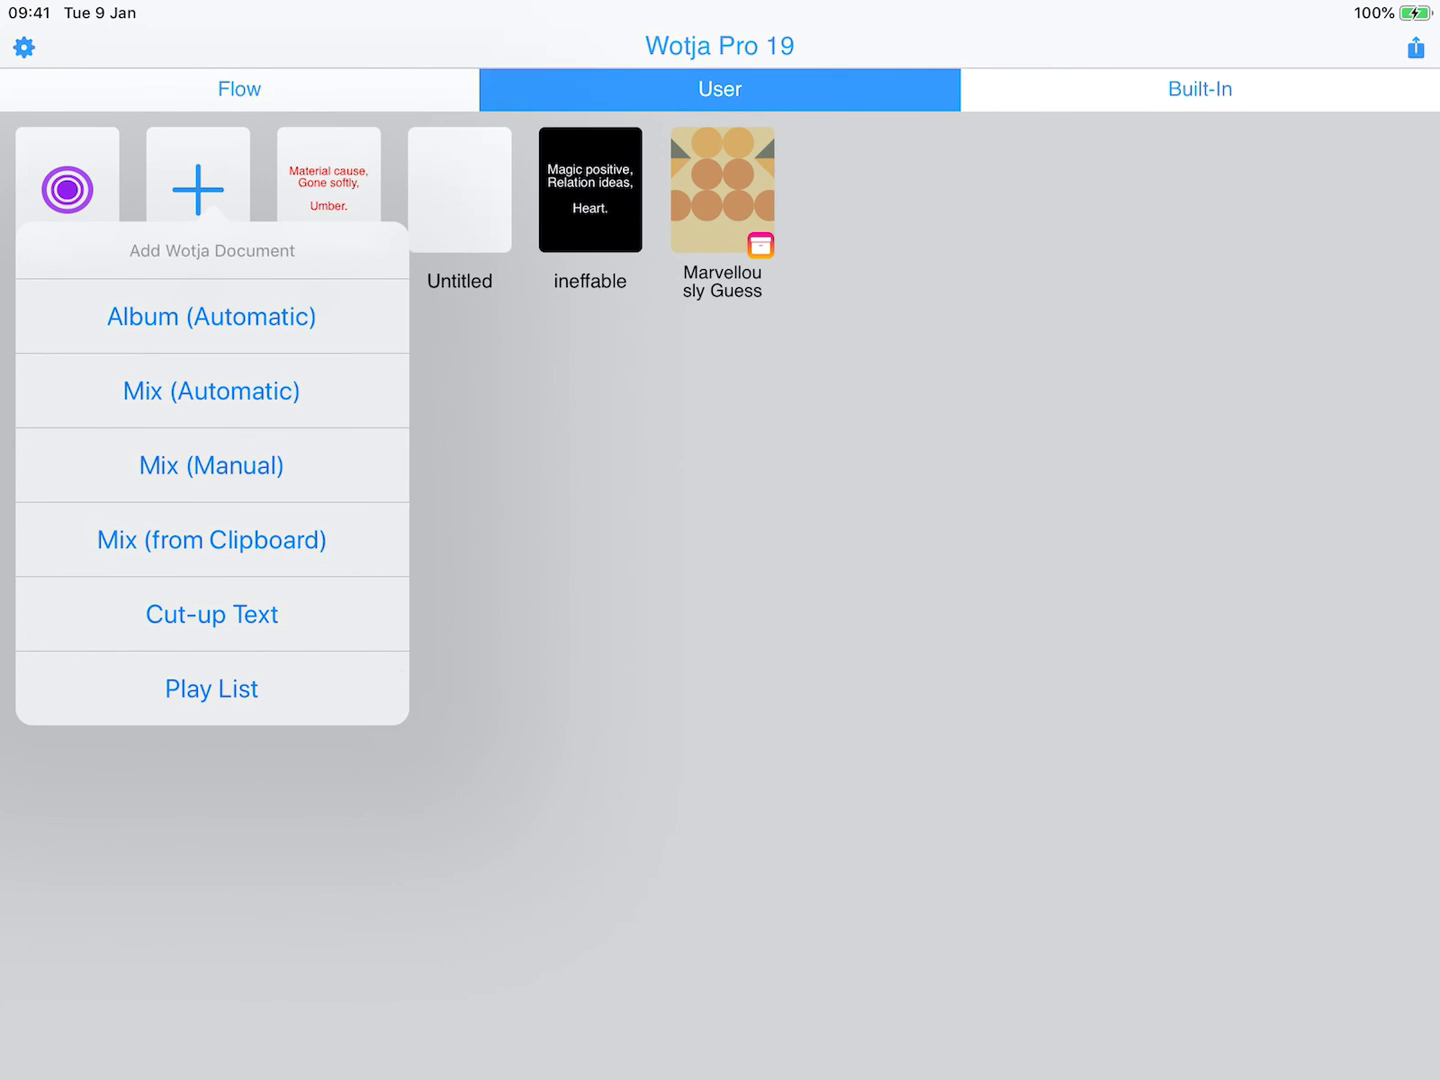
{"action": "left_click", "coordinate": [212, 689]}
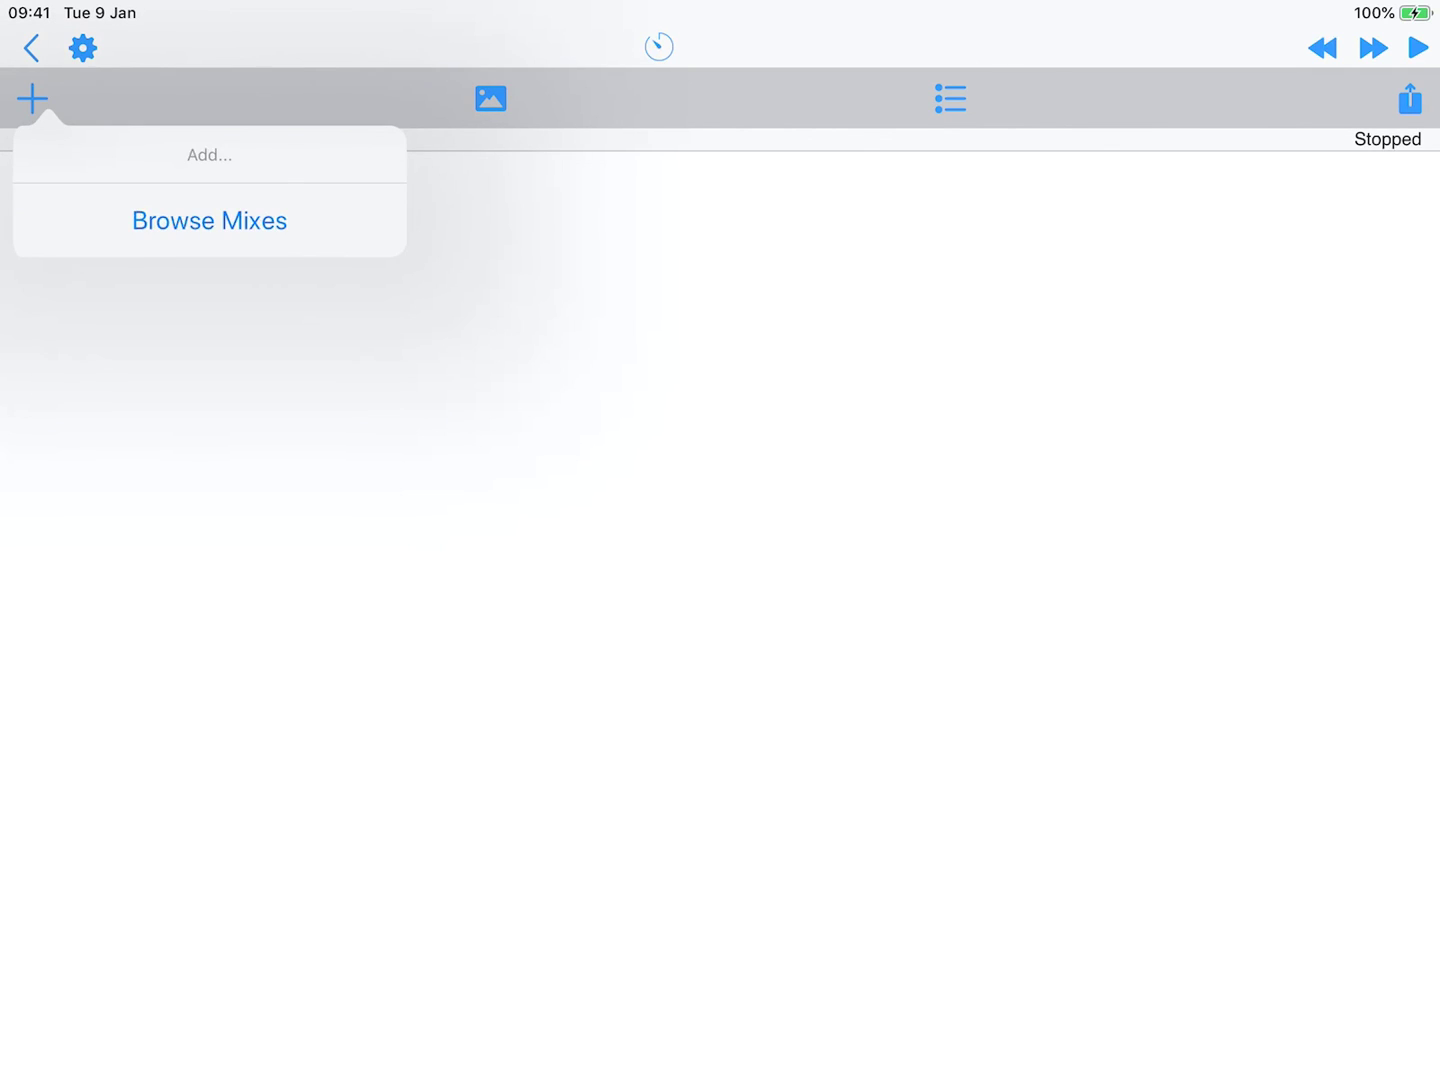
Step: Add the saved ineffable.wotja mix to the play list from Saved Files
{"action": "left_click", "coordinate": [209, 220]}
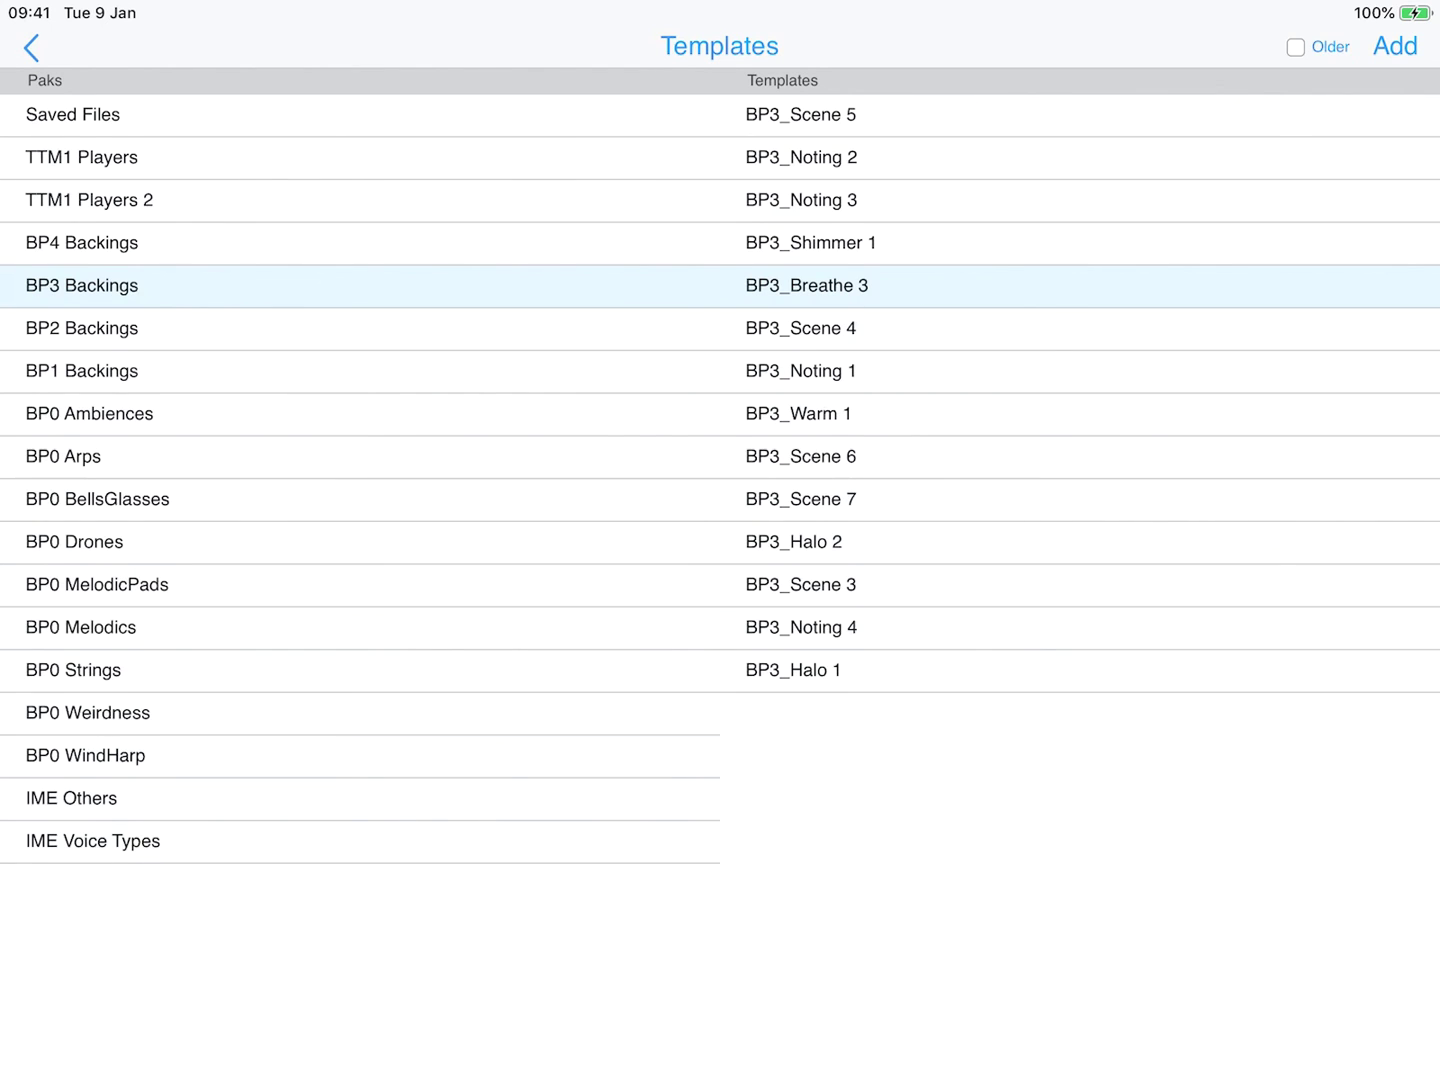
{"action": "left_click", "coordinate": [355, 114]}
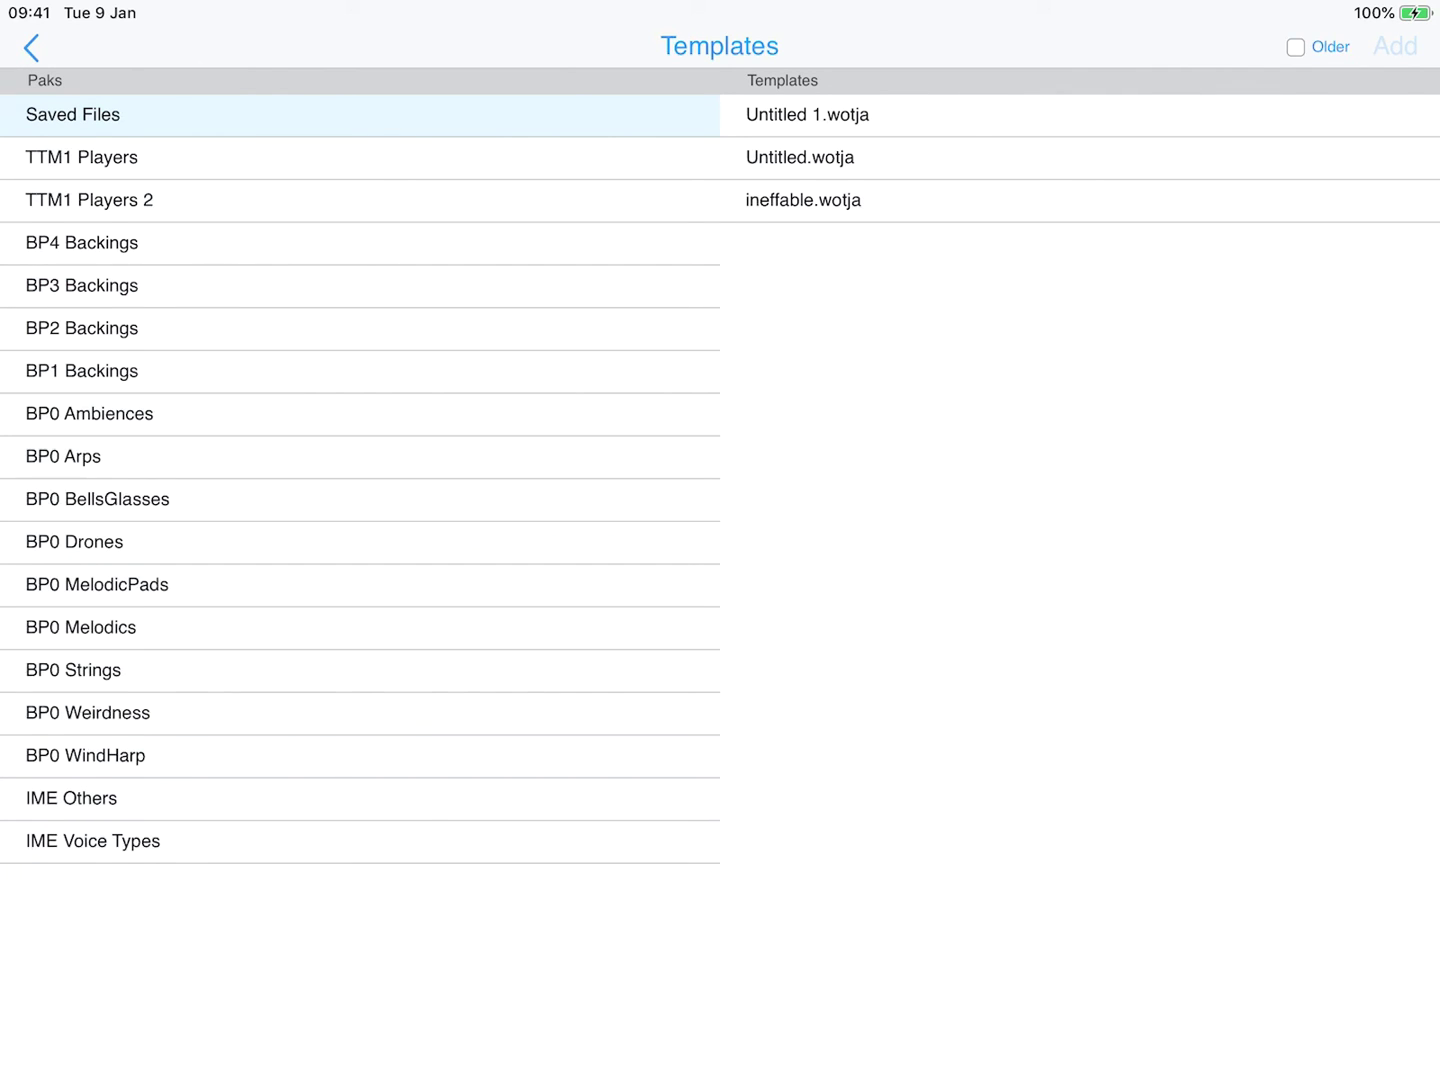
{"action": "left_click", "coordinate": [1074, 200]}
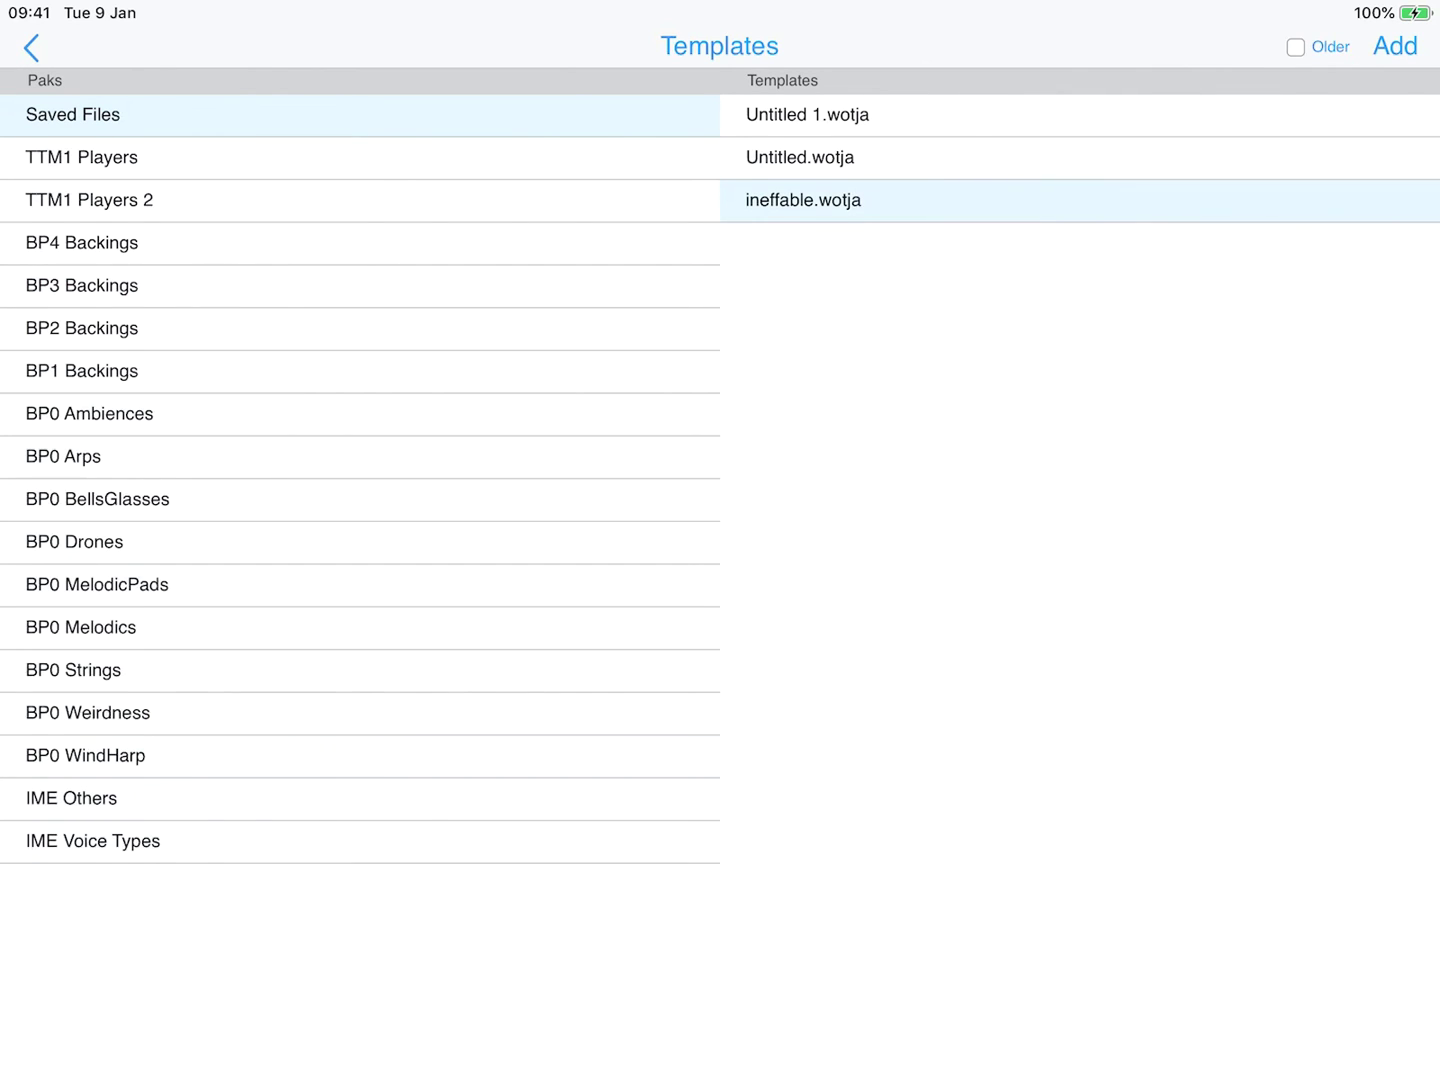
{"action": "left_click", "coordinate": [1395, 46]}
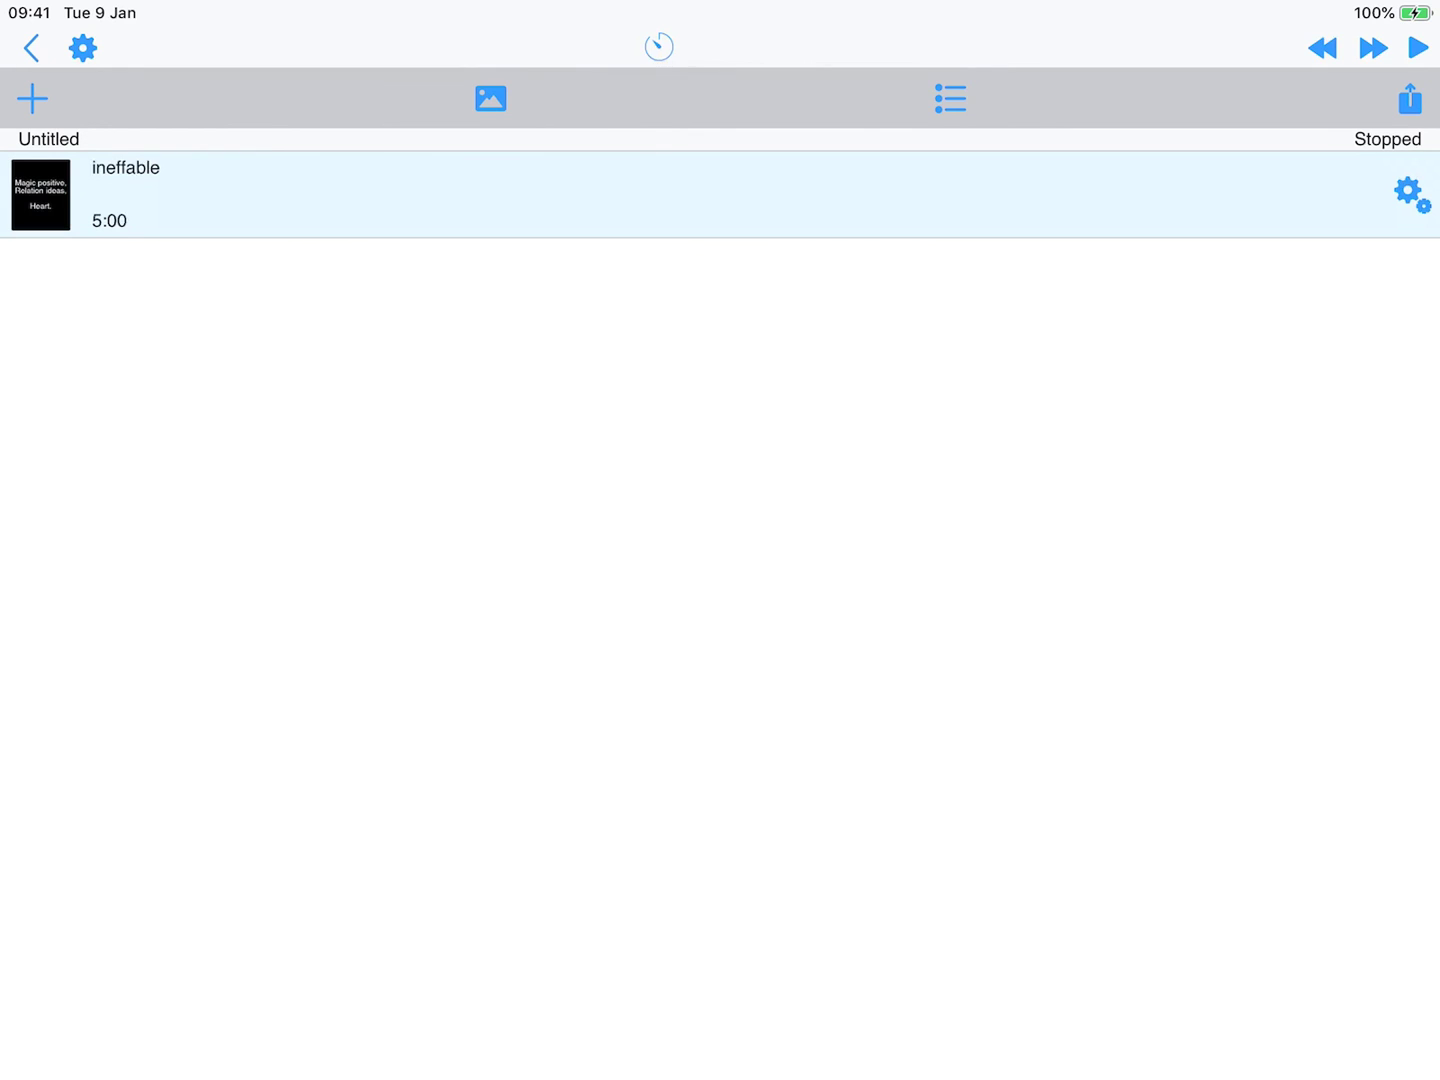
Step: Add the Soft pads template from BP0 Ambiences as the play list's second item
{"action": "left_click", "coordinate": [33, 100]}
{"action": "left_click", "coordinate": [260, 160]}
{"action": "left_click", "coordinate": [360, 415]}
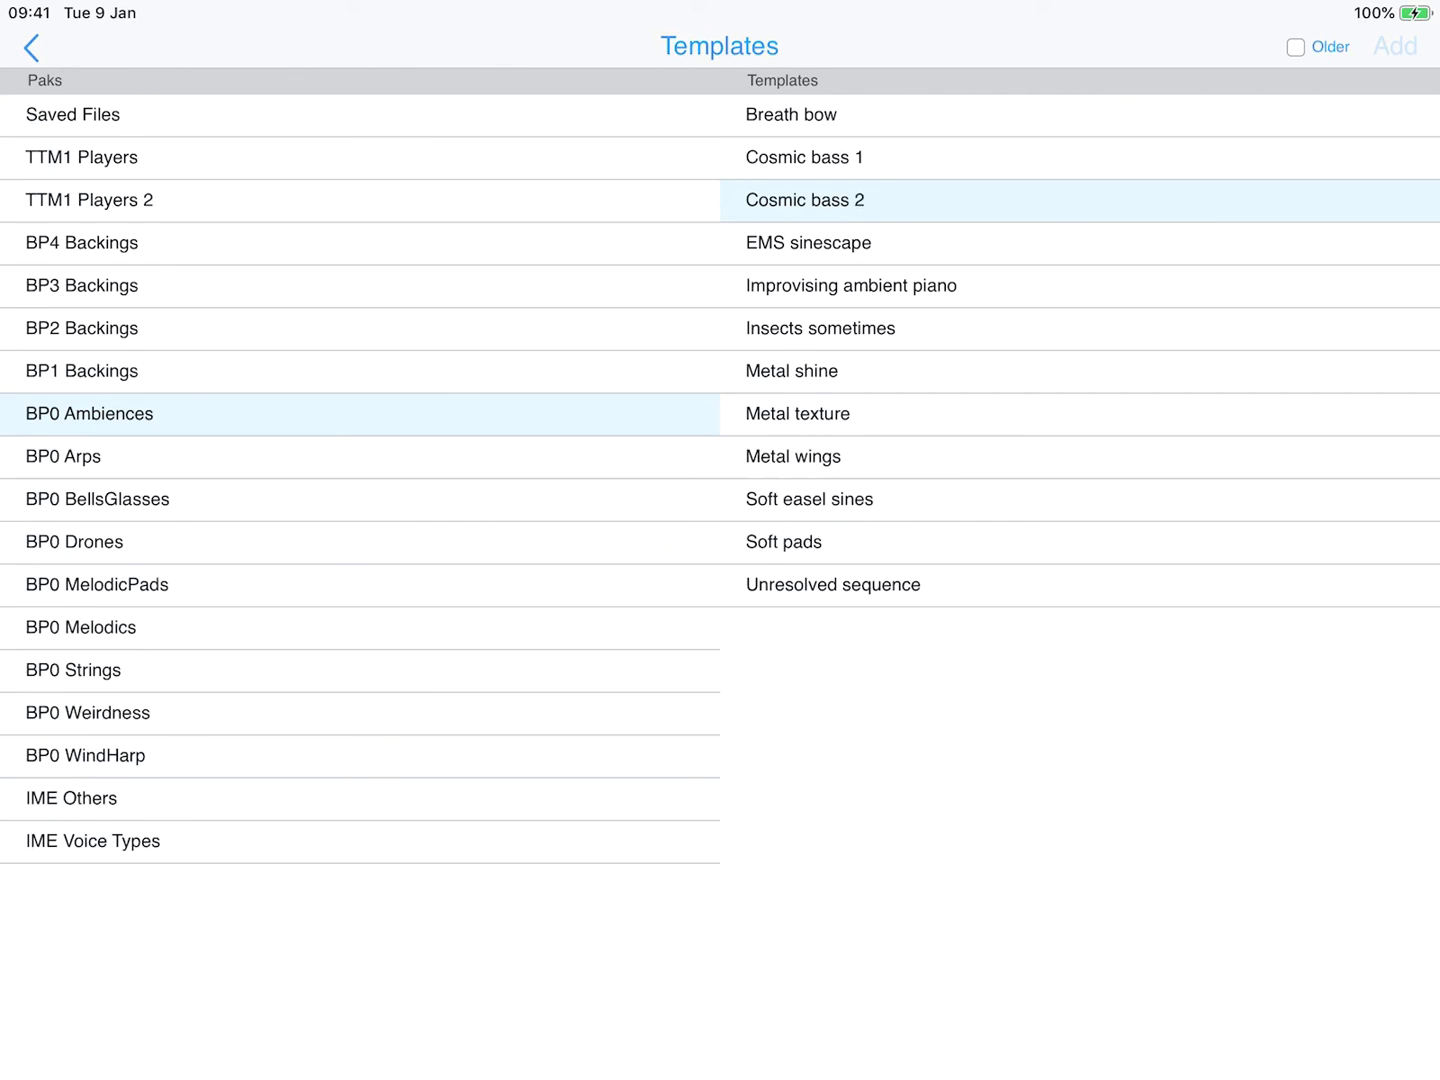
{"action": "left_click", "coordinate": [1080, 542]}
{"action": "left_click", "coordinate": [1395, 46]}
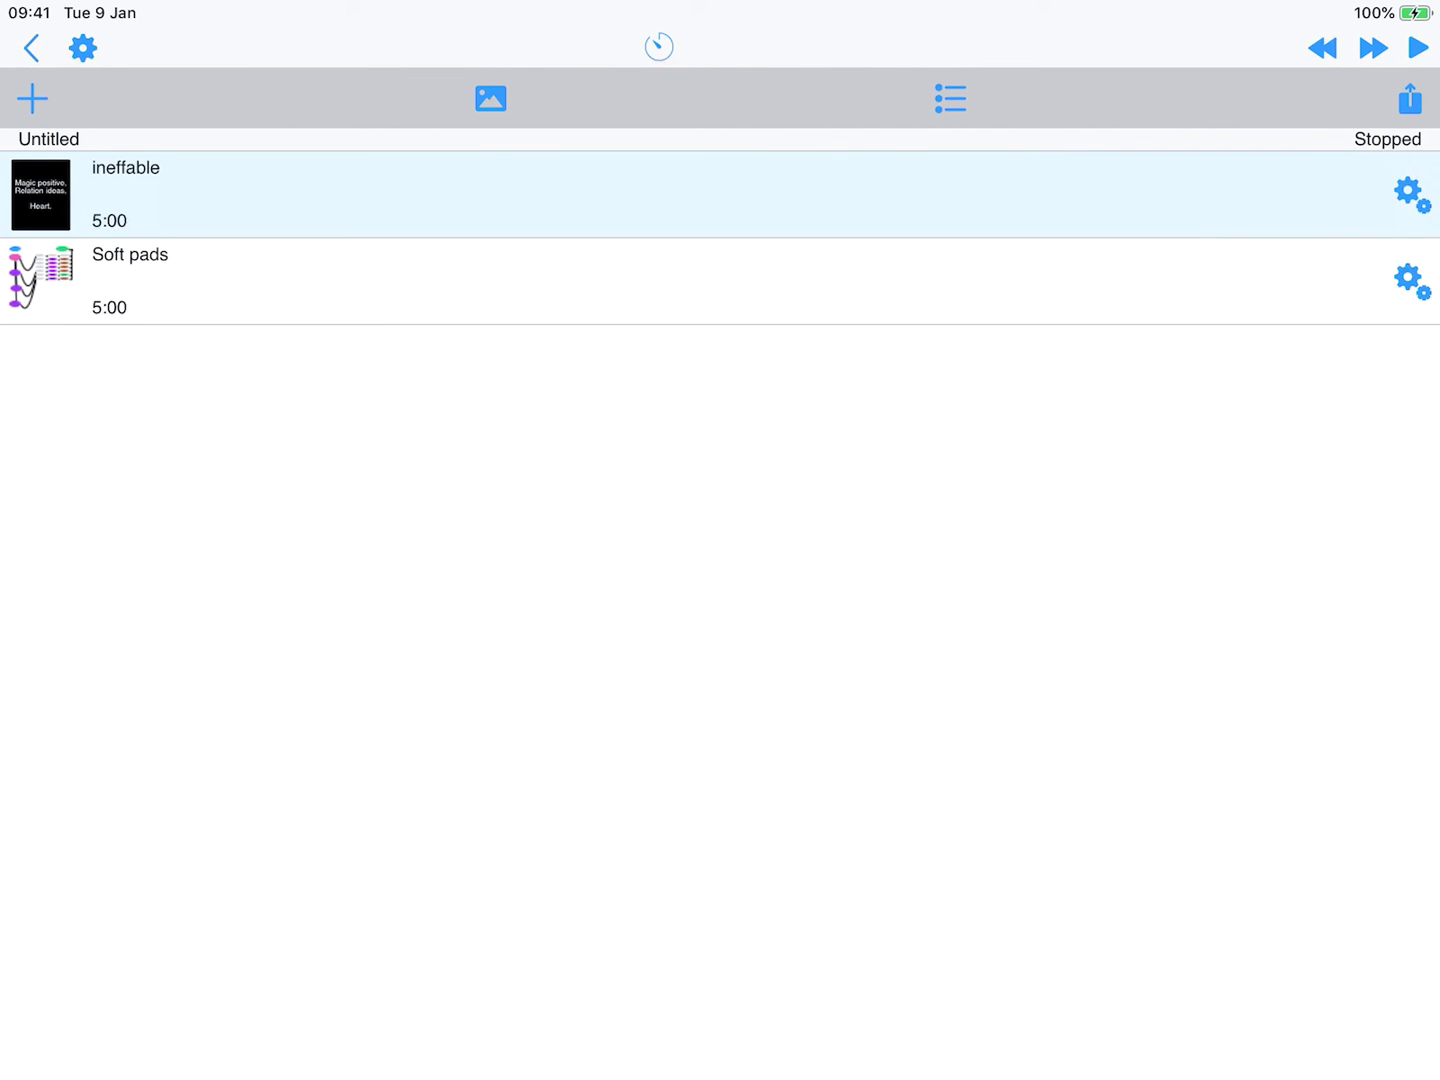
Step: Dismiss the album picture options, save and close the play list, then reopen it as Untitled
{"action": "left_click", "coordinate": [490, 98]}
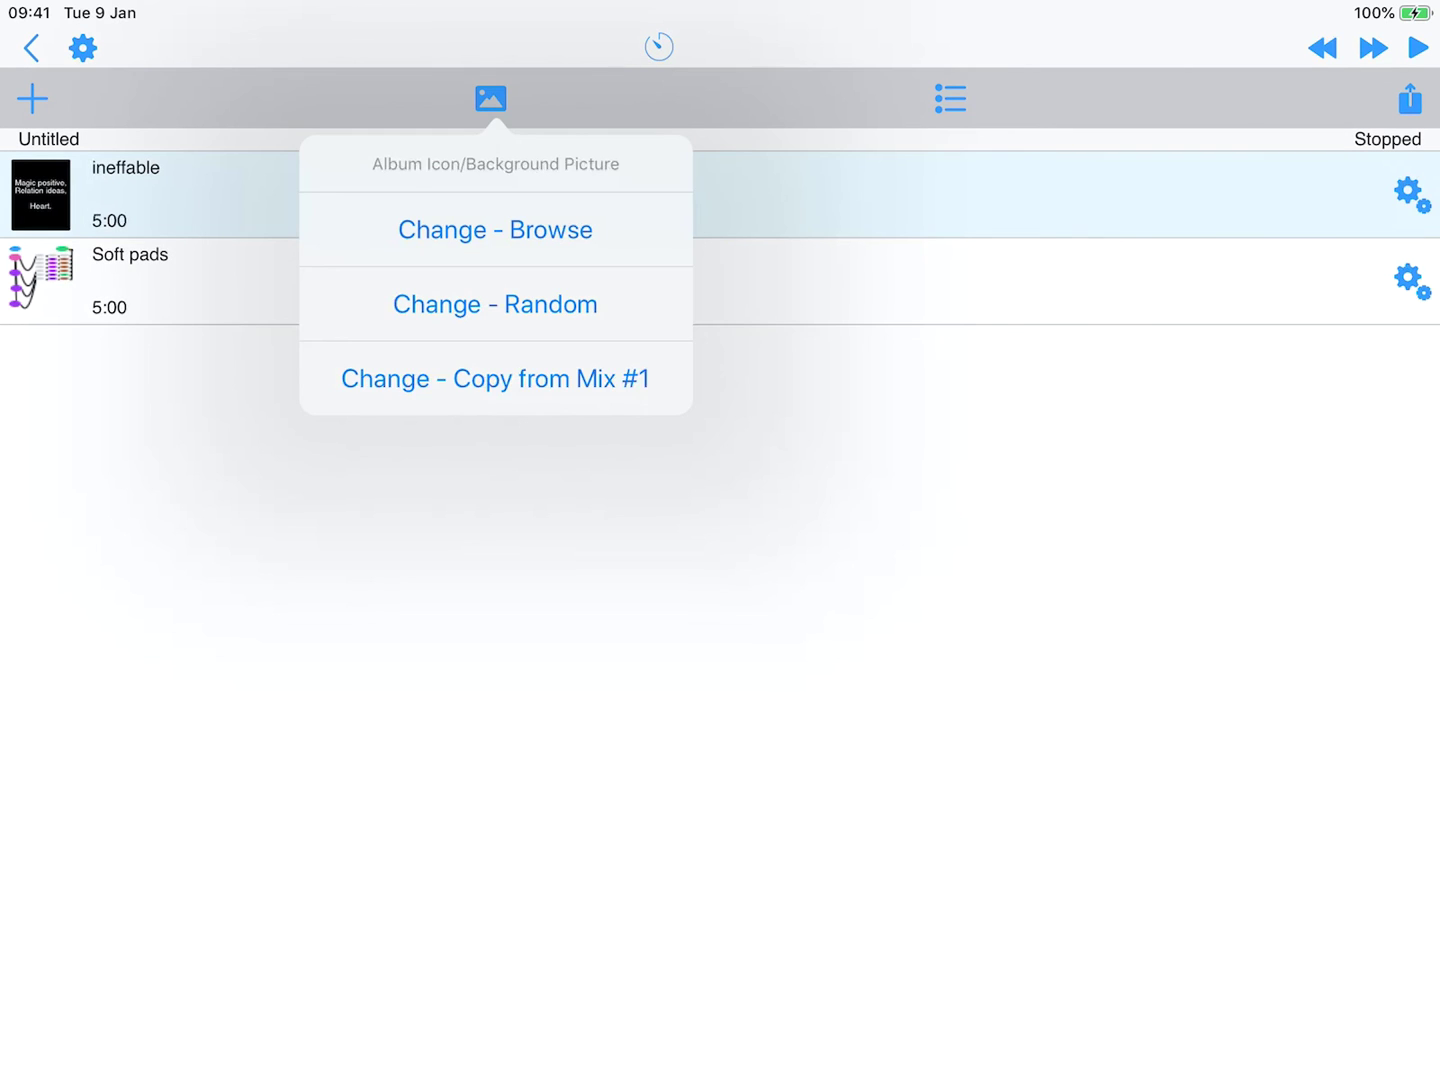
{"action": "left_click", "coordinate": [495, 303]}
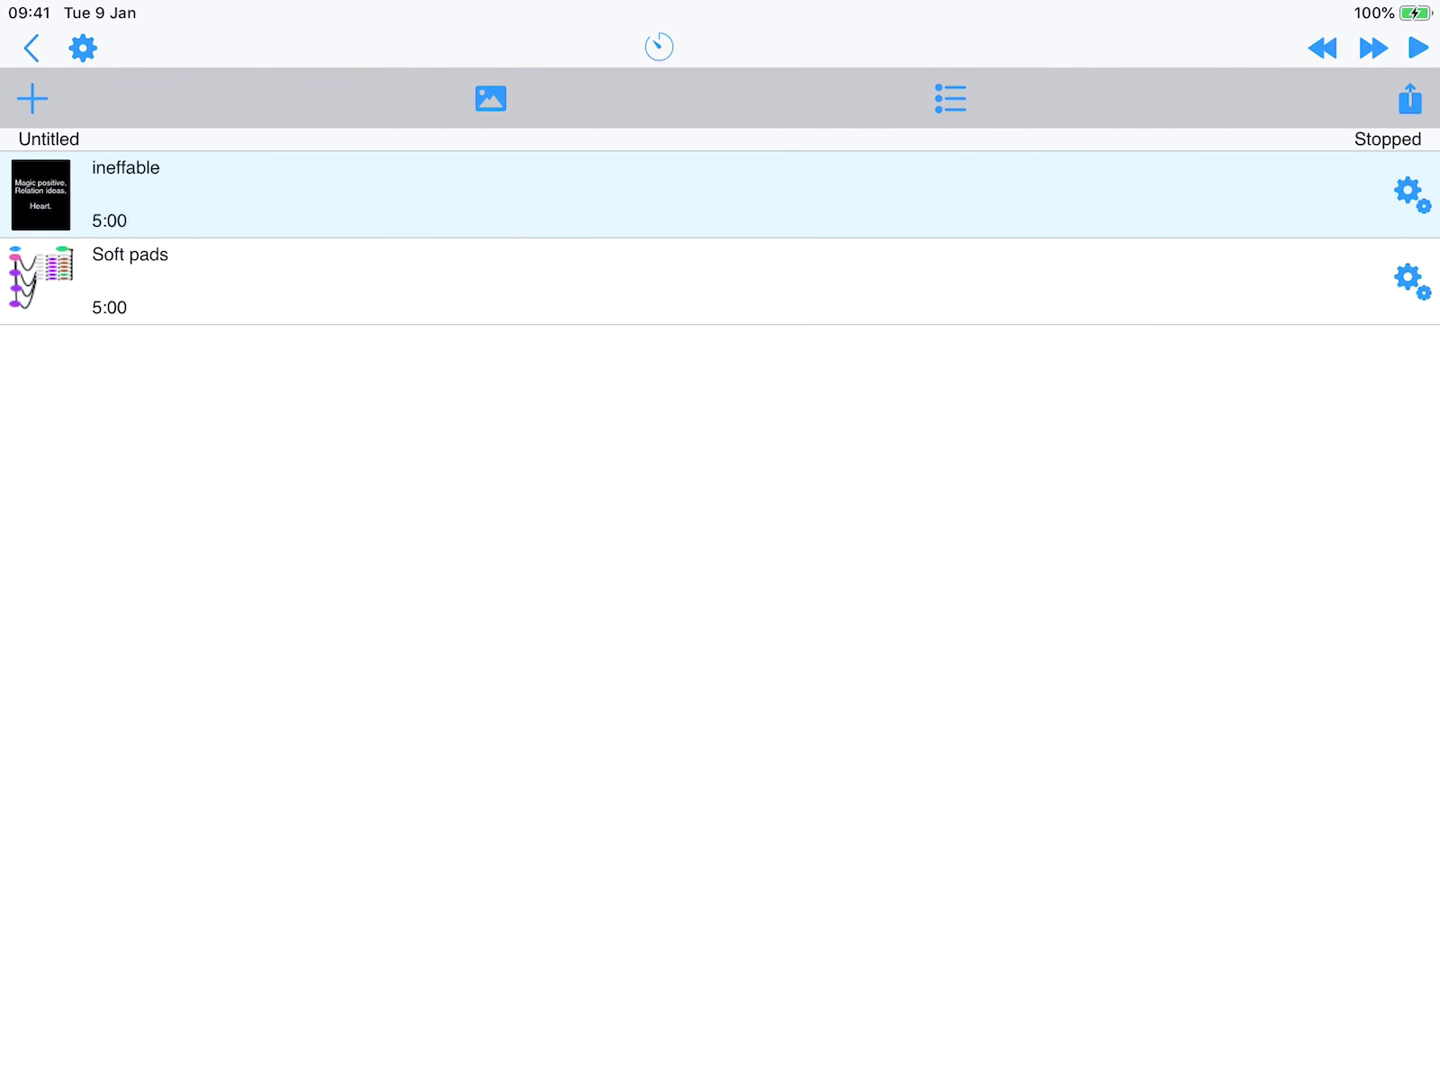
{"action": "left_click", "coordinate": [30, 47]}
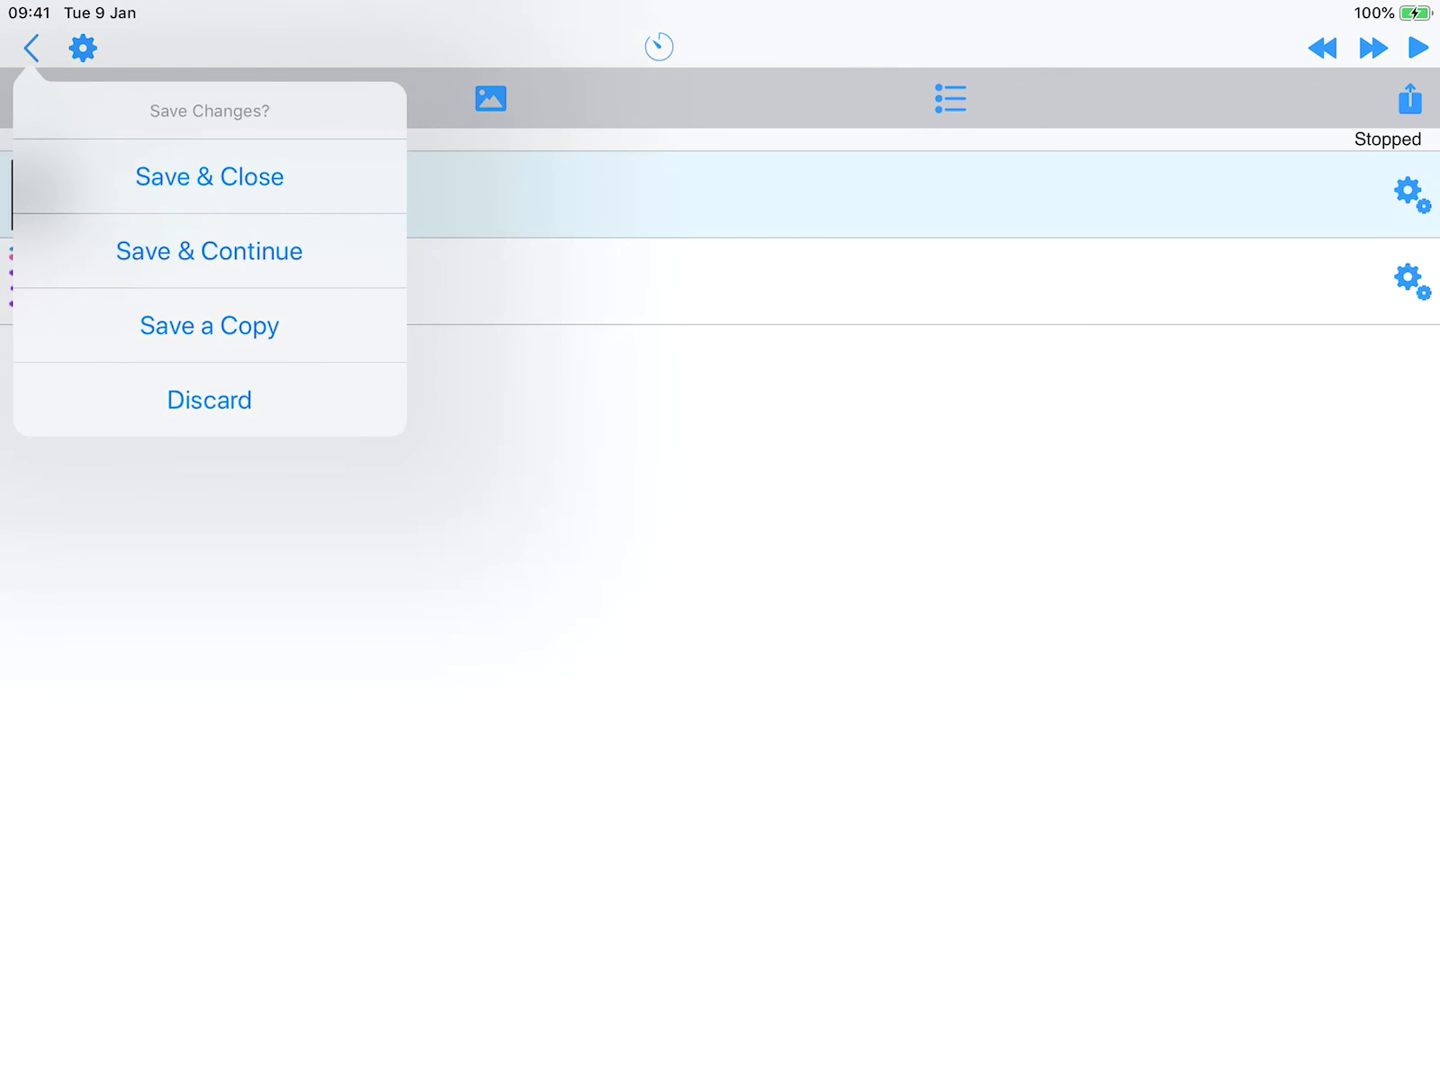
{"action": "left_click", "coordinate": [209, 176]}
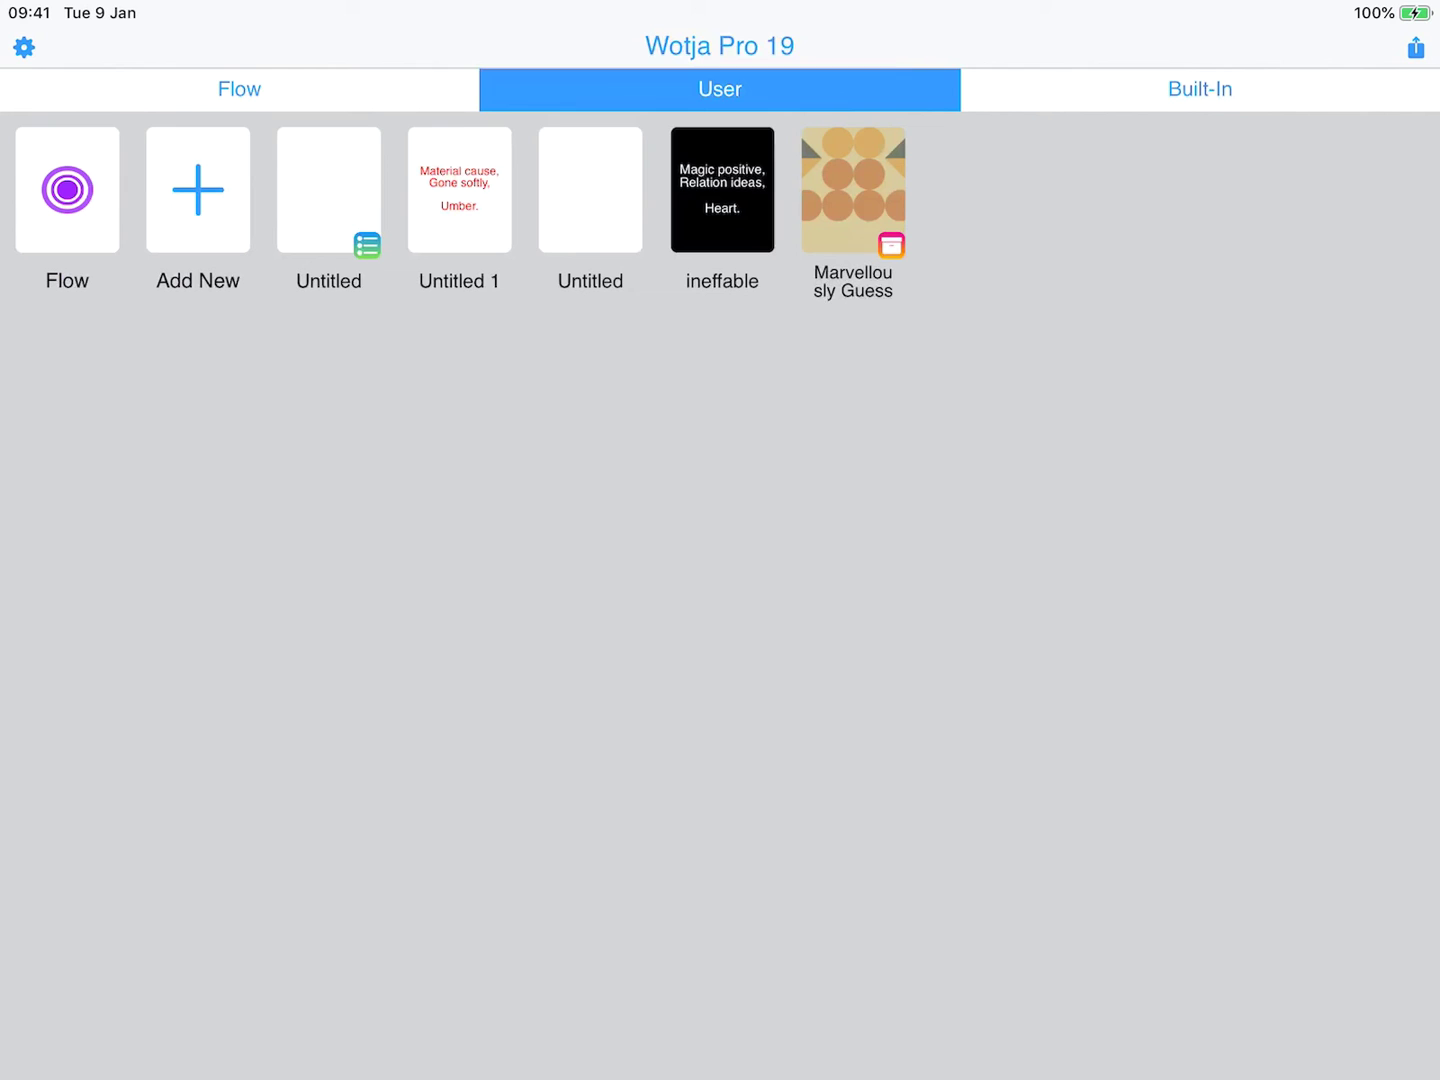
{"action": "left_click", "coordinate": [327, 166]}
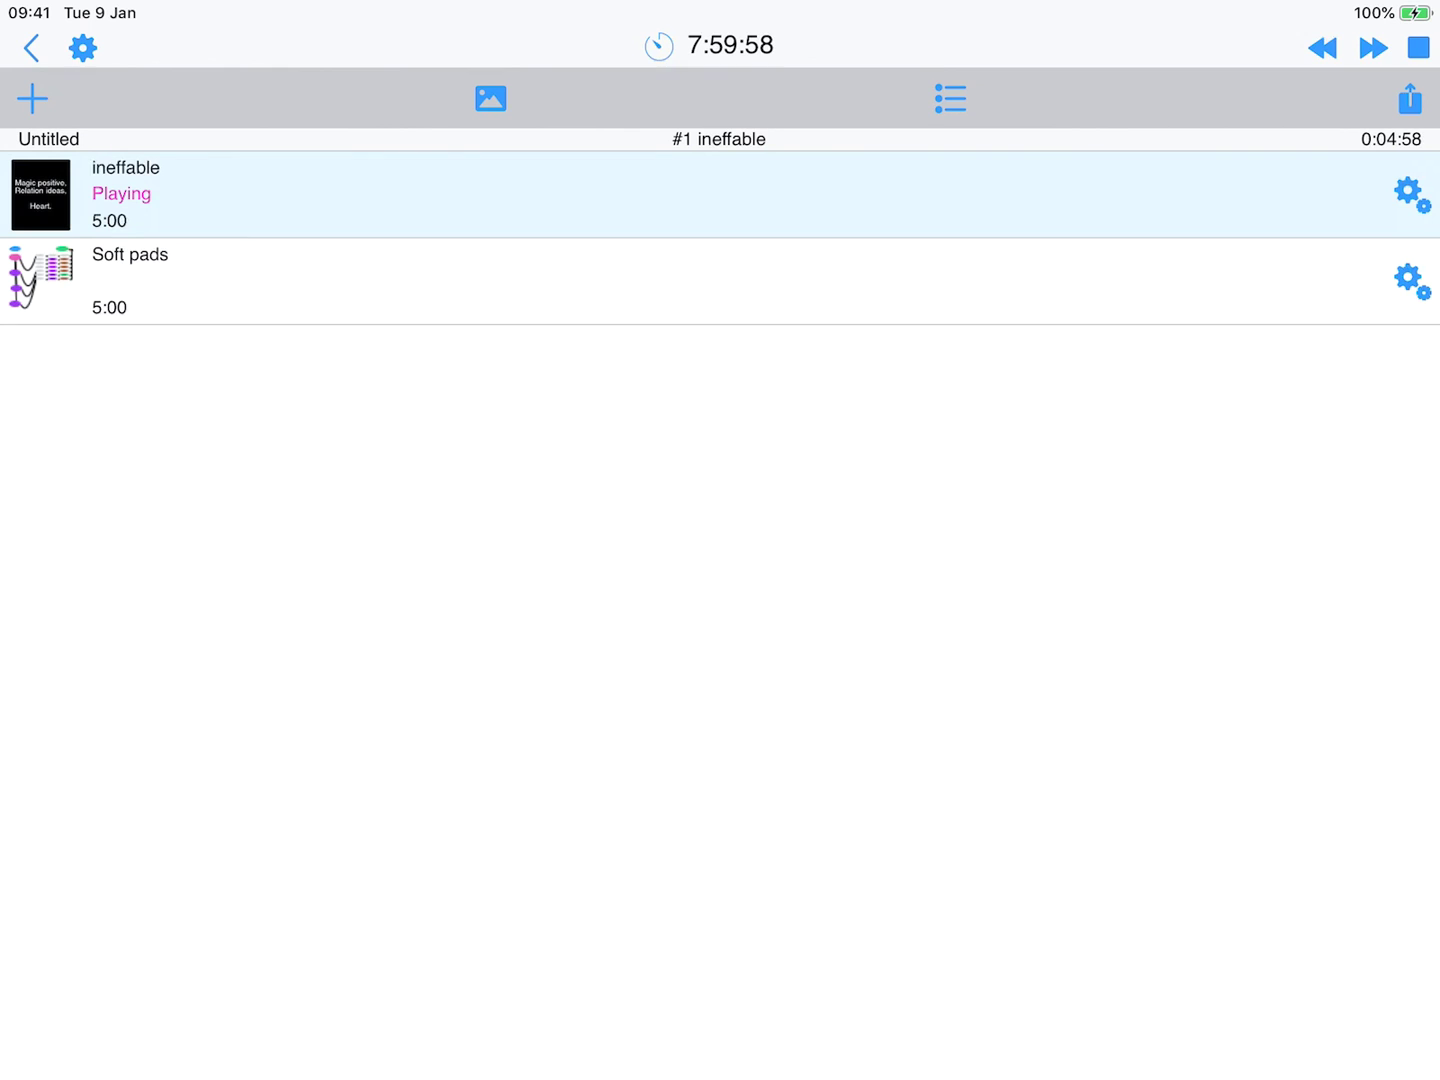
Step: Save the play list as Wotja Box album Untitled.wotjabox and return to the documents screen
{"action": "left_click", "coordinate": [1410, 98]}
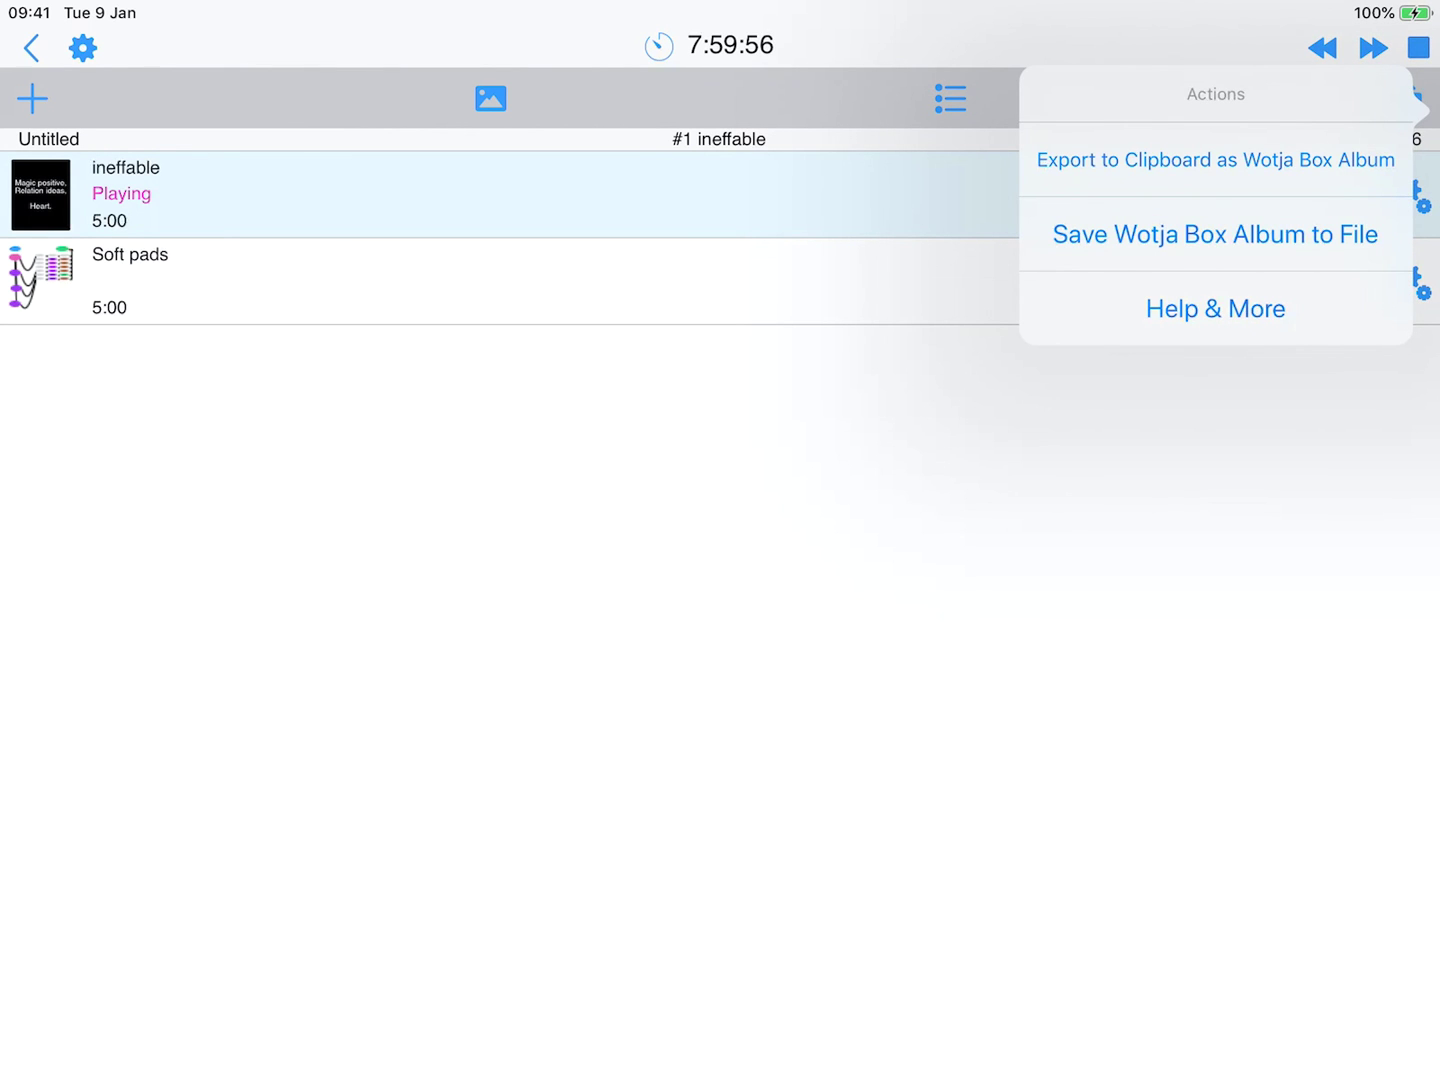
{"action": "left_click", "coordinate": [1215, 234]}
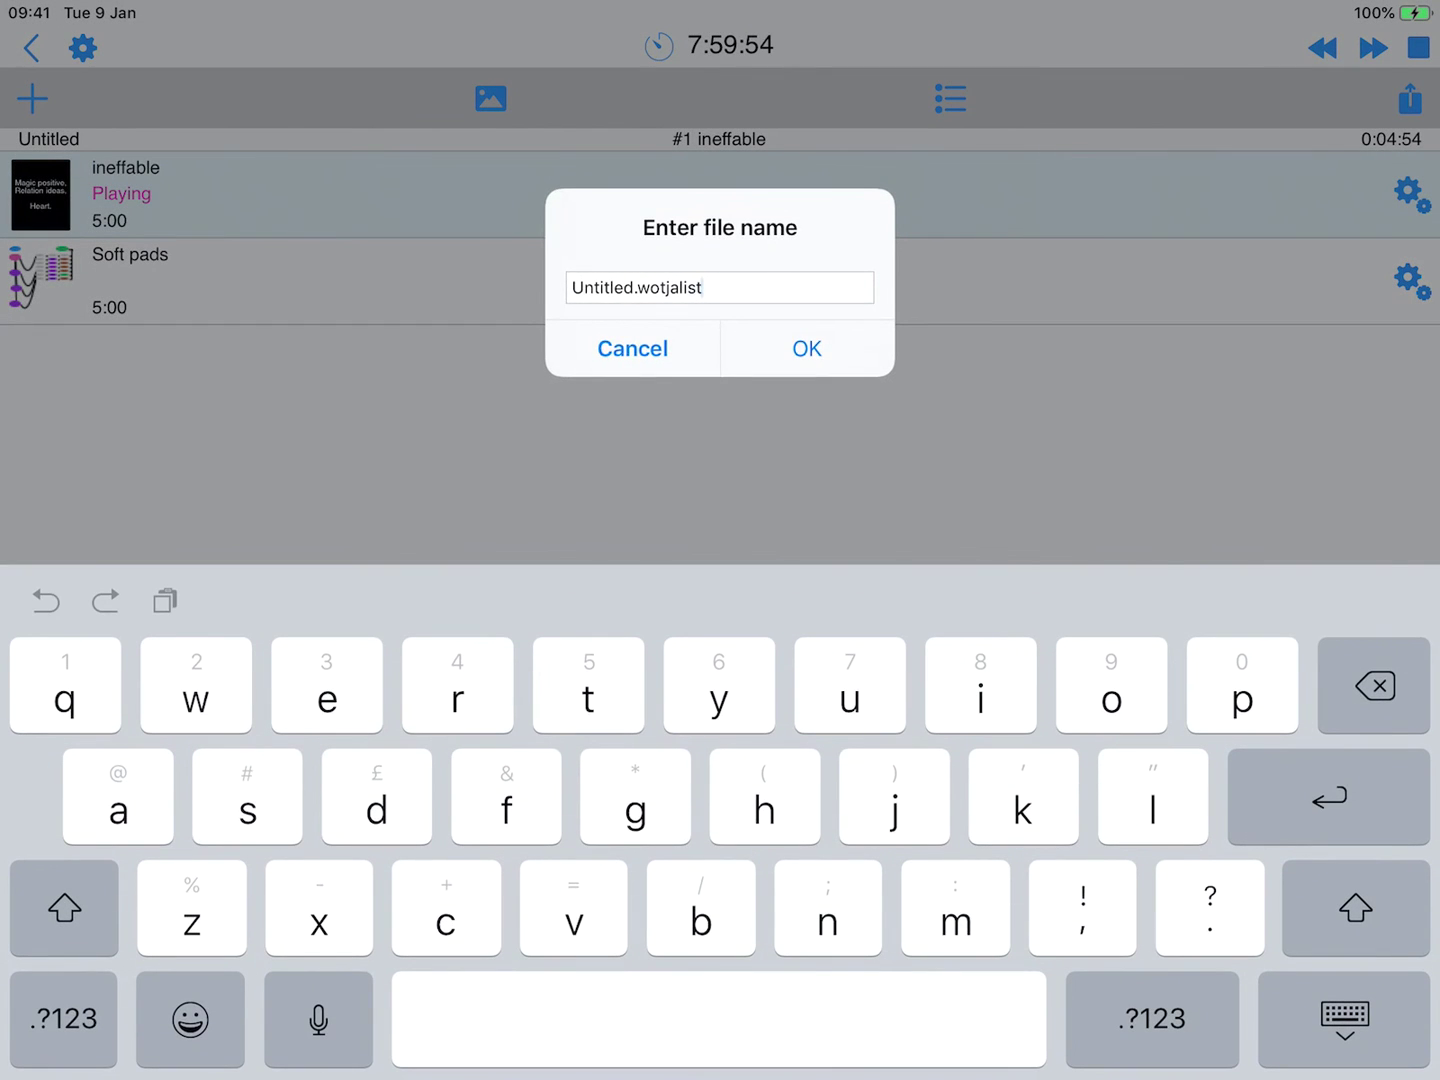
{"action": "left_click", "coordinate": [806, 347]}
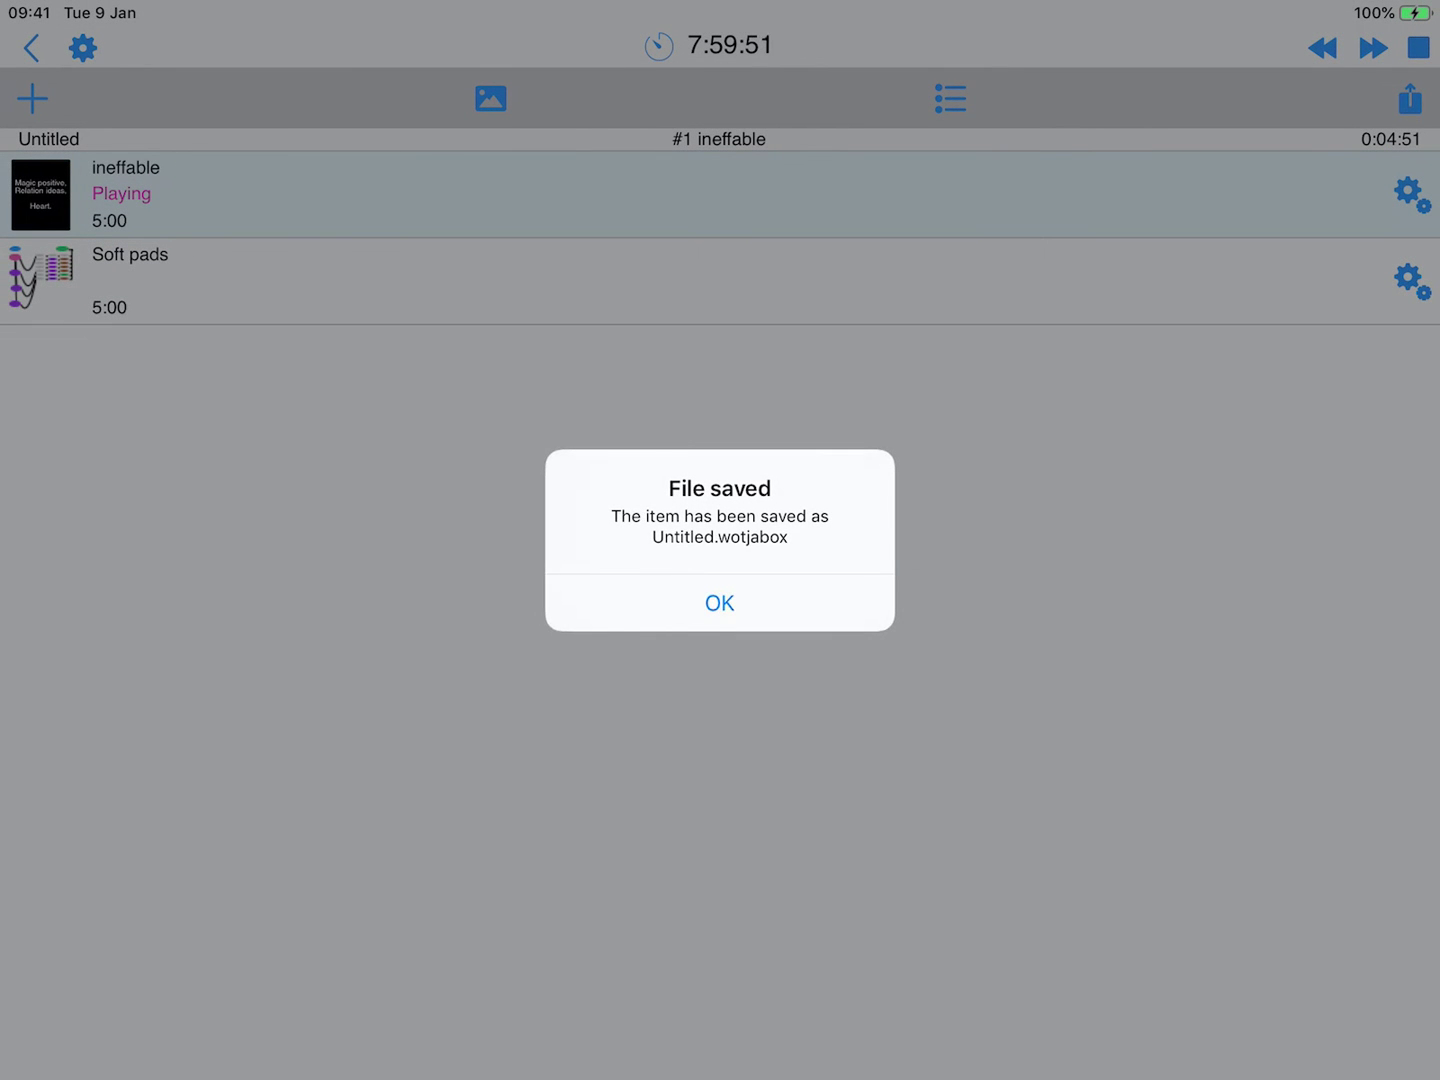
{"action": "left_click", "coordinate": [719, 603]}
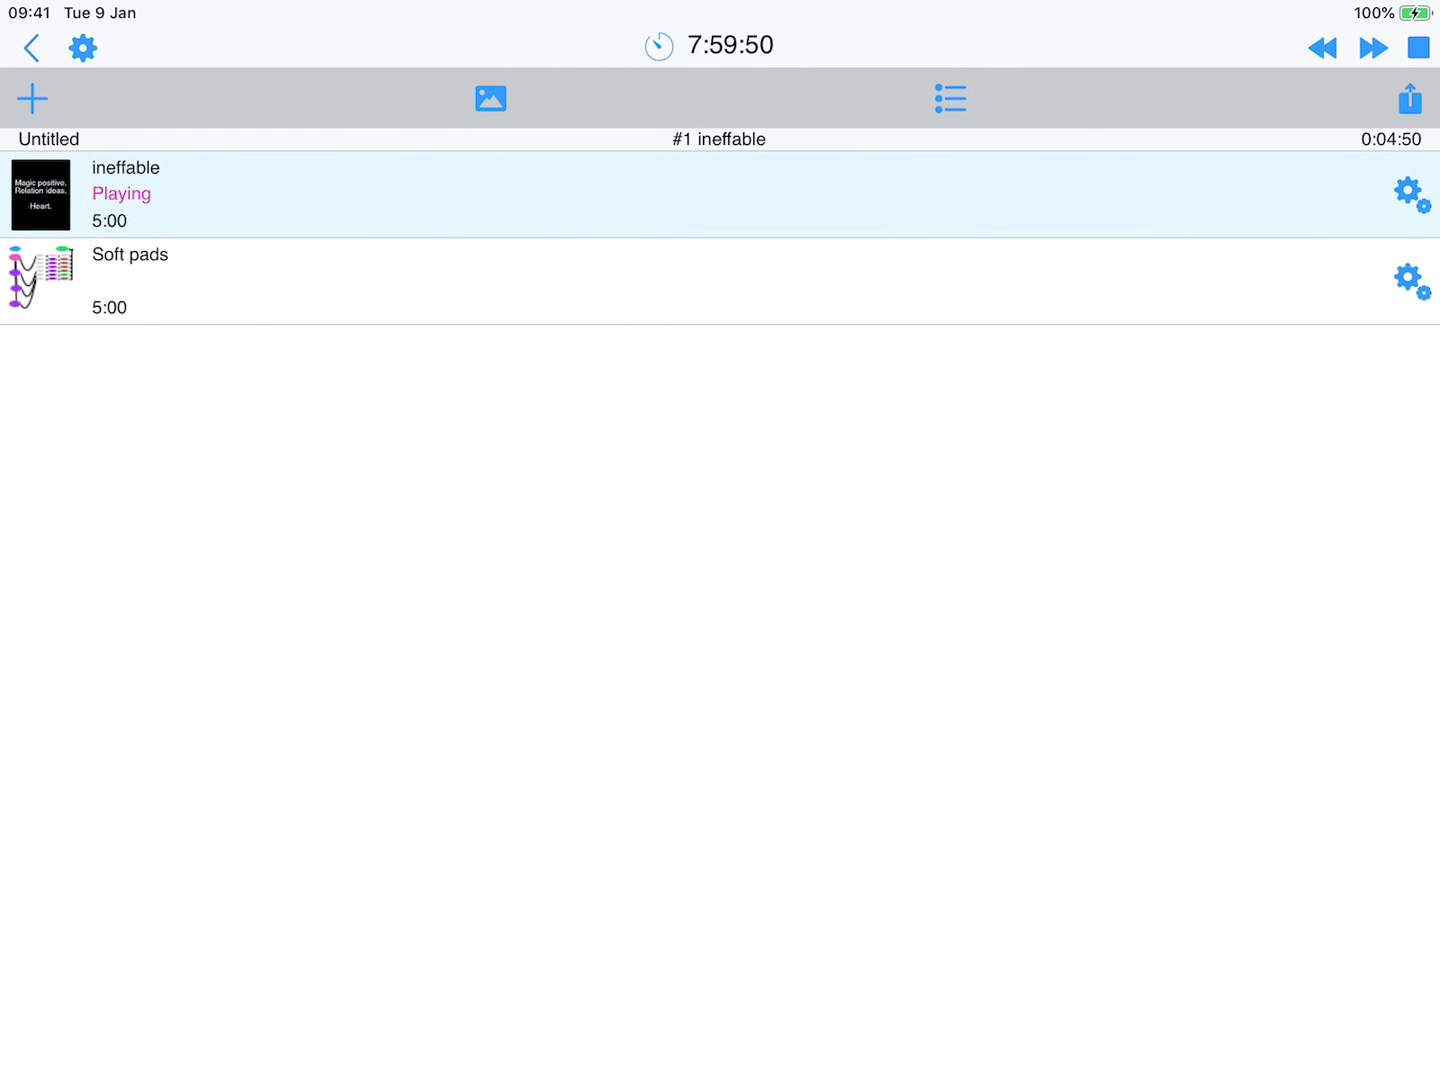
{"action": "left_click", "coordinate": [31, 47]}
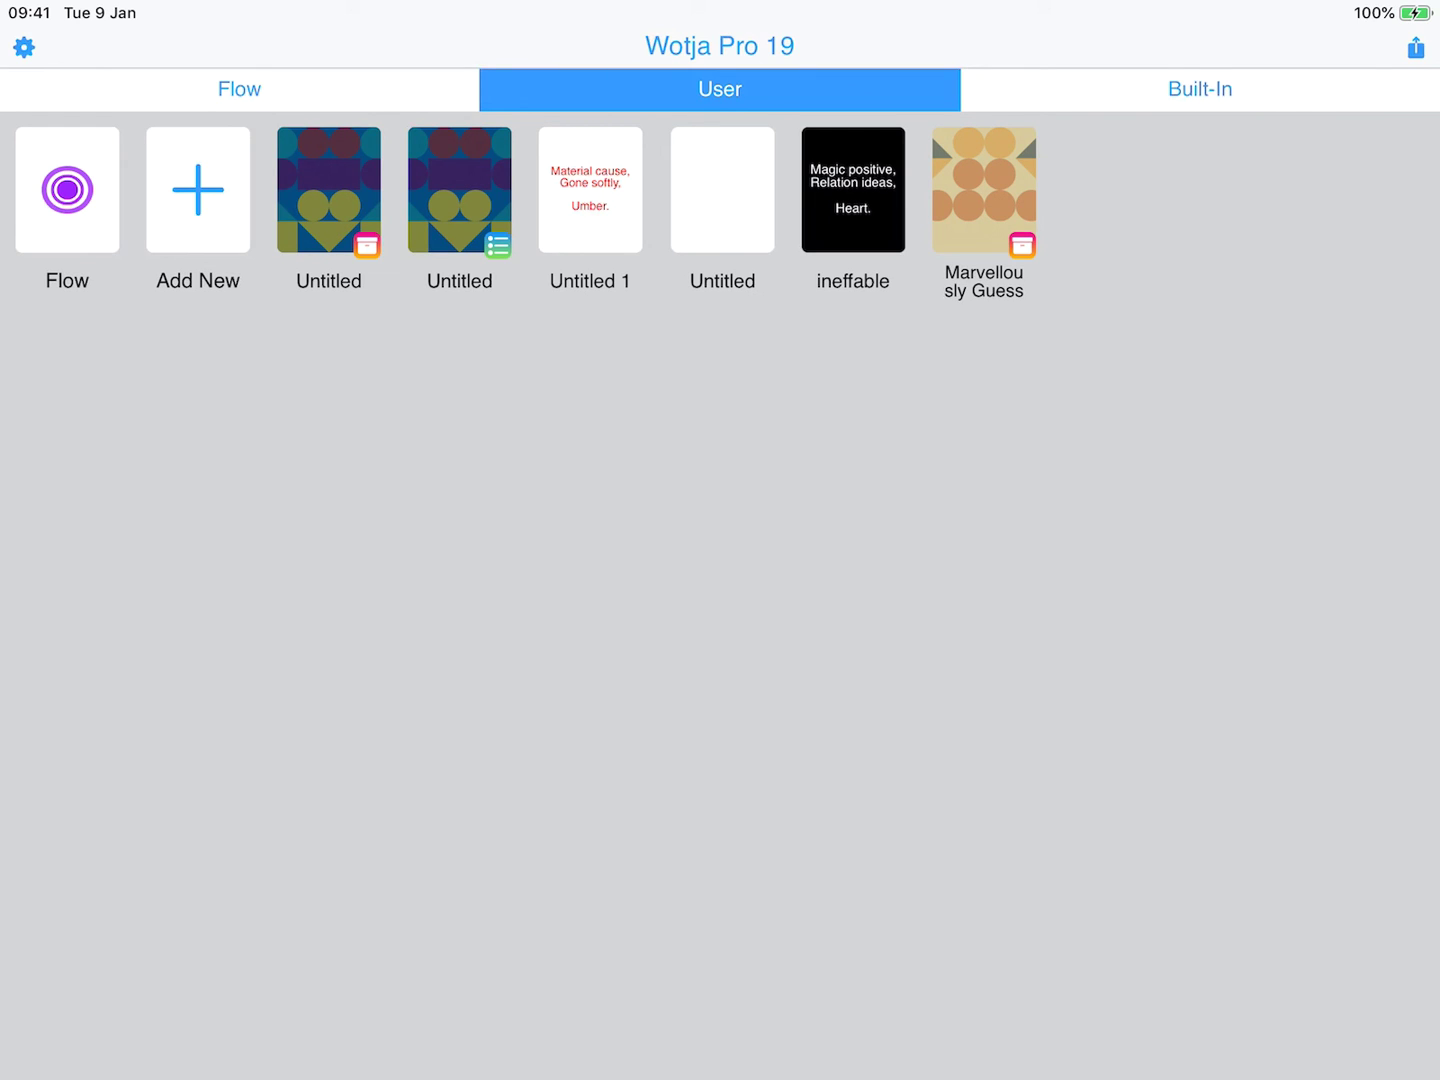
{"action": "left_click", "coordinate": [363, 250]}
{"action": "left_click", "coordinate": [1023, 250]}
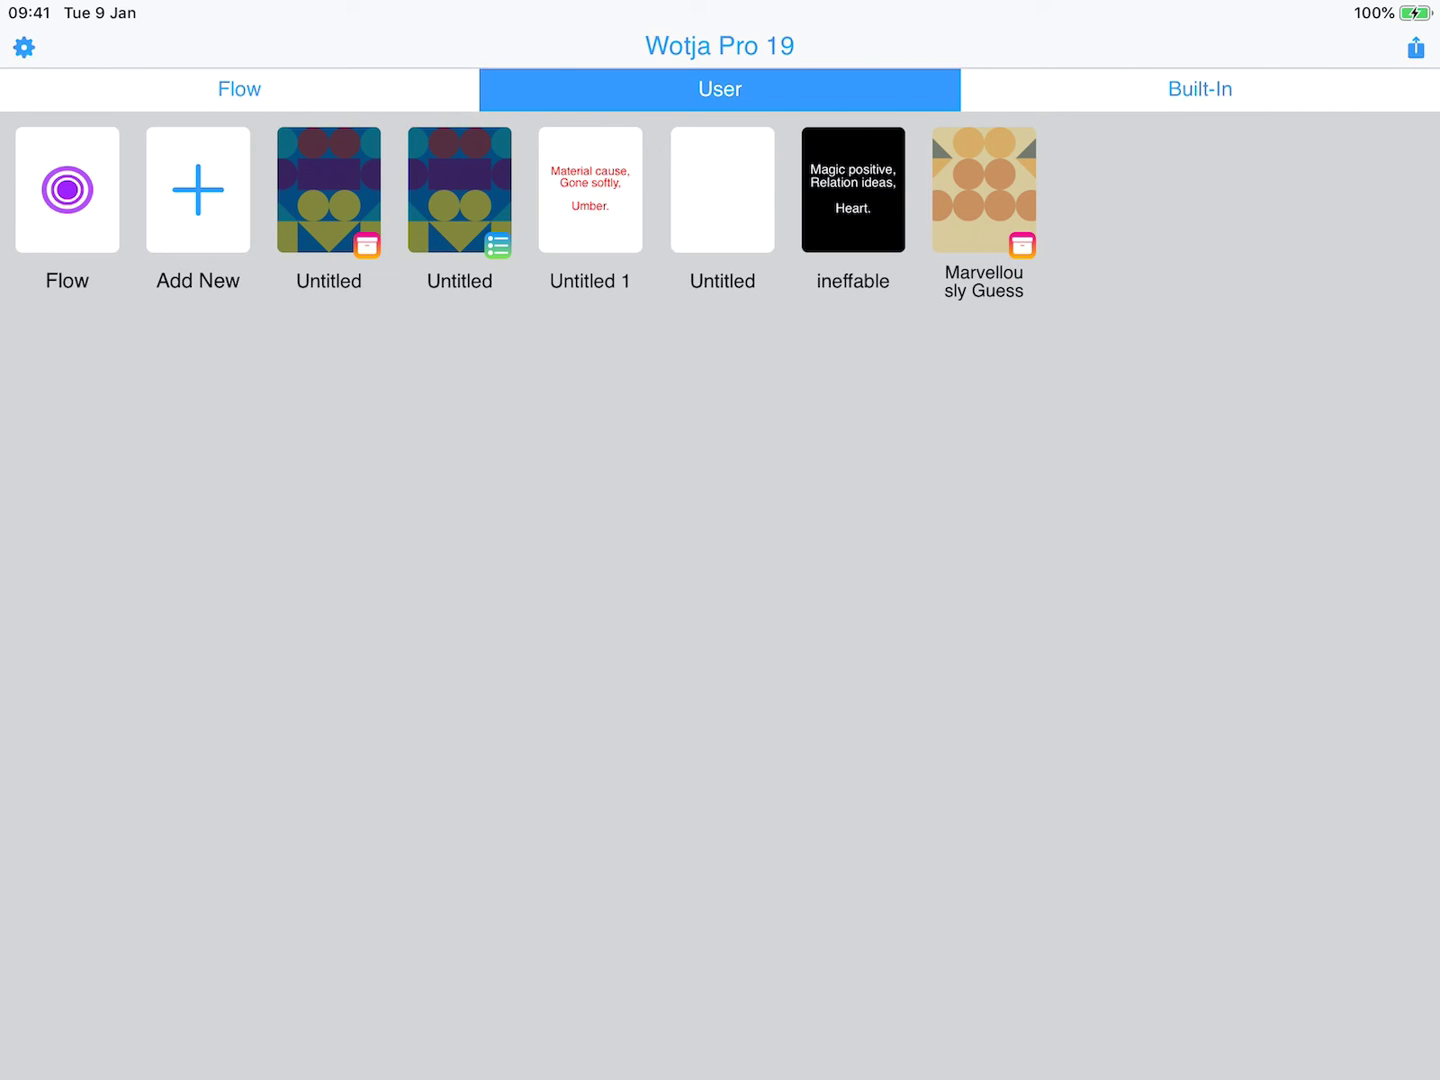